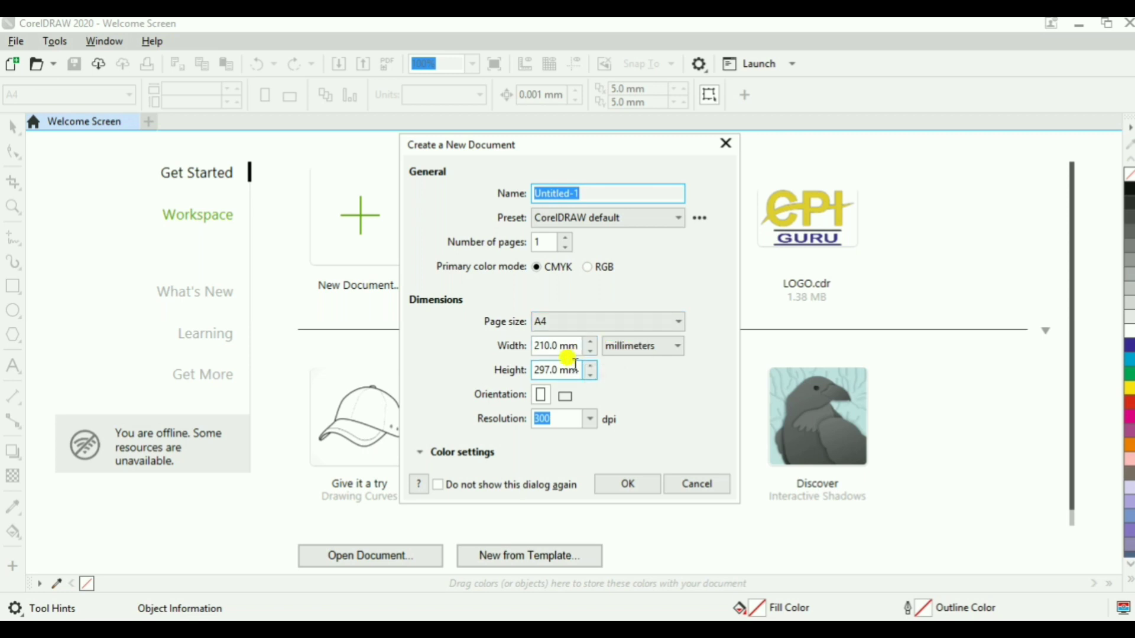
Create a new document measured in inches, with portrait orientation and 300 dpi resolution
left_click(677, 346)
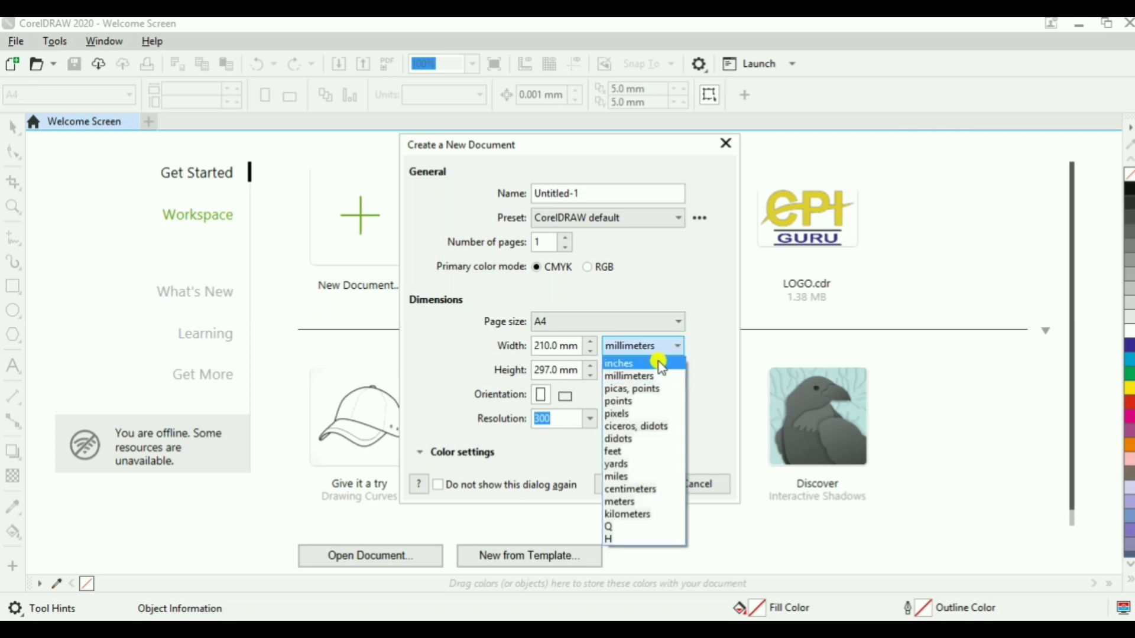
left_click(661, 364)
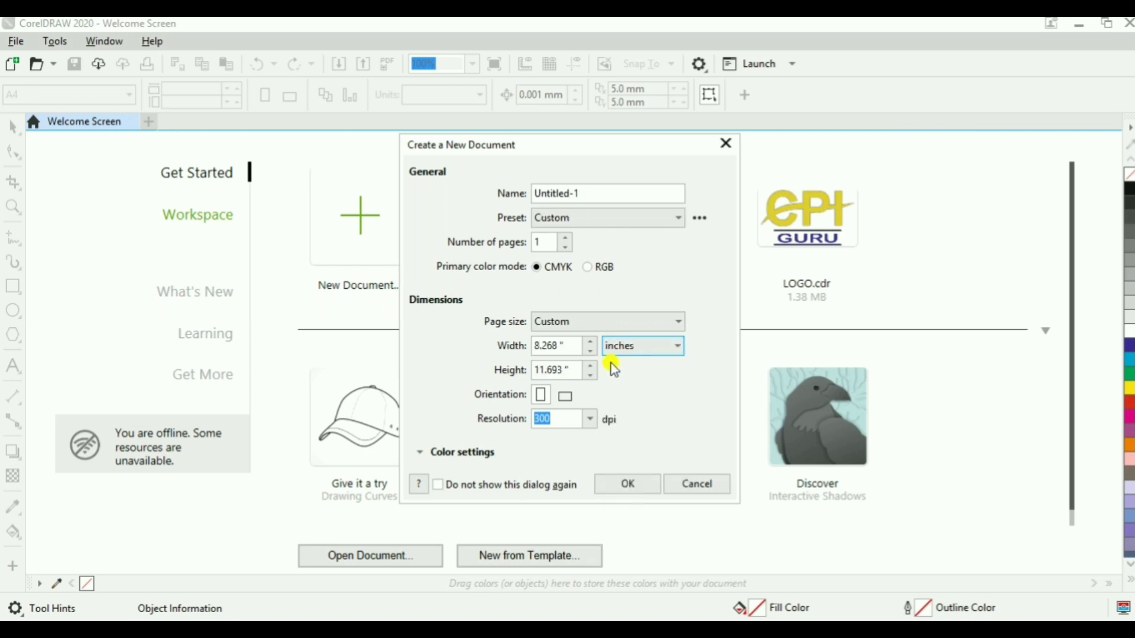
left_click(567, 397)
left_click(539, 395)
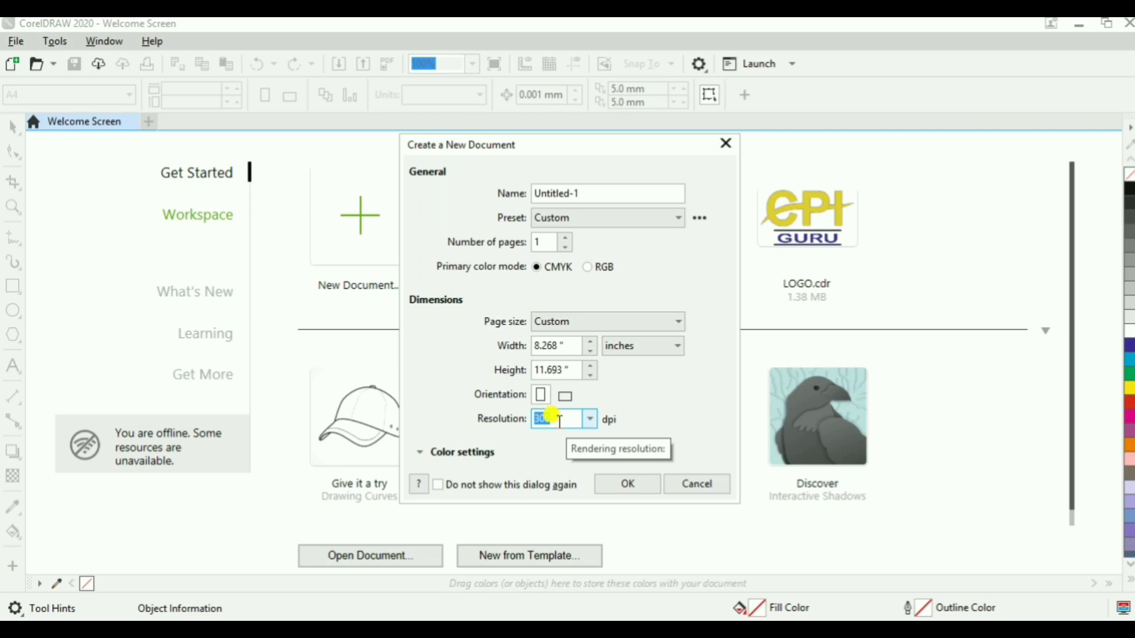
left_click(629, 482)
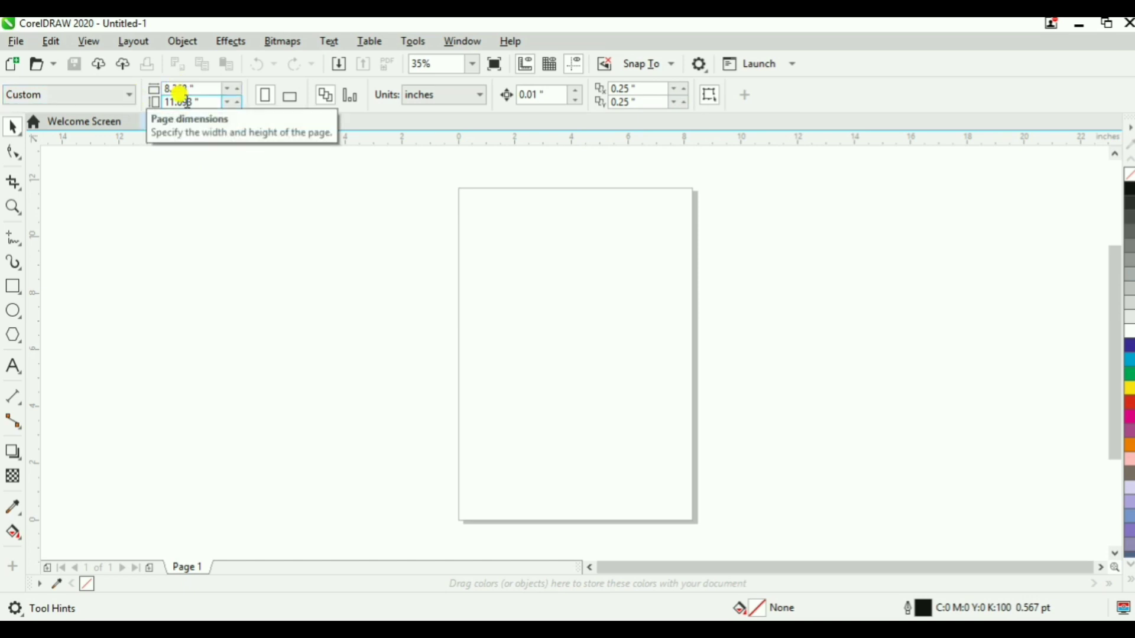
left_click(130, 96)
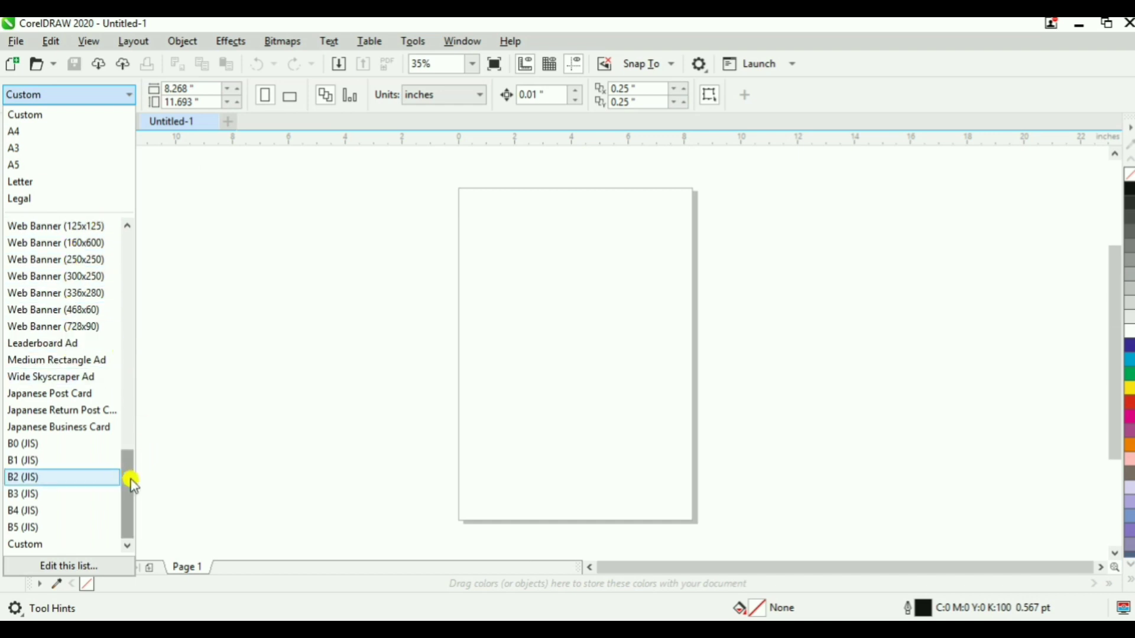
left_click_drag(132, 482, 141, 284)
left_click(152, 289)
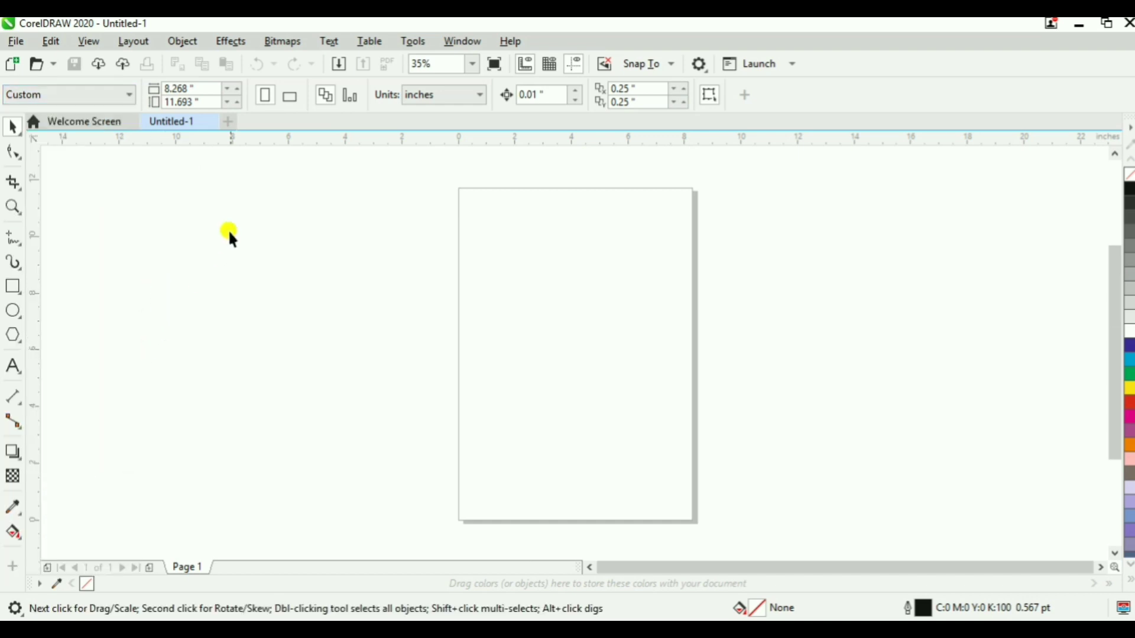
Try a page size of 2 by 2 inches and undo both dimension changes
left_click(201, 88)
type("2")
key("Tab")
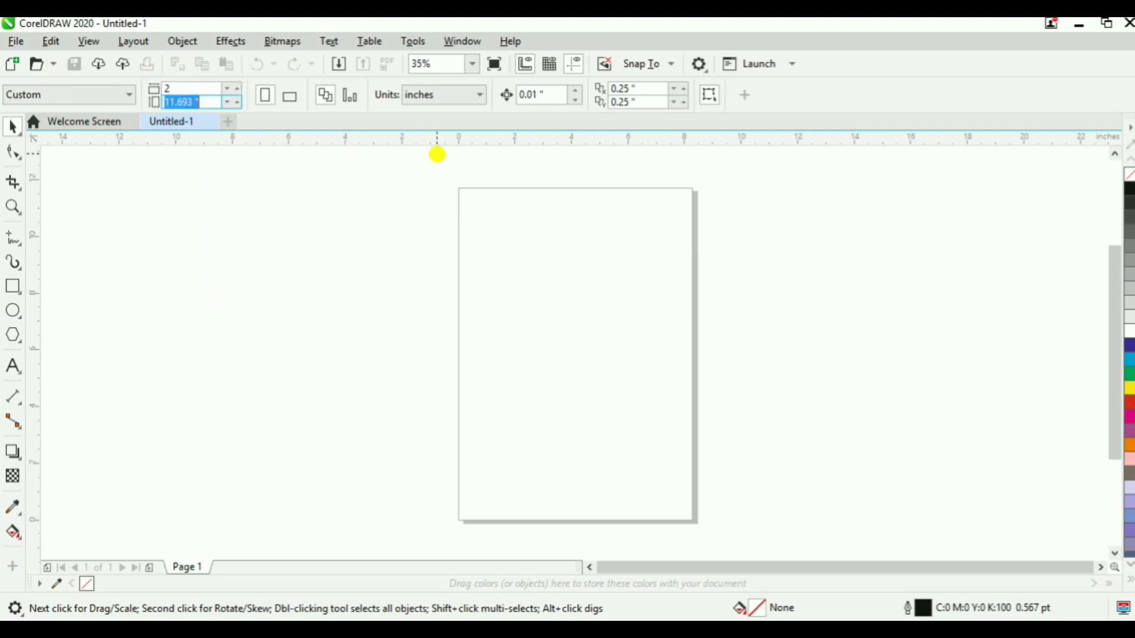
type("2")
key("Return")
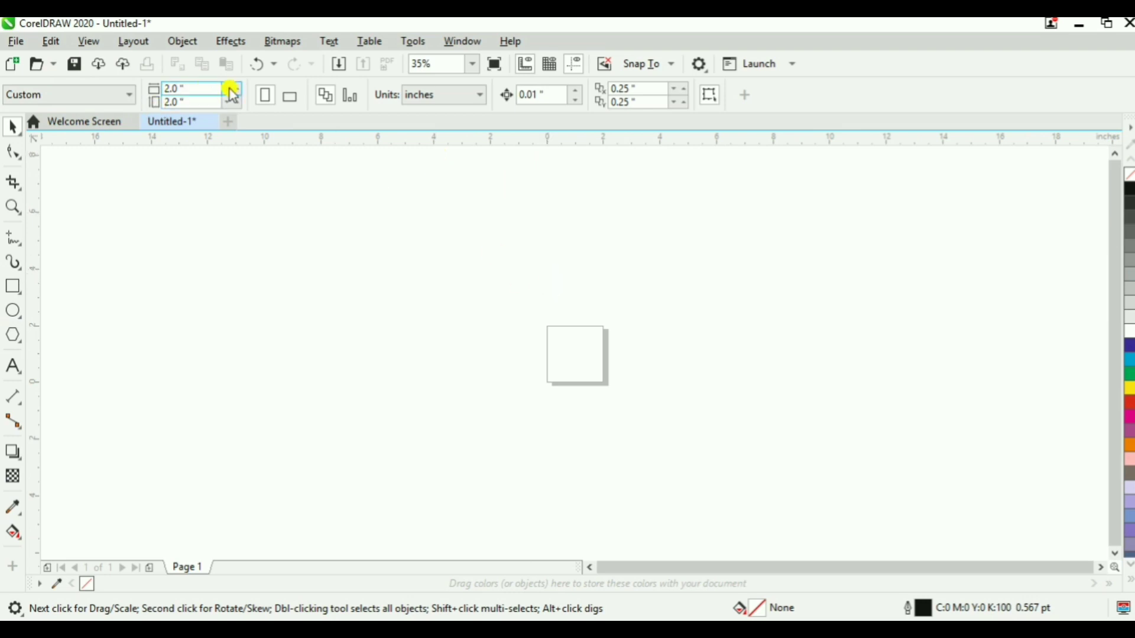
key("ctrl+z")
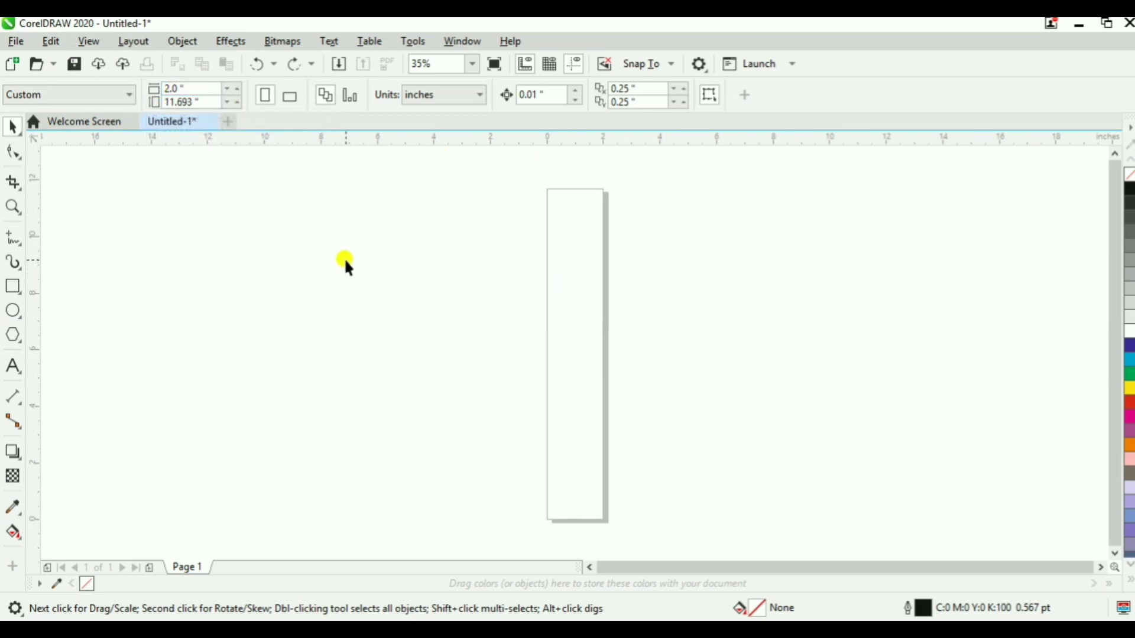
key("ctrl+z")
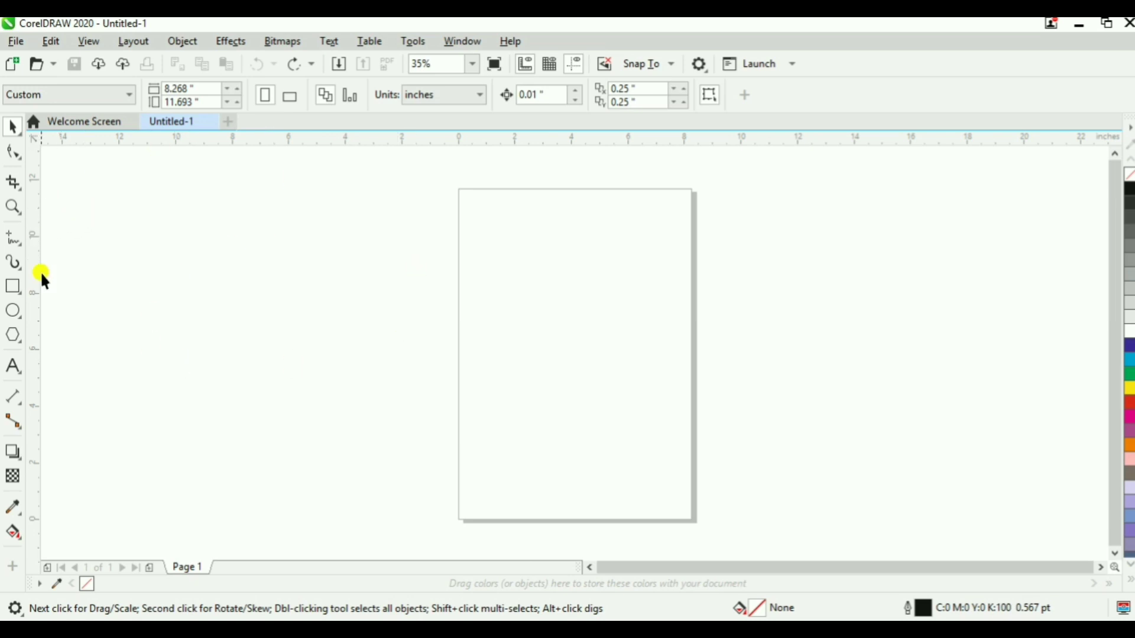
Set the page orientation to landscape
left_click(296, 95)
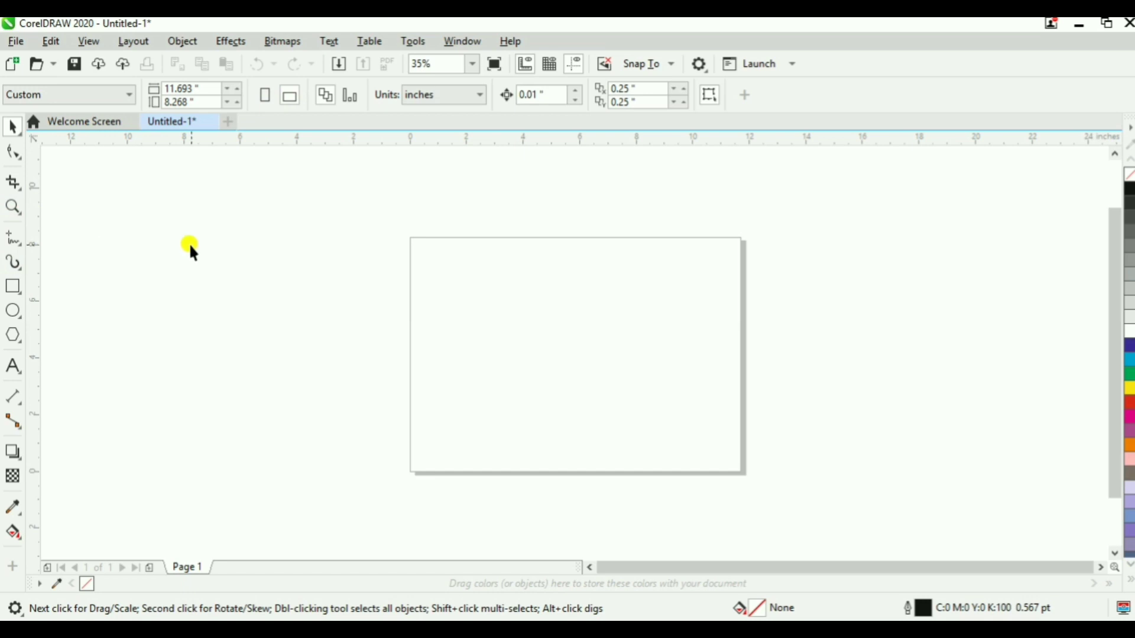
Examine the page at different magnifications with the Zoom tool, zooming in and out and enlarging marquee areas
left_click(13, 206)
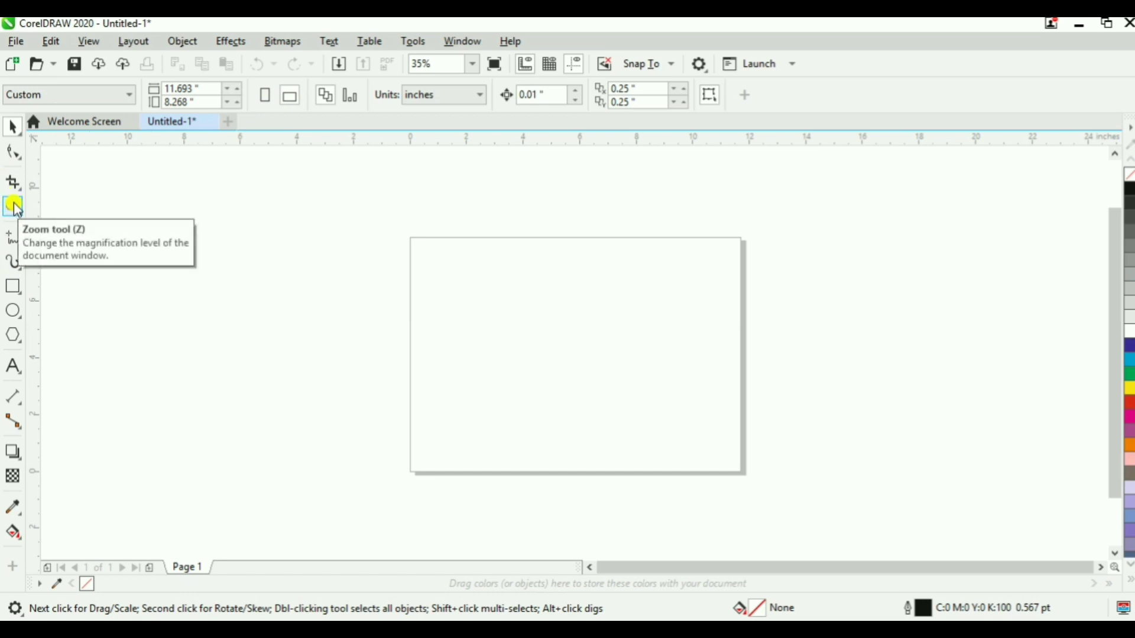
left_click_drag(400, 231, 750, 481)
right_click(542, 330)
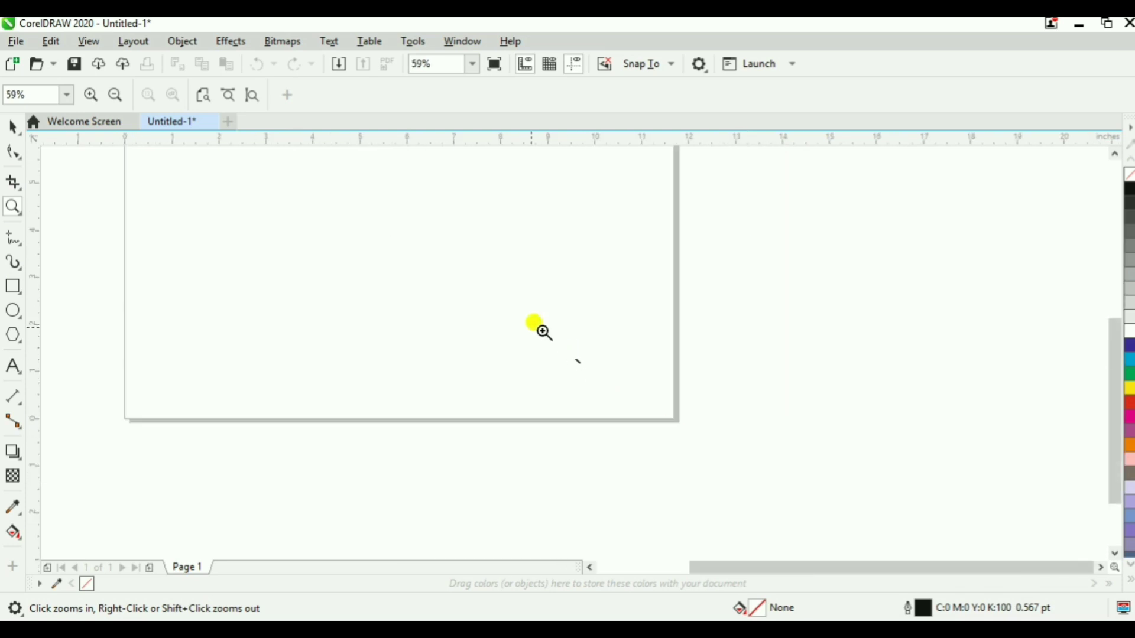
right_click(414, 276)
left_click_drag(345, 185, 638, 405)
left_click(67, 95)
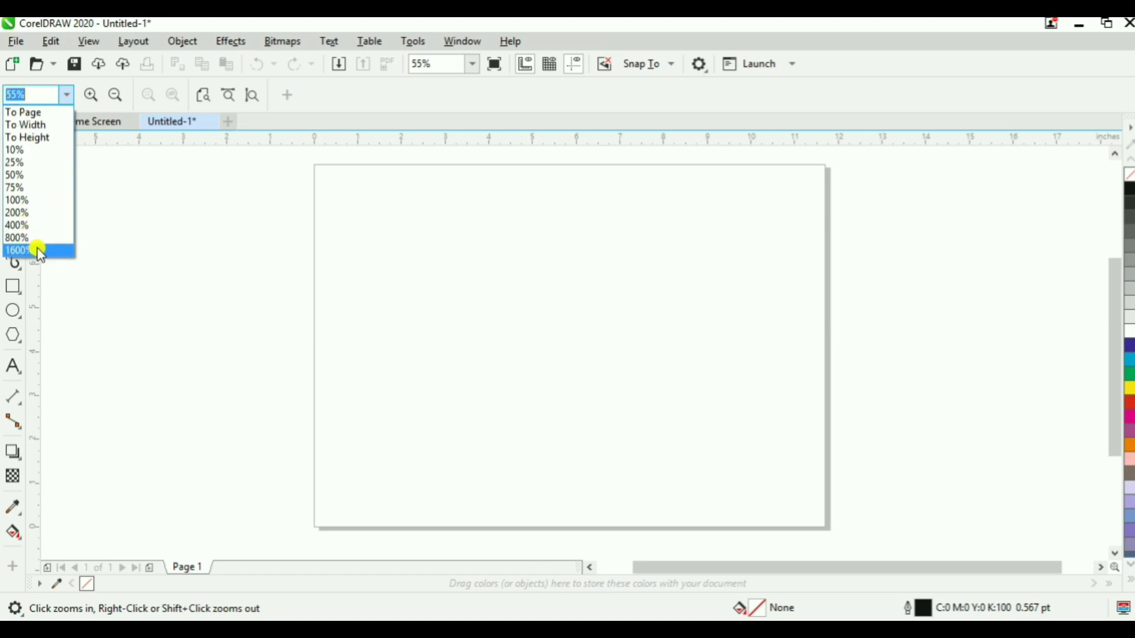
left_click(235, 197)
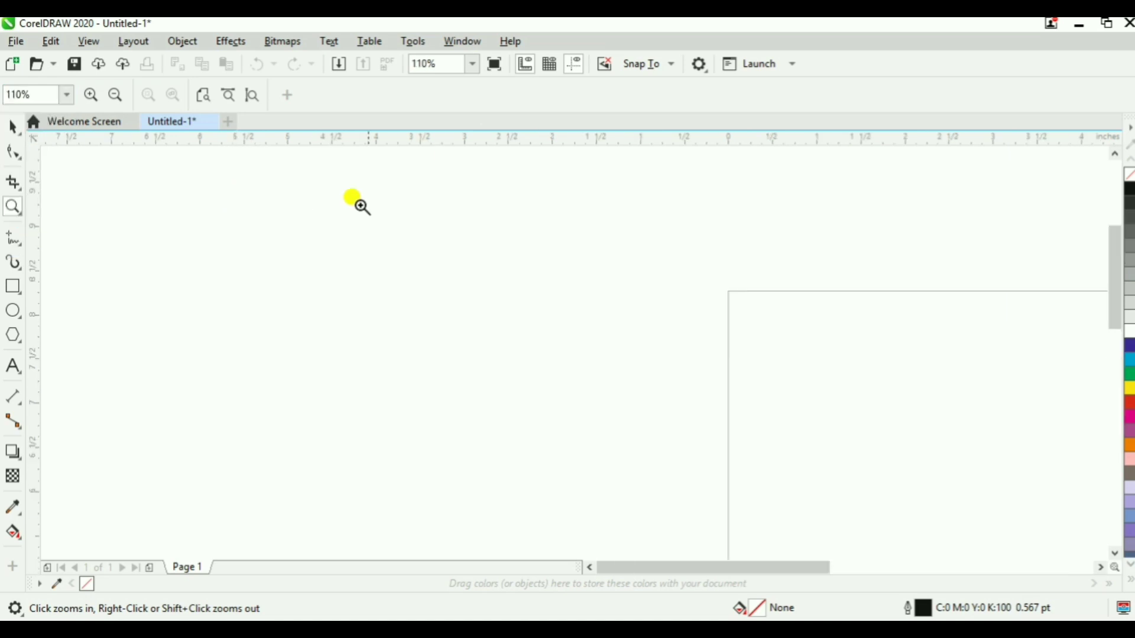
left_click(461, 229, "shift")
left_click(413, 235, "shift")
left_click_drag(607, 326, 877, 520)
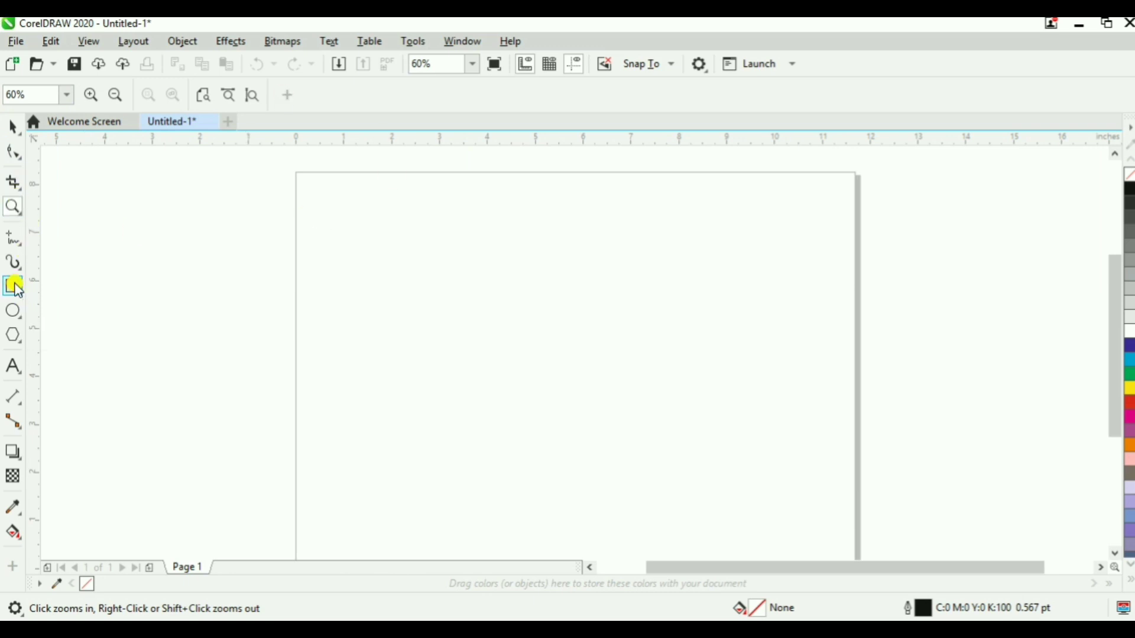
Draw a rectangle about 4.64 by 2.88 inches on the page and move it to about X 5.32, Y 5.62 inches
key("F6")
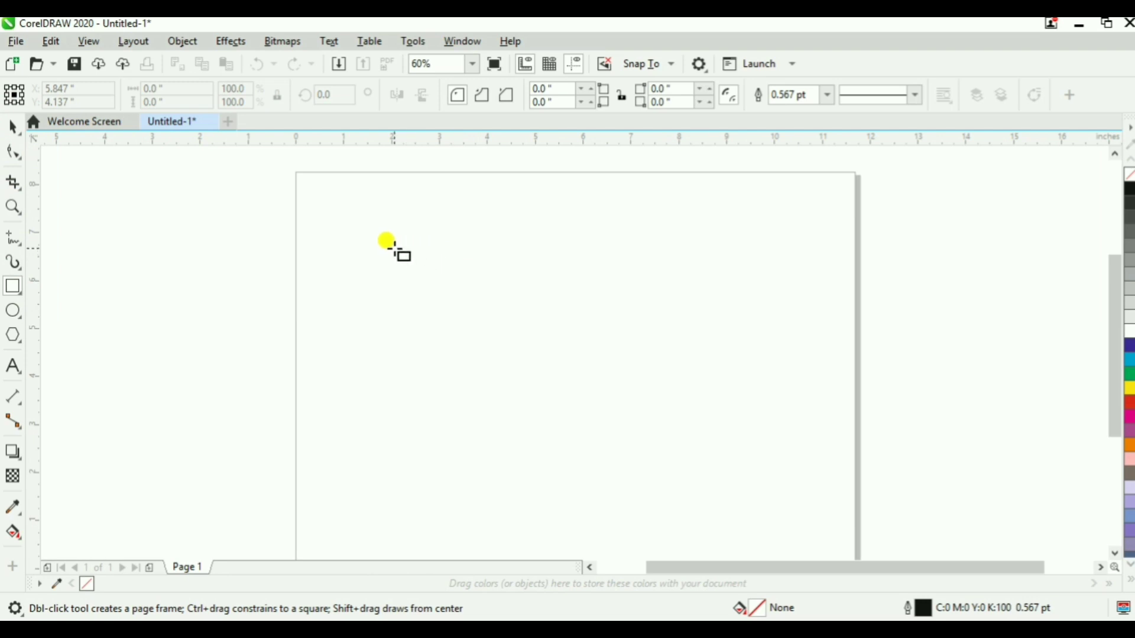
left_click_drag(369, 218, 592, 356)
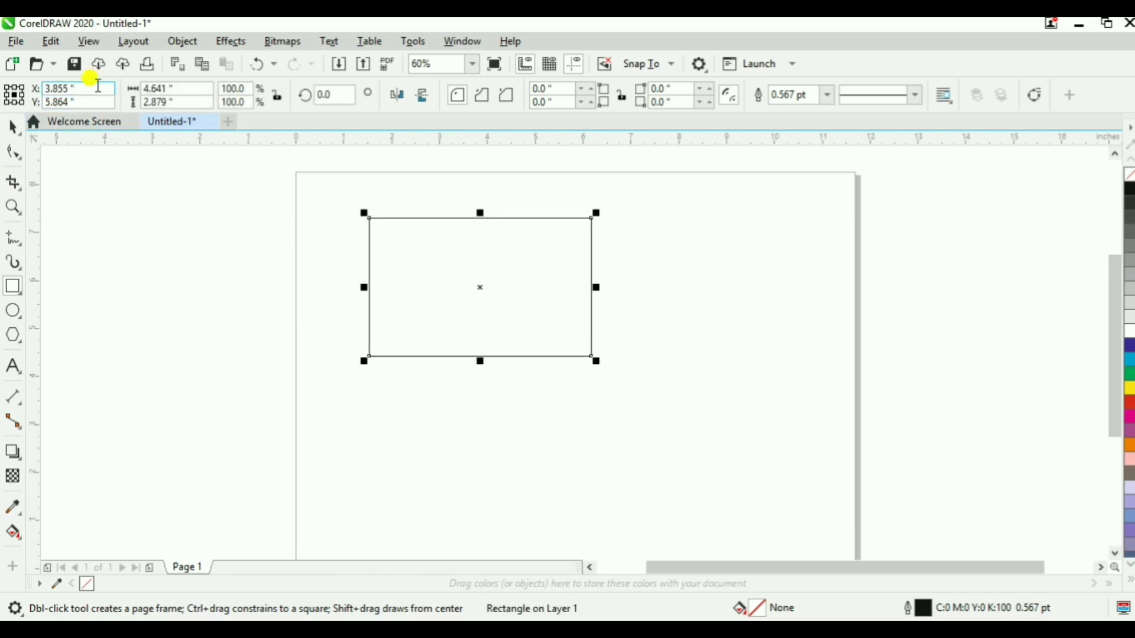
left_click_drag(479, 288, 493, 349)
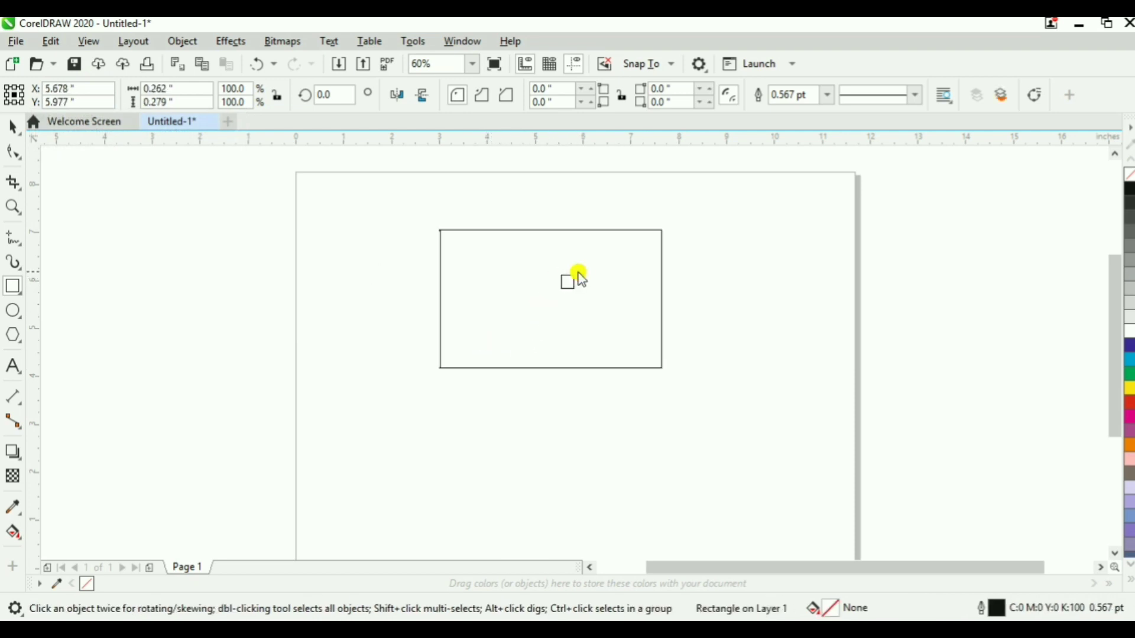
Undo the stray small rectangle and delete the large rectangle around it
left_click(566, 282)
key("space")
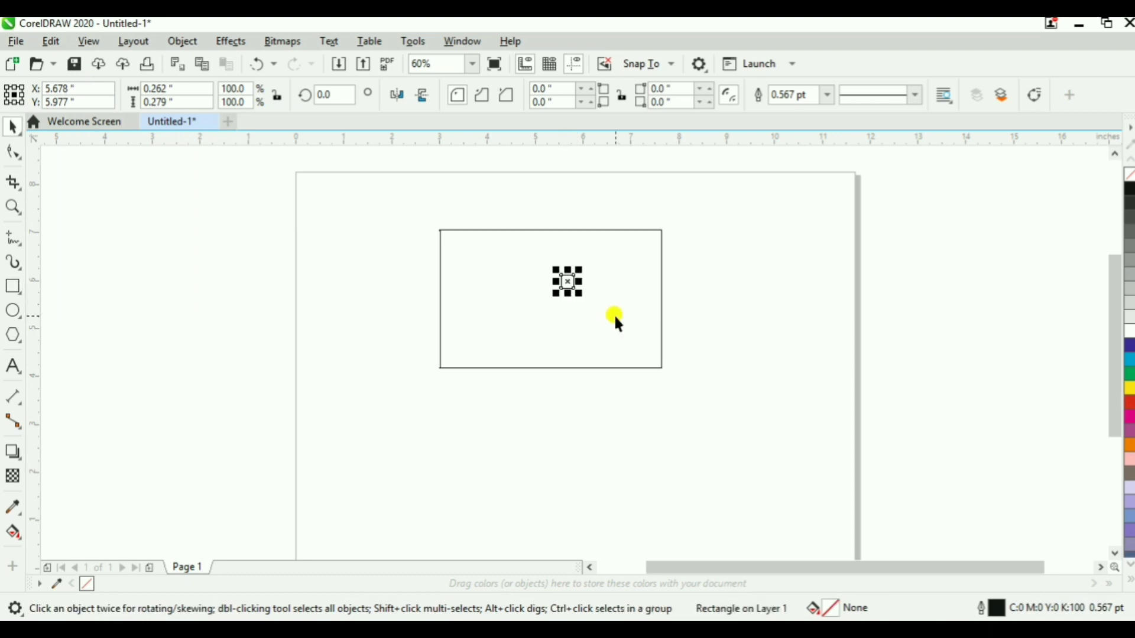
key("ctrl+z")
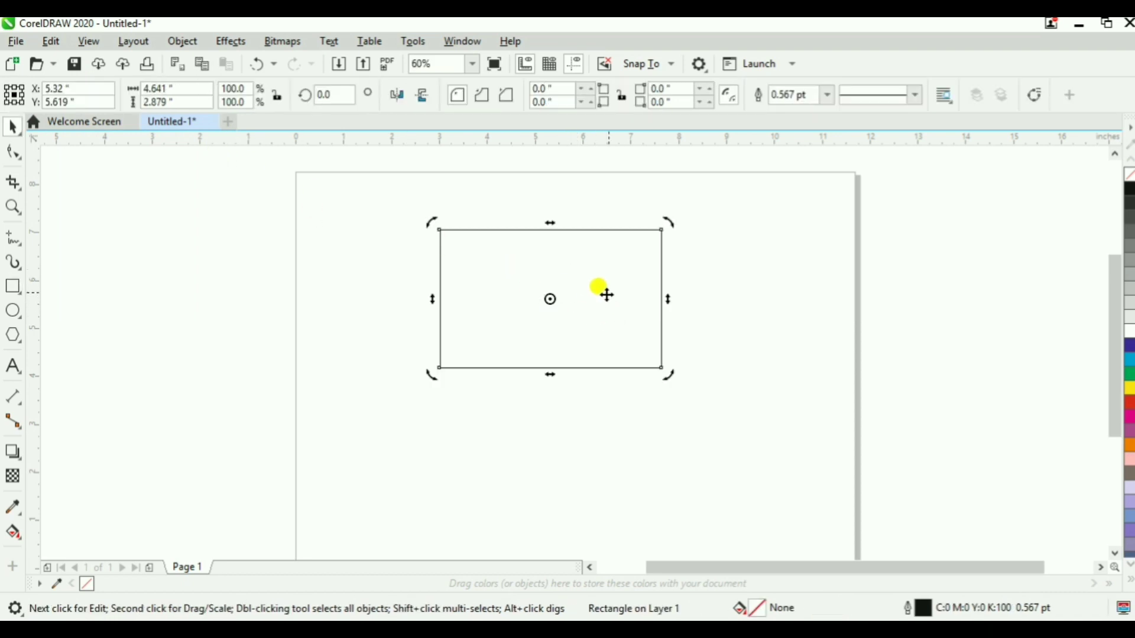
left_click(481, 272)
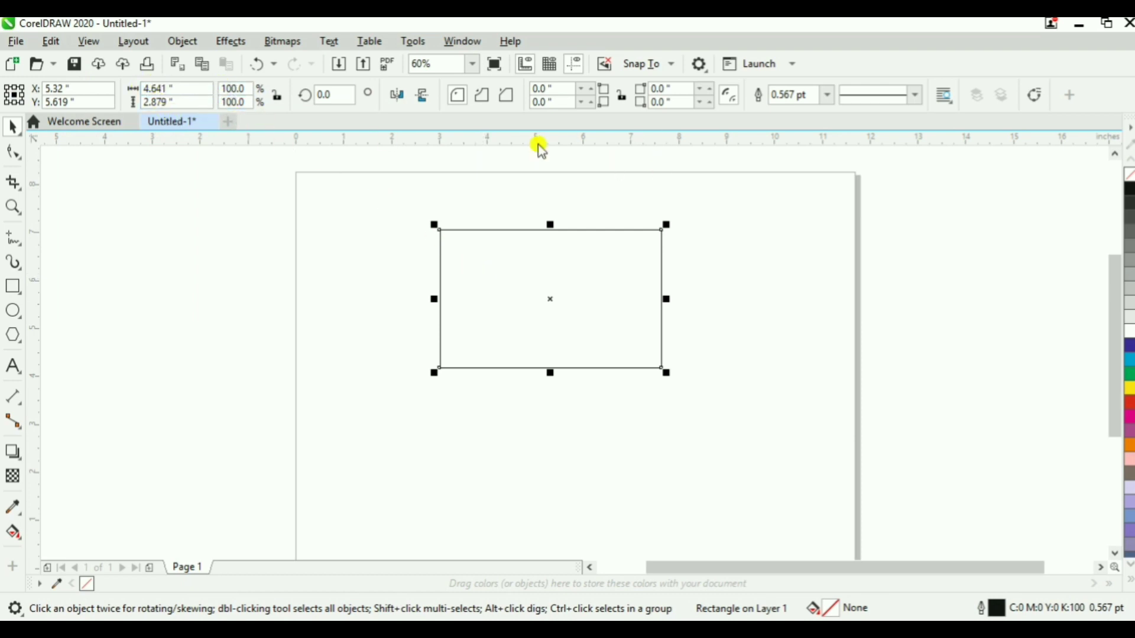
key("Delete")
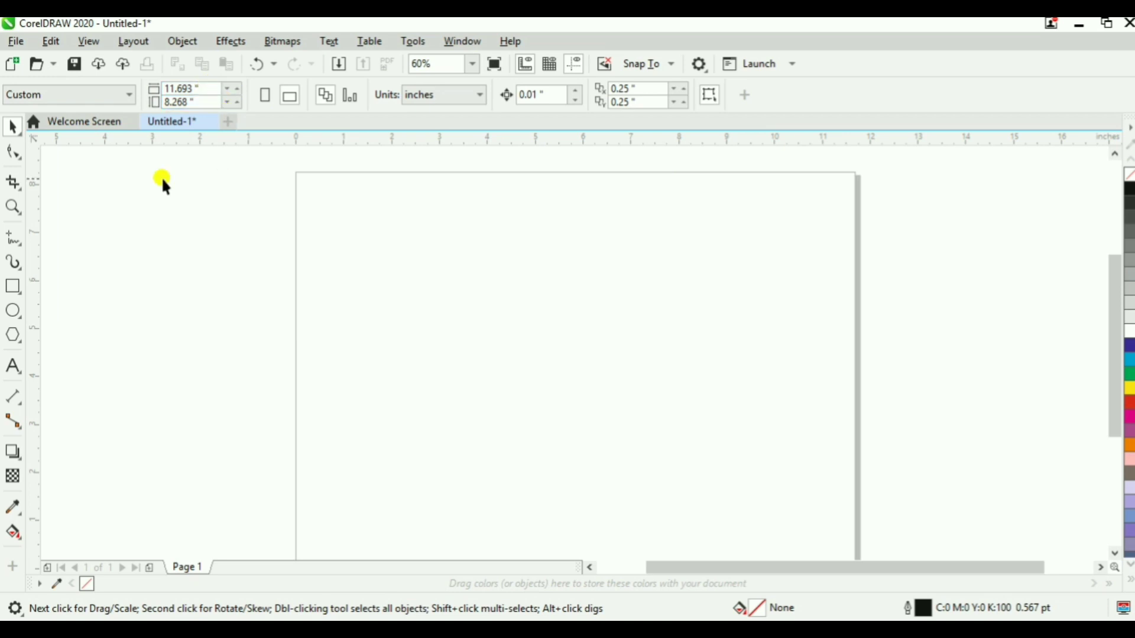
Draw a rectangle about 3.82 by 3.04 inches near the middle of the page
left_click(13, 286)
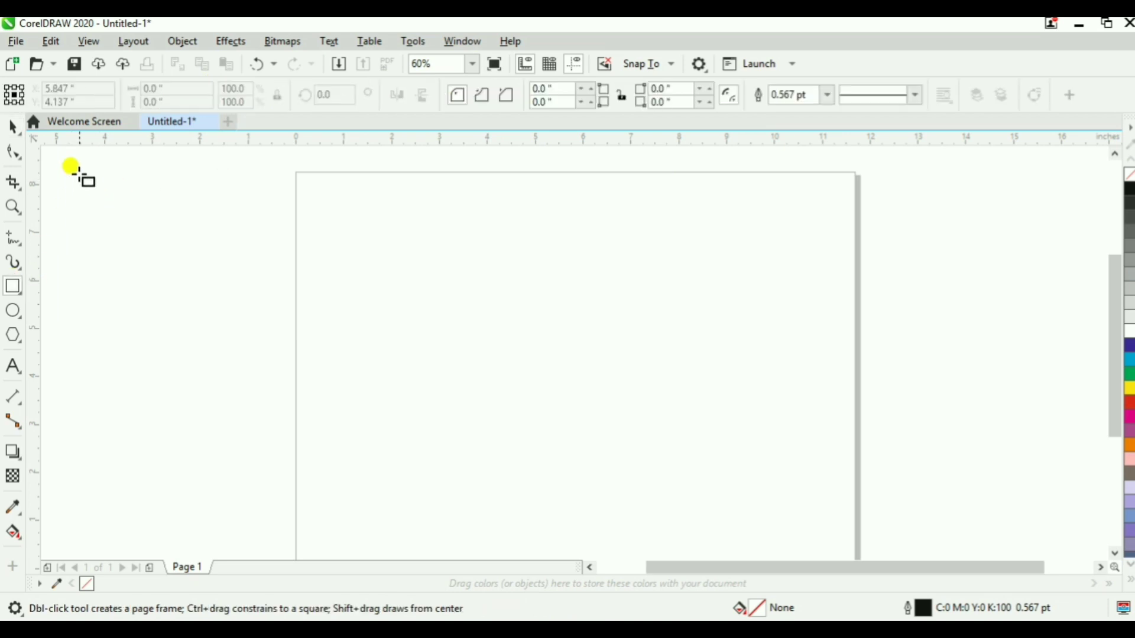
left_click_drag(410, 285, 593, 431)
Try resizing the rectangle to 3 by 3 inches and undo the resize
left_click(204, 89)
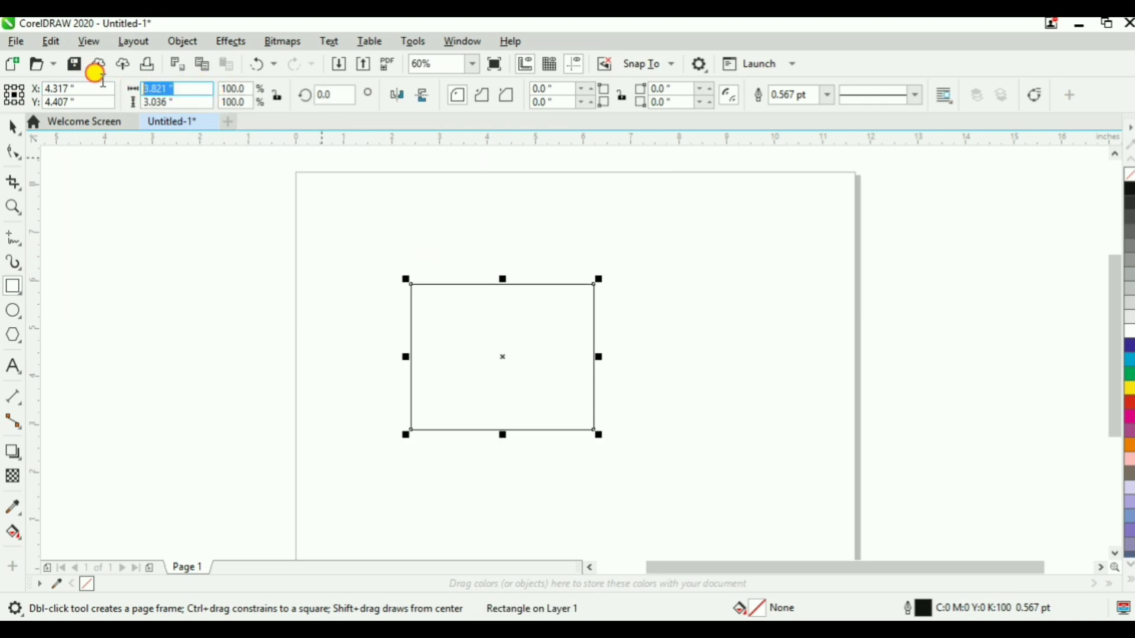
type("3")
key("Tab")
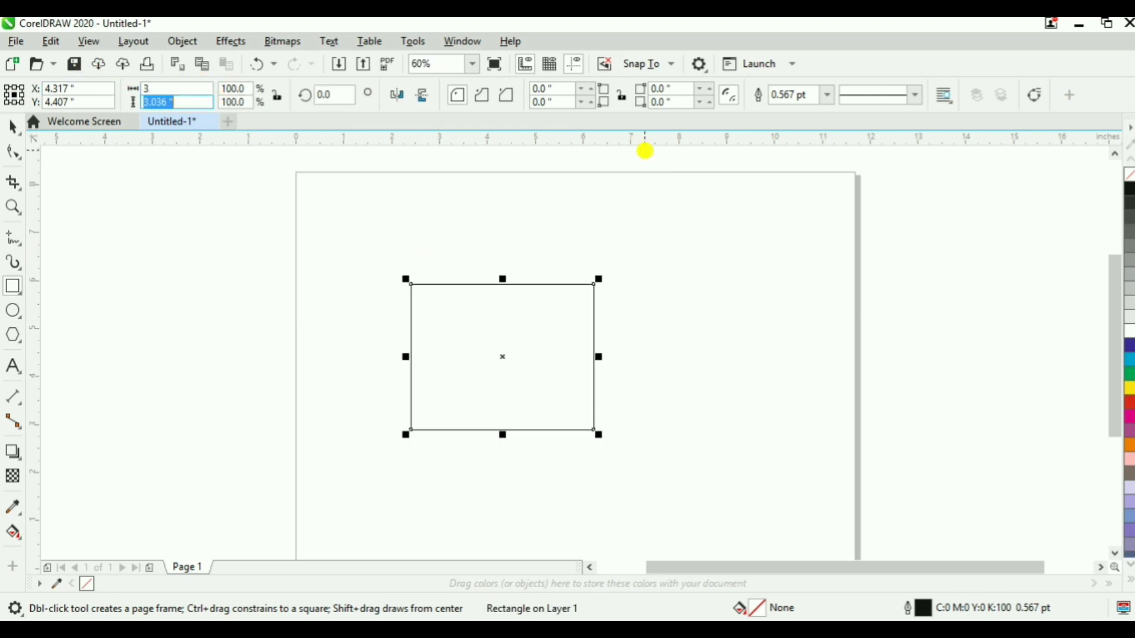
type("3")
key("Return")
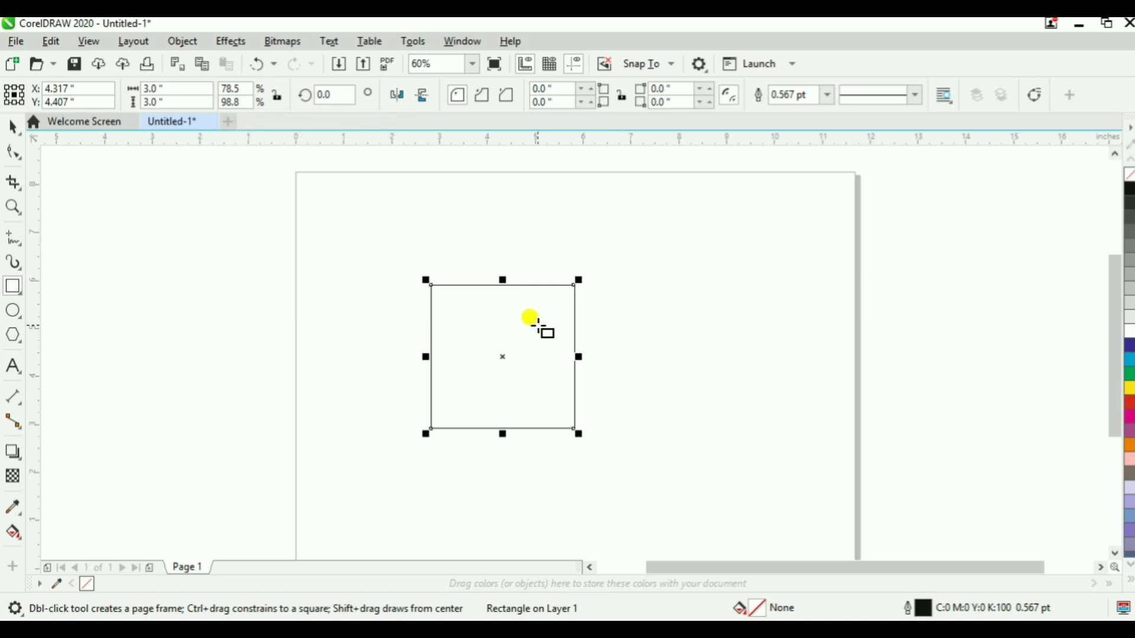
key("ctrl+z")
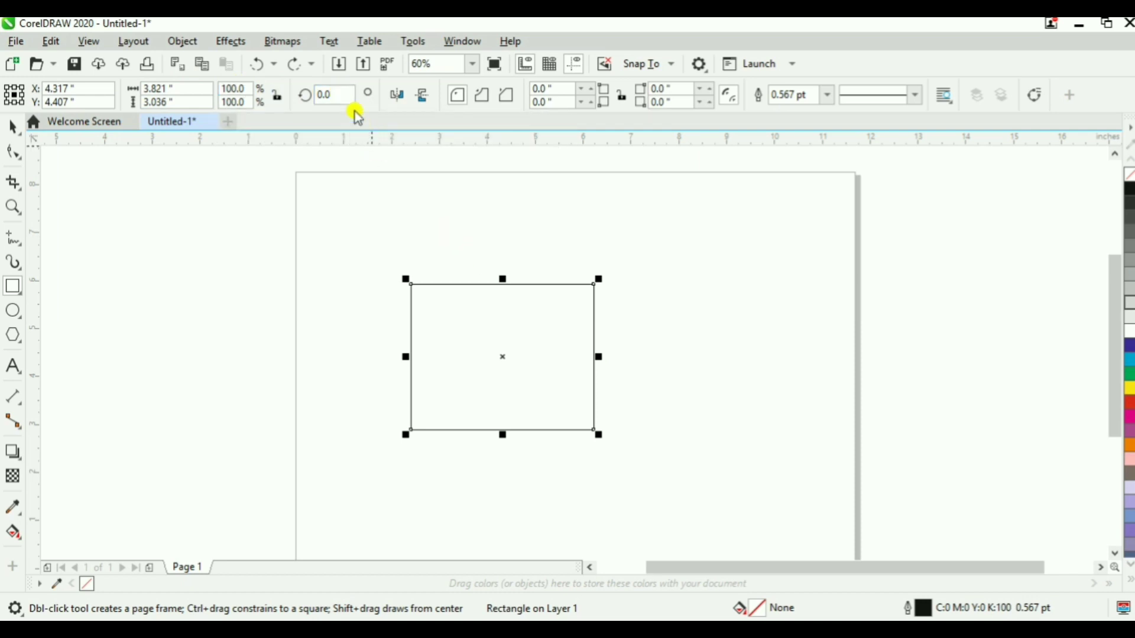
Try rotating the rectangle by 45 degrees and undo the rotation
left_click(324, 94)
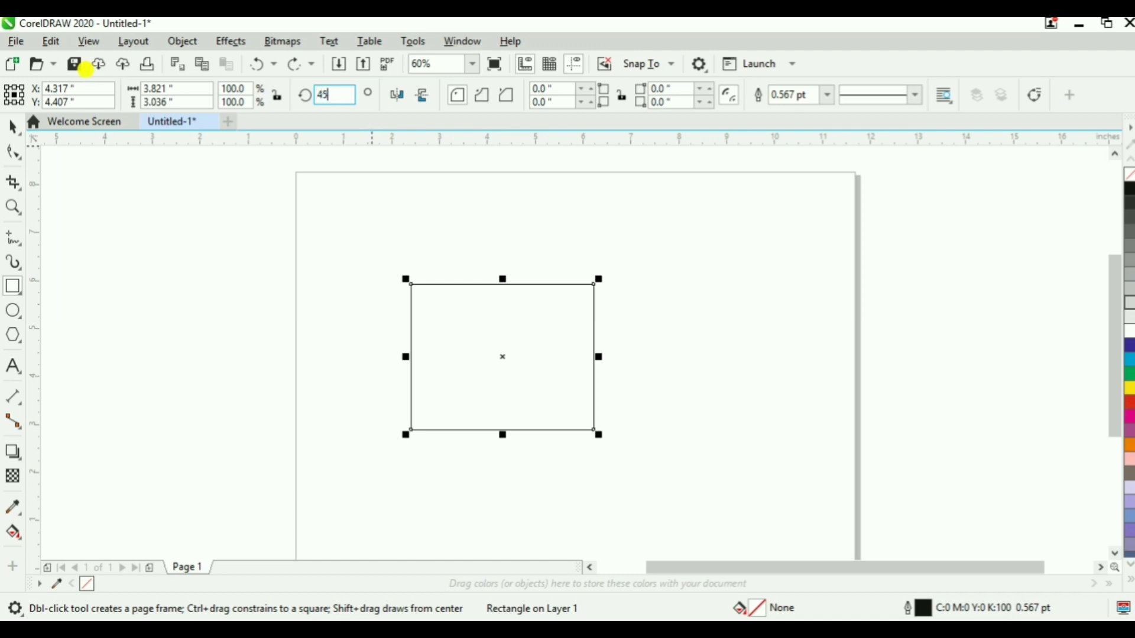
type("45")
key("Return")
key("ctrl+z")
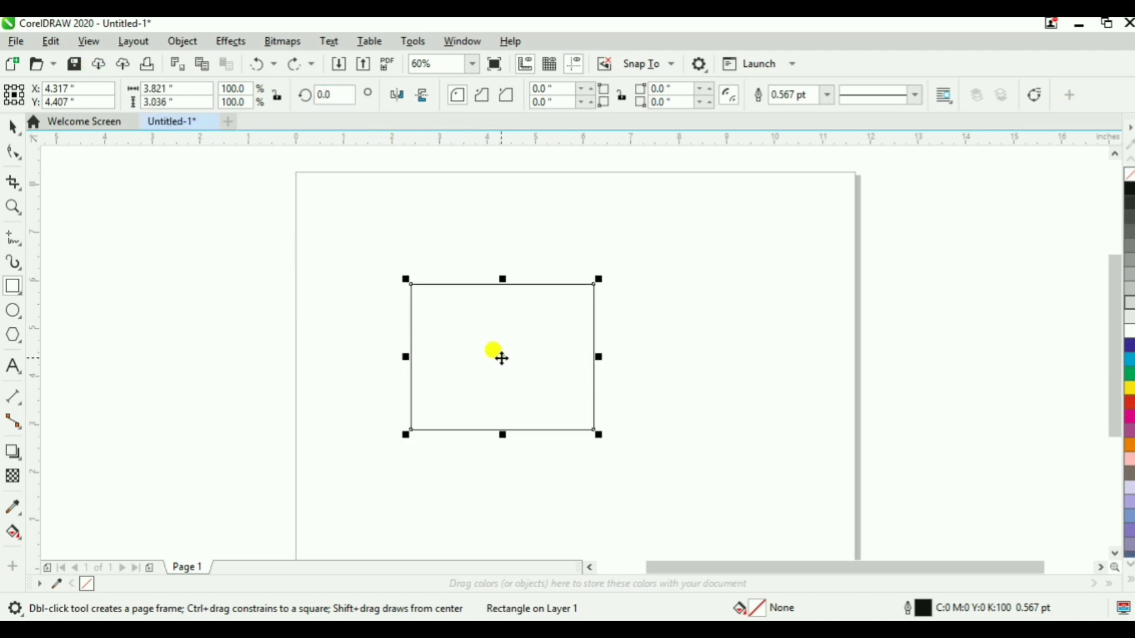
Try rotating the rectangle freehand from its lower-right corner and undo it
left_click(501, 358)
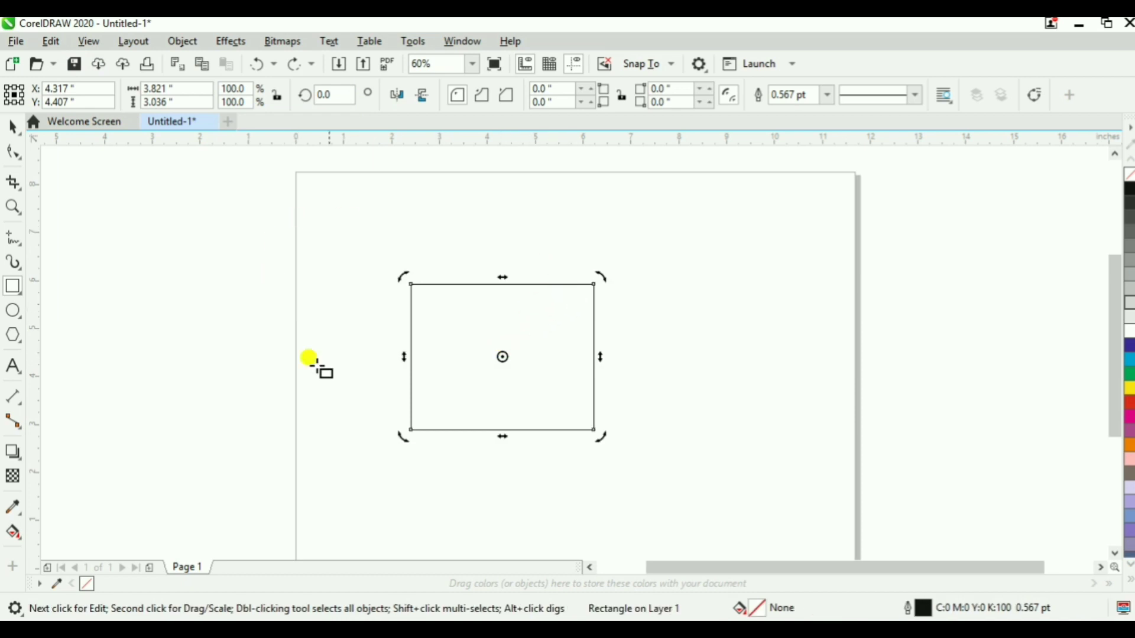
left_click_drag(601, 437, 582, 405)
key("ctrl+z")
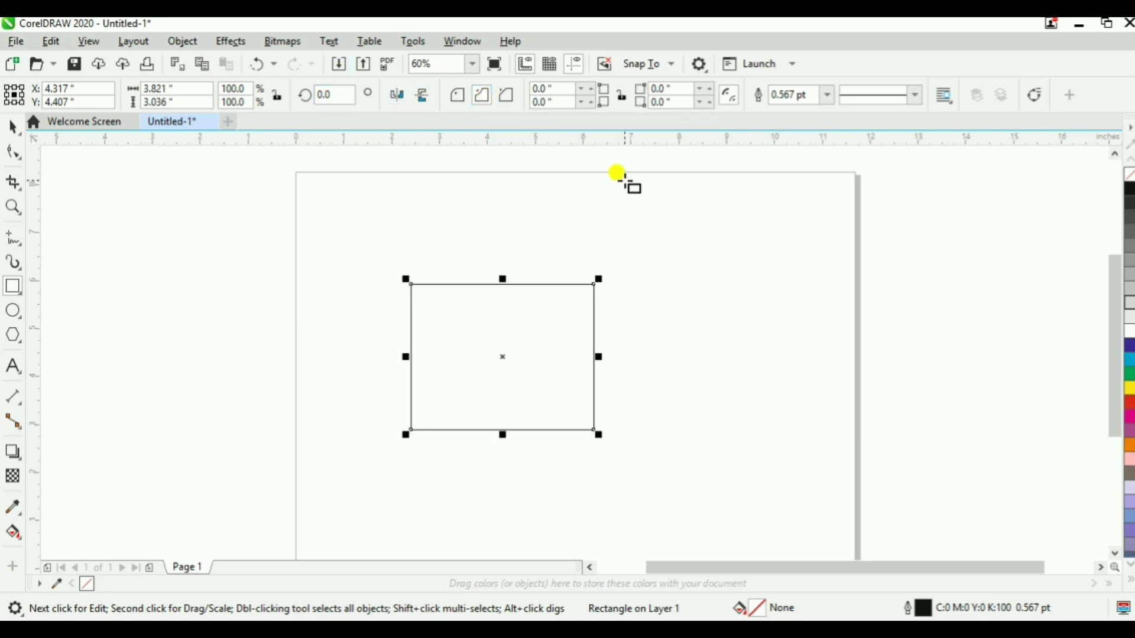
Draw a second rectangle about 3.80 by 3.00 inches, above and to the right of the first one
left_click_drag(639, 231, 820, 374)
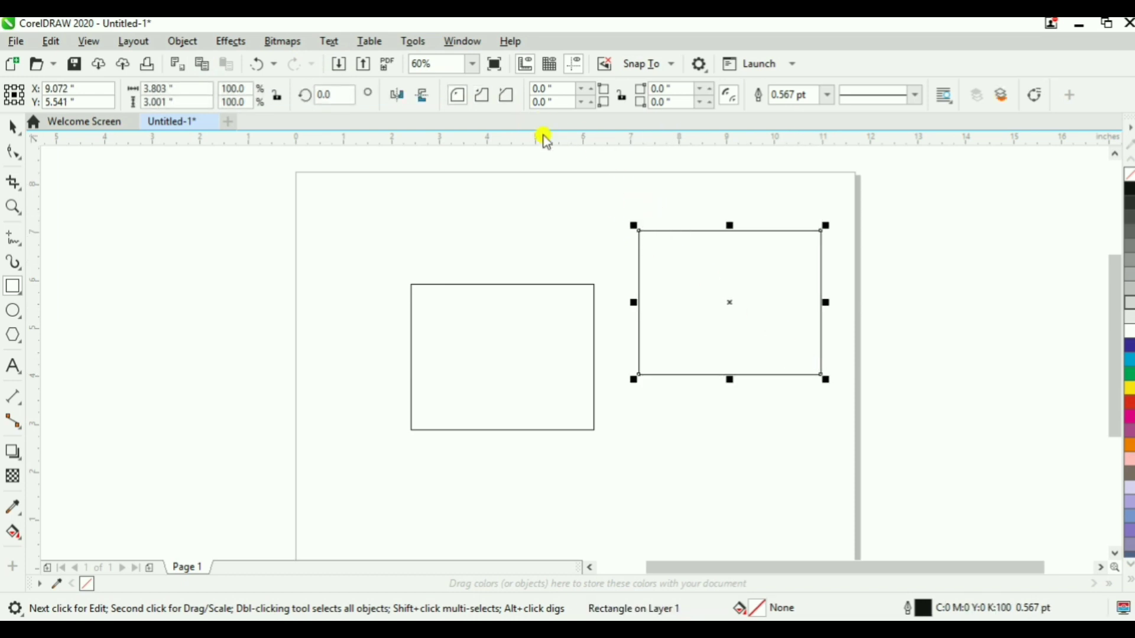
Zoom in closely on the second rectangle's upper-left corner to examine its outline
left_click(13, 207)
left_click(635, 234)
left_click_drag(638, 236, 662, 263)
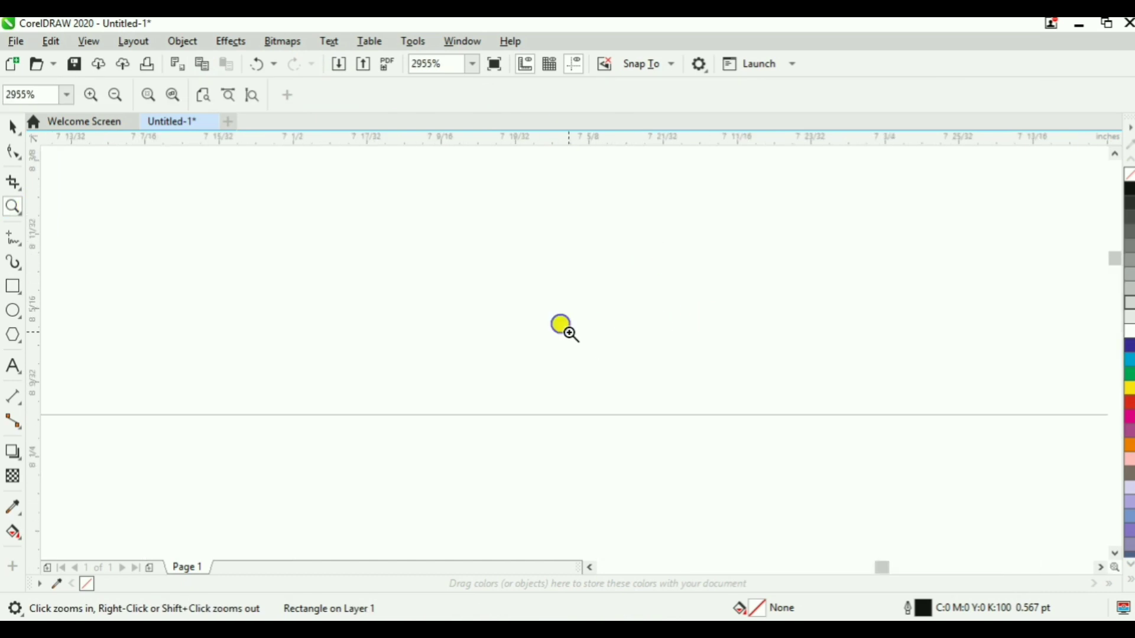
right_click(565, 329)
left_click_drag(585, 347, 626, 379)
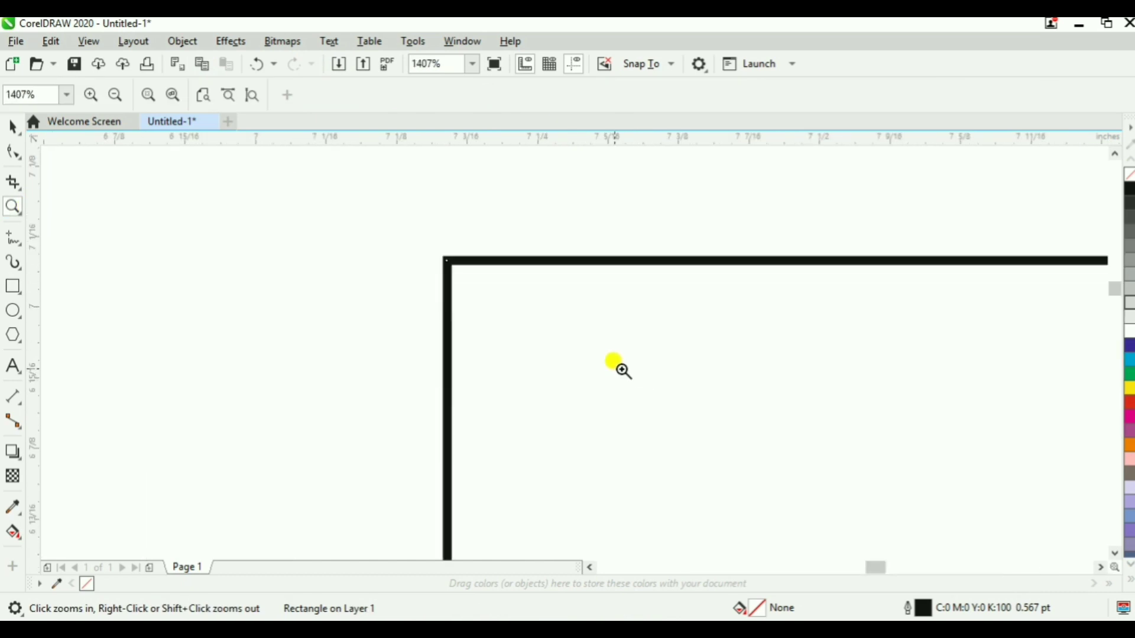
Choose the scalloped corner style for the second rectangle
left_click_drag(423, 231, 466, 275)
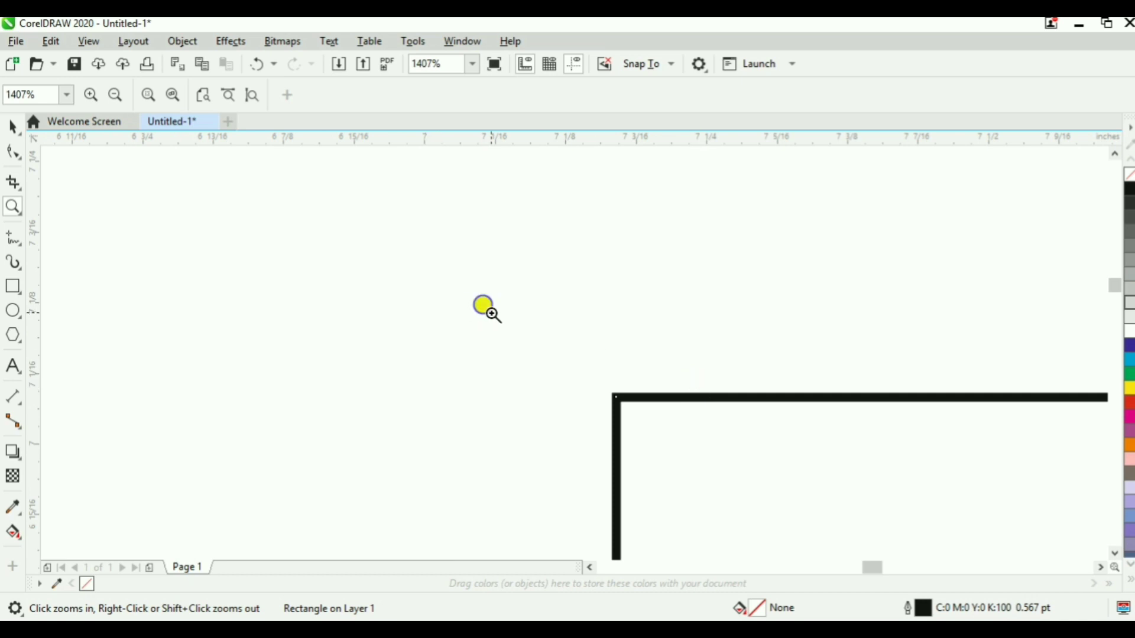
key("F3")
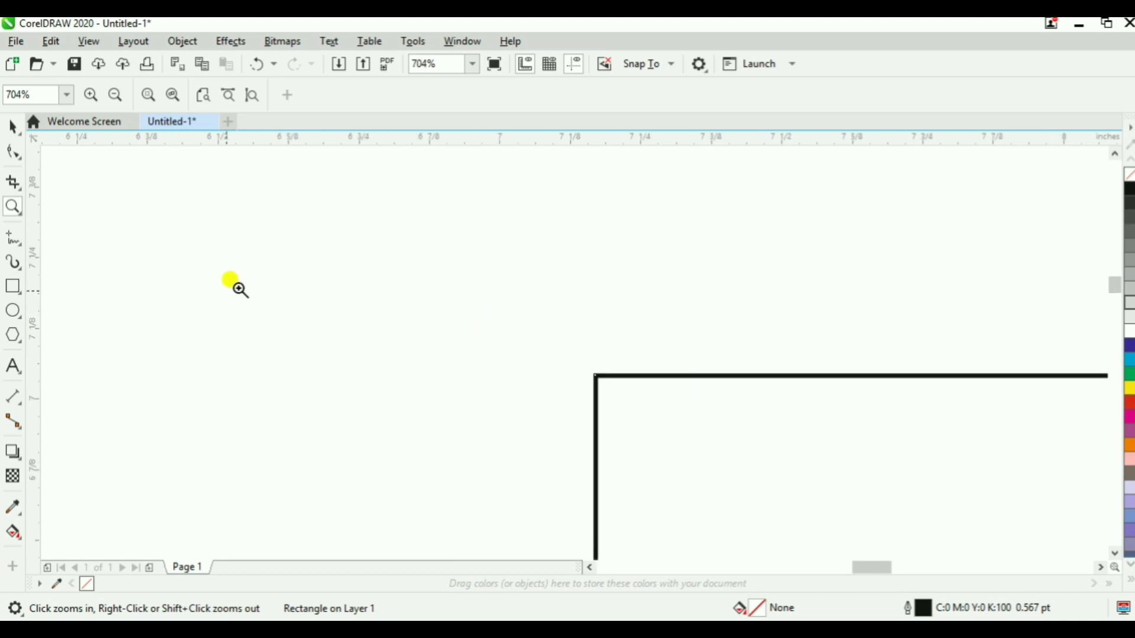
left_click(13, 127)
left_click(482, 95)
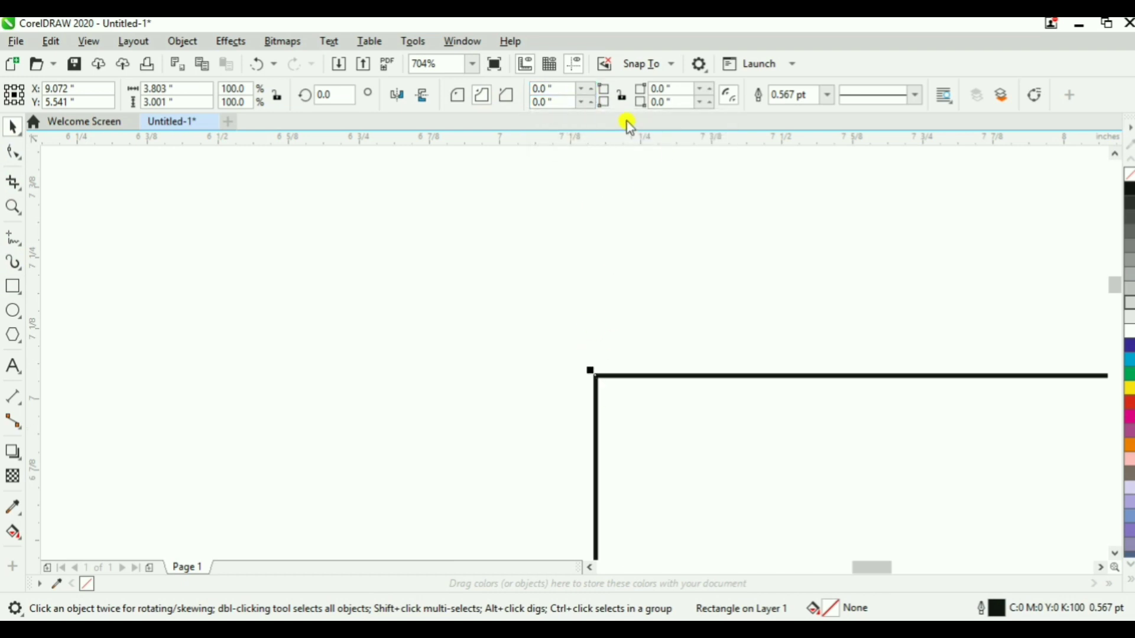
Link the second rectangle's corner settings and scallop all four corners with a 4.0-inch radius
key("z")
key("F3")
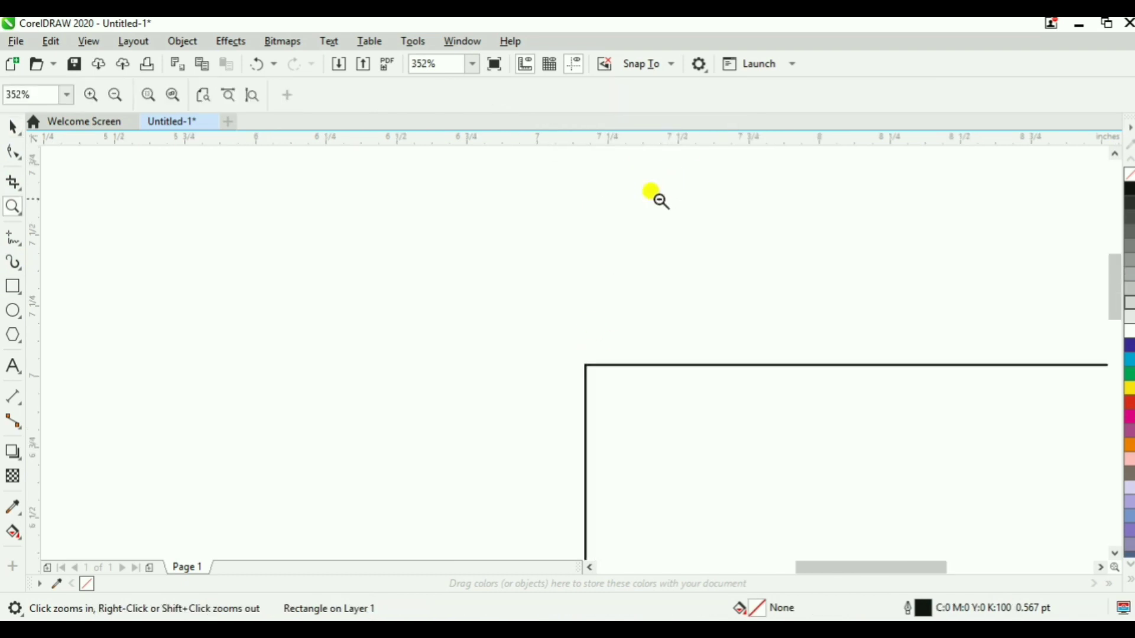
key("F3")
key("F3")
key("F3")
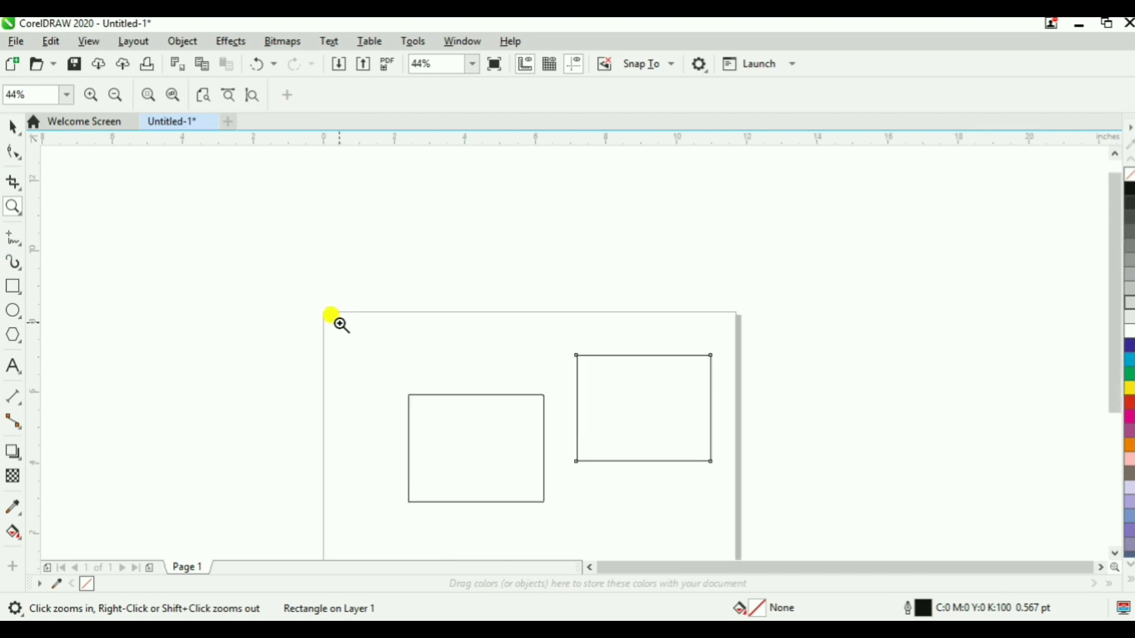
left_click_drag(330, 315, 822, 483)
key("space")
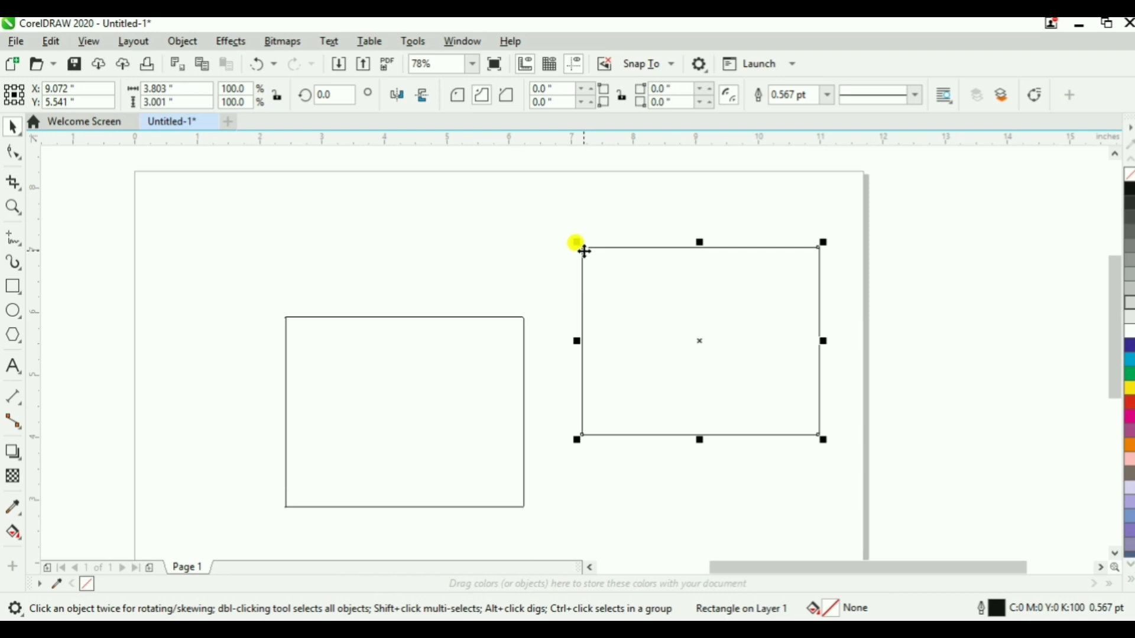
left_click(621, 94)
left_click(549, 88)
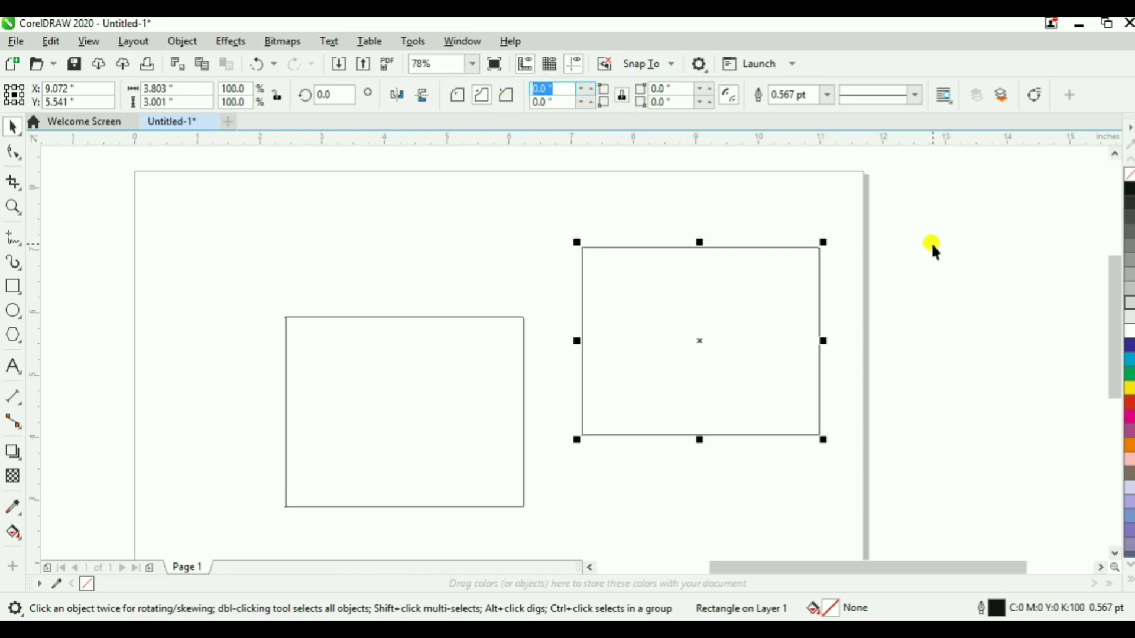
key("Return")
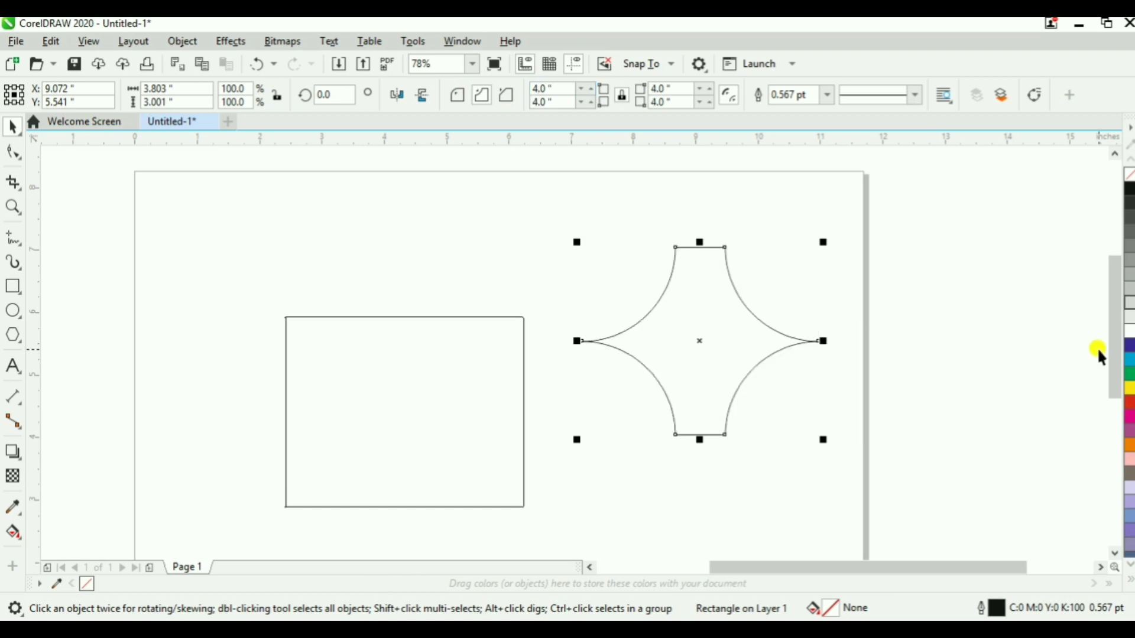
Try chamfered and rounded styles on the second rectangle's corners, and undo the corner changes back to the plain rectangle
left_click(507, 96)
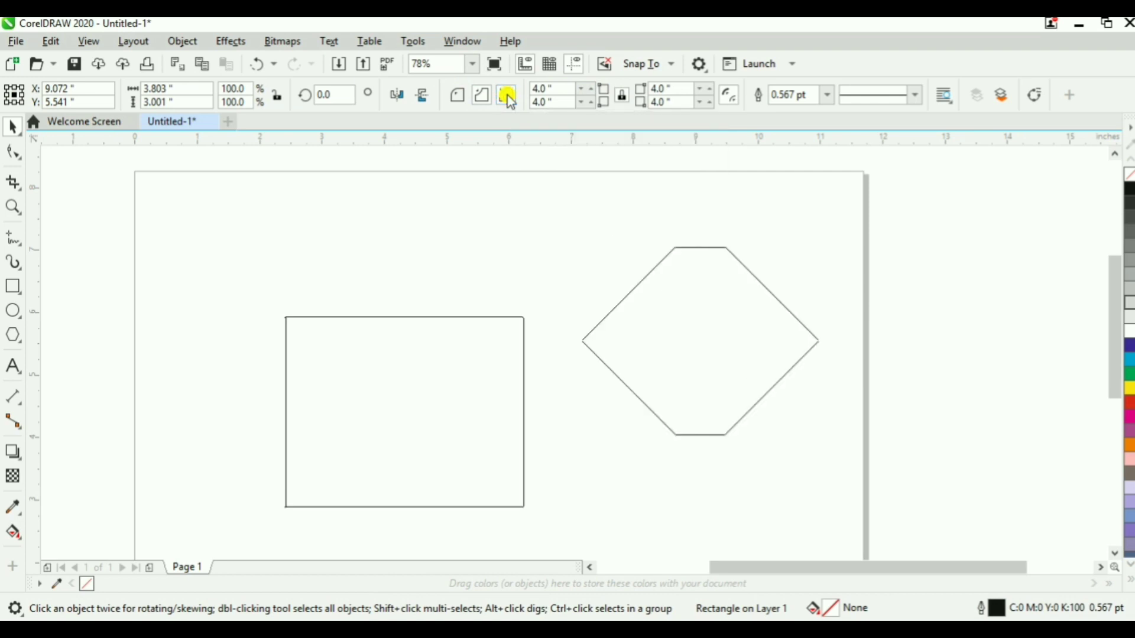
left_click(457, 96)
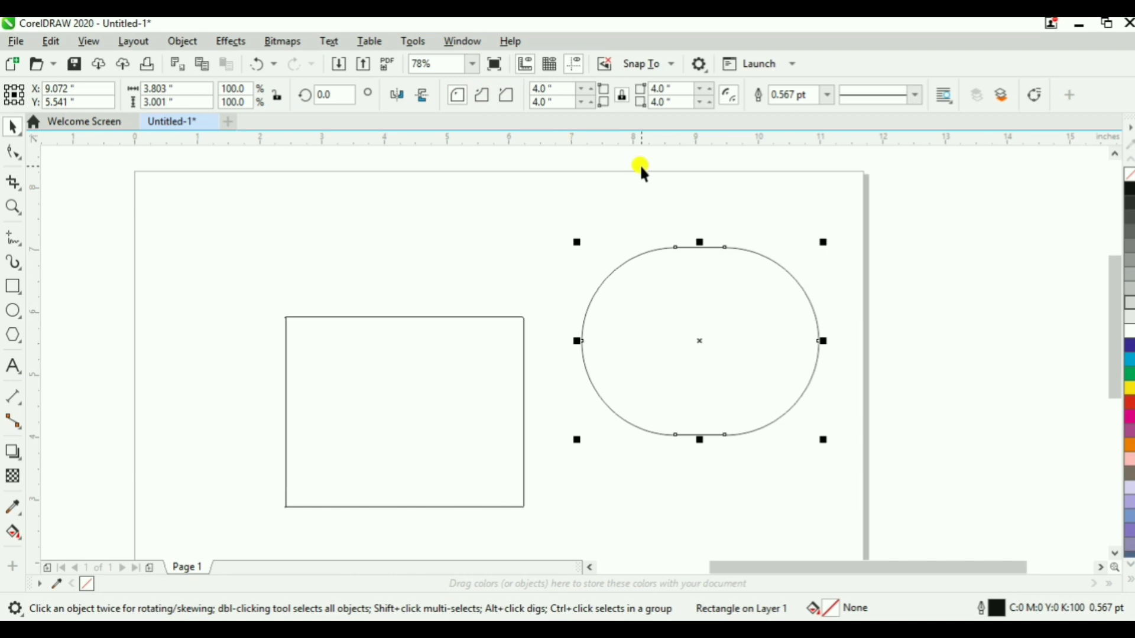
key("ctrl+z")
key("ctrl+z")
key("ctrl+z")
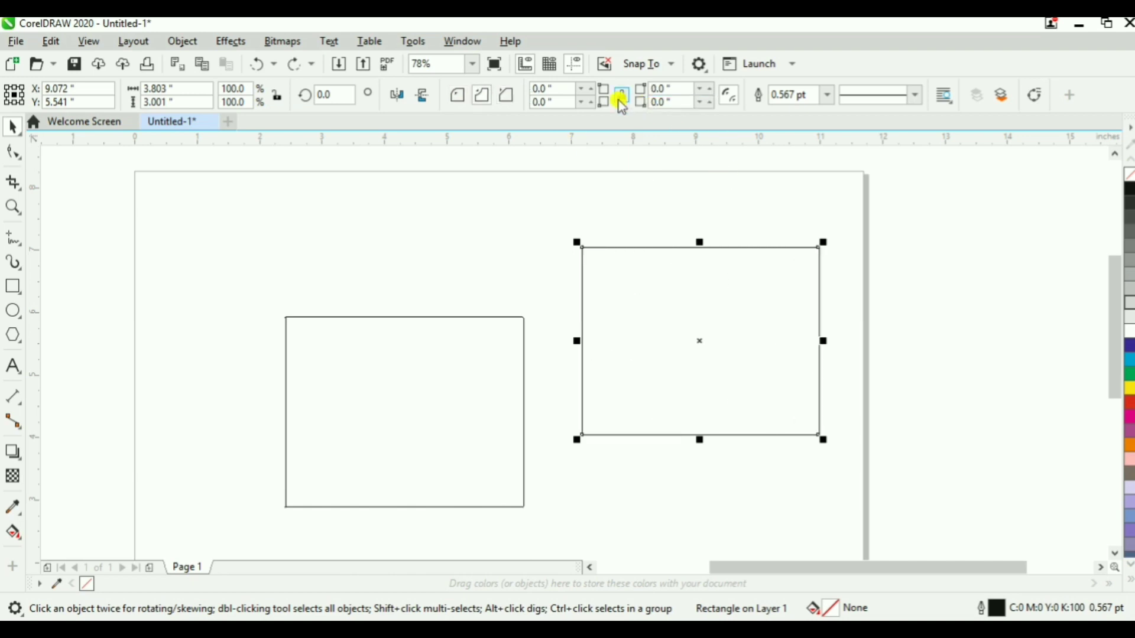
Try scalloping the second rectangle's upper-left corner by 1.0 inch and its lower-right corner by 5.0 inches, and undo both
double_click(557, 88)
type("1")
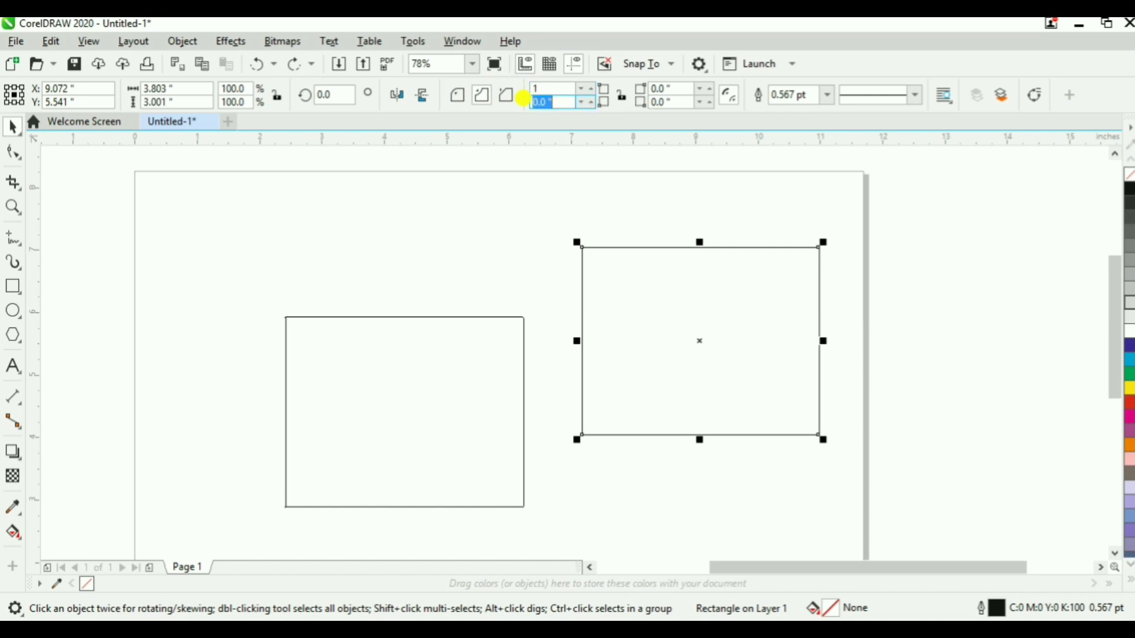
key("Tab")
key("Tab")
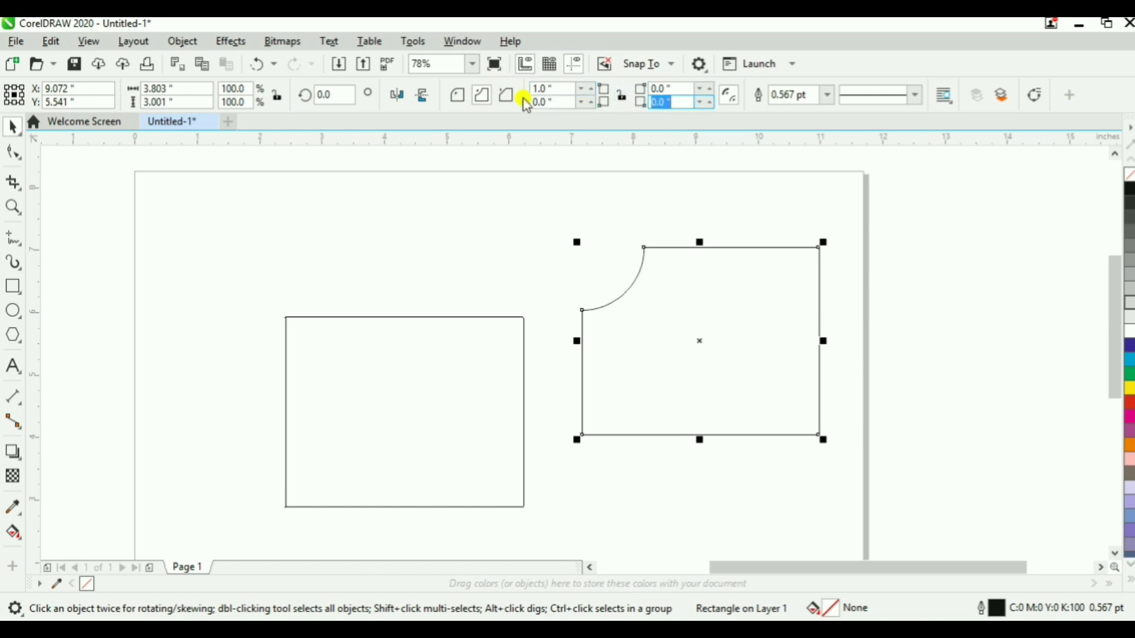
key("Return")
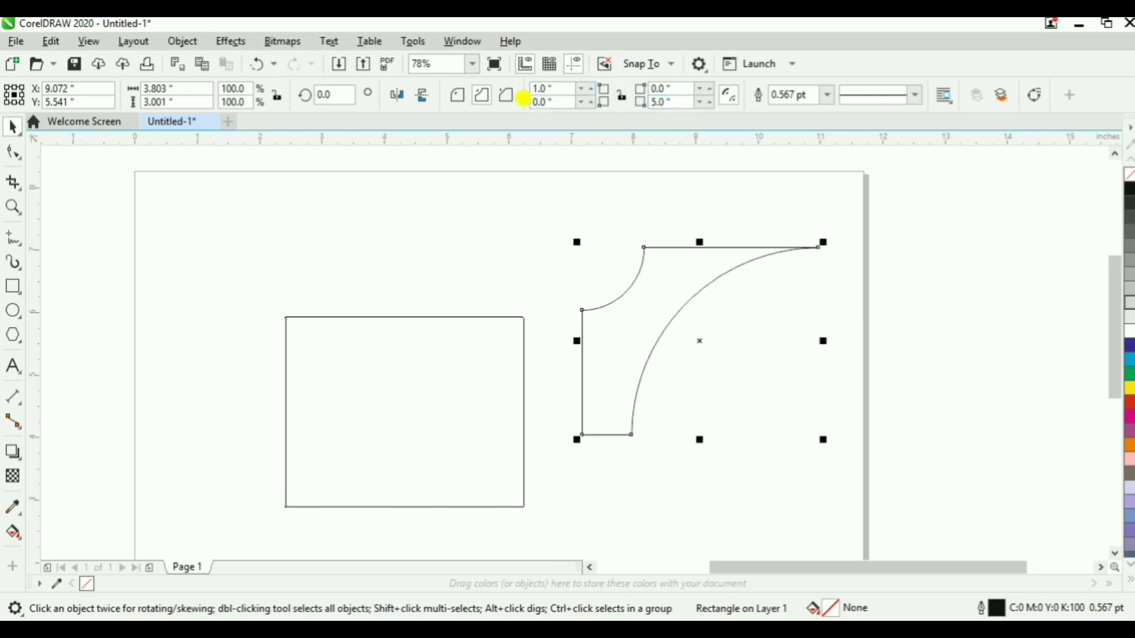
key("ctrl+z")
key("ctrl+z")
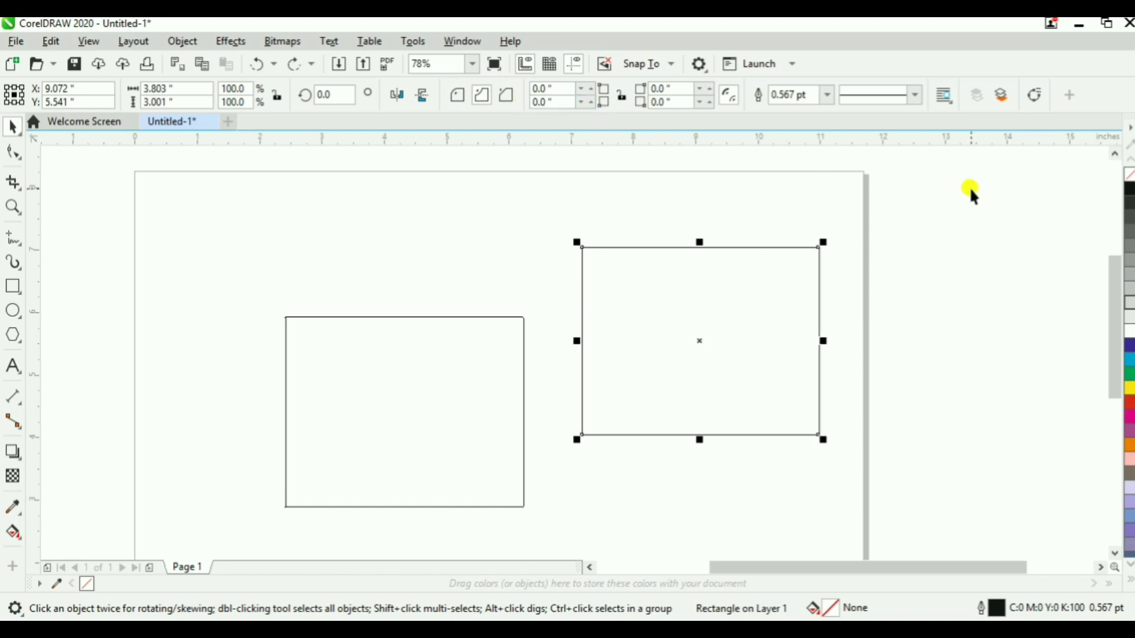
Give the second rectangle a 12.0 pt outline with a dashed line style
left_click(826, 99)
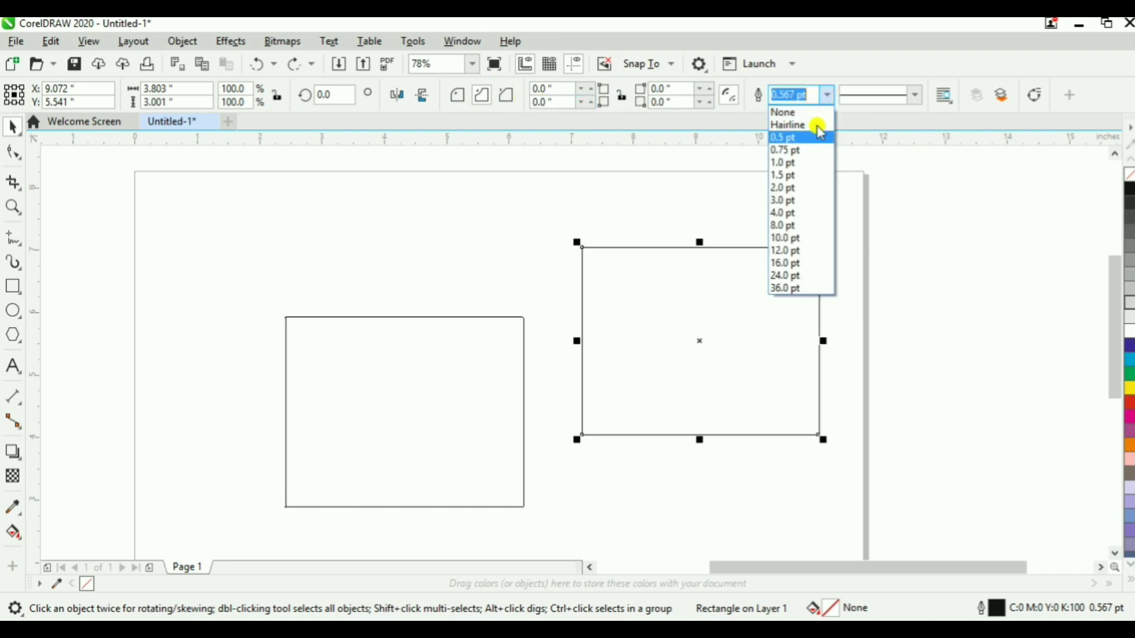
left_click(808, 252)
left_click(915, 98)
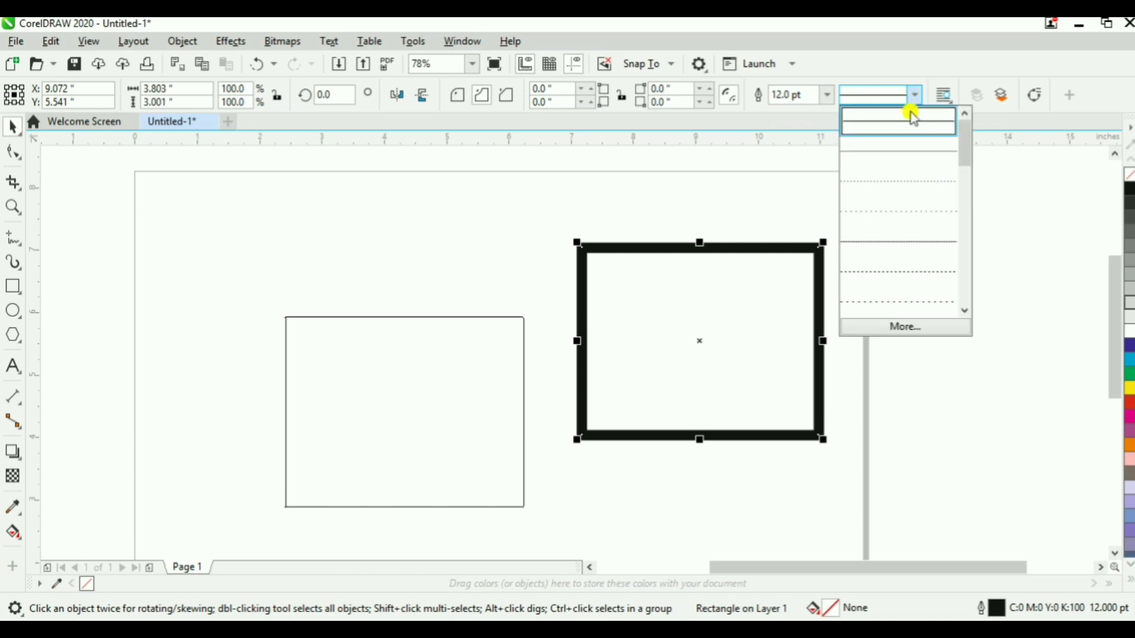
left_click(911, 154)
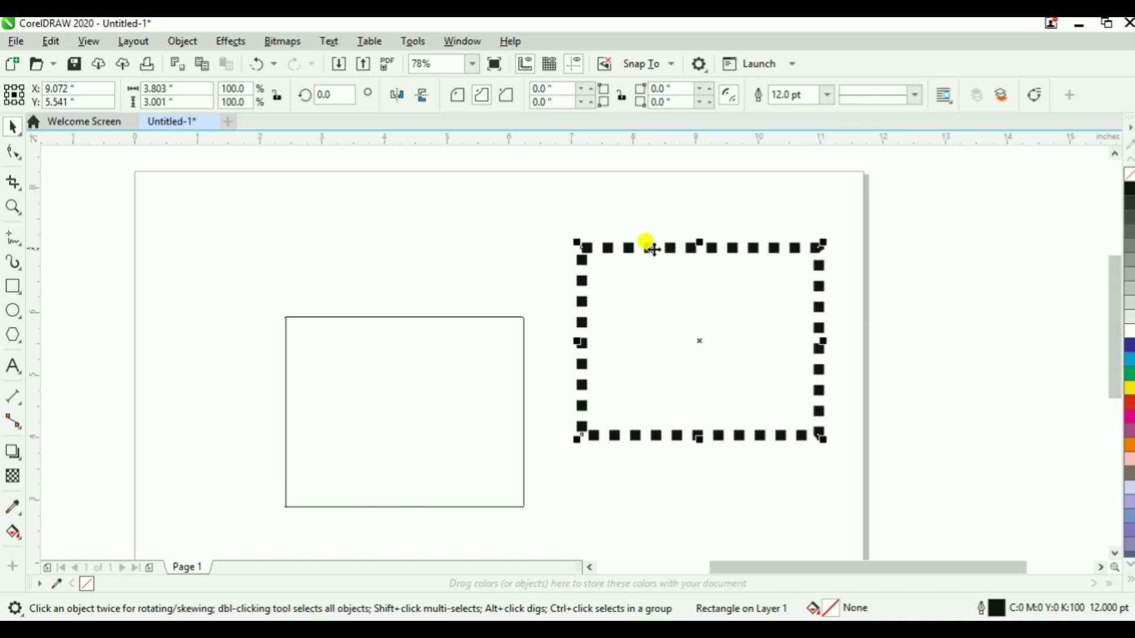
Try a cyan fill and a green outline on the second rectangle, ending with a red fill and a yellow outline
left_click(1129, 360)
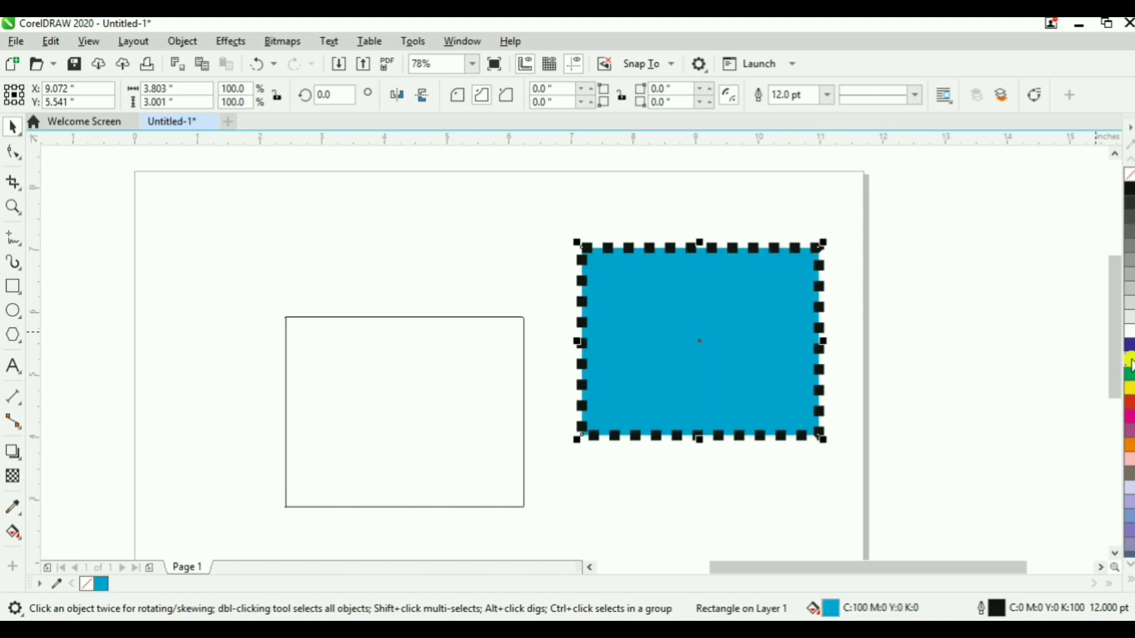
right_click(1129, 393)
right_click(1129, 372)
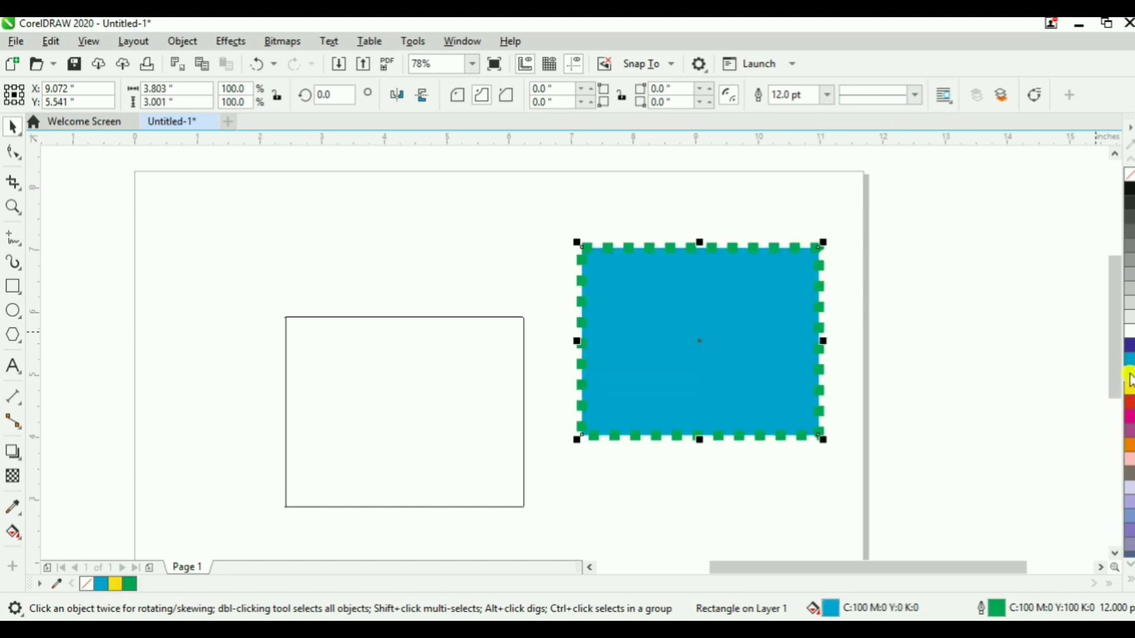
right_click(1128, 387)
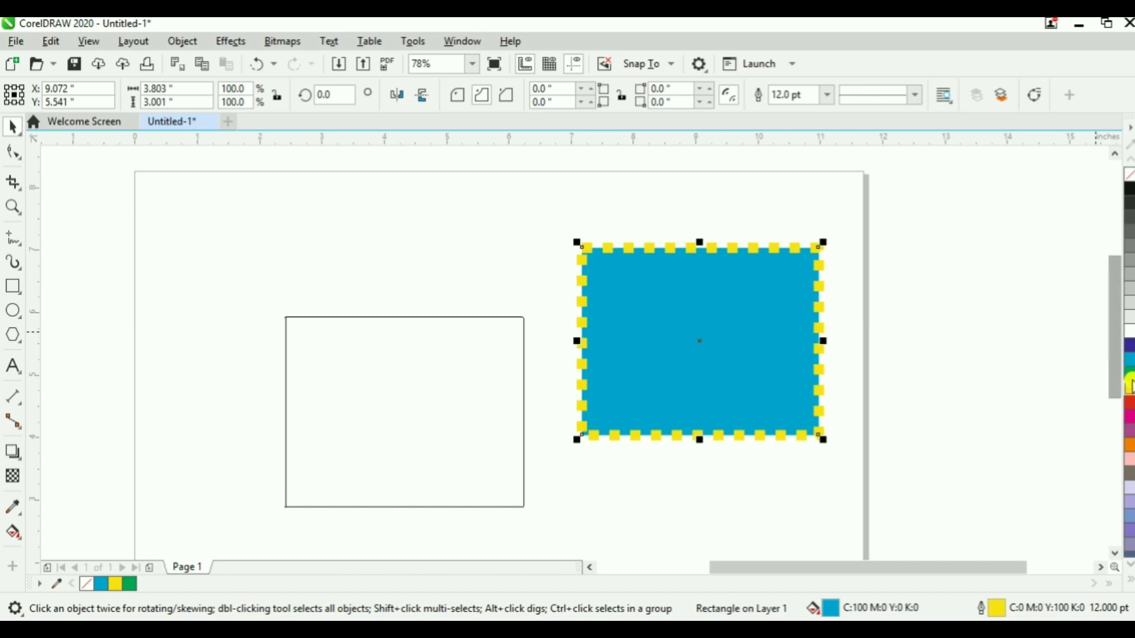
left_click(1129, 402)
left_click(930, 346)
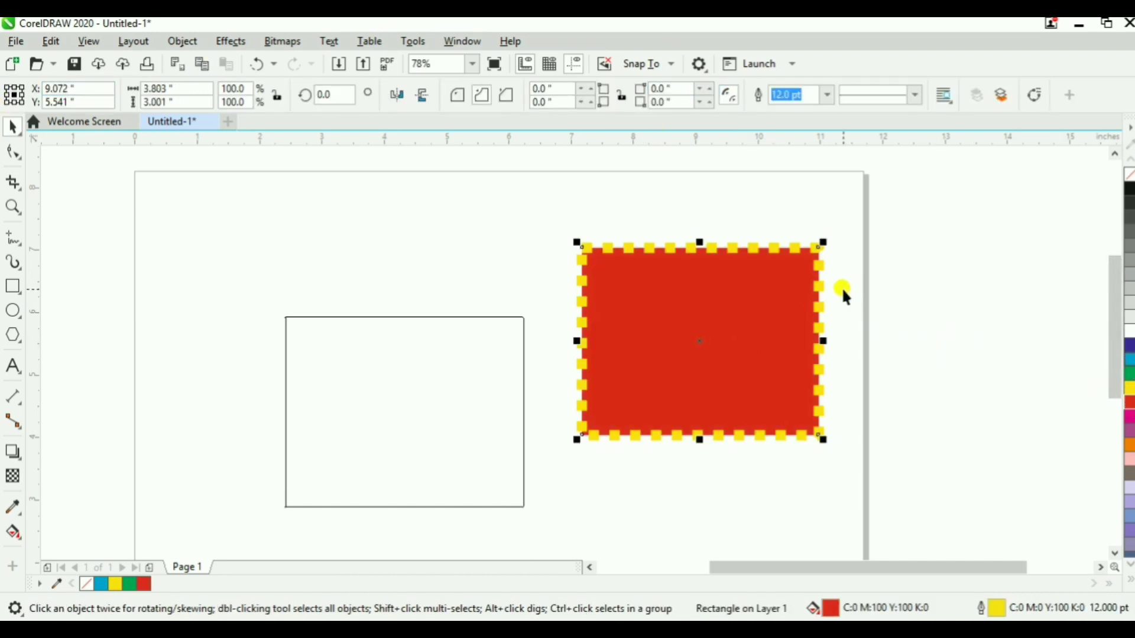
Delete both rectangles from the page
key("Delete")
left_click(460, 330)
key("Delete")
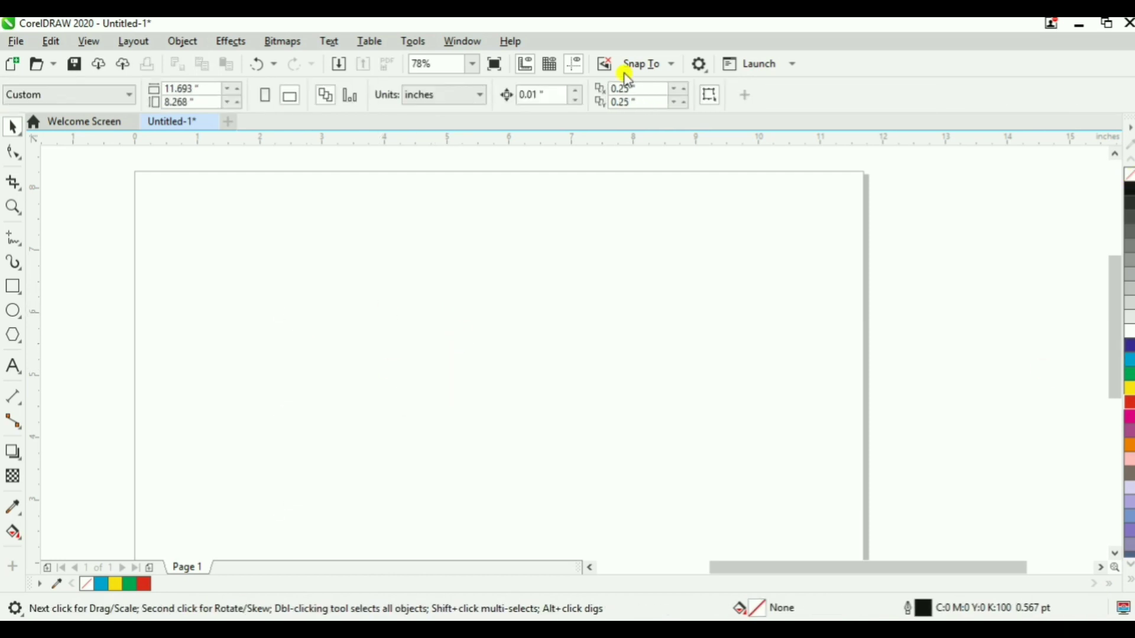
Draw a 3-point rectangle tilted about 7.9 degrees near the middle of the page, and delete it
left_click(21, 296)
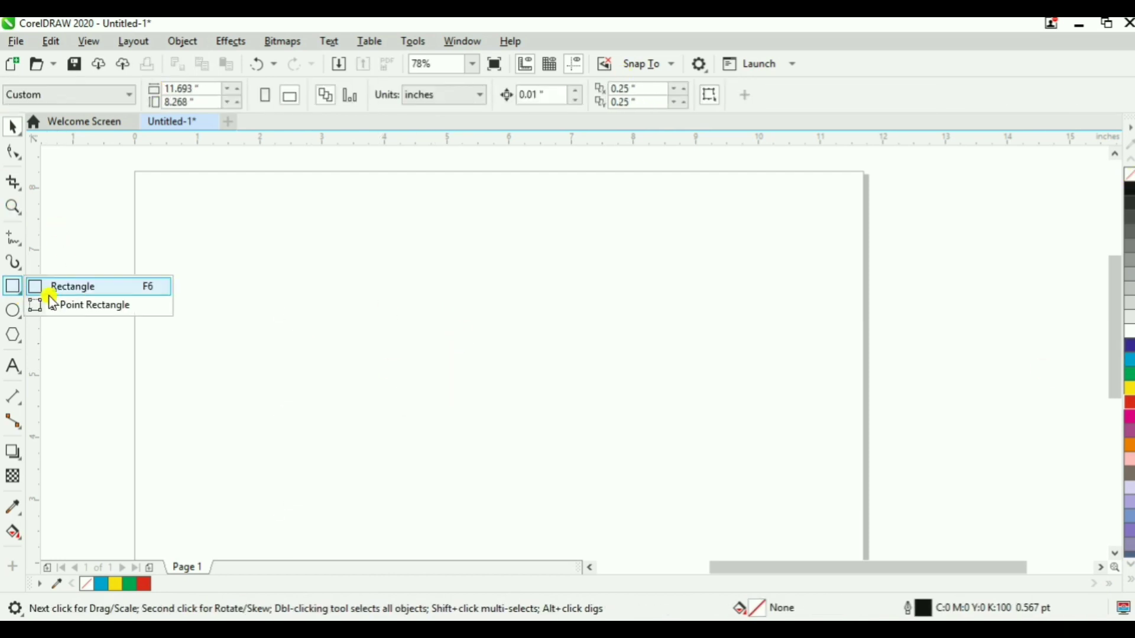
left_click(72, 305)
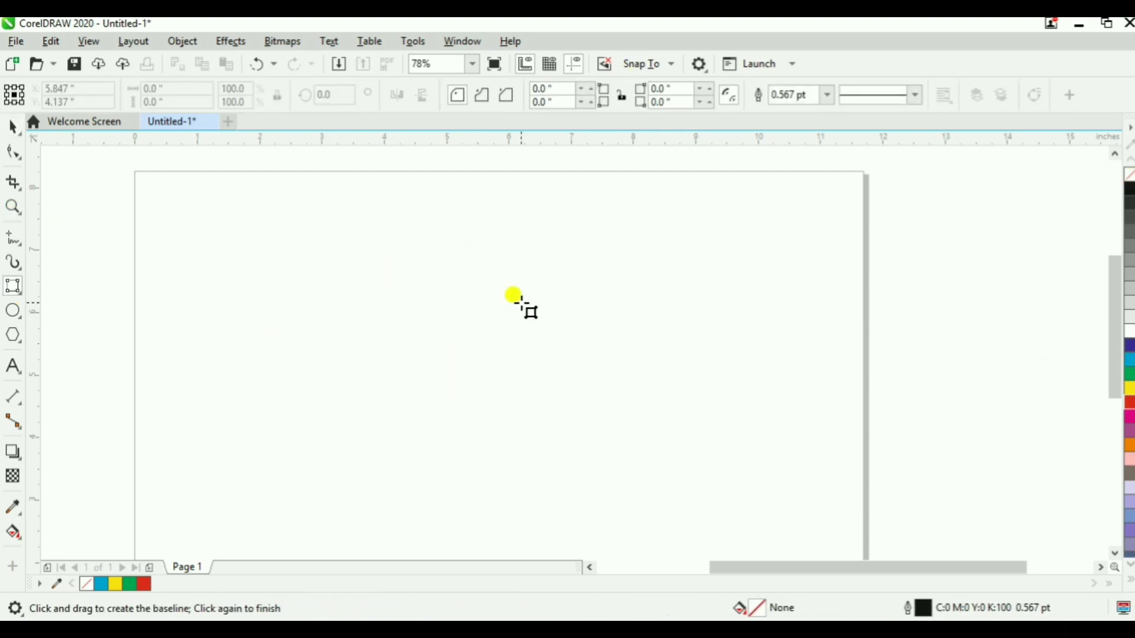
left_click_drag(335, 342, 528, 316)
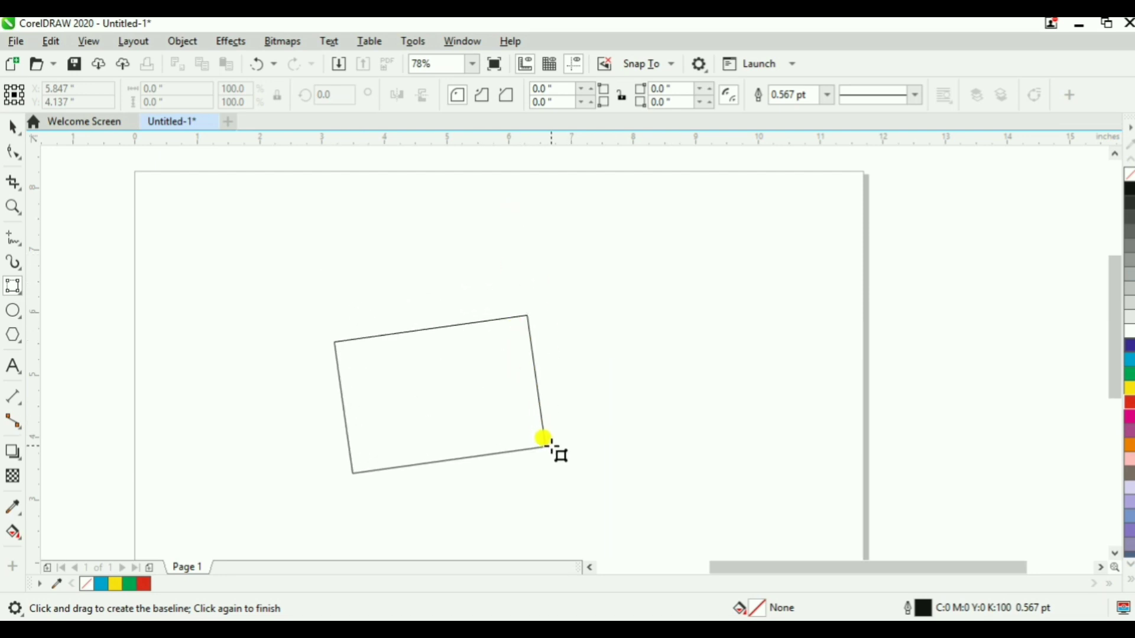
left_click(544, 442)
key("space")
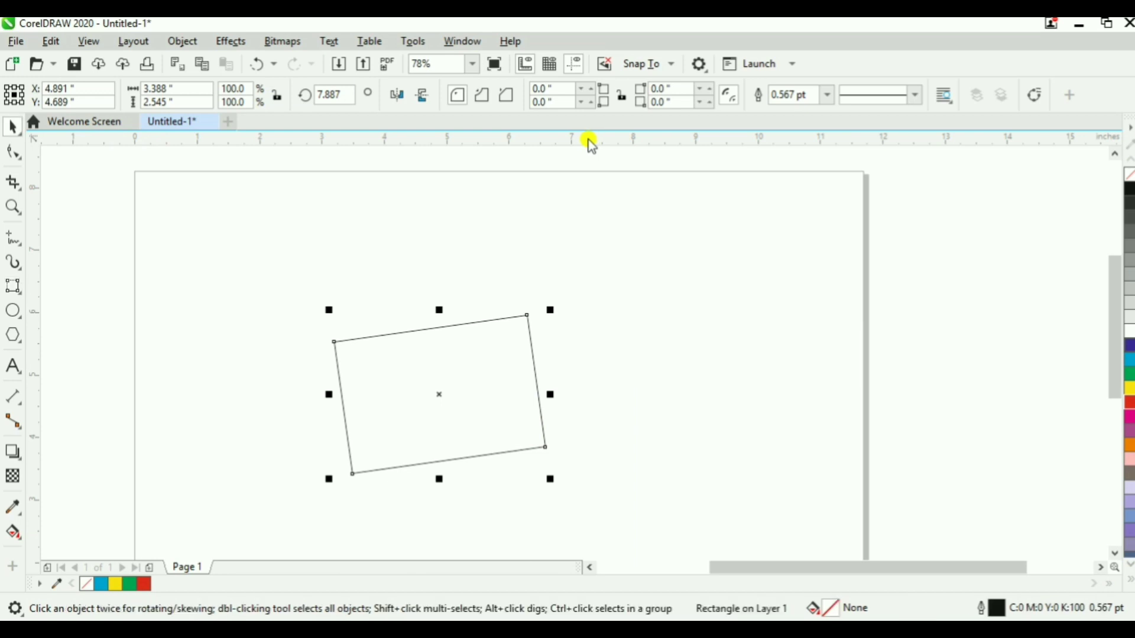
key("Delete")
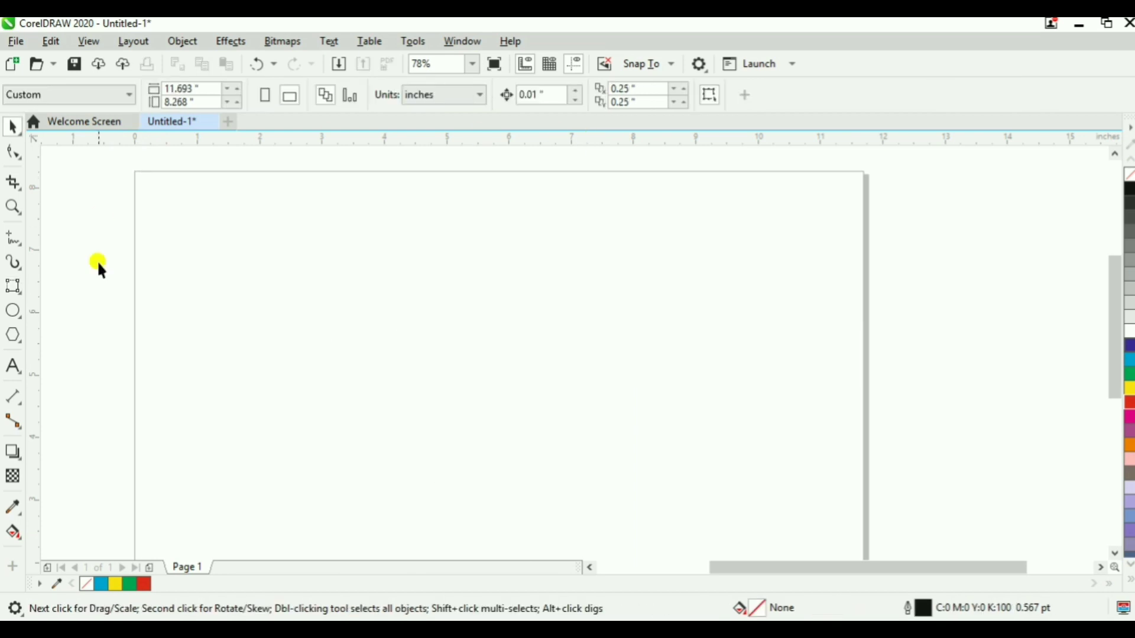
Open and close the Ellipse tool's options, draw an ellipse about 3.4 by 3.35 inches, and delete it
double_click(13, 311)
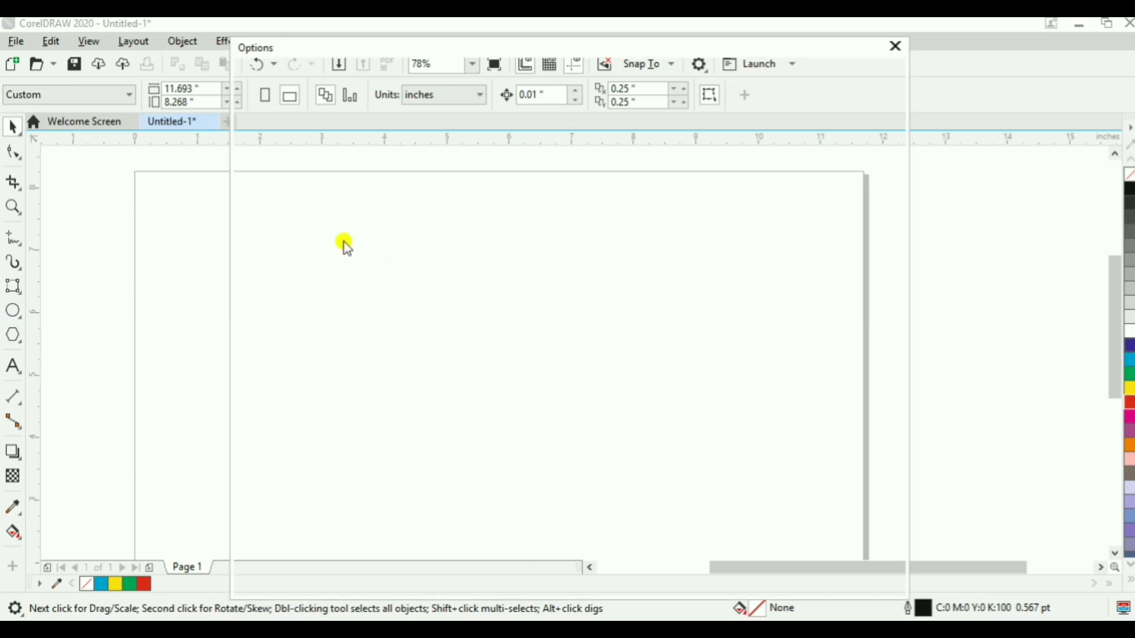
left_click(867, 580)
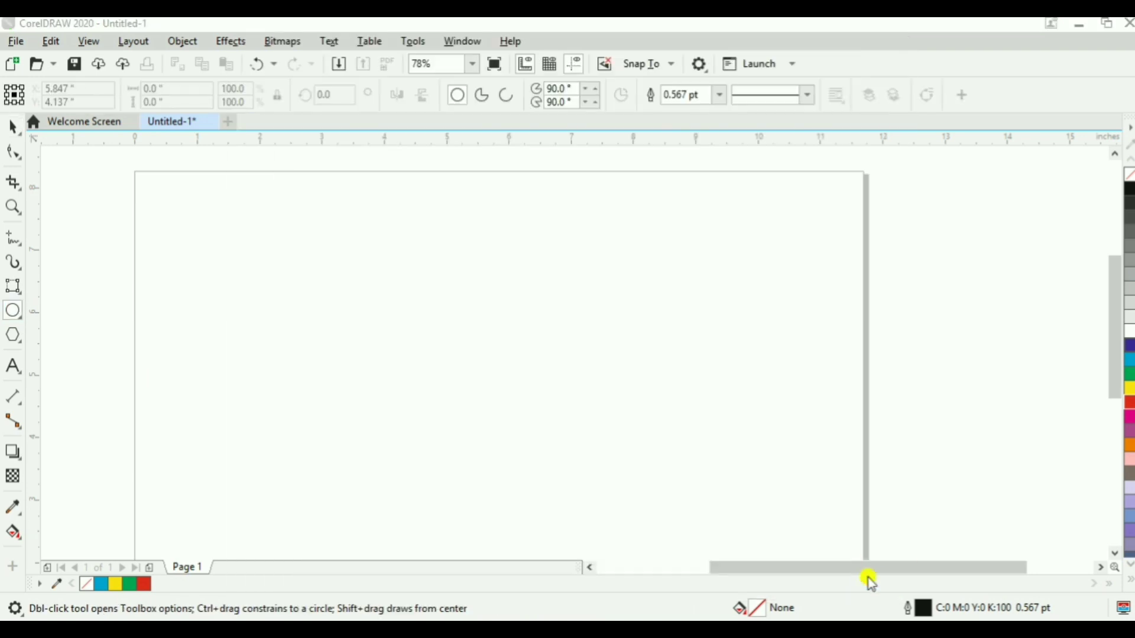
left_click_drag(362, 230, 577, 440)
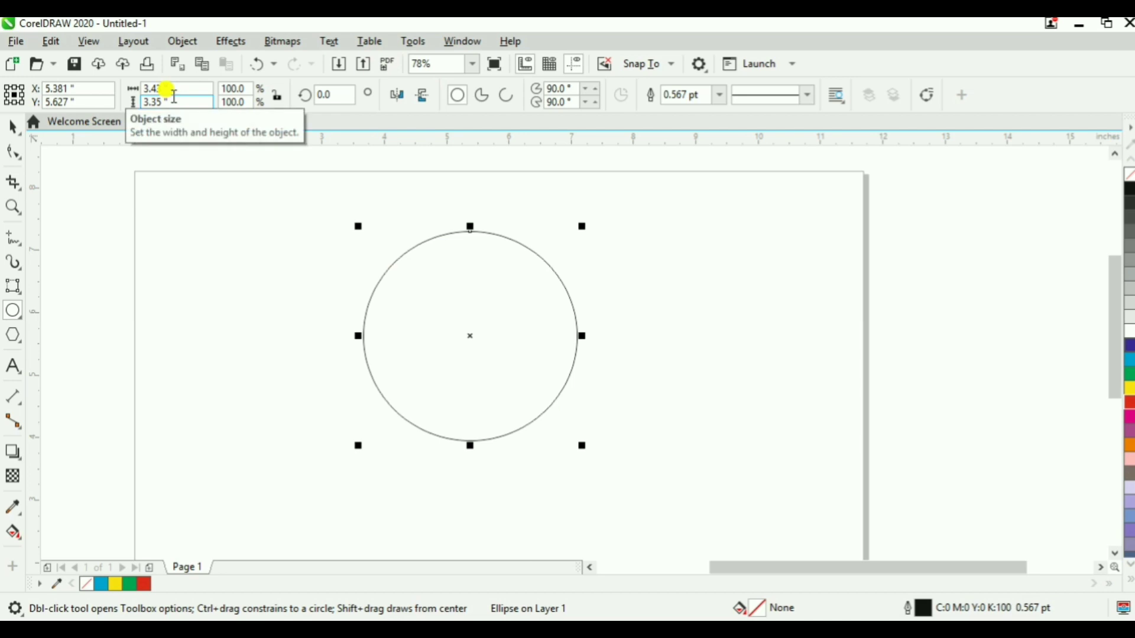
key("Delete")
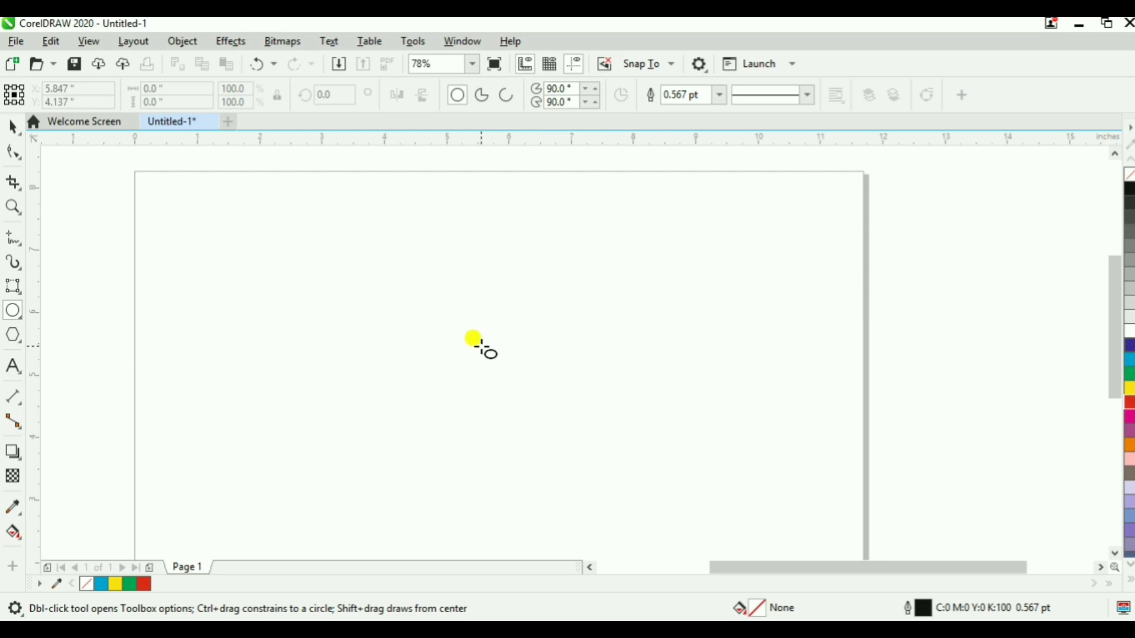
Draw a circle about 3.67 inches in diameter near the page centre and a tall ellipse about 1.5 by 3.4 inches to its right
mouse_move(480, 327)
left_mouse_down()
mouse_move(477, 402)
mouse_move(528, 442)
mouse_move(544, 476)
left_mouse_up()
key("Delete")
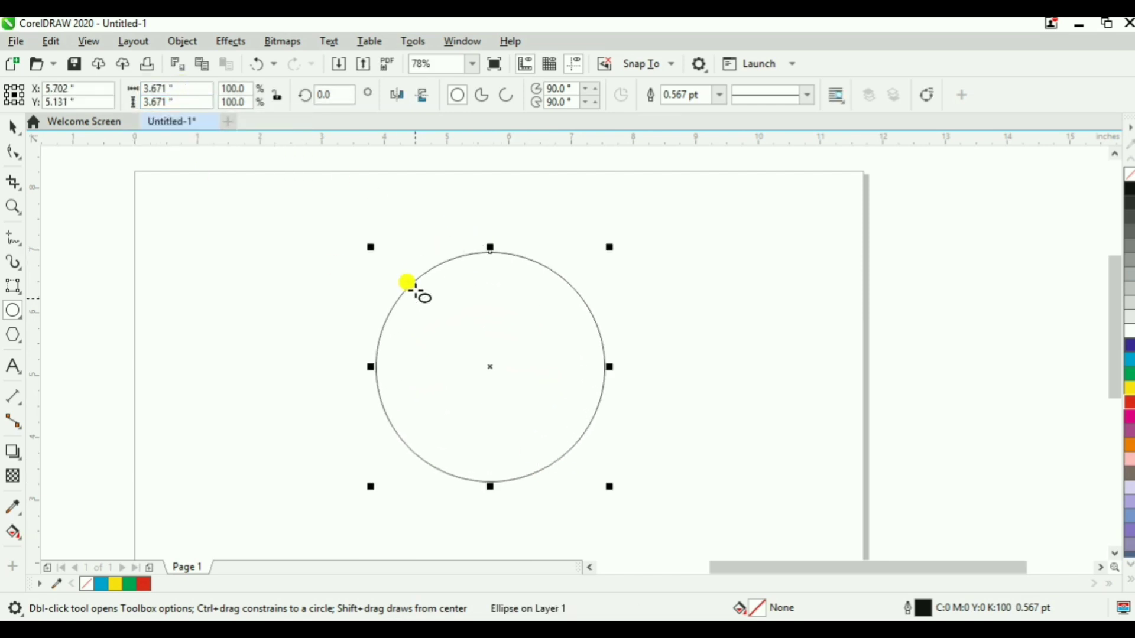
left_click(330, 96)
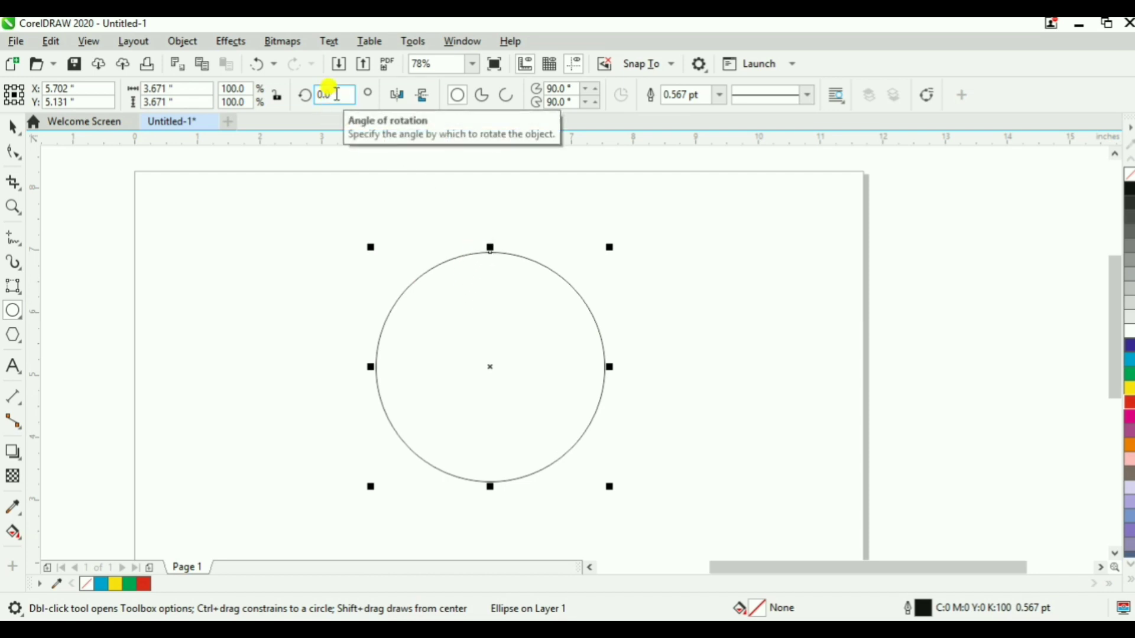
left_click_drag(671, 234, 772, 452)
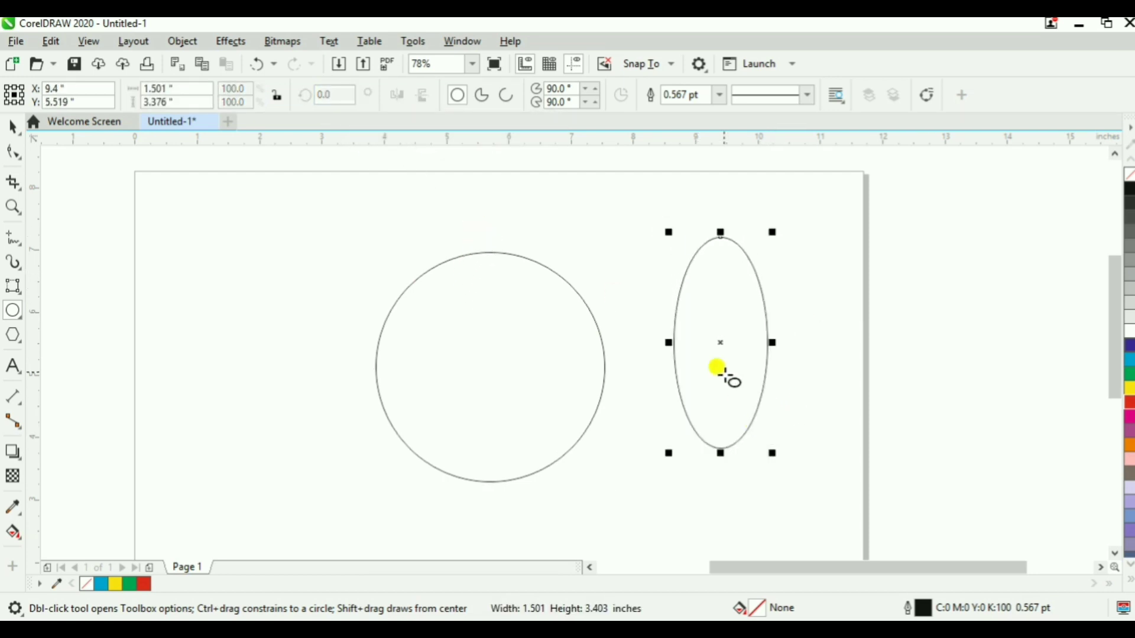
Rotate the tall ellipse about 39 degrees around its centre
left_click(717, 345)
left_click_drag(774, 452, 806, 388)
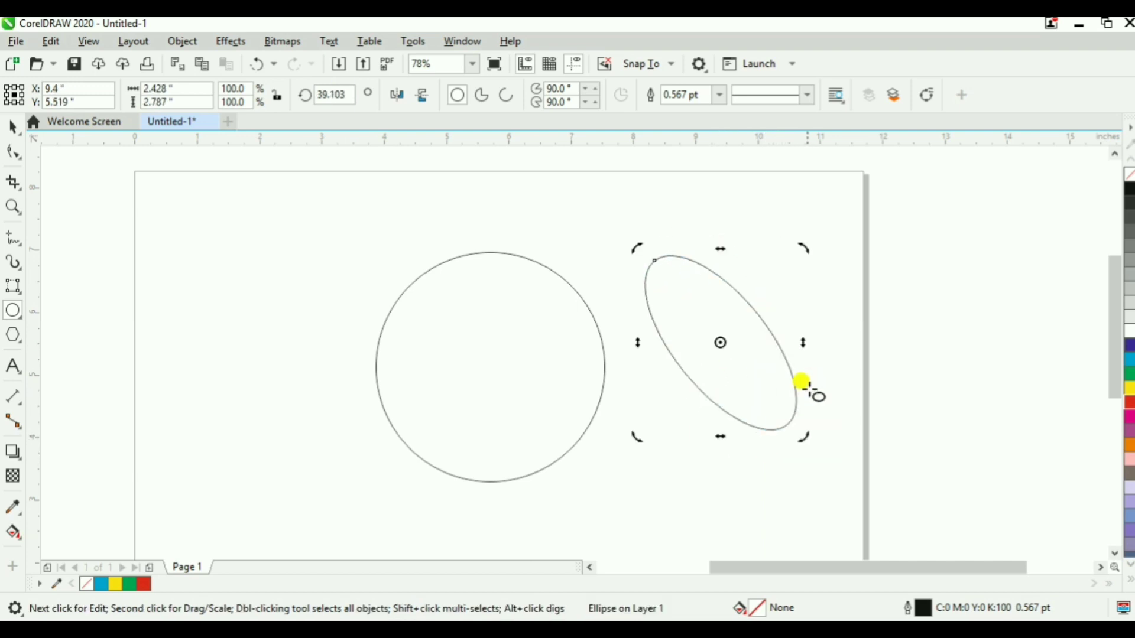
Turn the large circle into a pie shape and switch it to an open arc
left_click(453, 331)
left_click(567, 322)
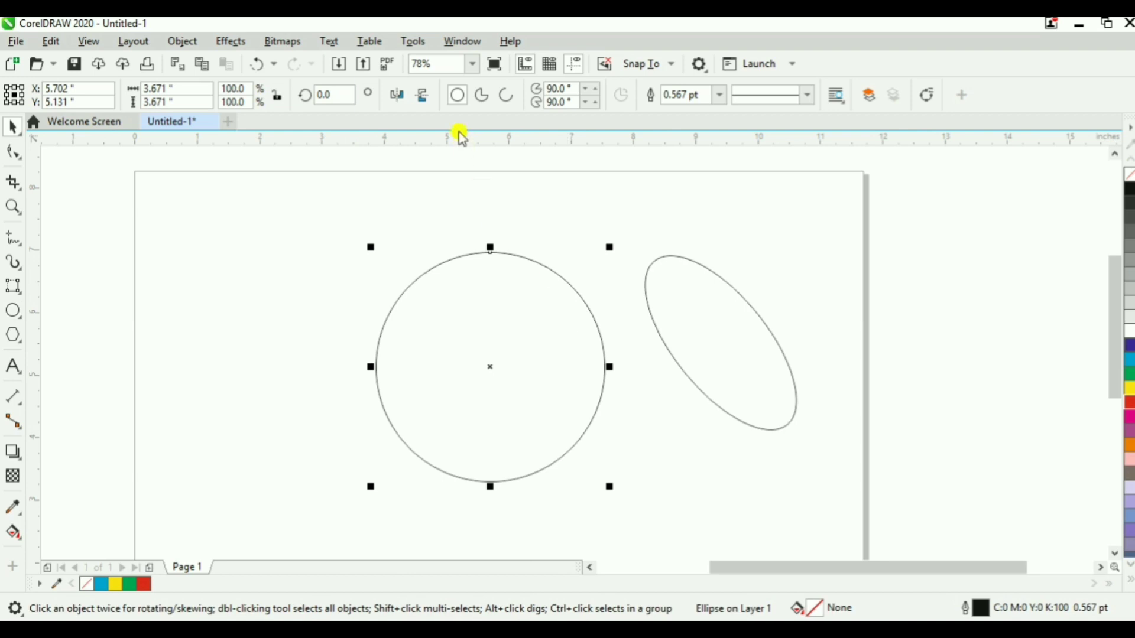
left_click(480, 100)
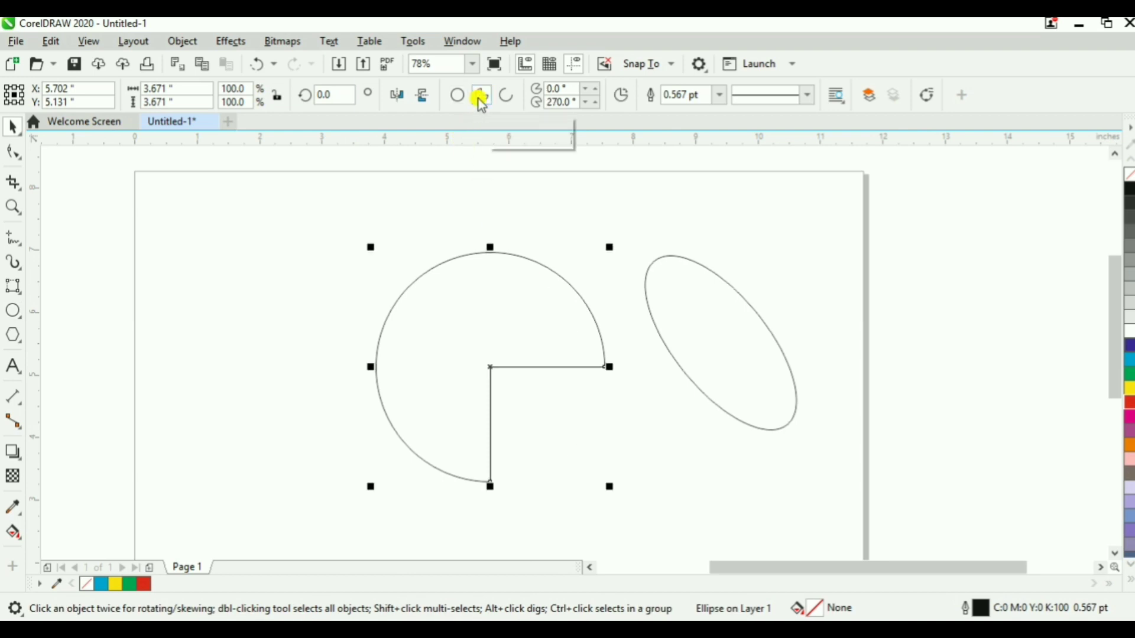
left_click(503, 99)
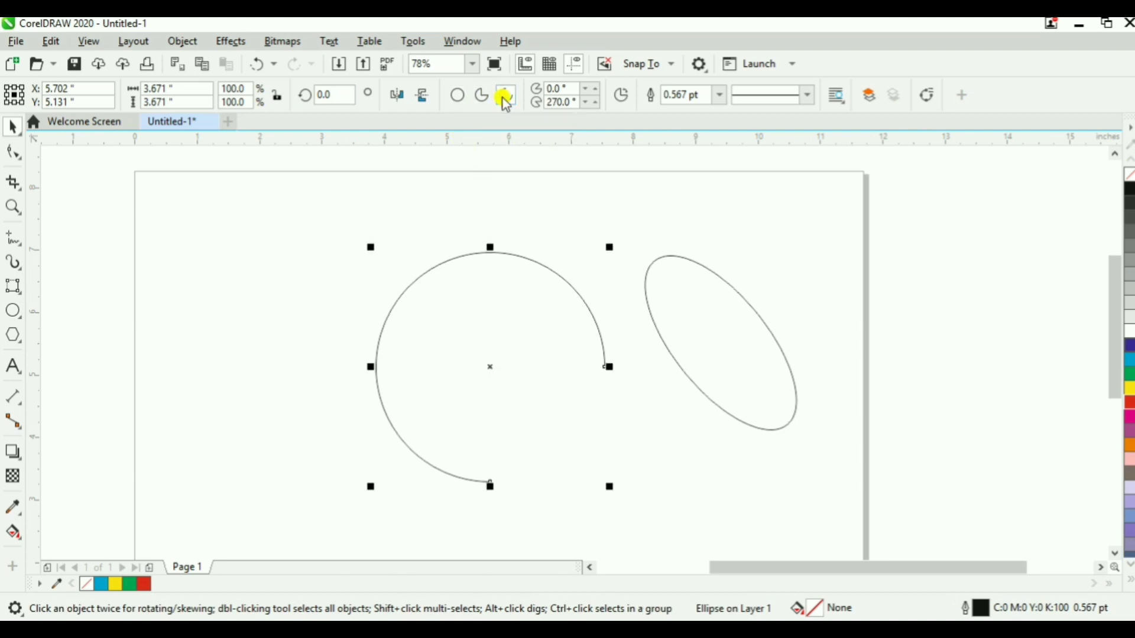
Give the arc a green fill and a 10 pt outline width
left_click(1129, 375)
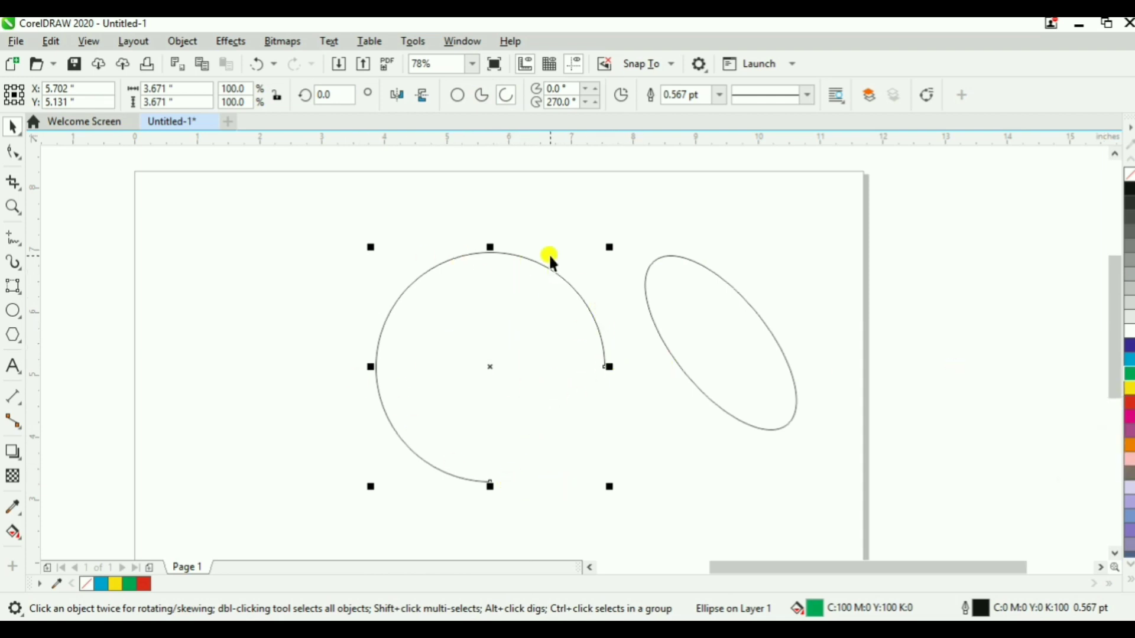
left_click(719, 95)
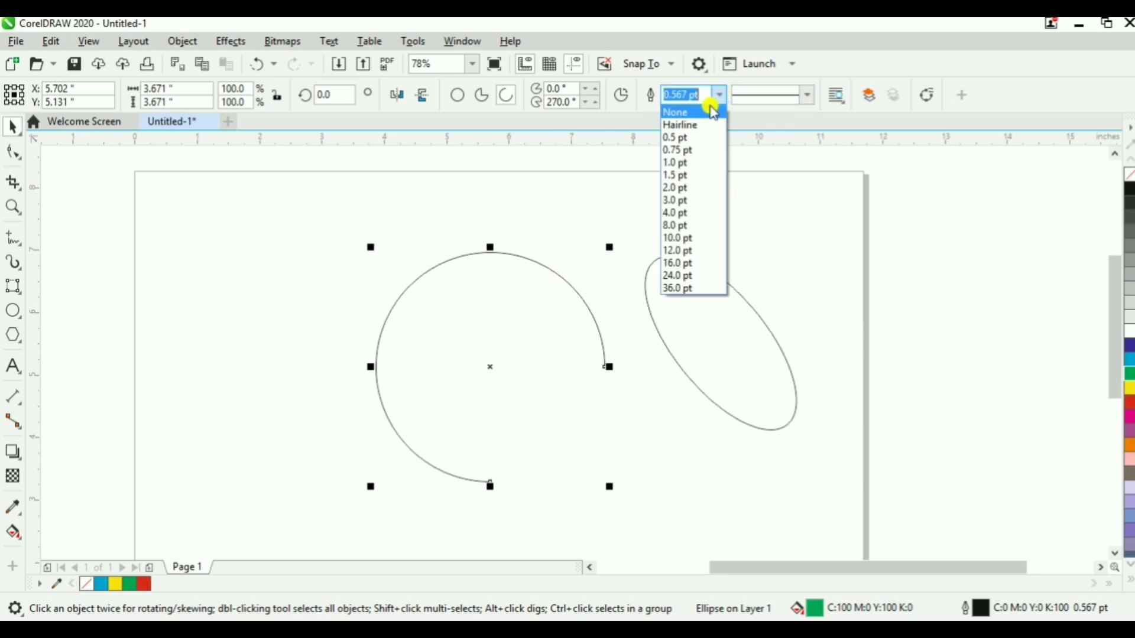
left_click(696, 237)
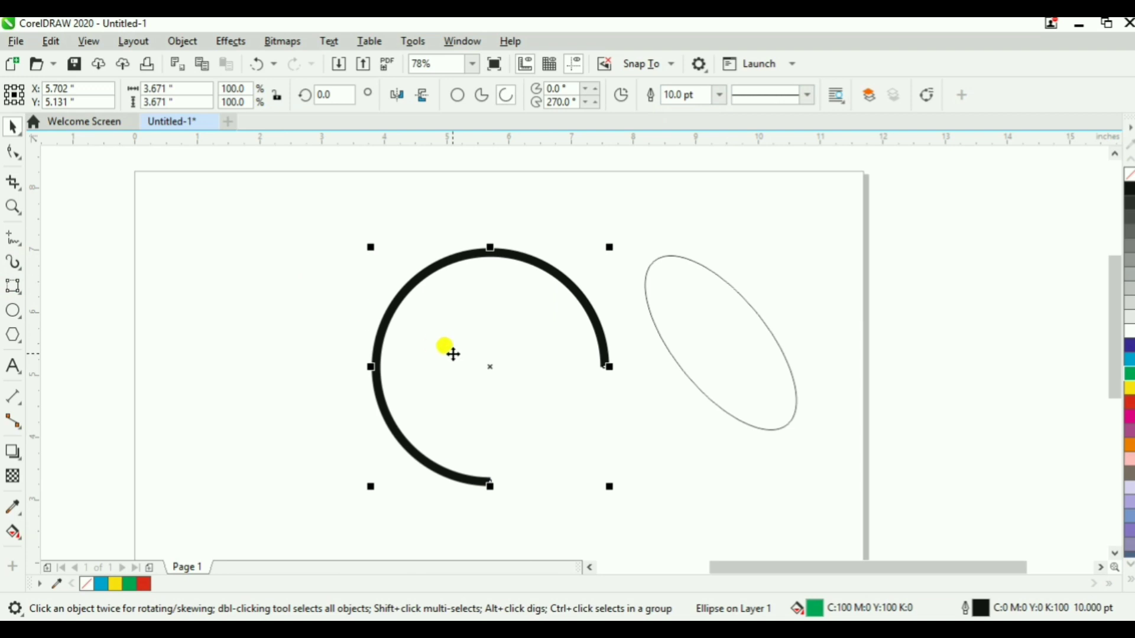
Delete the arc and the rotated ellipse from the page
key("Delete")
left_click(717, 349)
key("Delete")
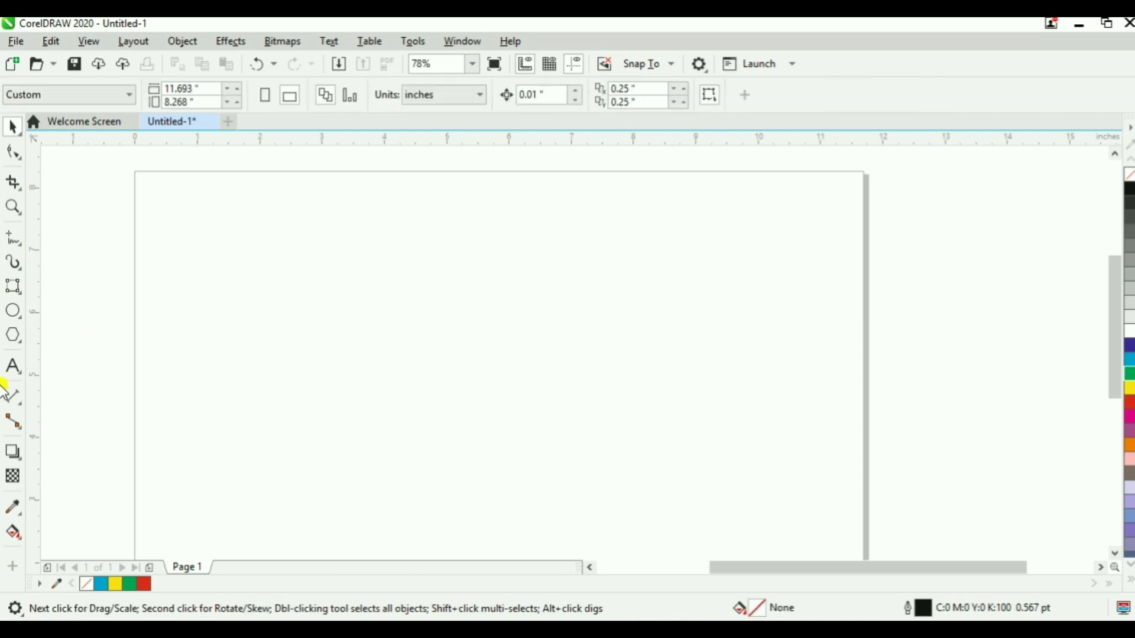
Draw an eight-sided polygon about 3.56 inches wide and high in the upper half of the page, outward from its centre
left_click(22, 317)
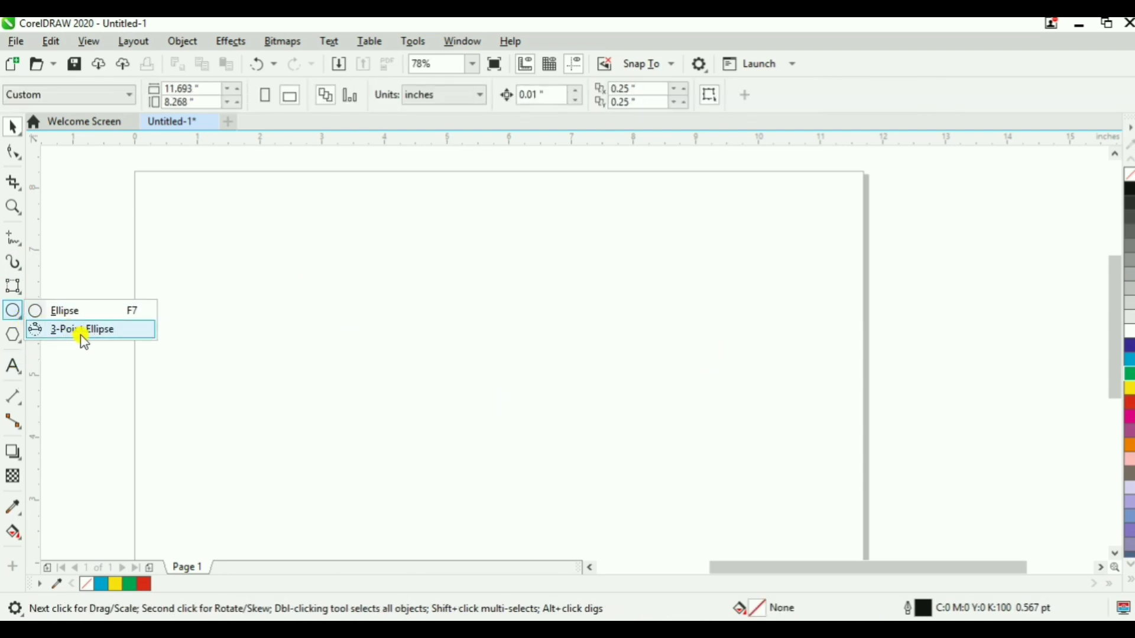
left_click(22, 342)
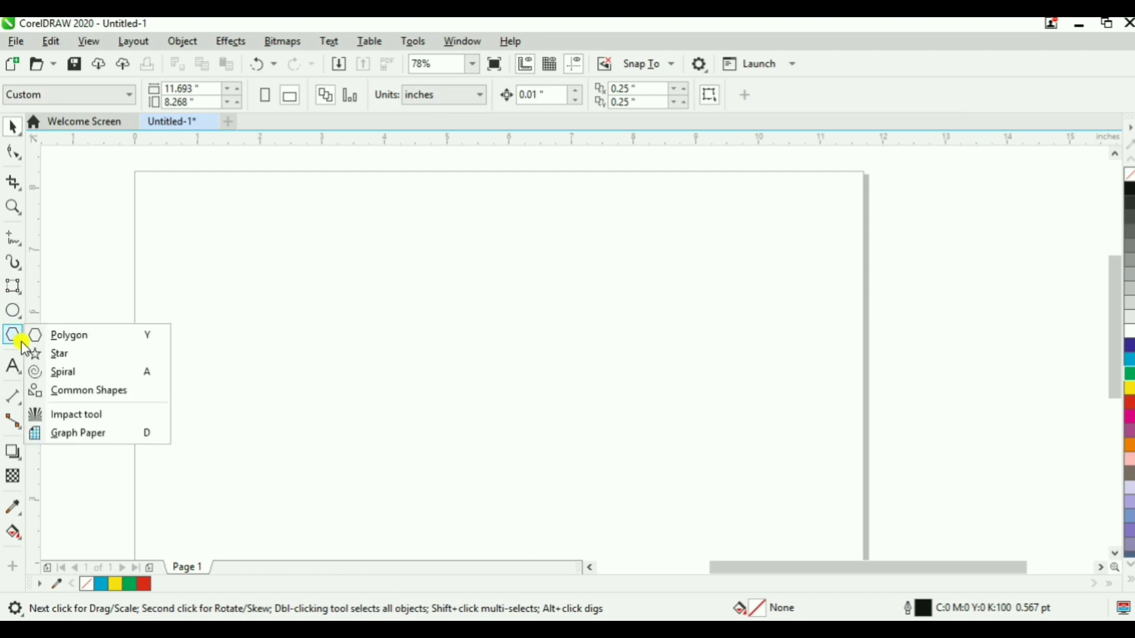
left_click(89, 334)
left_click_drag(454, 321, 454, 437)
key("space")
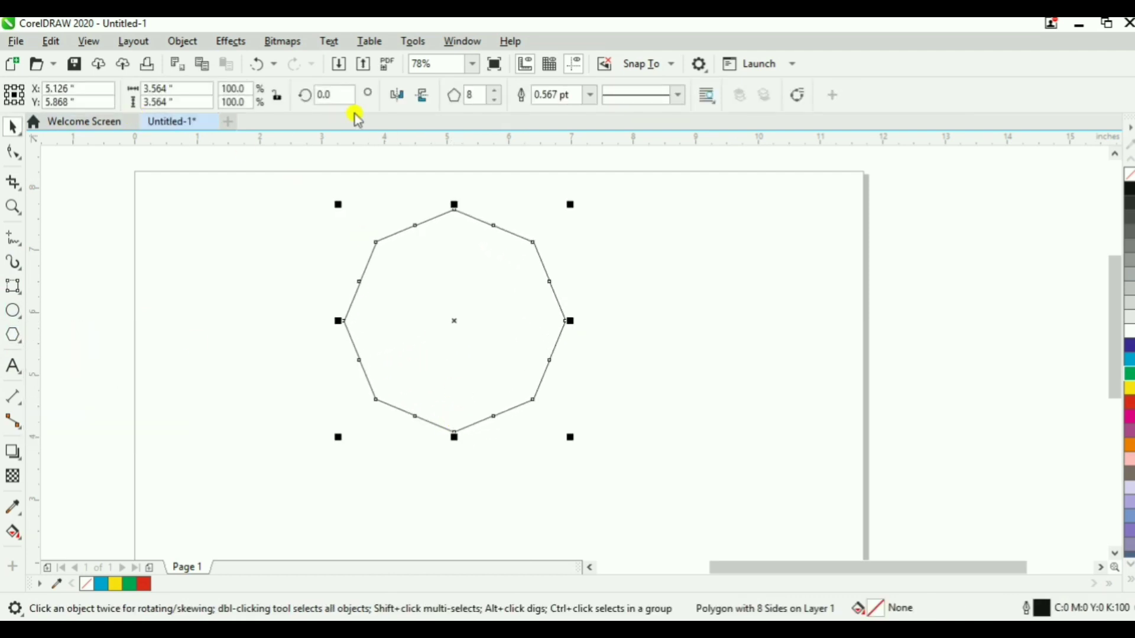
Raise the polygon's number of sides to 10 and reduce it to 7
left_click(471, 92)
left_click(494, 92)
left_click(494, 91)
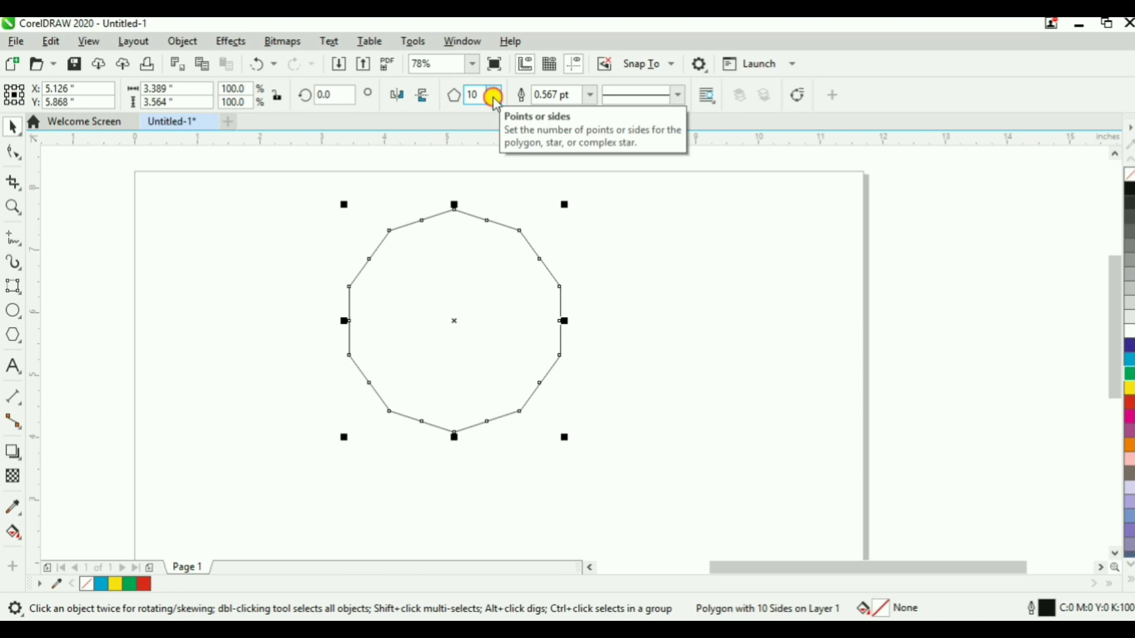
left_click(494, 100)
left_click(494, 100)
left_click(494, 100)
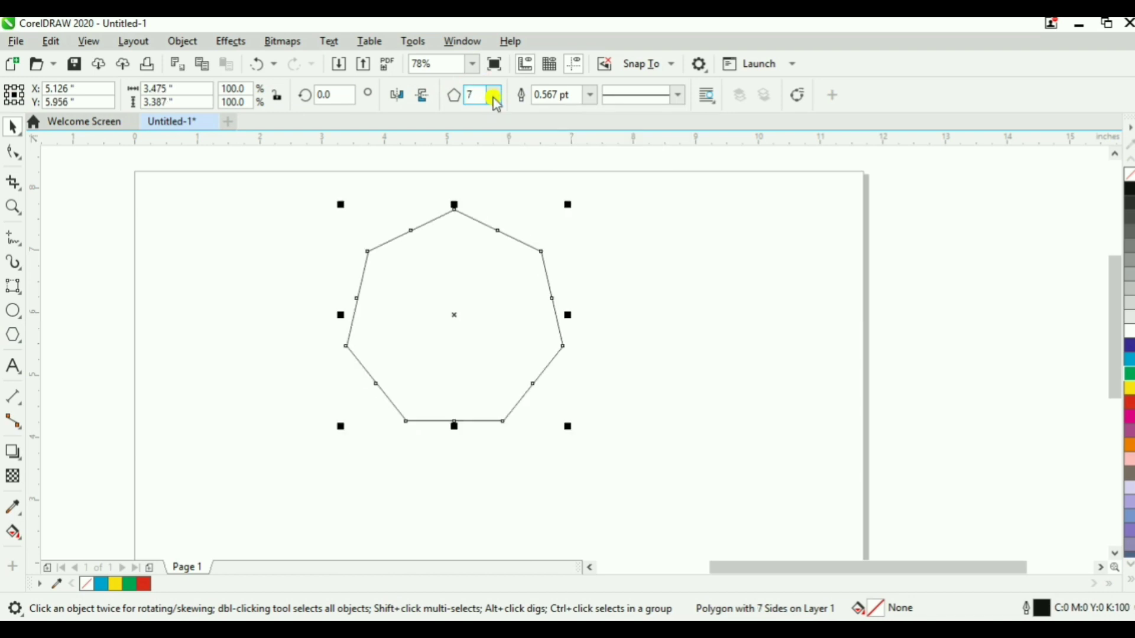
Set the polygon's outline width to 12 pt and undo the change
left_click(587, 96)
left_click(576, 253)
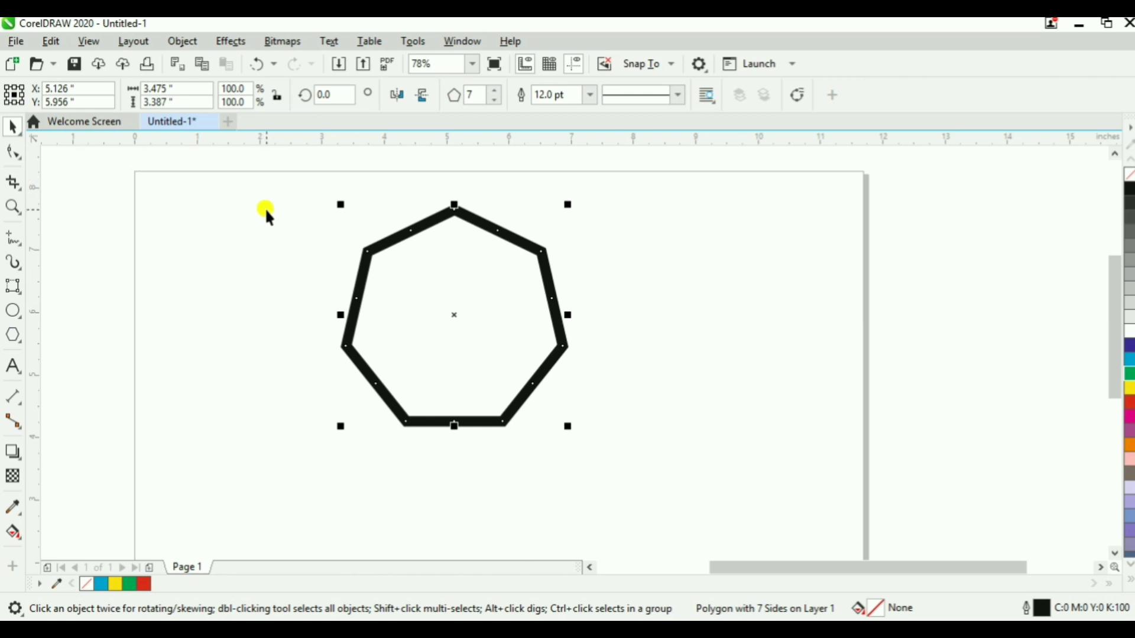
key("ctrl+z")
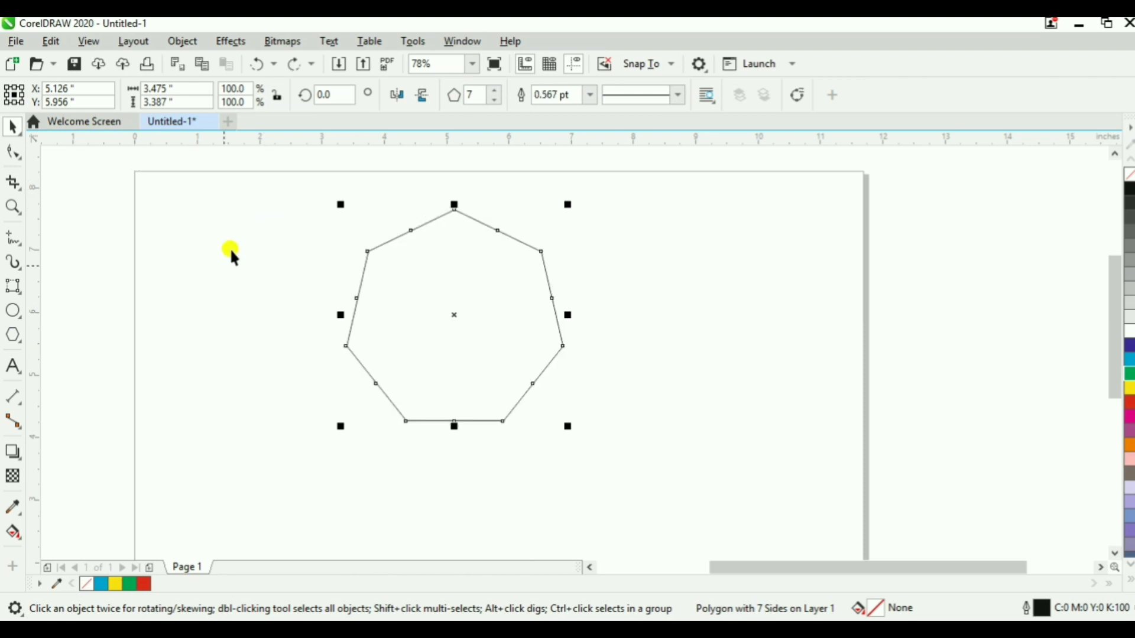
Show the polygon tool's related shape tools, close the list, and delete the seven-sided polygon
left_click(22, 344)
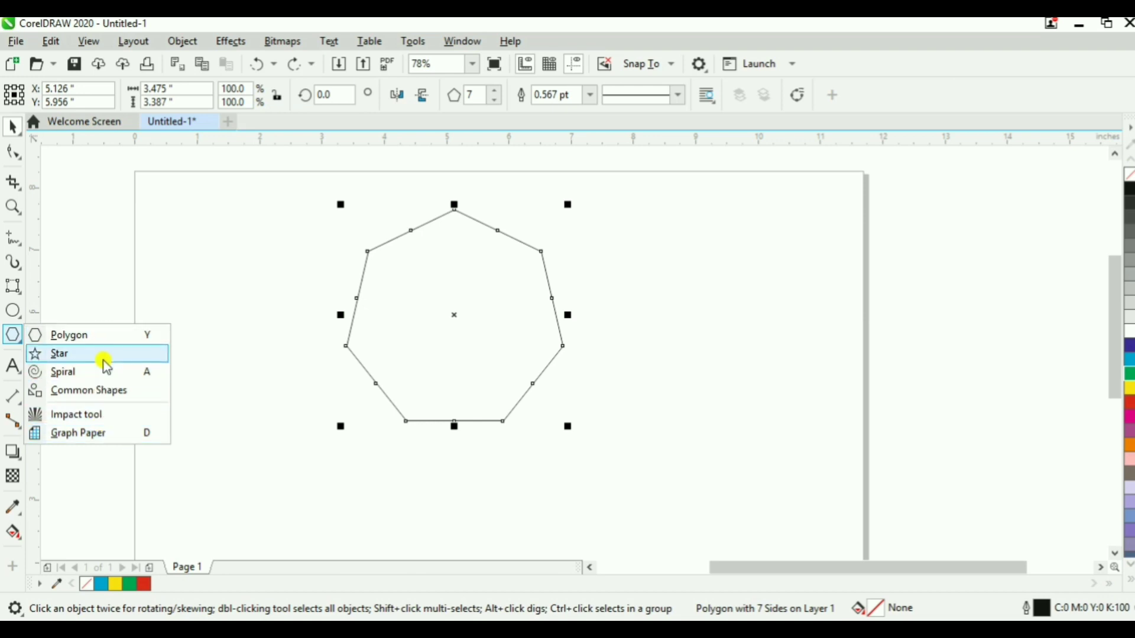
left_click(267, 432)
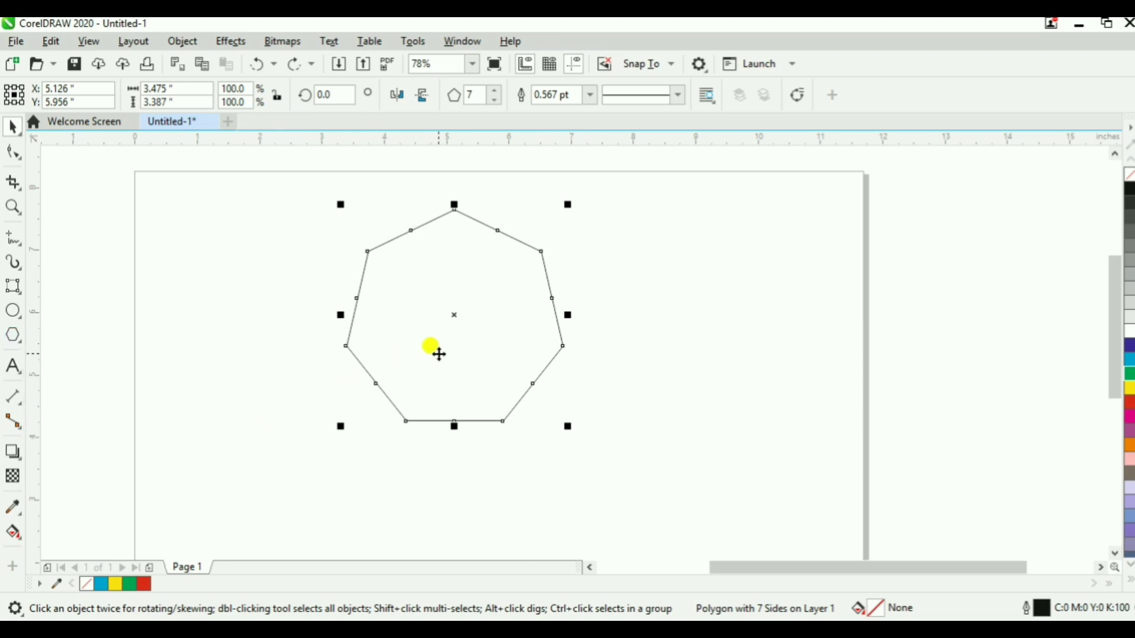
key("Delete")
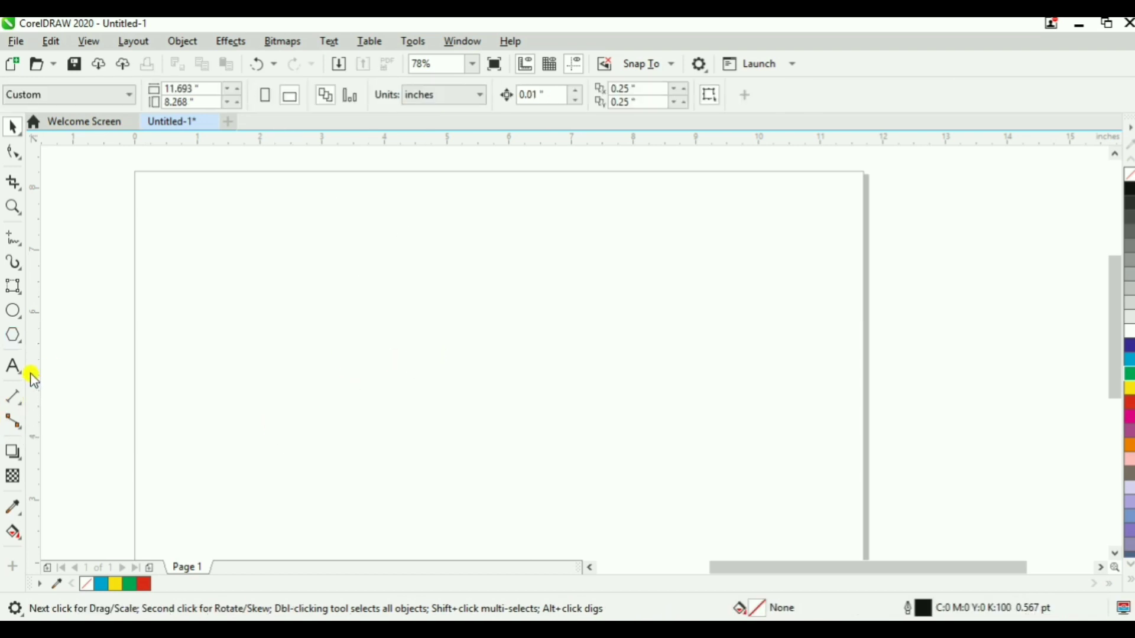
Draw a square about 2.44 inches wide in the upper half of the page, outward from its centre
left_click(14, 310)
left_click(22, 293)
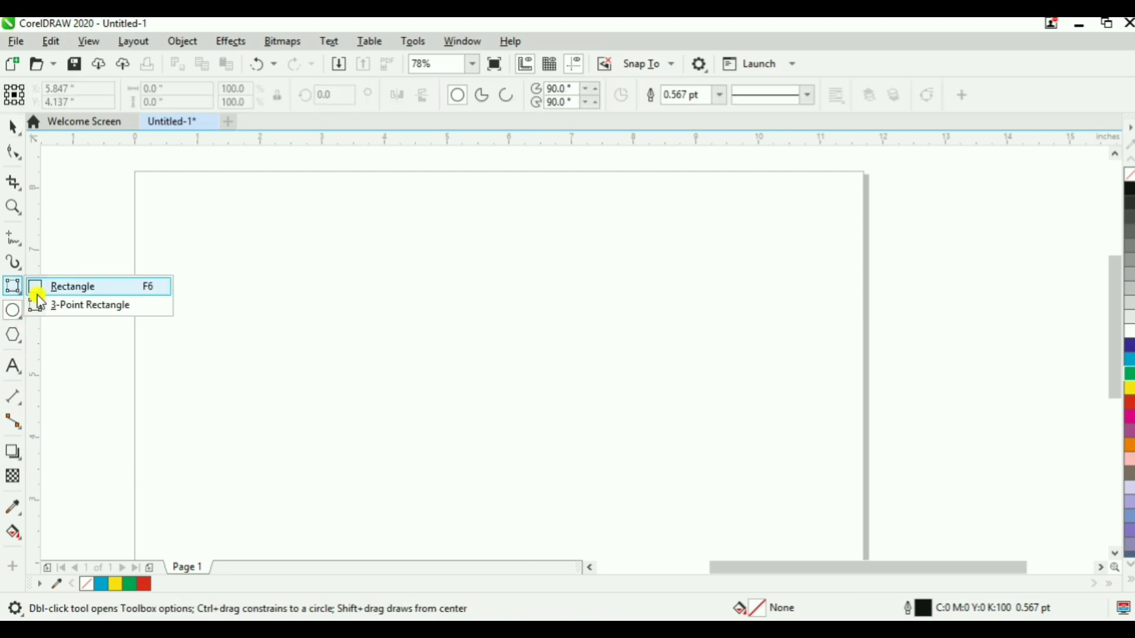
left_click(70, 291)
left_click_drag(458, 312, 456, 380)
key("space")
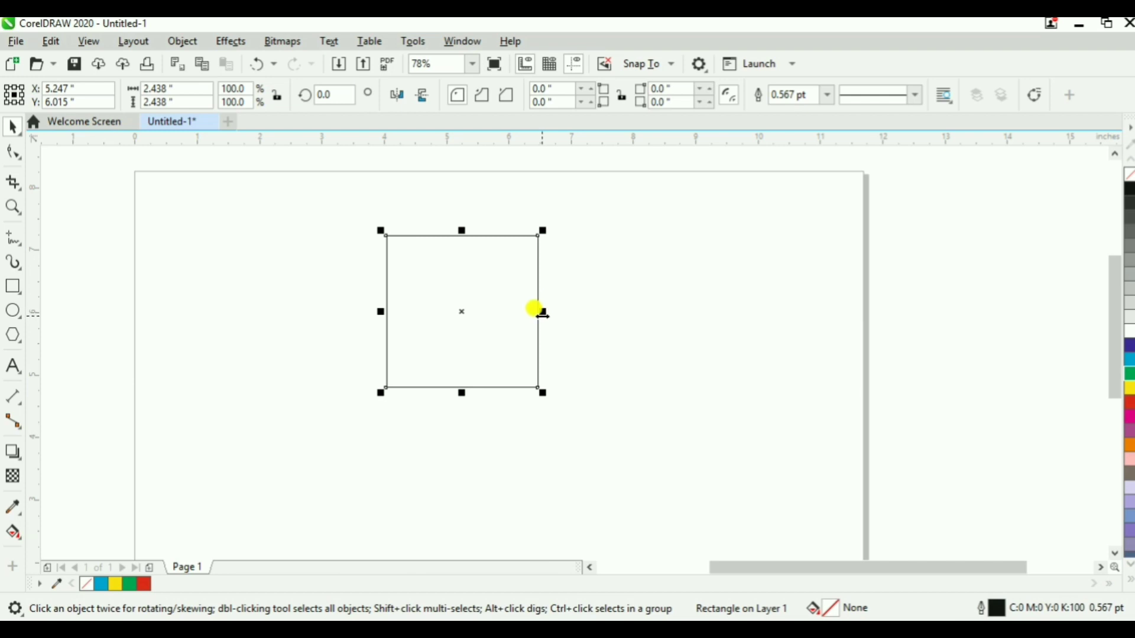
Stretch the square one-sidedly to about 3.2 inches wide, undo that, and widen it symmetrically about its centre to about 2.57 inches
left_click_drag(543, 312, 594, 312)
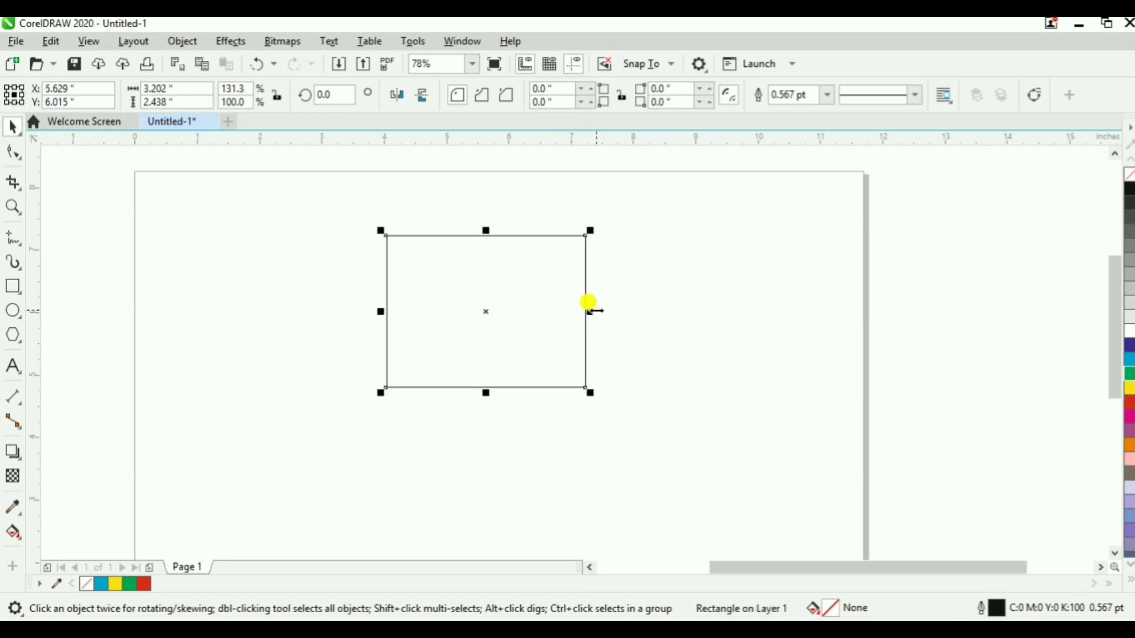
key("ctrl+z")
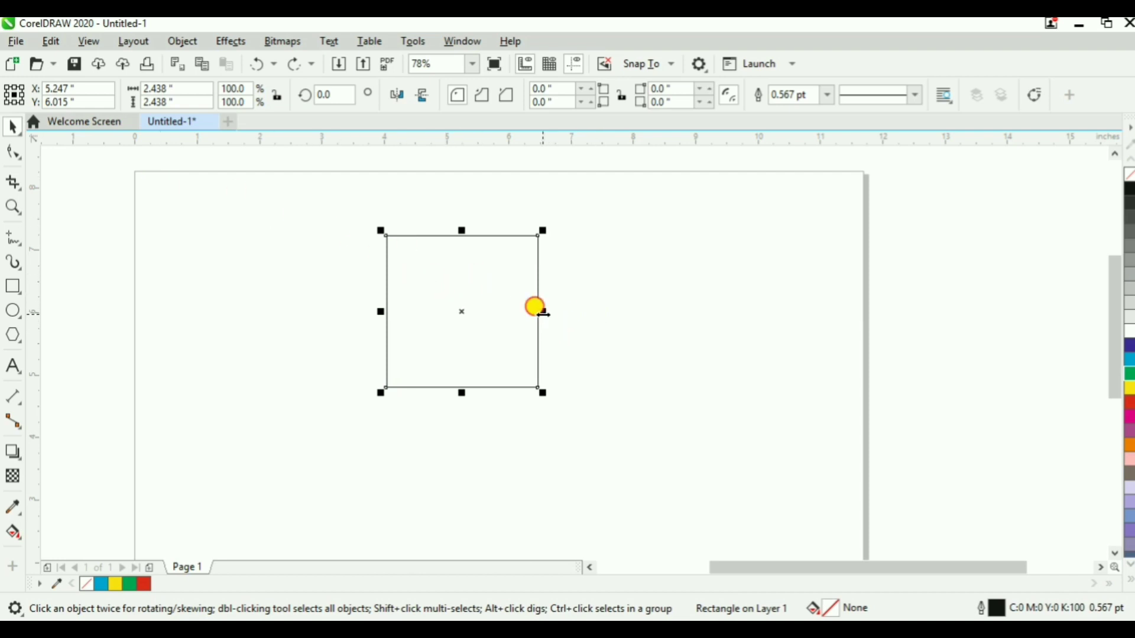
mouse_move(543, 312)
left_mouse_down()
mouse_move(593, 307)
mouse_move(528, 309)
mouse_move(662, 322)
mouse_move(504, 304)
mouse_move(593, 317)
mouse_move(547, 309)
left_mouse_up()
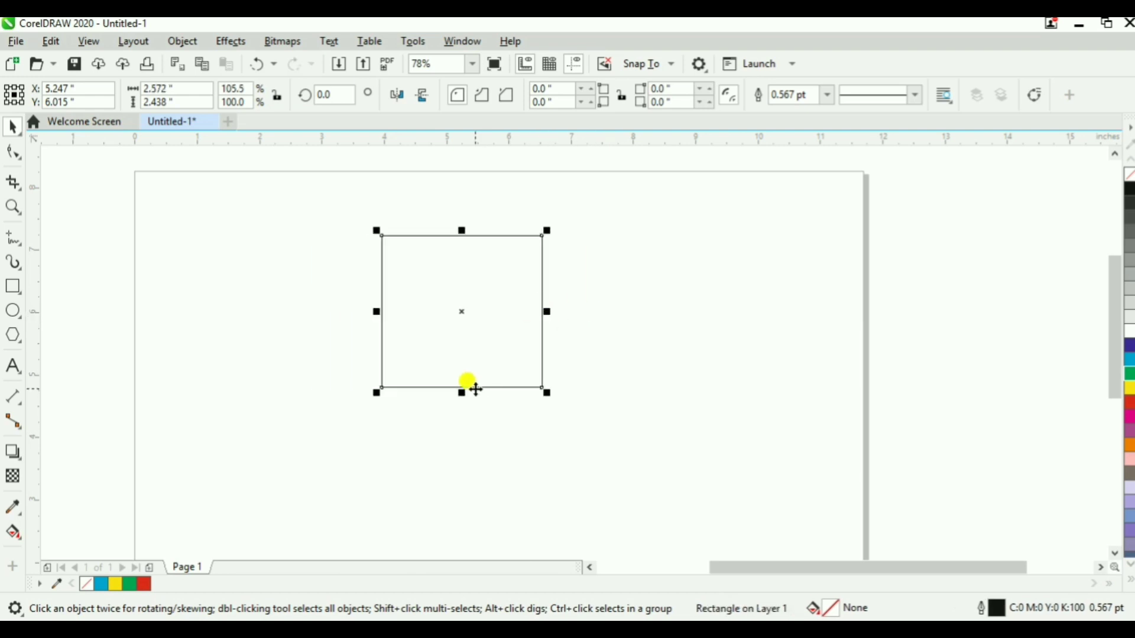
Try stretching the rectangle's height from its lower edge, and undo the change
mouse_move(462, 392)
left_mouse_down()
mouse_move(448, 456)
mouse_move(461, 383)
mouse_move(459, 421)
mouse_move(463, 404)
left_mouse_up()
left_click(466, 383)
key("ctrl+z")
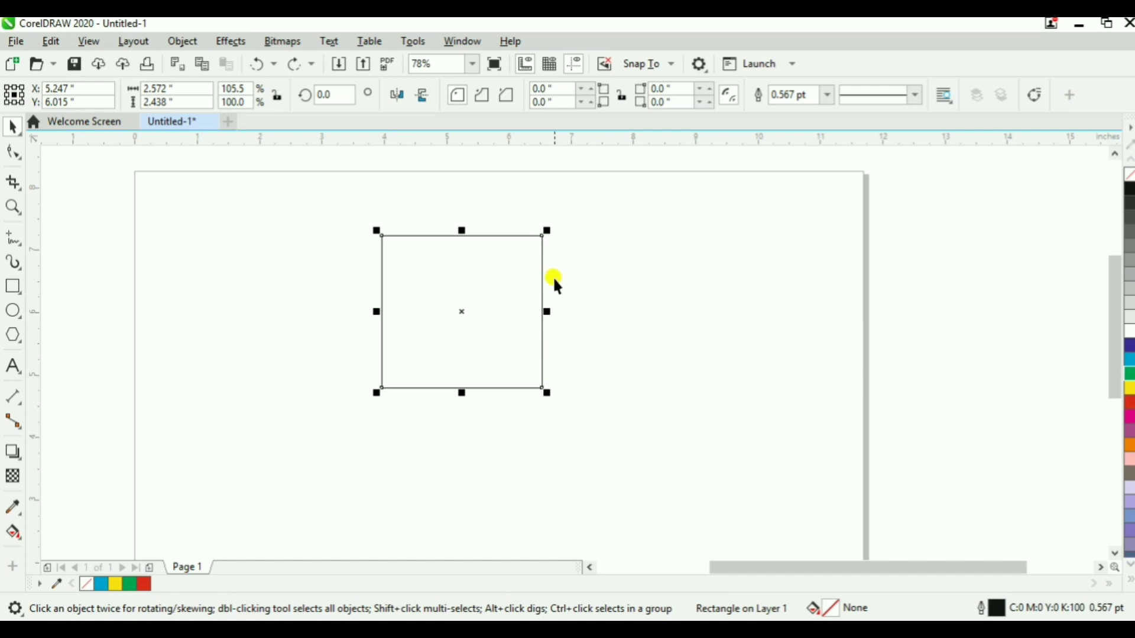
Scale the rectangle about its centre to about 1.56 by 1.47 inches and move it down to about X 5.27, Y 5.33 inches
left_click(547, 229)
left_click_drag(547, 231, 604, 266)
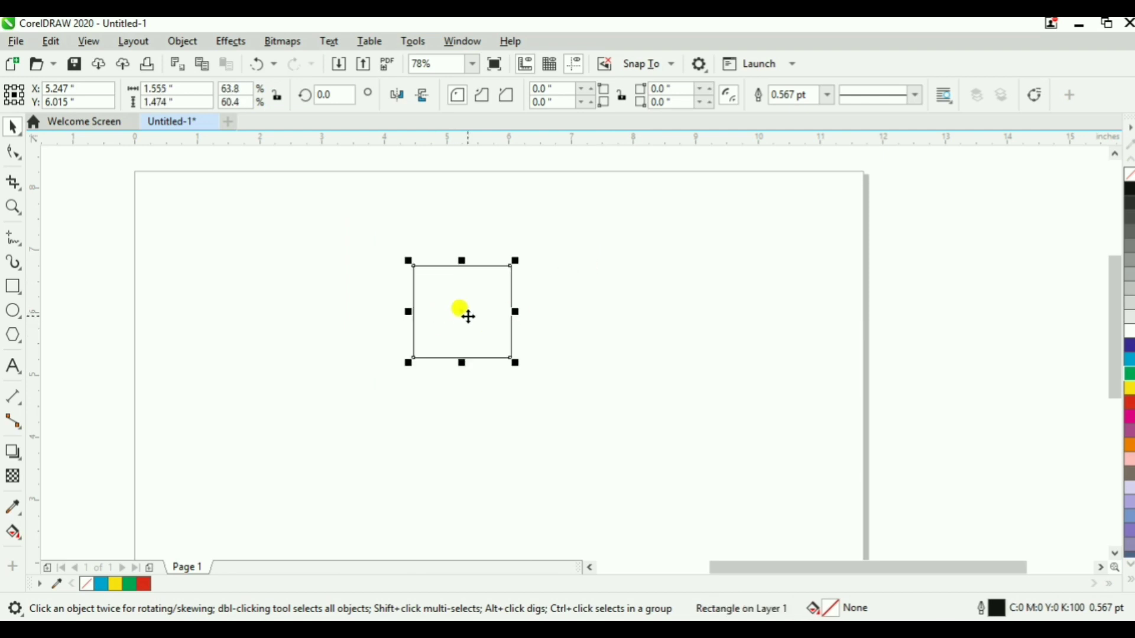
left_click_drag(463, 314, 465, 355)
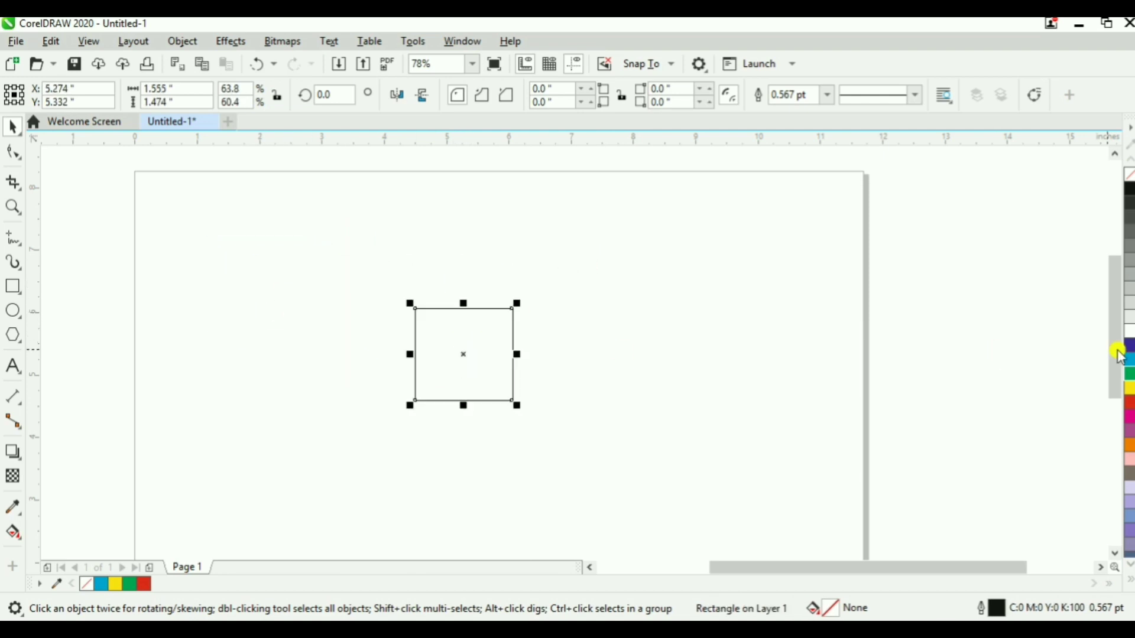
Fill the rectangle with red and move it up and to the left, to about X 3.61, Y 6.07 inches
left_click(1128, 403)
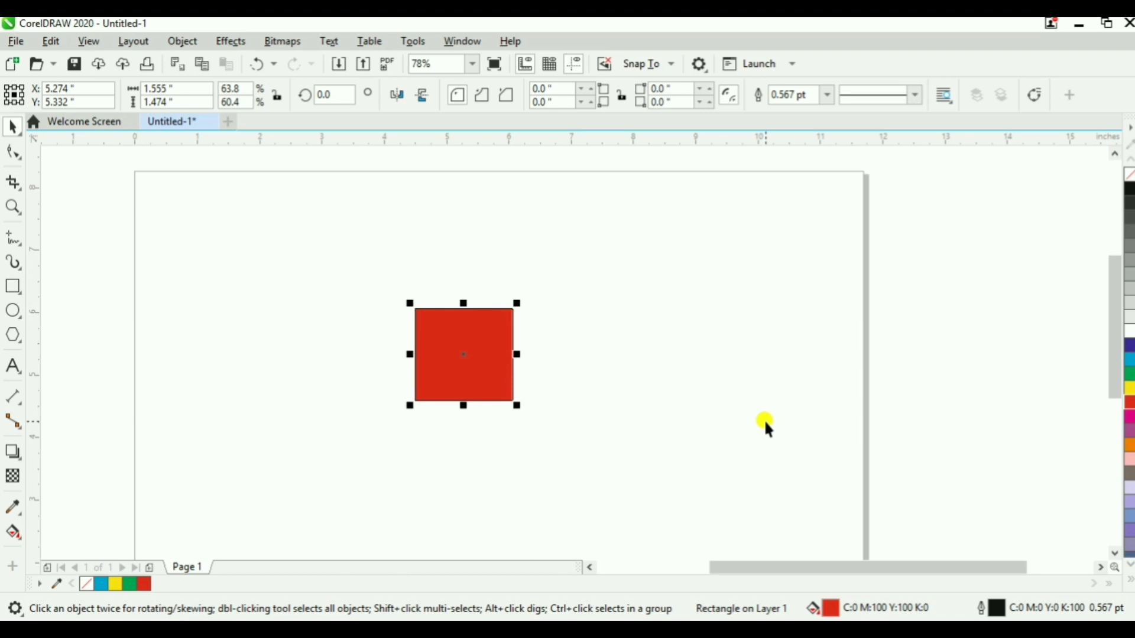
left_click_drag(476, 350, 372, 304)
key("Escape")
left_click(396, 310)
left_click(384, 302)
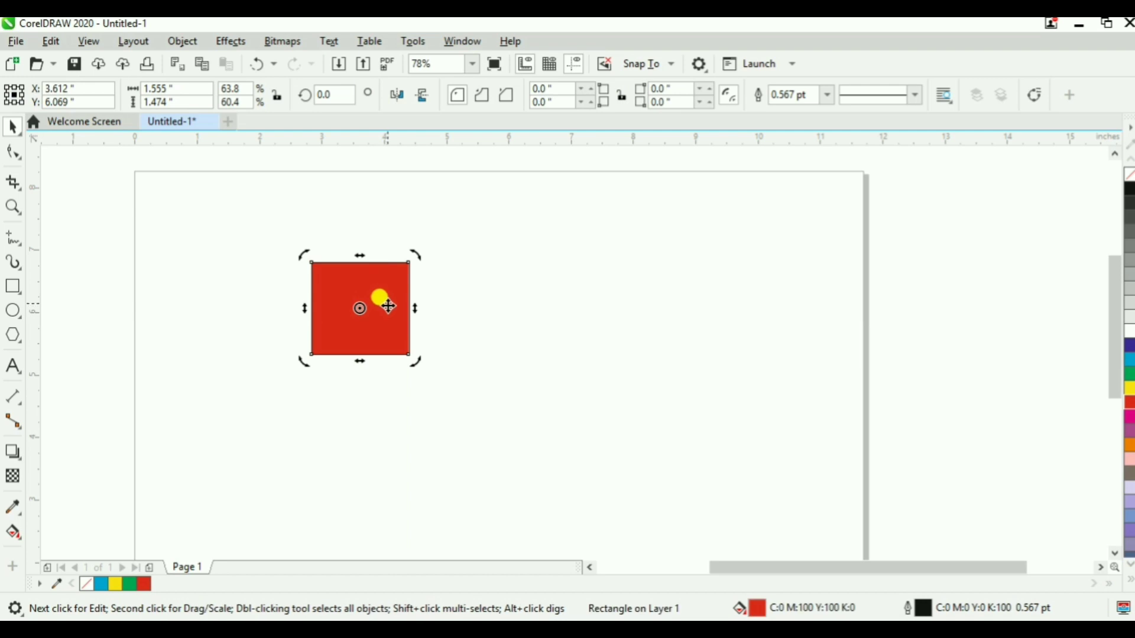
key("Escape")
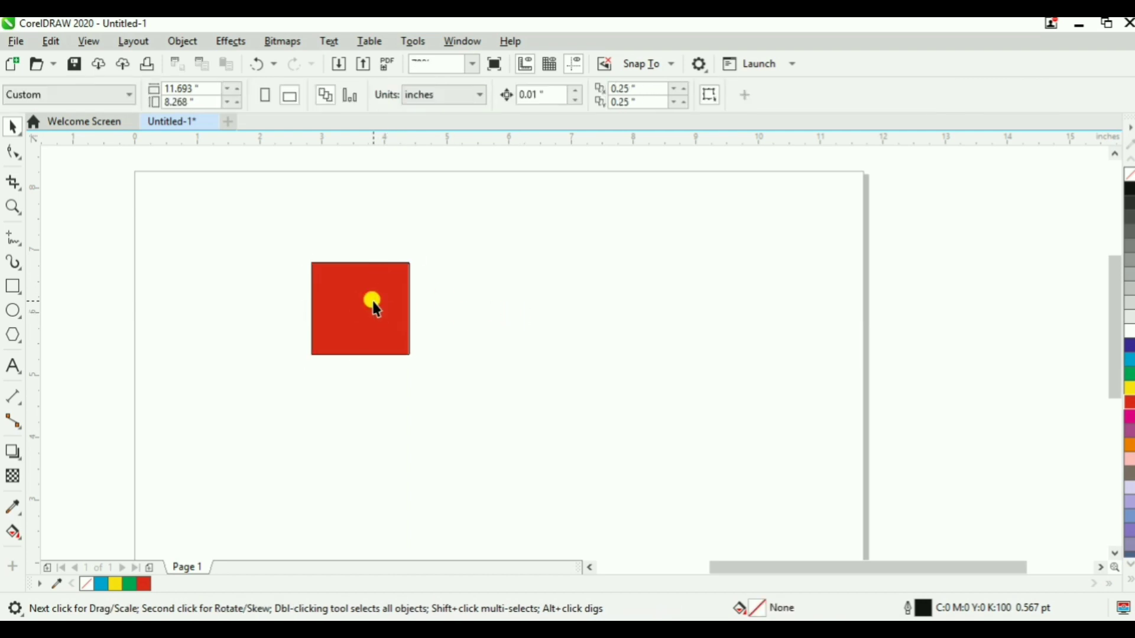
left_click(374, 304)
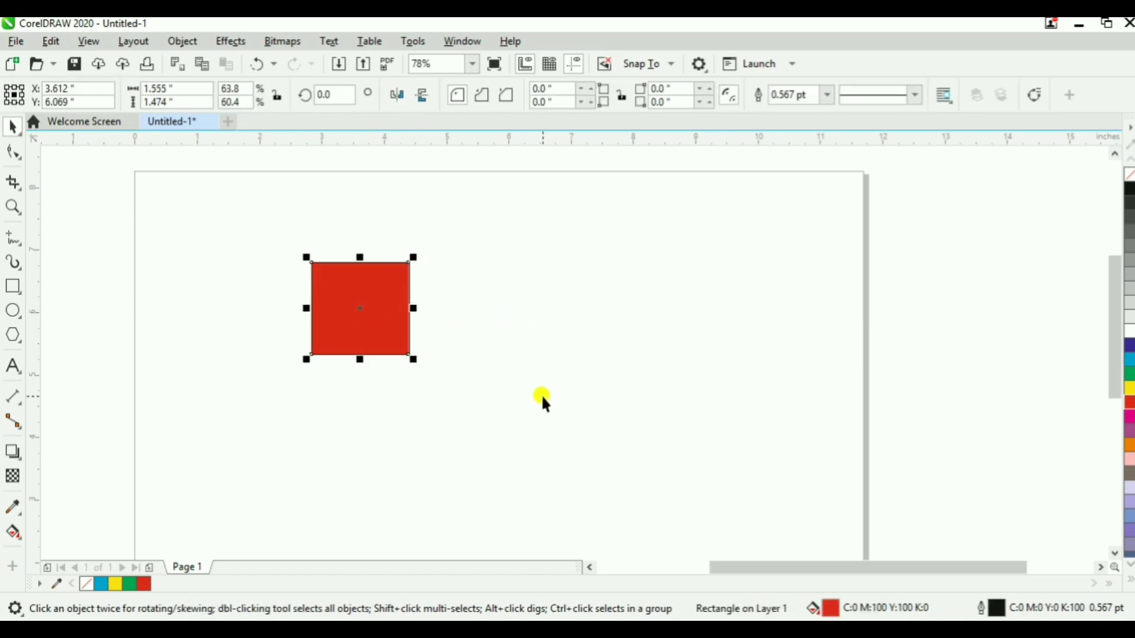
Place copies of the red rectangle at several spots around it, and undo the most recent ones
left_click(540, 394)
left_click(405, 299)
left_click_drag(374, 296, 490, 235)
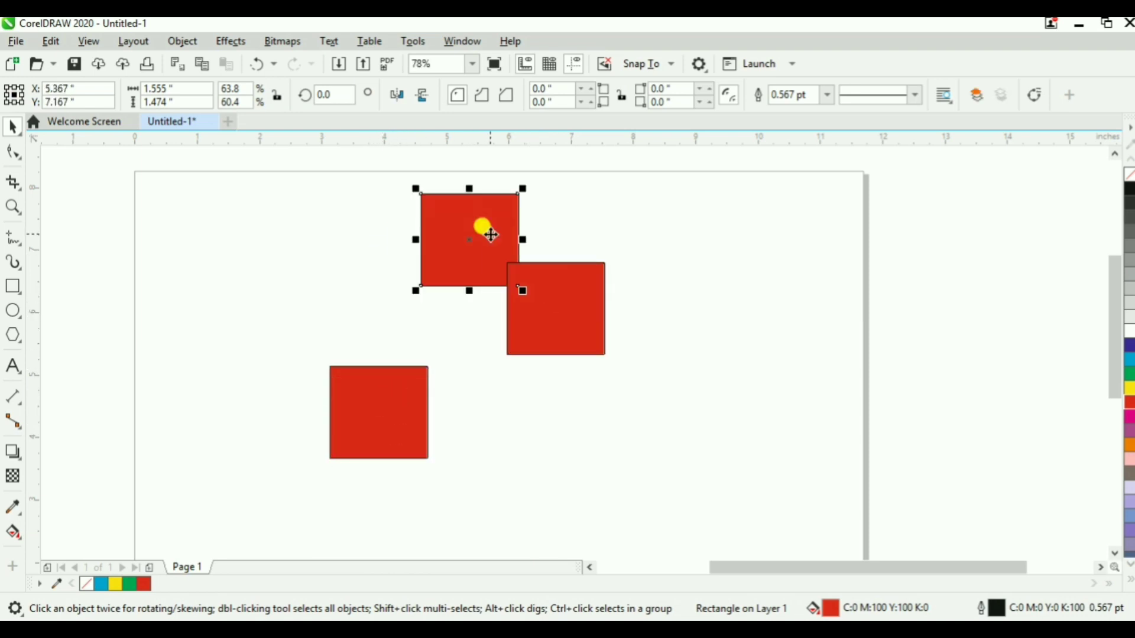
key("ctrl+z")
key("ctrl+z")
key("ctrl+z")
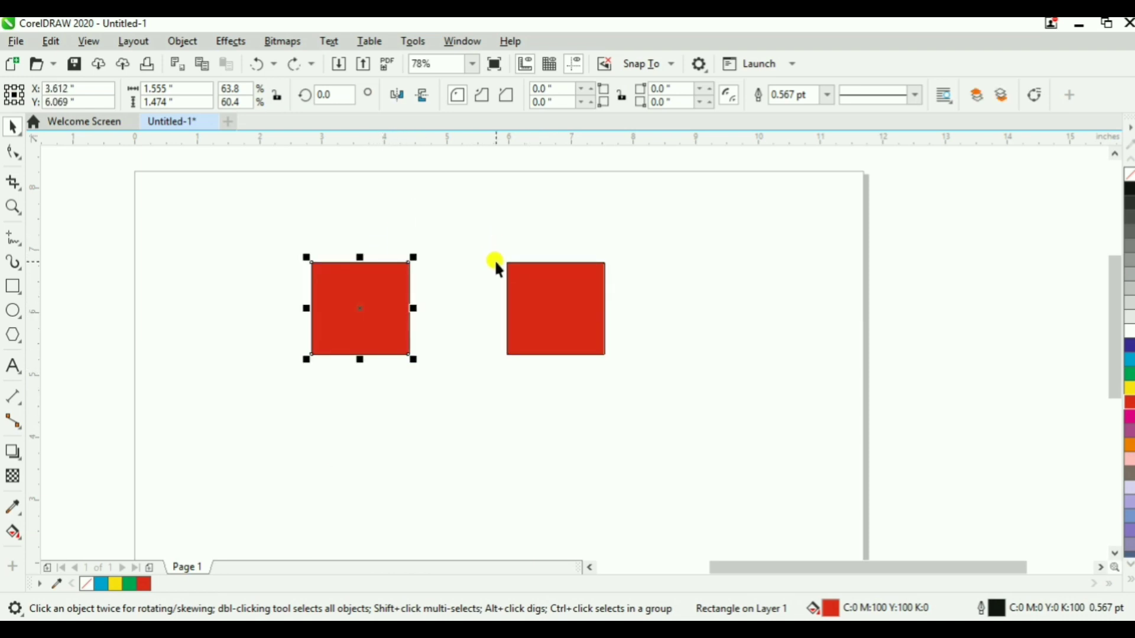
Scatter more copies of the red rectangle across the page while moving it around
left_click_drag(380, 305, 551, 282)
left_click_drag(505, 284, 480, 349)
key("space")
key("space")
key("space")
key("space")
key("space")
key("space")
key("space")
Undo all the scattered copies until only the original red rectangle is left
key("ctrl+z")
key("ctrl+z")
key("ctrl+z")
key("ctrl+z")
key("ctrl+z")
key("ctrl+z")
key("ctrl+z")
key("ctrl+z")
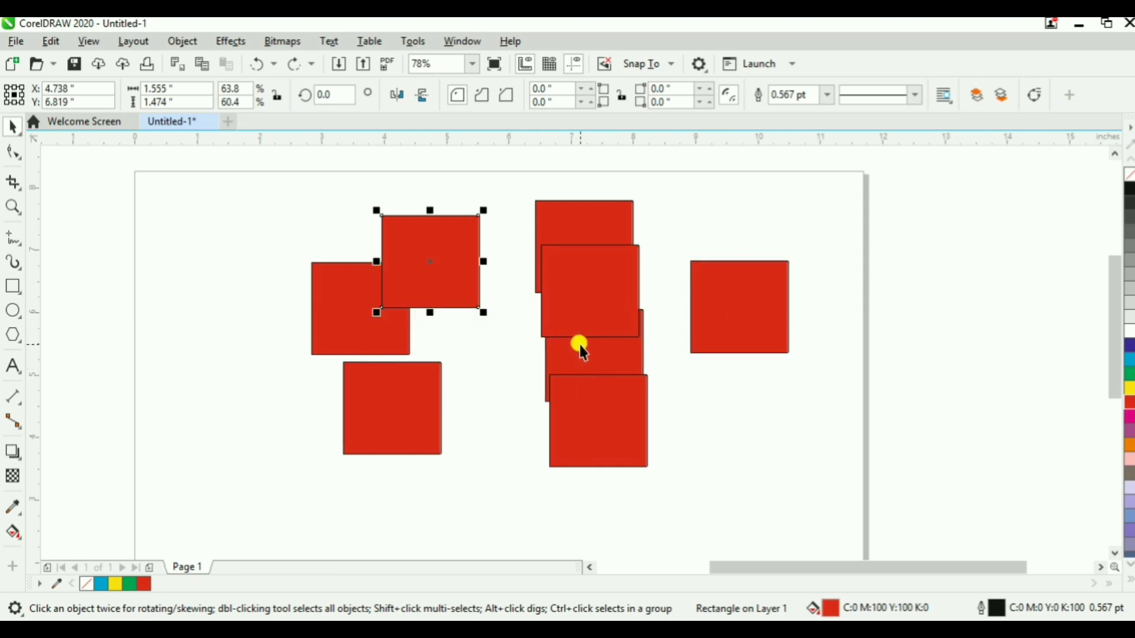
key("ctrl+z")
key("ctrl+z")
key("ctrl+z")
key("ctrl+z")
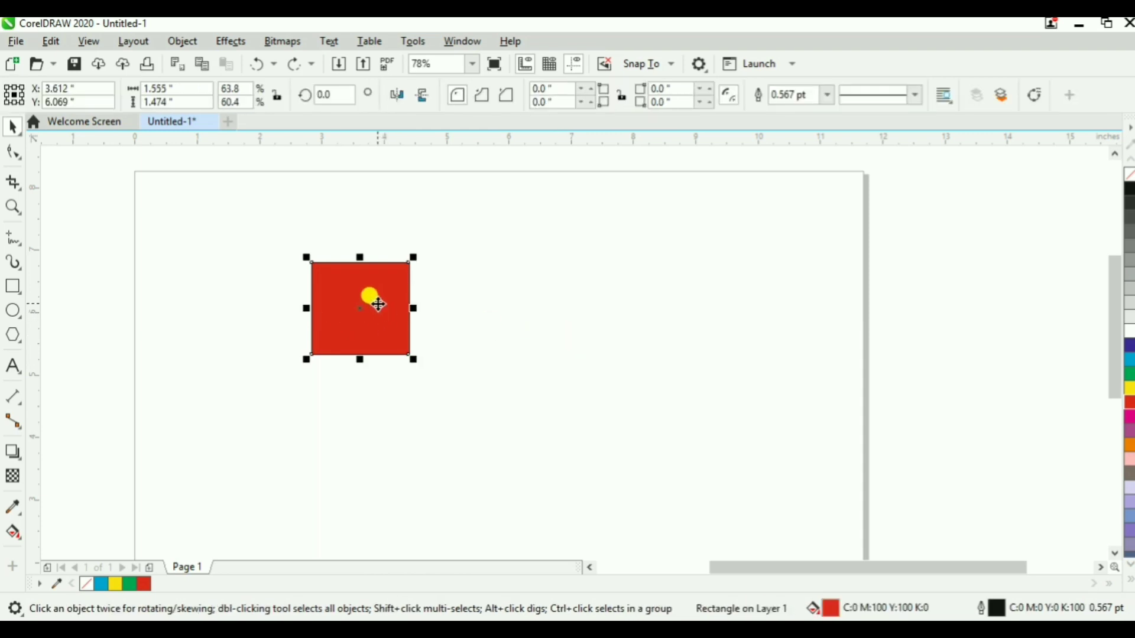
Place a copy of the red rectangle at about X 8.06, Y 7.01 inches, and undo it
left_click_drag(372, 299, 654, 243)
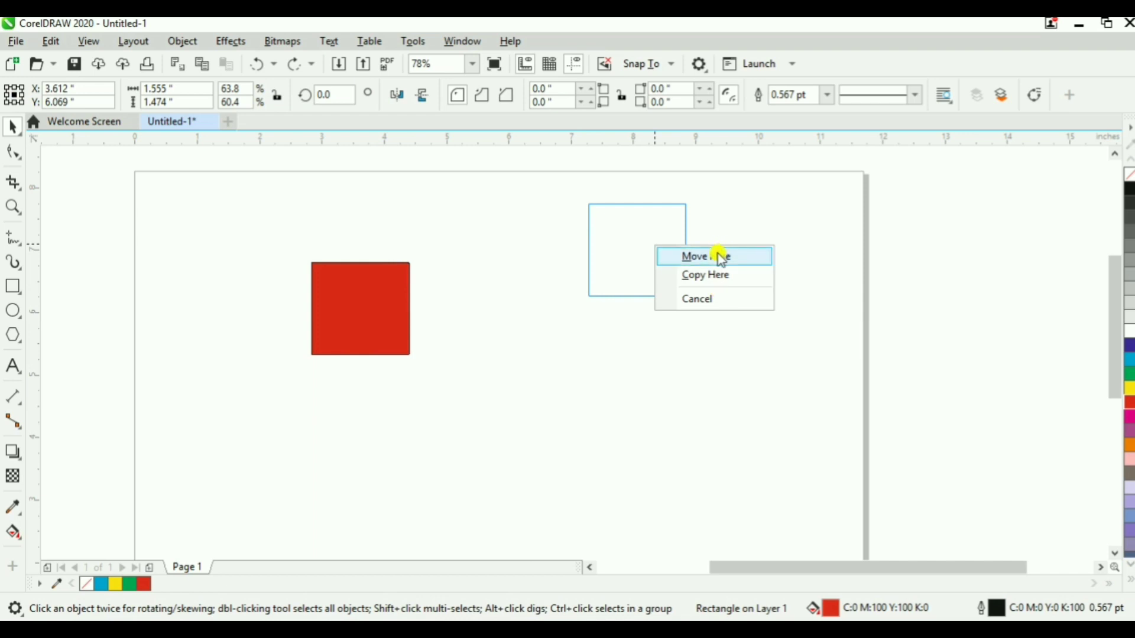
left_click(716, 278)
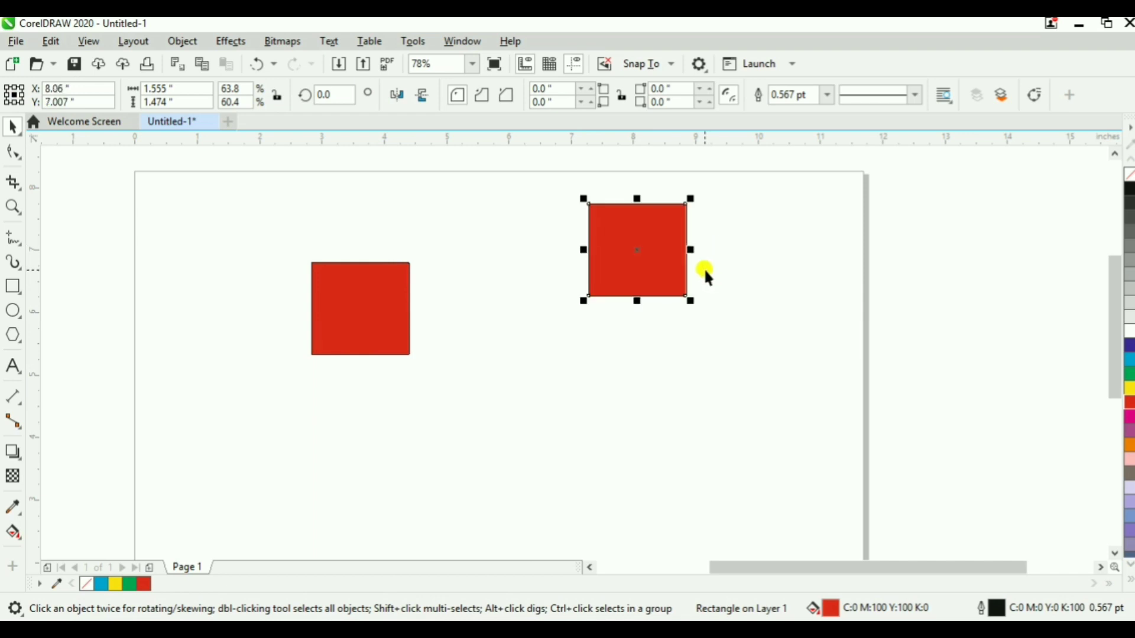
key("ctrl+z")
left_click(487, 300)
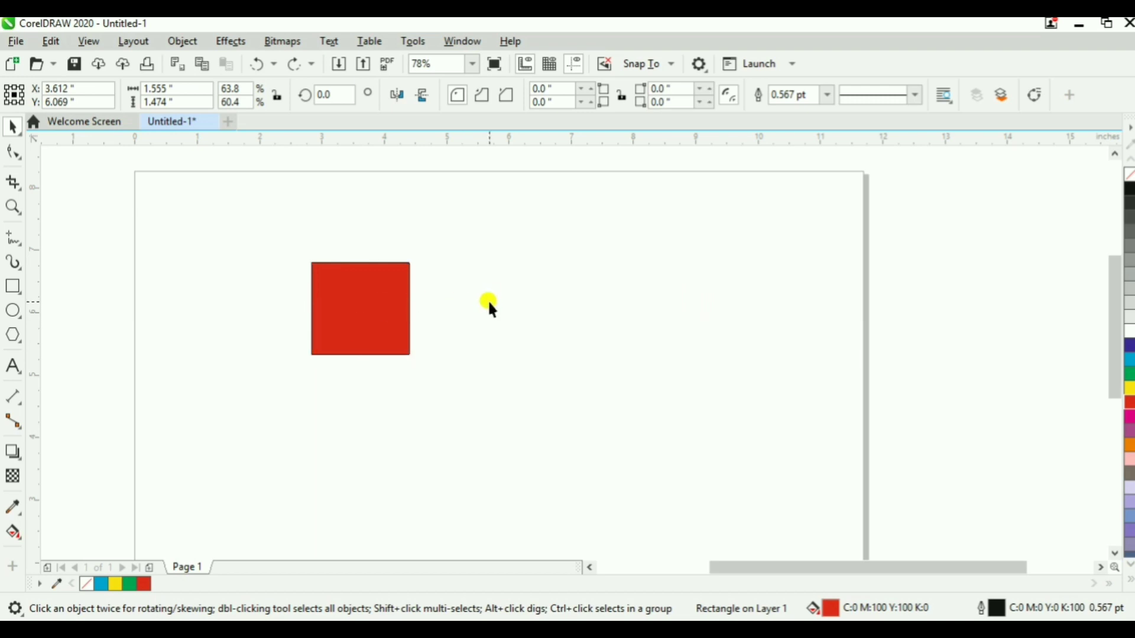
Drop multiple copies of the red rectangle at various spots beside and below the original
left_click(381, 301)
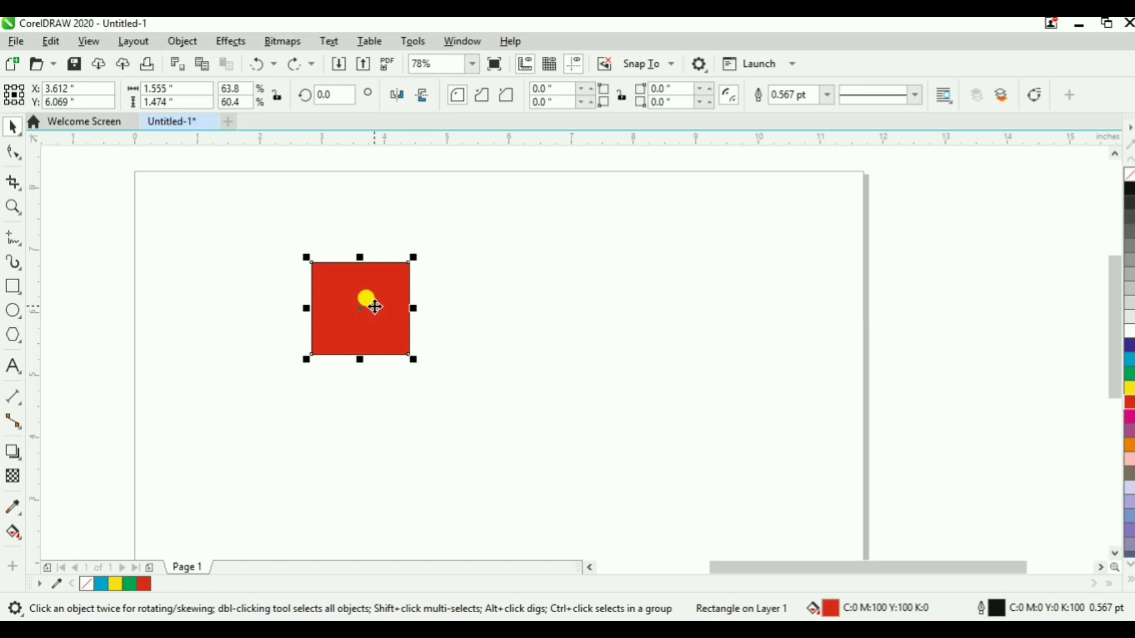
left_click_drag(375, 306, 449, 278)
right_click(523, 346)
left_click(504, 337)
right_click(661, 263)
right_click(529, 370)
right_click(669, 376)
right_click(460, 390)
right_click(355, 392)
right_click(448, 278)
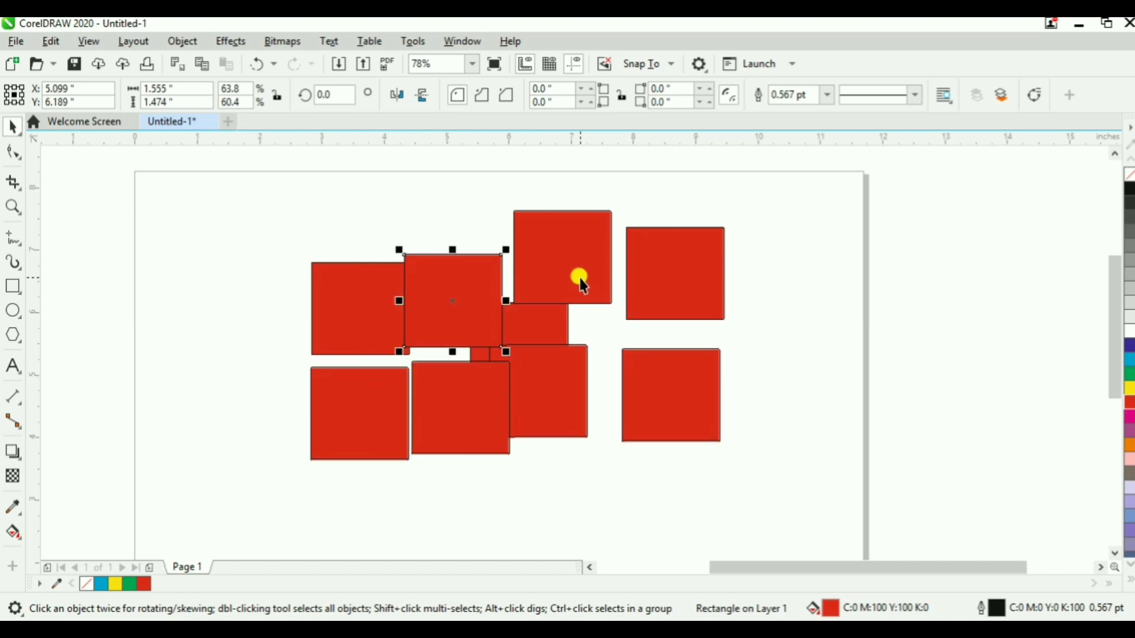
Undo all the dropped copies back to the single red rectangle and deselect it
key("ctrl+z")
key("ctrl+z")
key("ctrl+z")
key("ctrl+z")
key("ctrl+z")
key("ctrl+z")
key("ctrl+z")
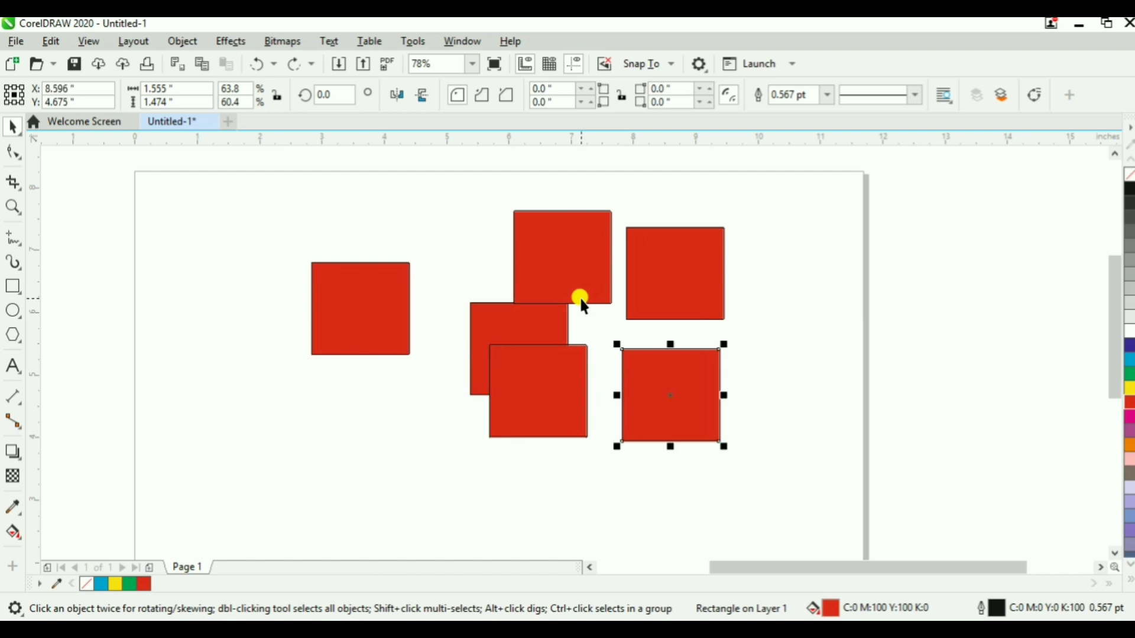
key("ctrl+z")
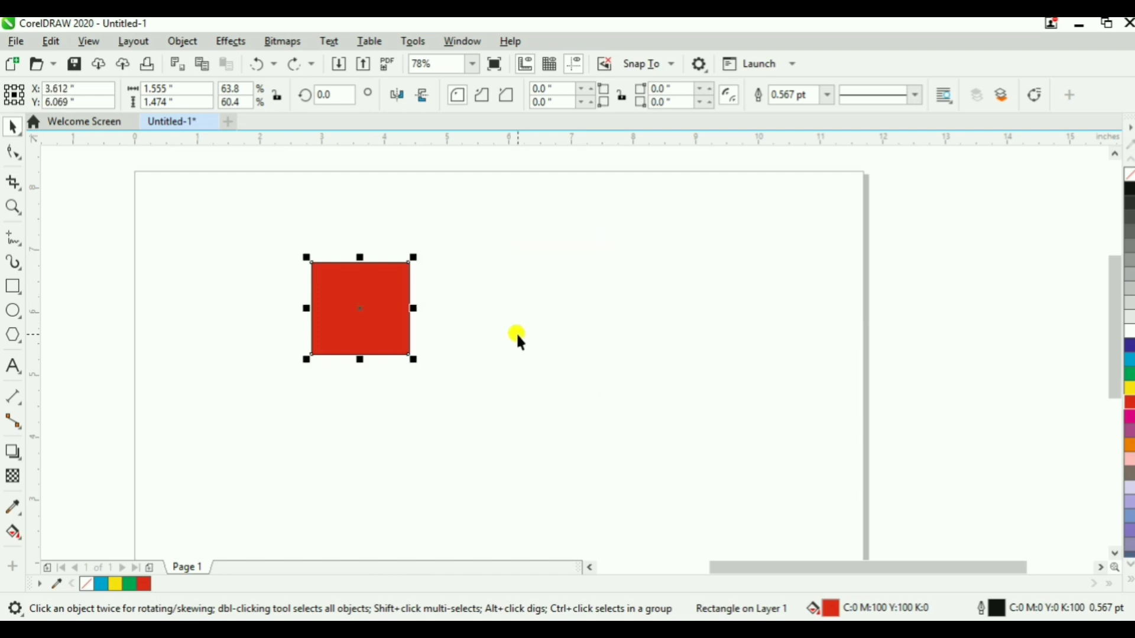
left_click(516, 332)
Copy the red rectangle slightly downward to about X 3.57, Y 5.51 inches, and delete that copy
left_click(400, 320)
left_click_drag(387, 309, 381, 345)
right_click(382, 346)
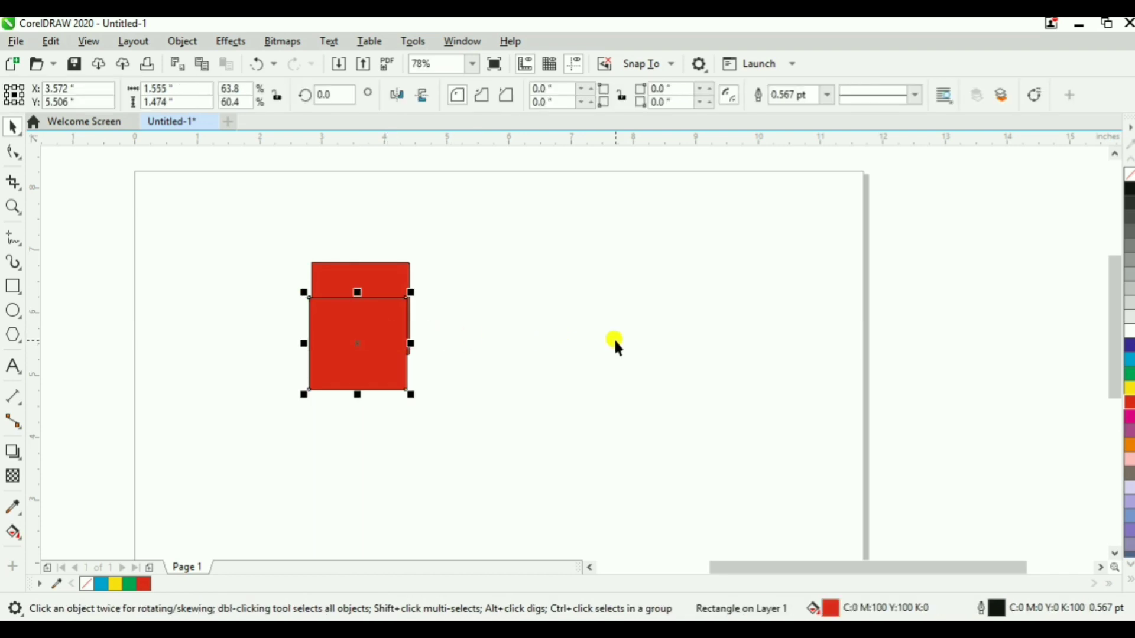
key("Delete")
Duplicate the red rectangle five times with the default offset to form a diagonal stack
left_click(393, 335)
key("ctrl+d")
key("ctrl+d")
key("ctrl+d")
key("ctrl+d")
key("ctrl+d")
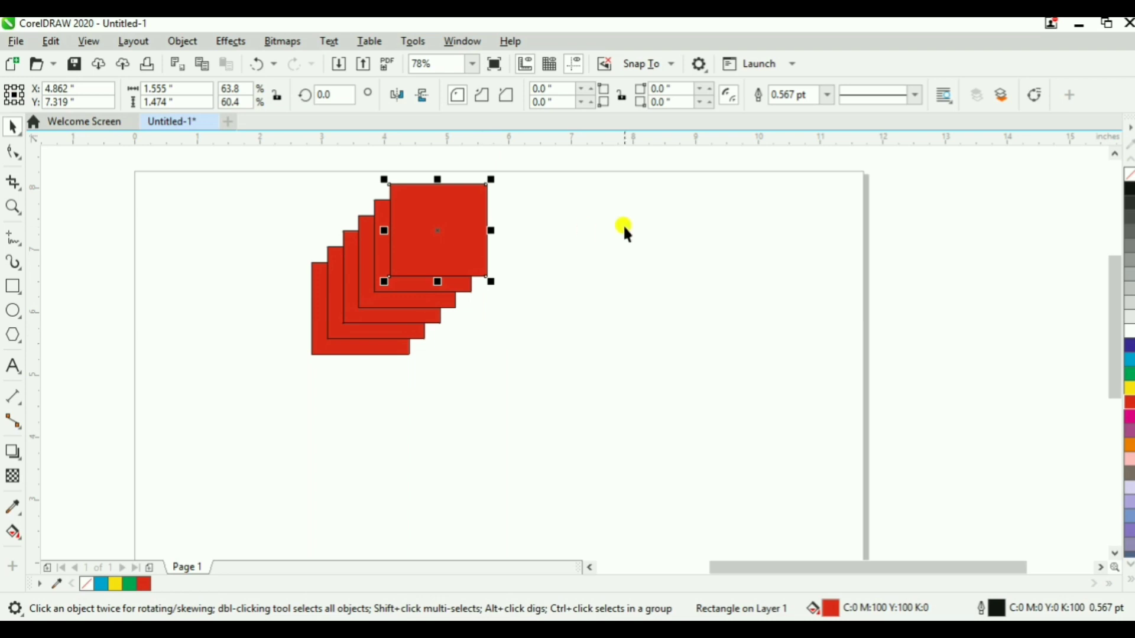
Undo the five stacked duplicates and deselect the red rectangle
key("ctrl+z")
key("ctrl+z")
key("ctrl+z")
key("ctrl+z")
key("ctrl+z")
left_click(558, 299)
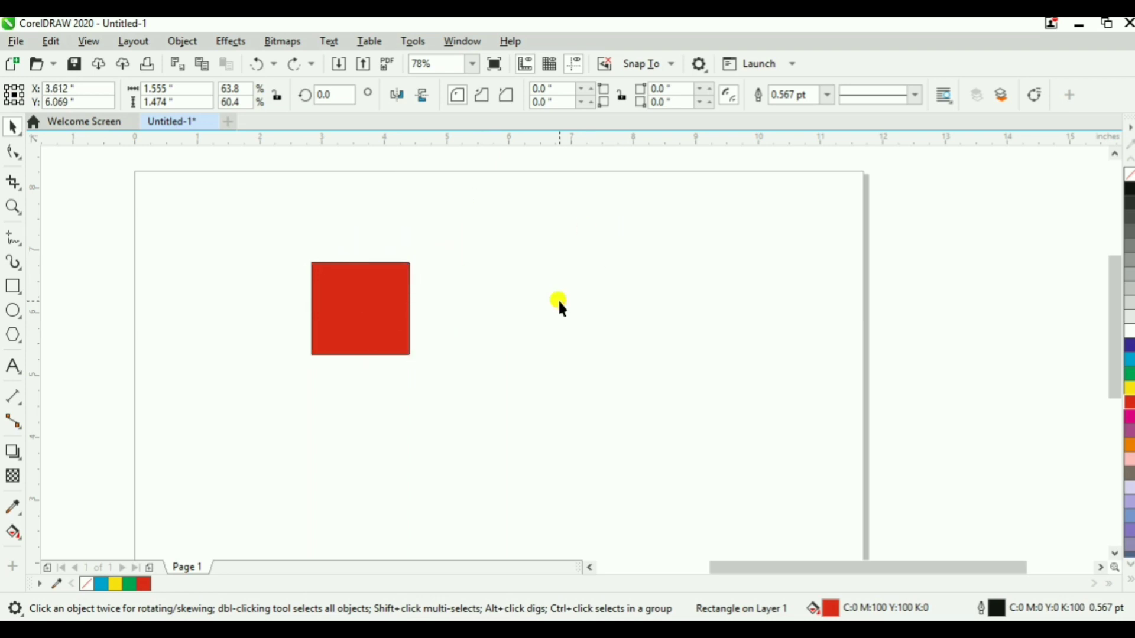
Delete the red rectangle and undo the deletion
left_click(393, 291)
left_click(501, 302)
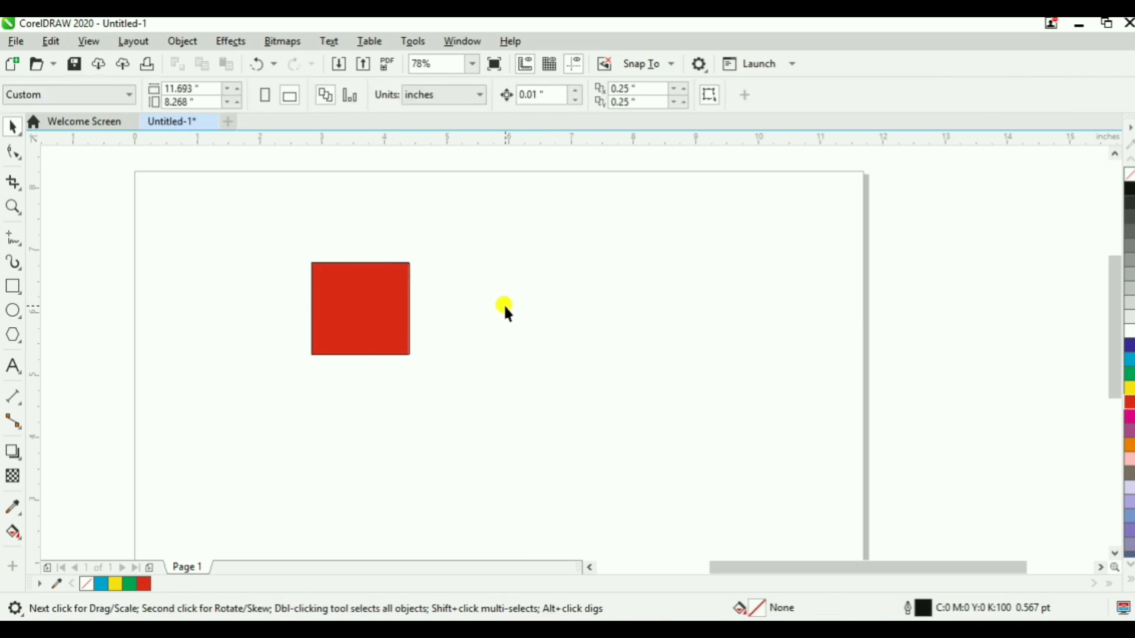
left_click(390, 295)
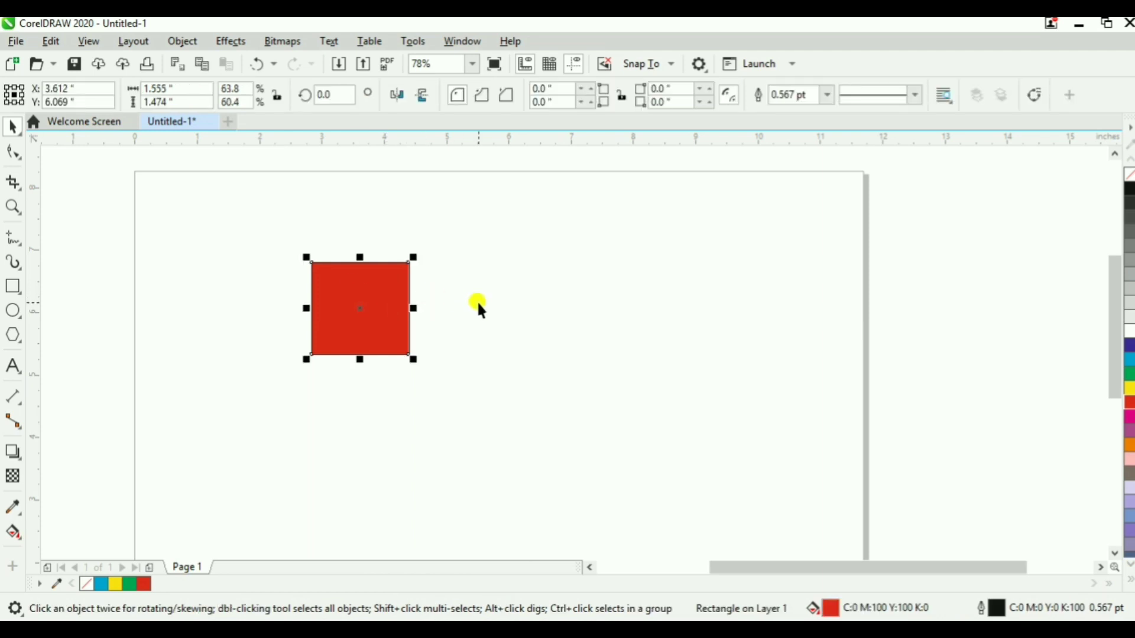
key("Delete")
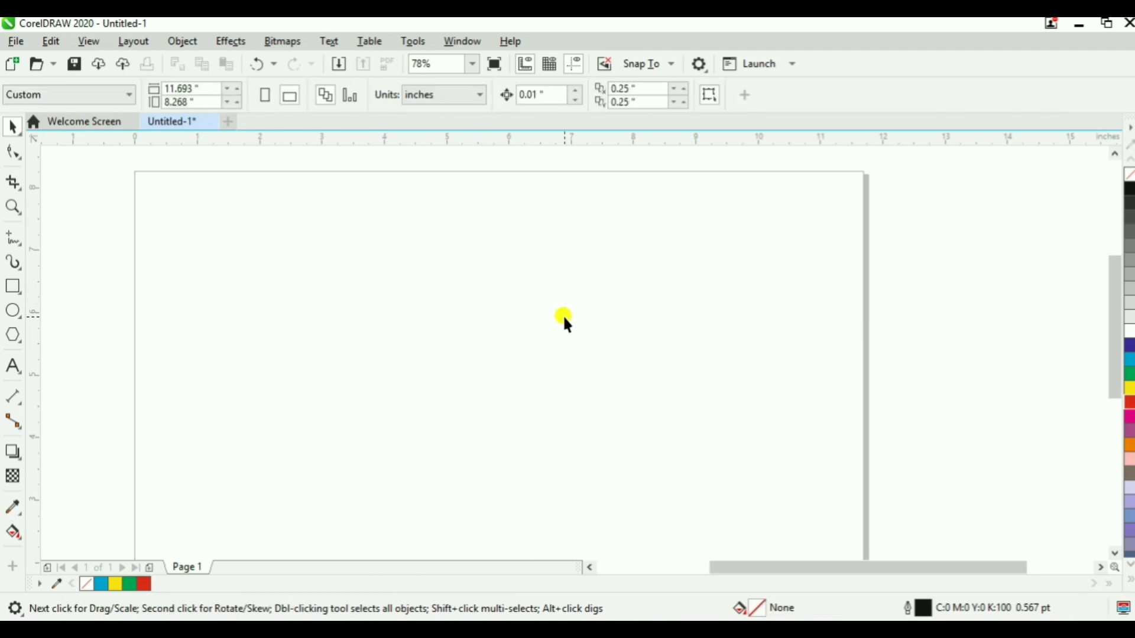
key("ctrl+z")
left_click(434, 309)
Copy the red rectangle to about X 5.53, Y 6.18 inches and repeat the copy three times
left_click_drag(374, 303, 497, 302)
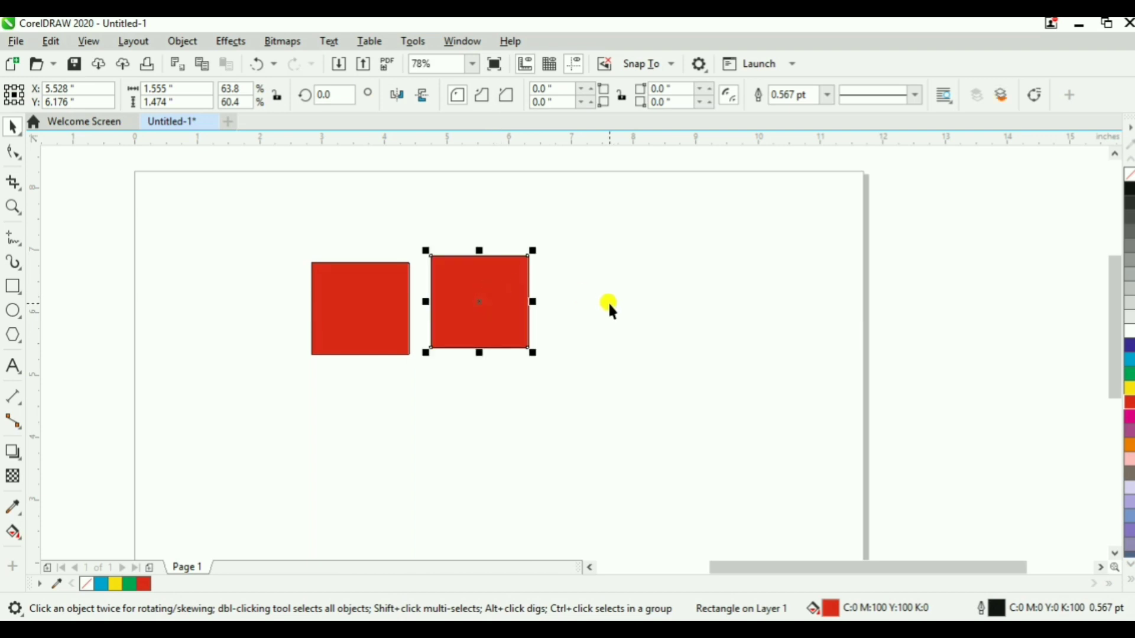
key("ctrl+r")
key("ctrl+r")
key("ctrl+r")
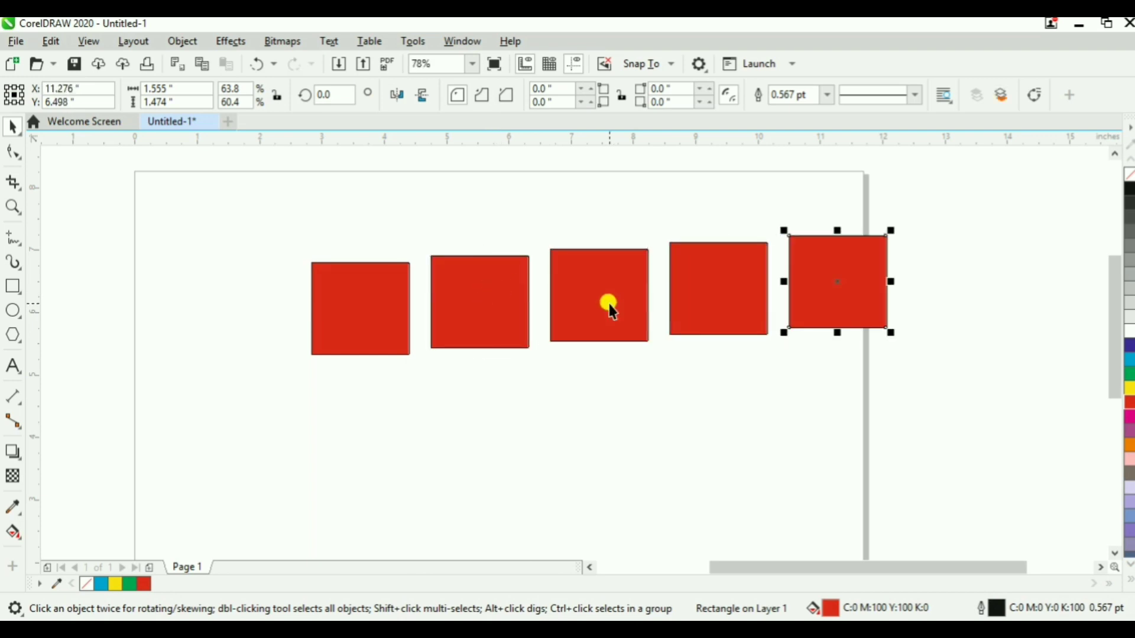
Undo the repeated row of red copies and deselect the original rectangle
key("ctrl+z")
key("ctrl+z")
key("ctrl+z")
key("ctrl+z")
left_click(608, 304)
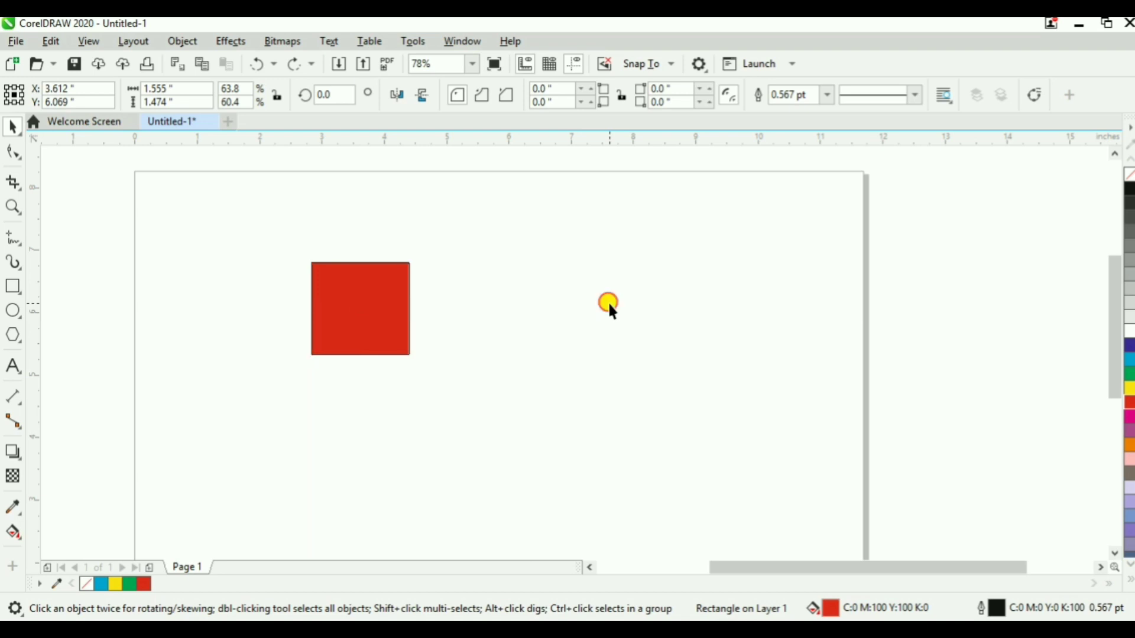
Shrink the red rectangle to about 1.12 × 1.06 inches, move it to about X 1.95, Y 6.87, and fill it with cyan
left_click(399, 312)
left_click_drag(364, 321, 292, 275)
left_click_drag(325, 322, 294, 294)
left_click(1129, 359)
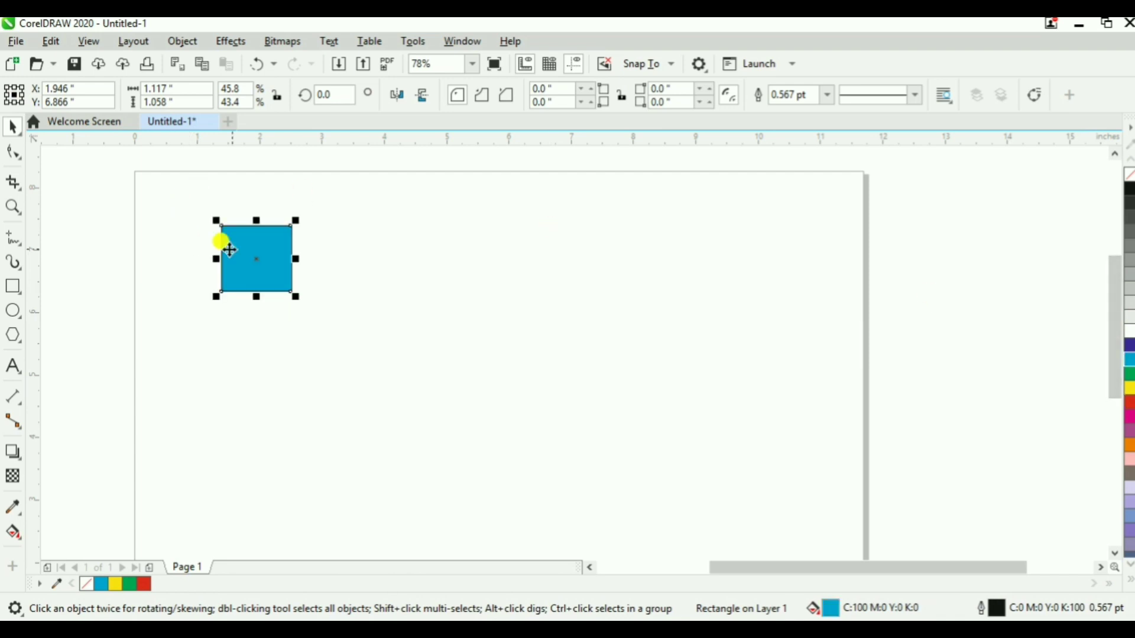
Move the cyan rectangle around freely, leaving it at about X 2.82, Y 6.22 inches
left_click_drag(244, 248, 271, 246)
left_click(286, 241)
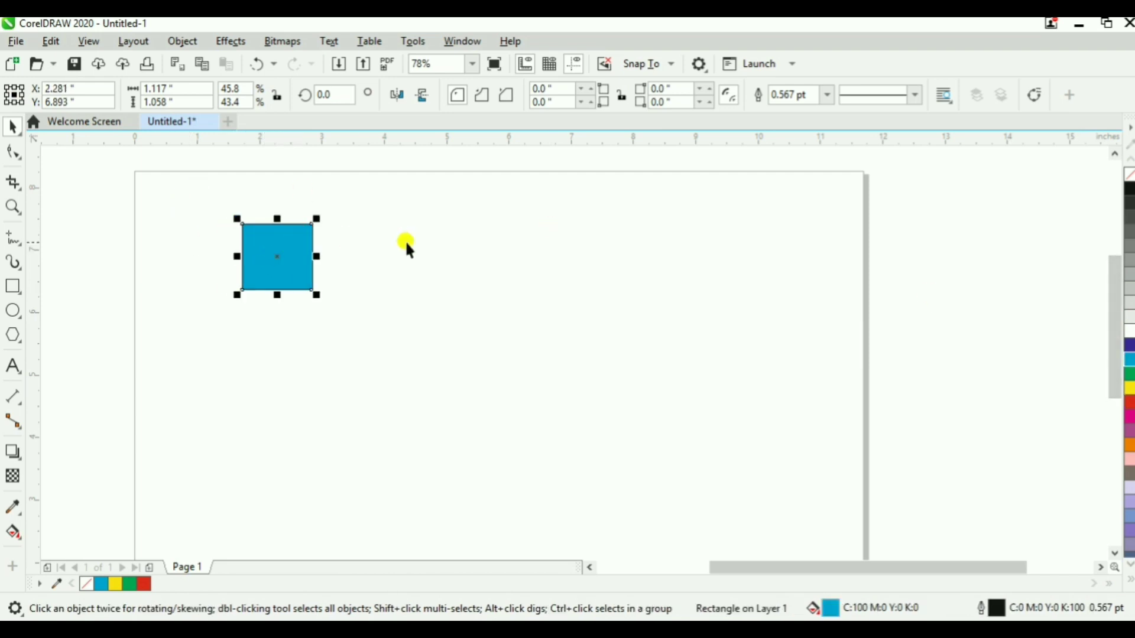
left_click(405, 246)
left_click(293, 248)
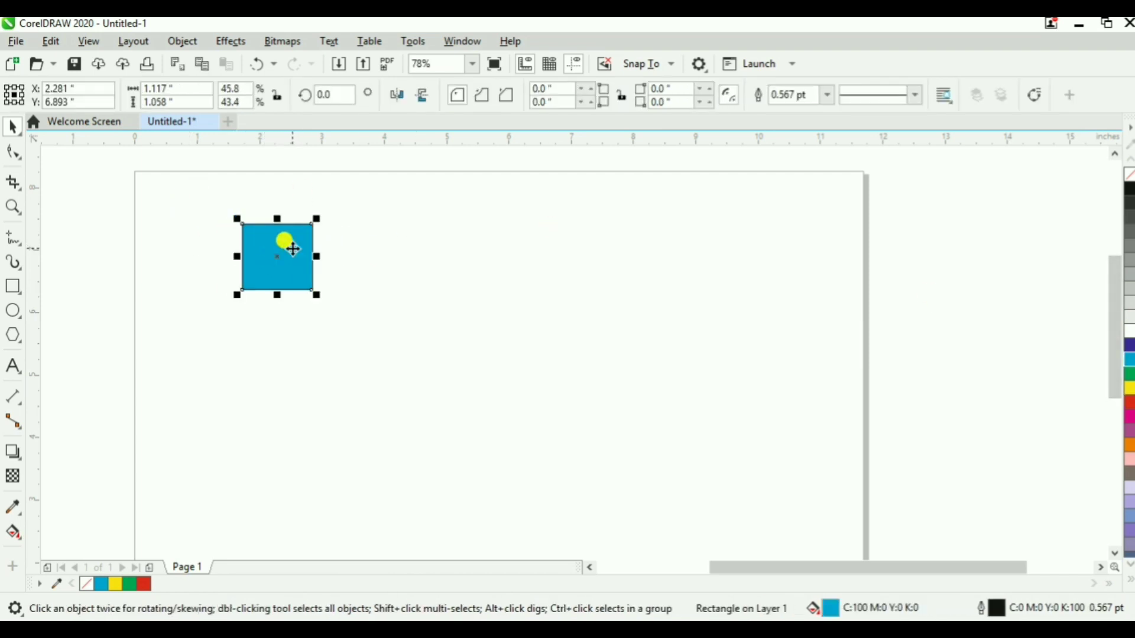
left_click_drag(271, 236, 328, 258)
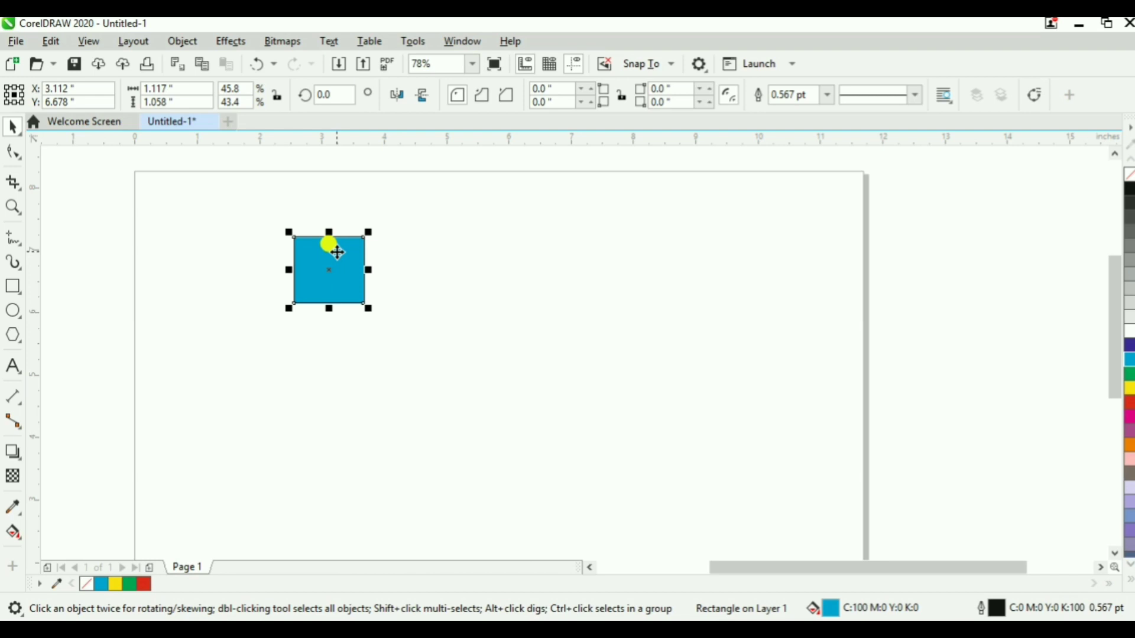
left_click_drag(337, 253, 326, 285)
left_click(329, 303)
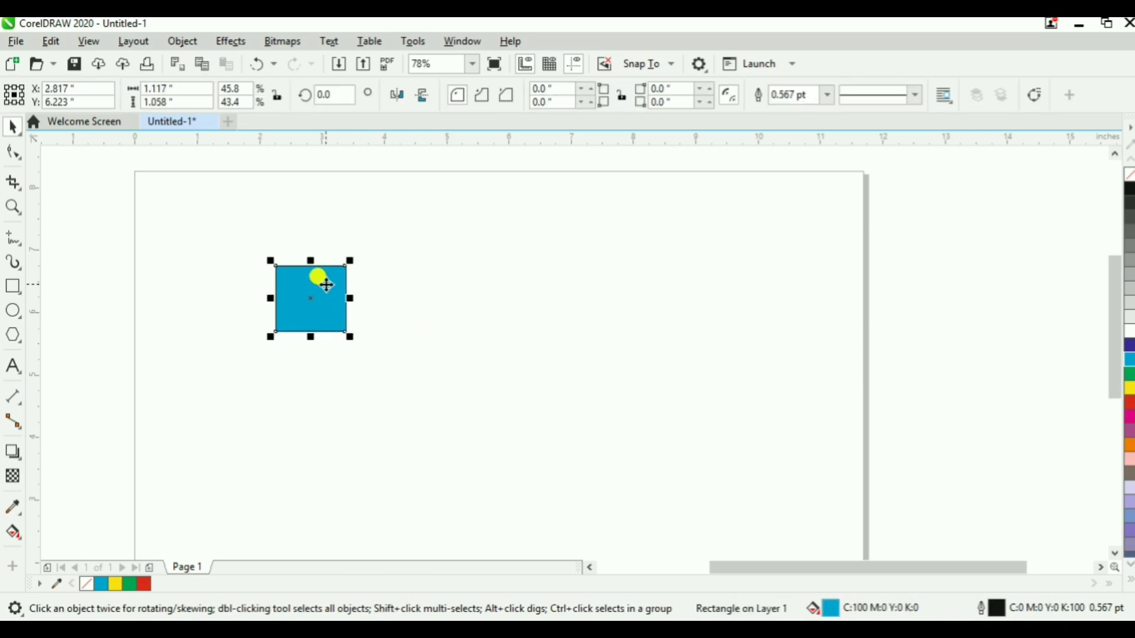
Move the cyan rectangle to about X 3.31, Y 6.29 inches, and undo the move
left_click(439, 303)
left_click(319, 302)
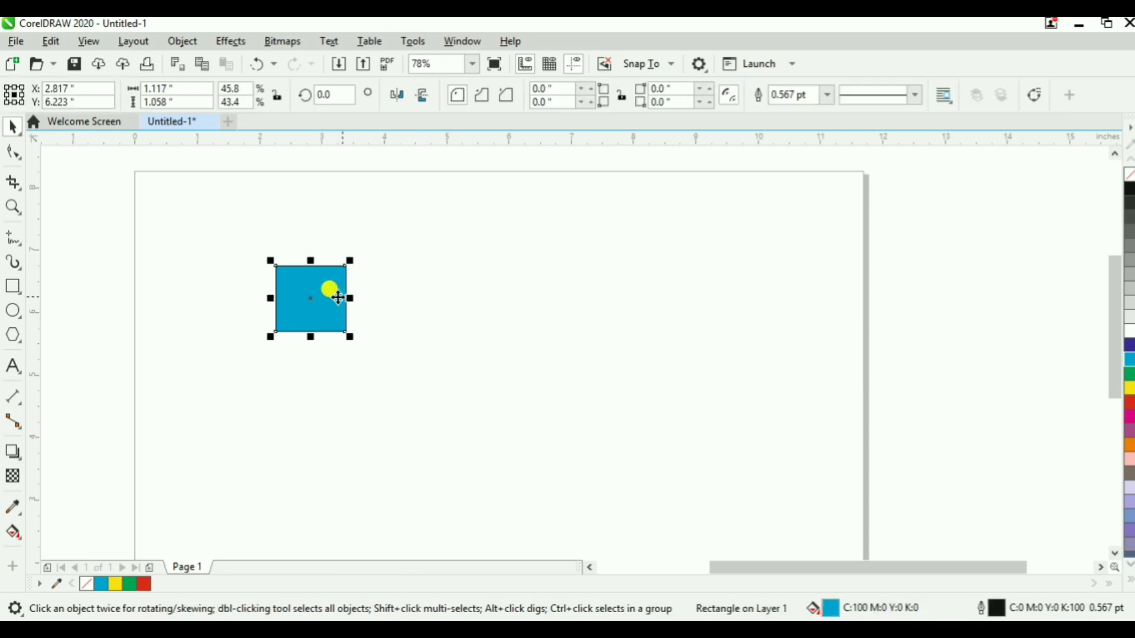
left_click(407, 301)
left_click(303, 292)
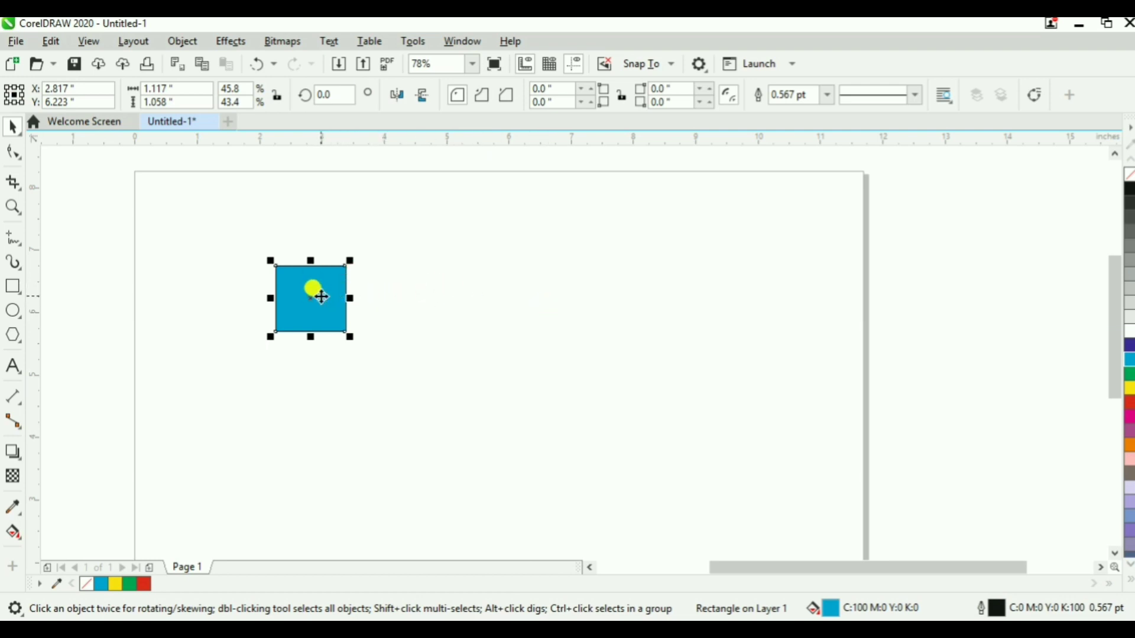
left_click_drag(317, 291, 349, 292)
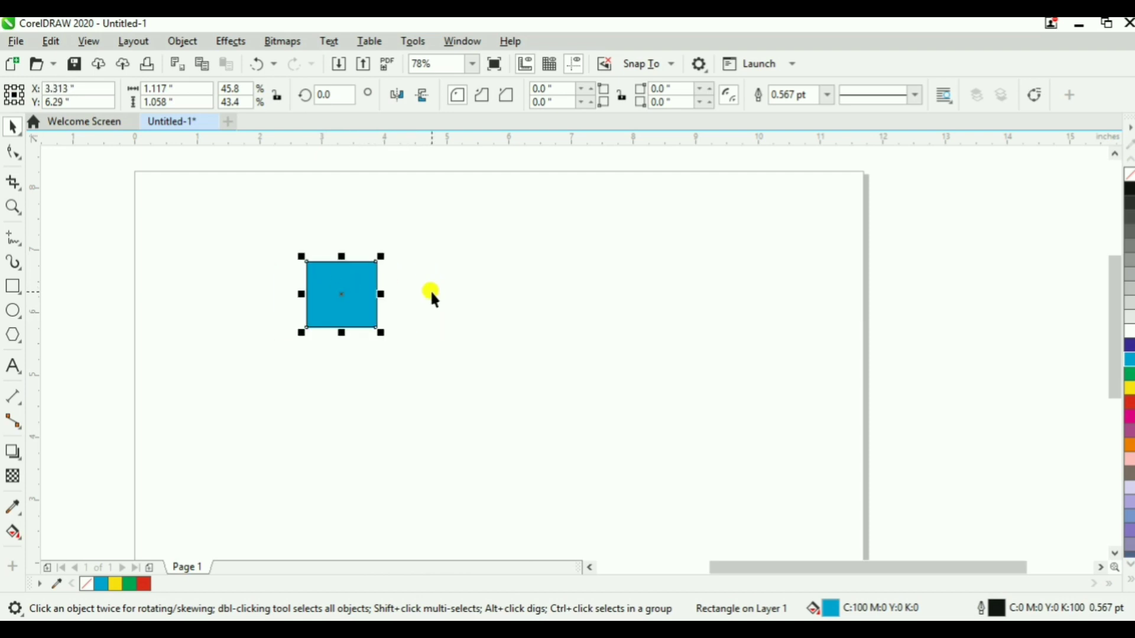
key("ctrl+z")
left_click(483, 305)
left_click(329, 299)
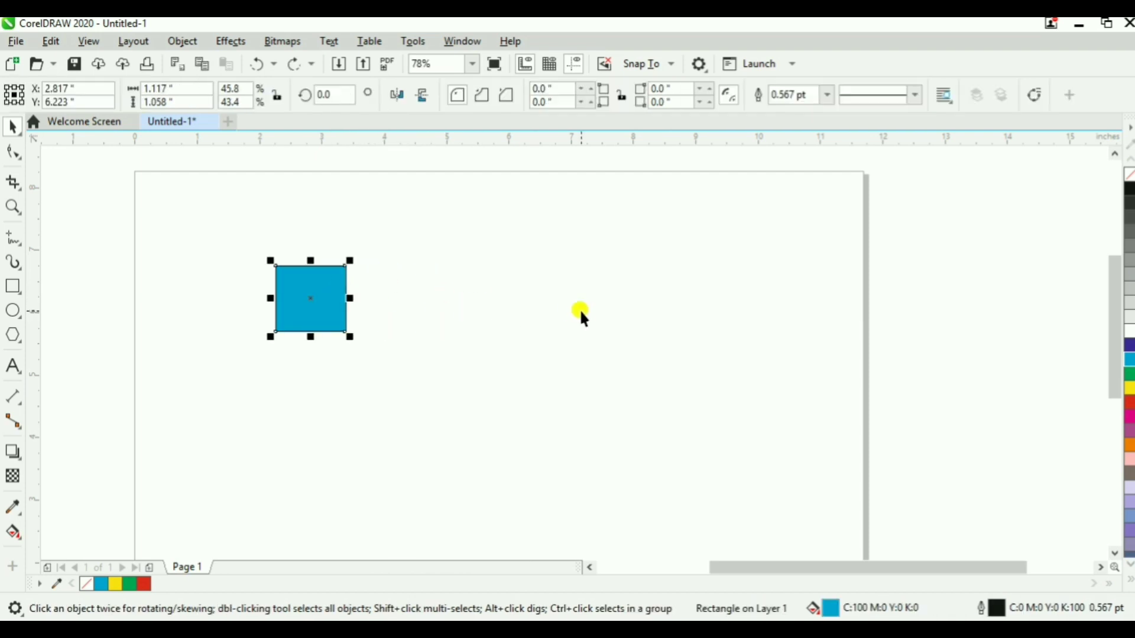
Try moving the cyan rectangle far to the right, undo that, and place it at about X 2.98, Y 6.53 inches
left_click(581, 314)
left_click(325, 300)
left_click_drag(317, 294, 550, 310)
key("ctrl+z")
left_click_drag(478, 306, 332, 254)
Move the cyan rectangle straight horizontally to about X 5.20 inches, and undo the move
left_click_drag(337, 301, 471, 295)
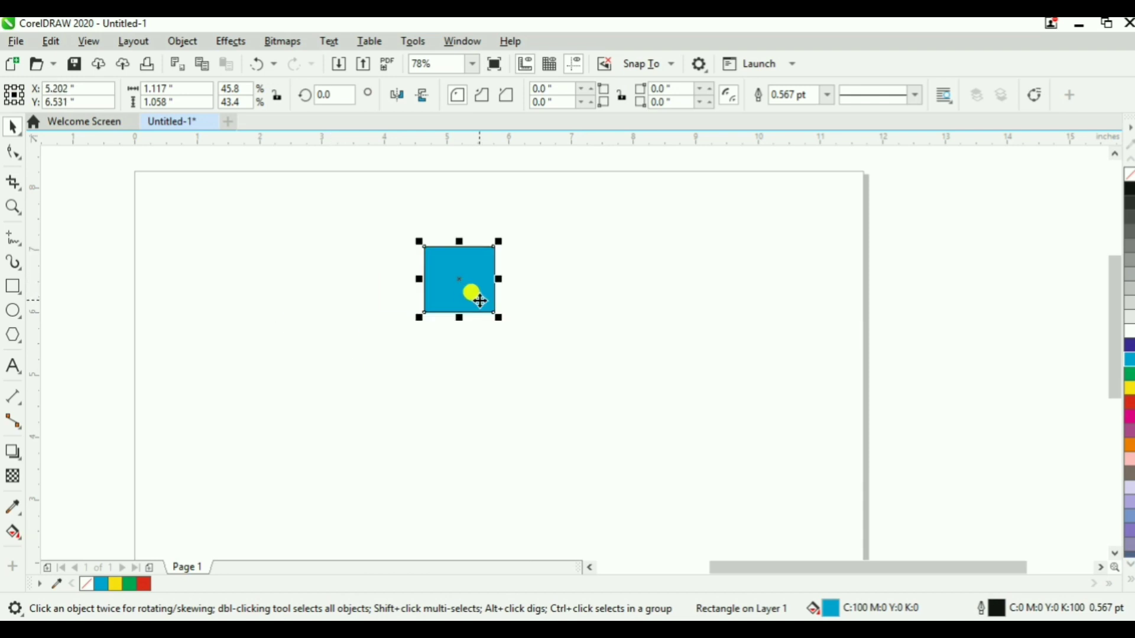
key("ctrl+z")
left_click(340, 286)
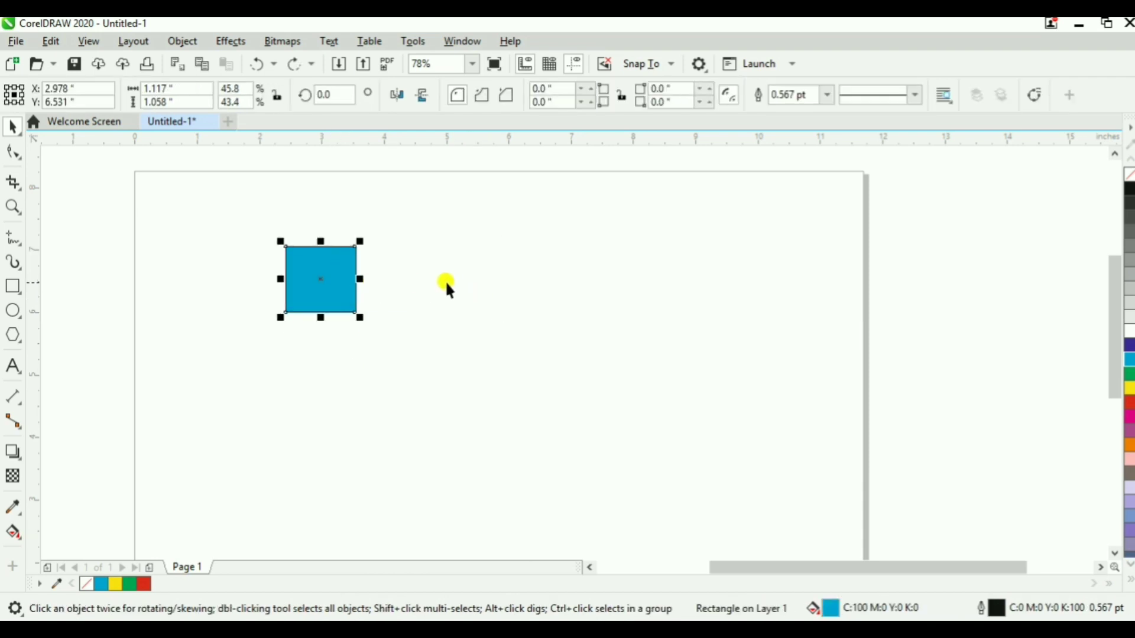
Copy the cyan rectangle straight to the right and repeat the copy to build an evenly spaced row of five
left_click(449, 279)
left_click_drag(330, 268, 416, 261)
key("ctrl+r")
key("ctrl+r")
key("ctrl+r")
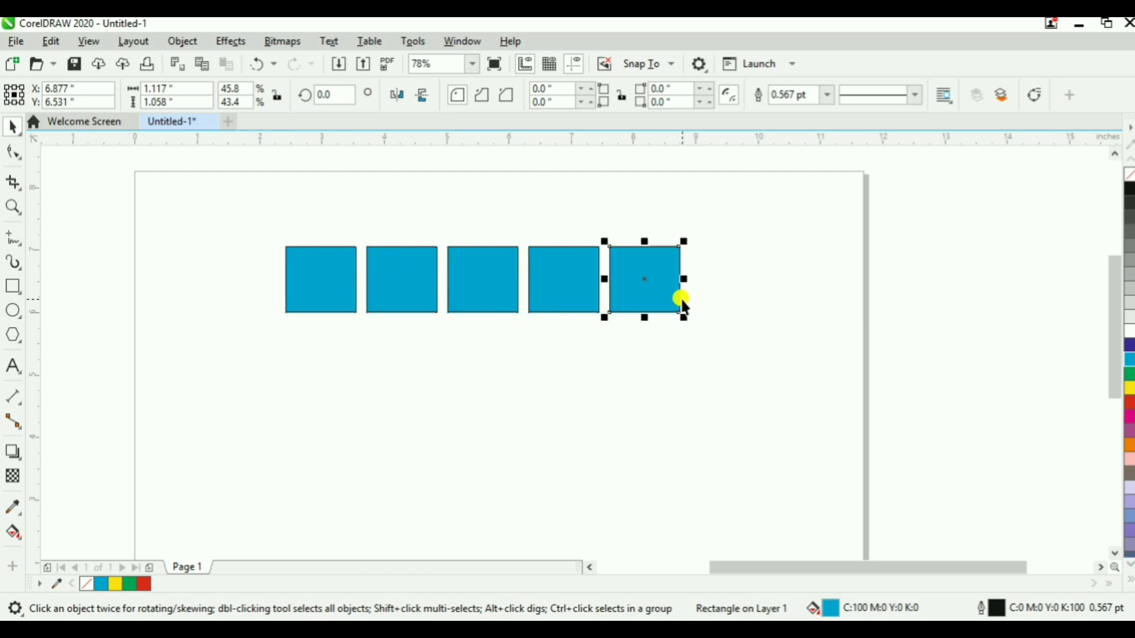
Copy the whole row of five straight down to about Y 5.34 inches and repeat the copy to make four rows
left_click(750, 279)
key("ctrl+a")
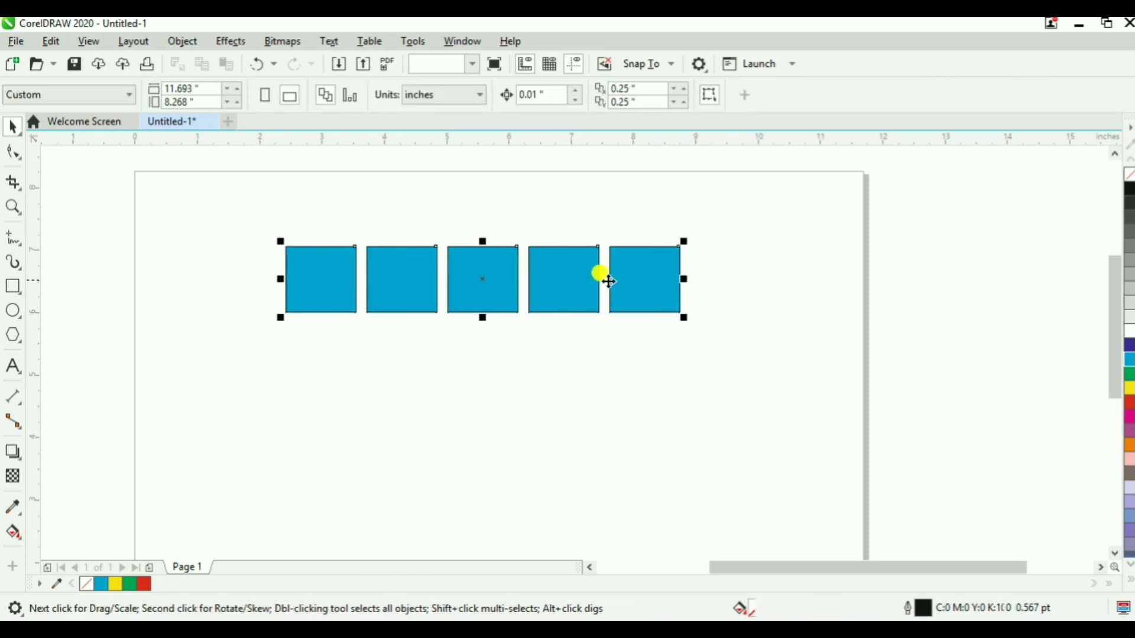
left_click_drag(562, 286, 566, 350)
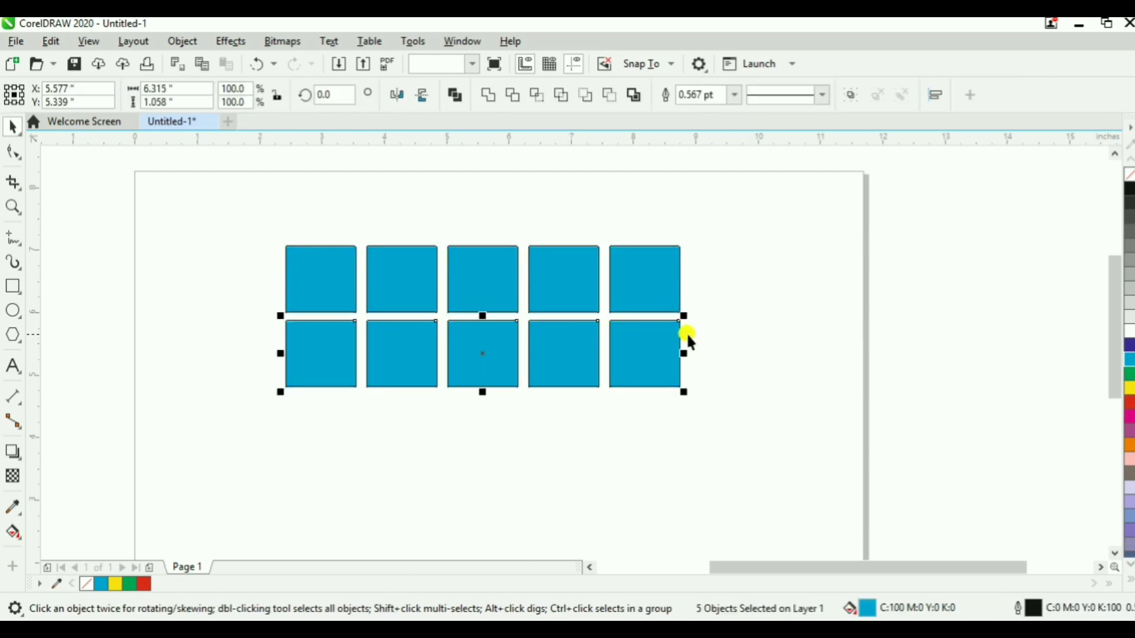
key("ctrl+r")
key("ctrl+r")
left_click(700, 331)
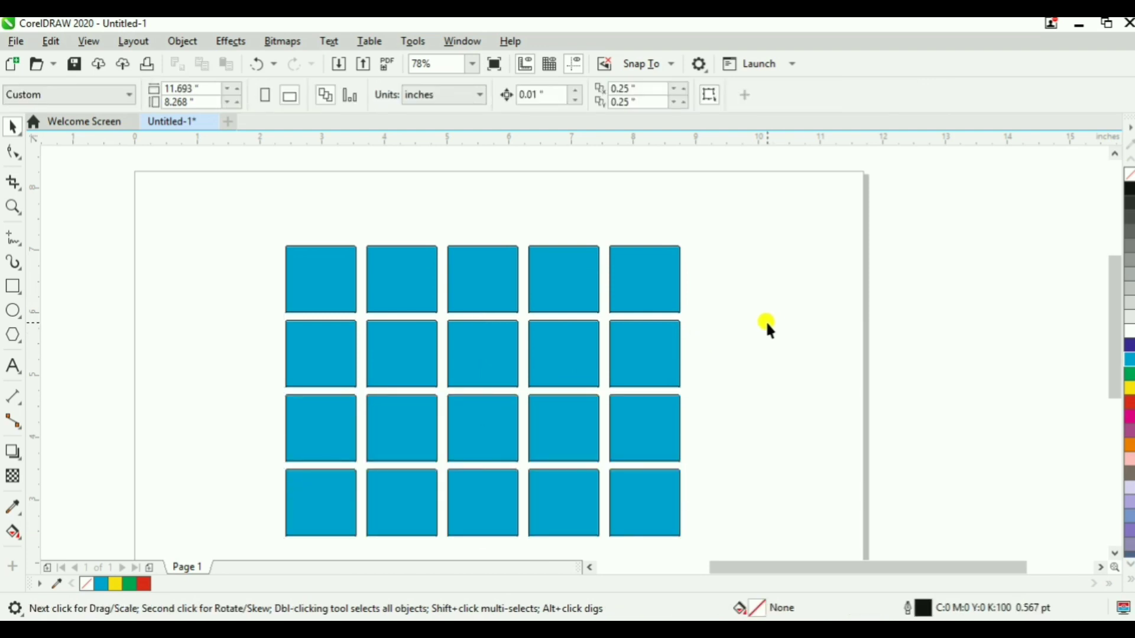
Undo the grid of copies until only the original cyan rectangle is left, and deselect it
key("ctrl+z")
key("ctrl+z")
key("ctrl+z")
key("ctrl+z")
key("ctrl+z")
key("ctrl+z")
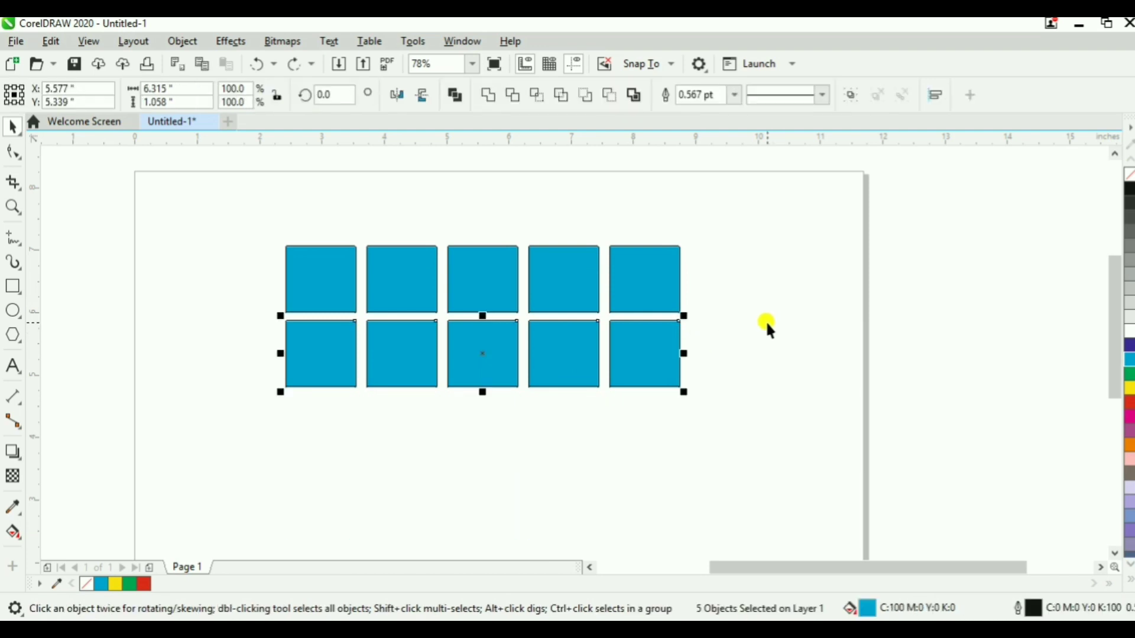
key("ctrl+z")
left_click(533, 278)
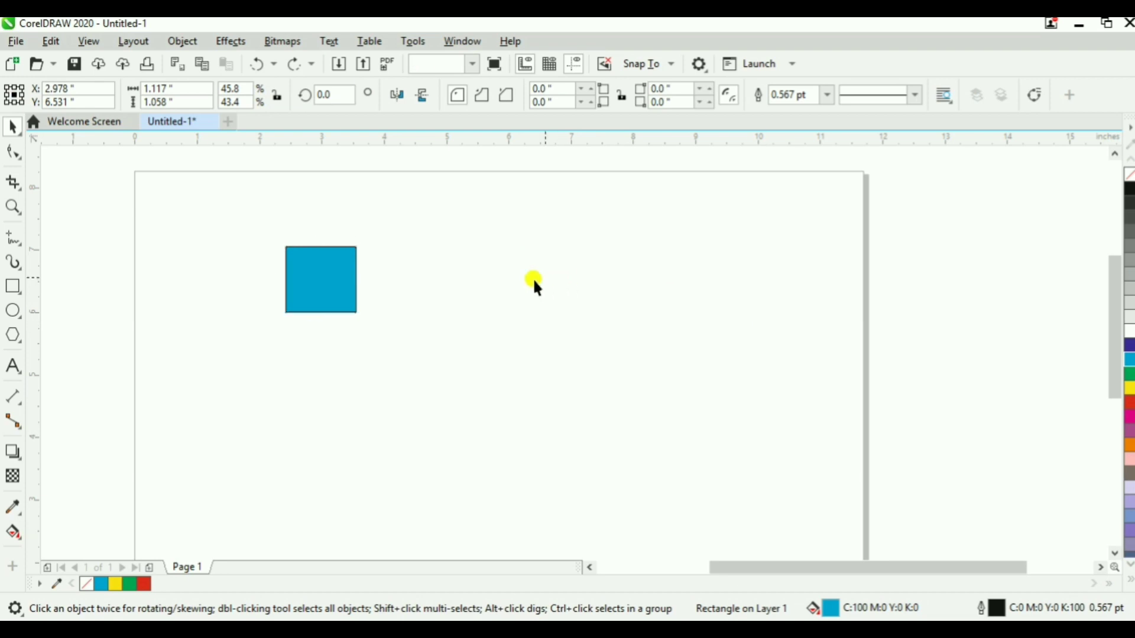
Copy the cyan rectangle straight to the right to about X 3.76 inches, overlapping the original
double_click(354, 270)
left_click(353, 270)
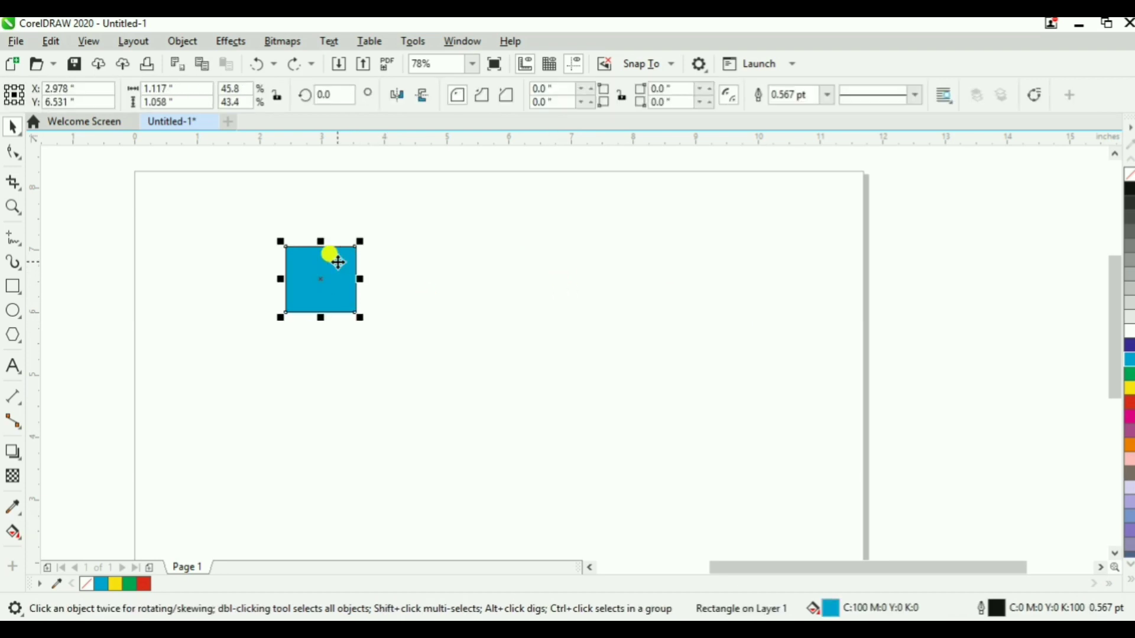
left_click_drag(337, 261, 388, 264)
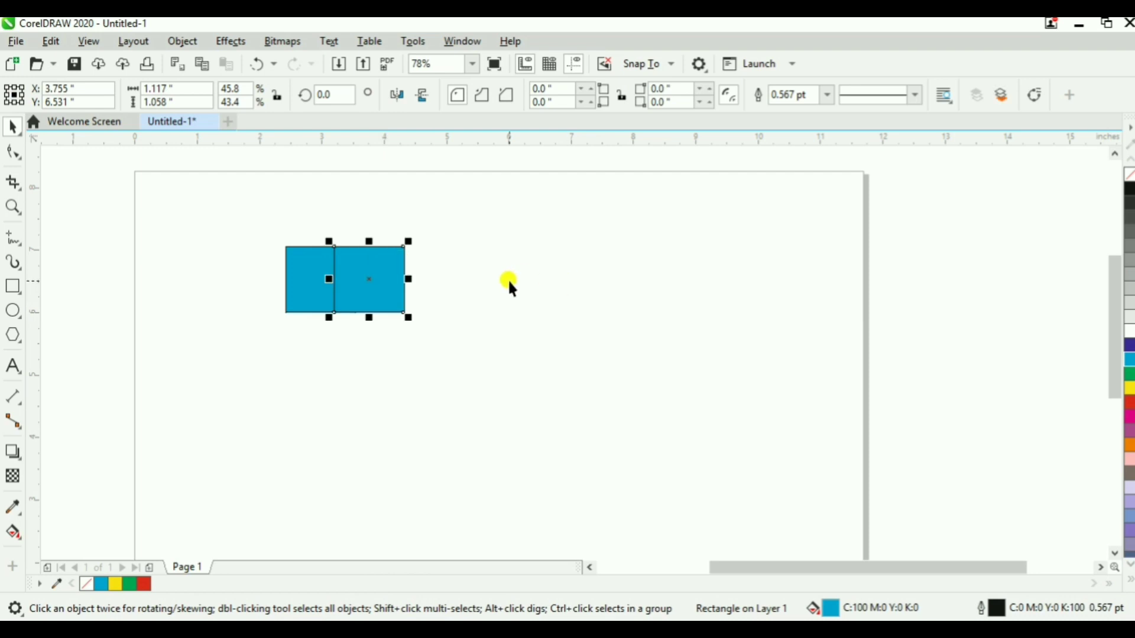
Repeat the rectangle's sideways copy four more times to extend the overlapping row
key("ctrl+r")
key("ctrl+r")
key("ctrl+r")
key("ctrl+r")
Undo the repeated copies and earlier placement until only the original cyan rectangle is left at its lower position
key("ctrl+z")
key("ctrl+z")
key("ctrl+z")
key("ctrl+z")
key("ctrl+z")
key("ctrl+z")
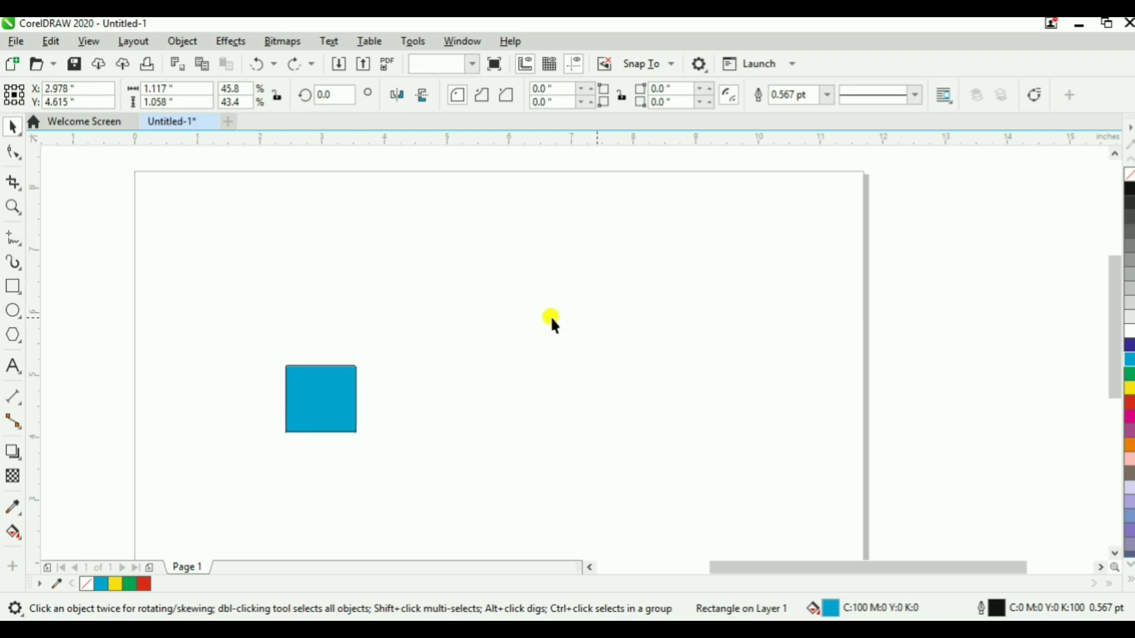
Move the cyan rectangle diagonally up to about X 4.4, Y 6.0 inches and reselect it
left_click(550, 319)
left_click_drag(346, 385, 433, 294)
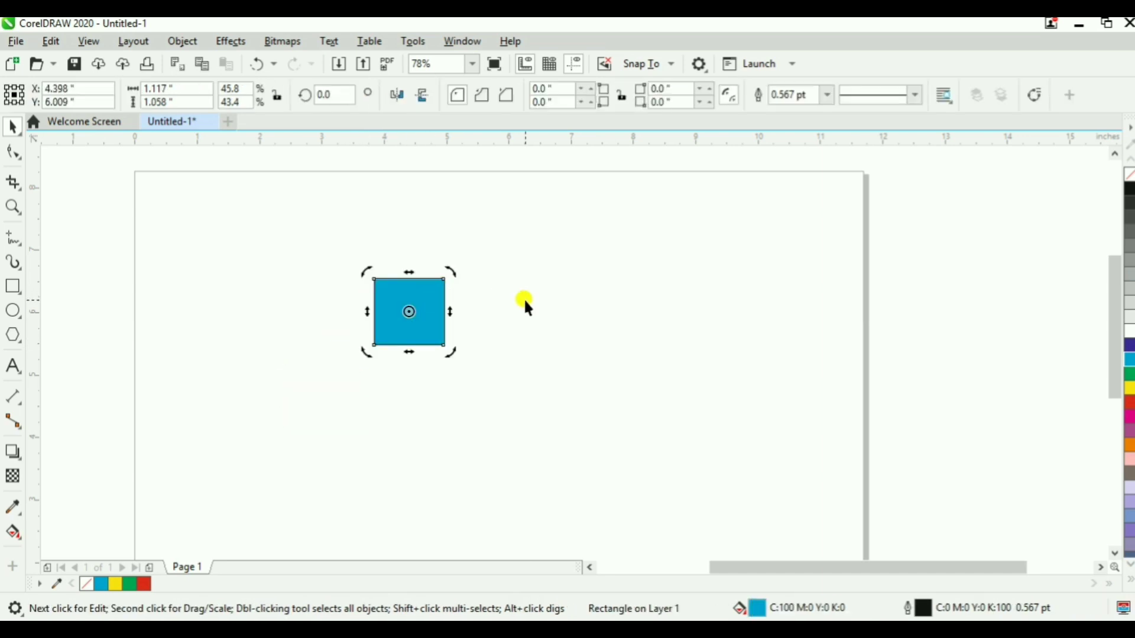
key("Escape")
left_click(399, 286)
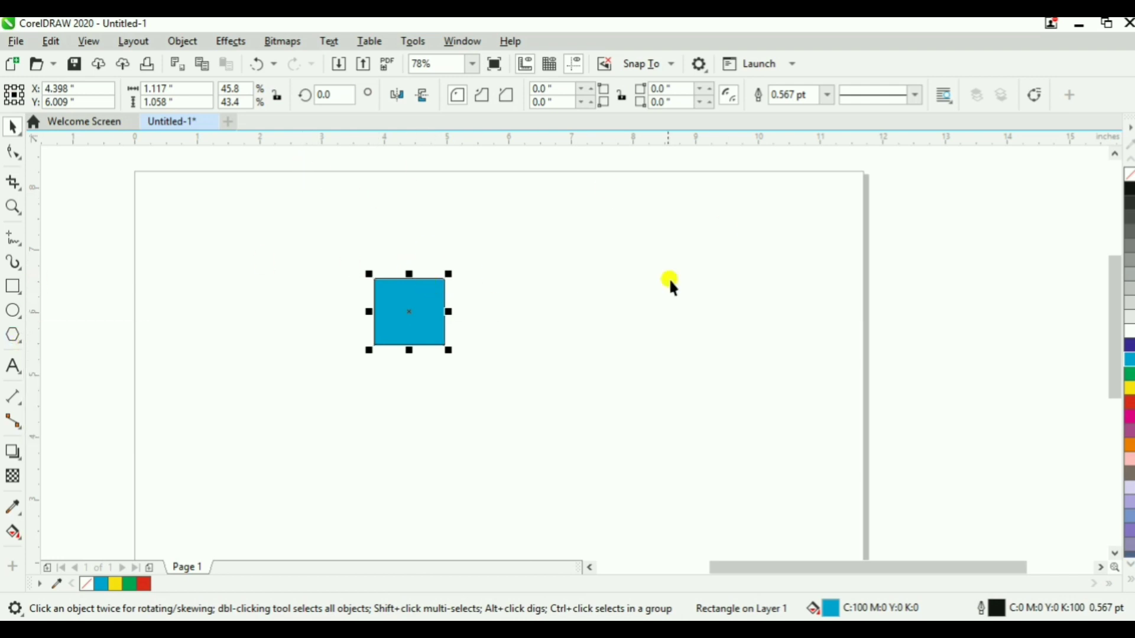
Delete the cyan rectangle to clear the page
key("Escape")
left_click(396, 306)
key("Delete")
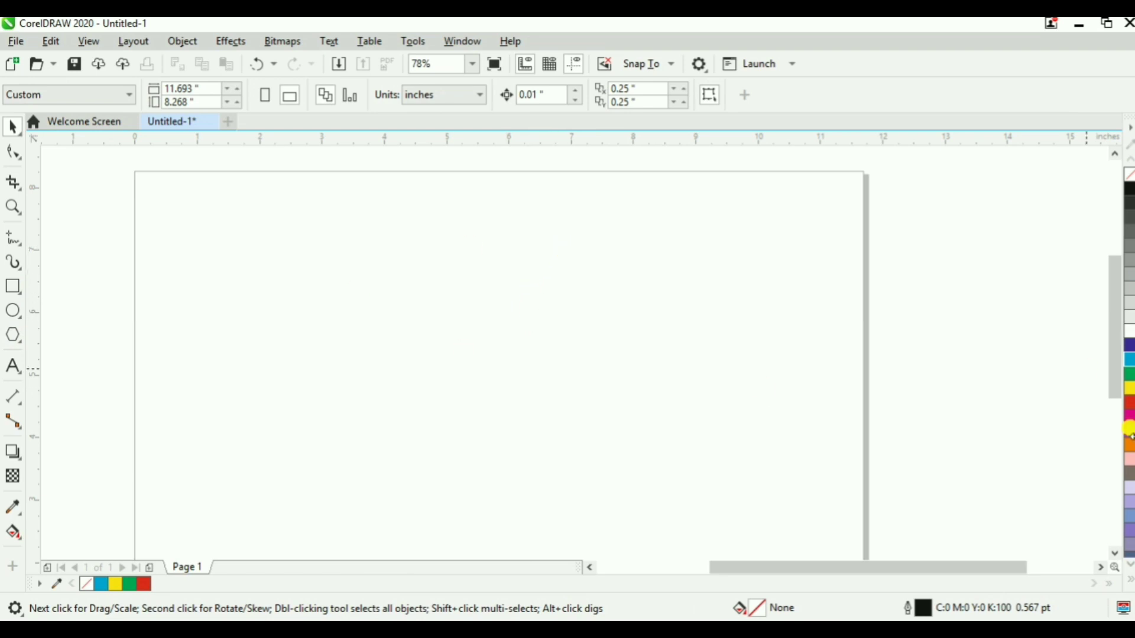
Choose the Bézier tool from the curve drawing tools and place a trial start point beside the page
left_click(1115, 561)
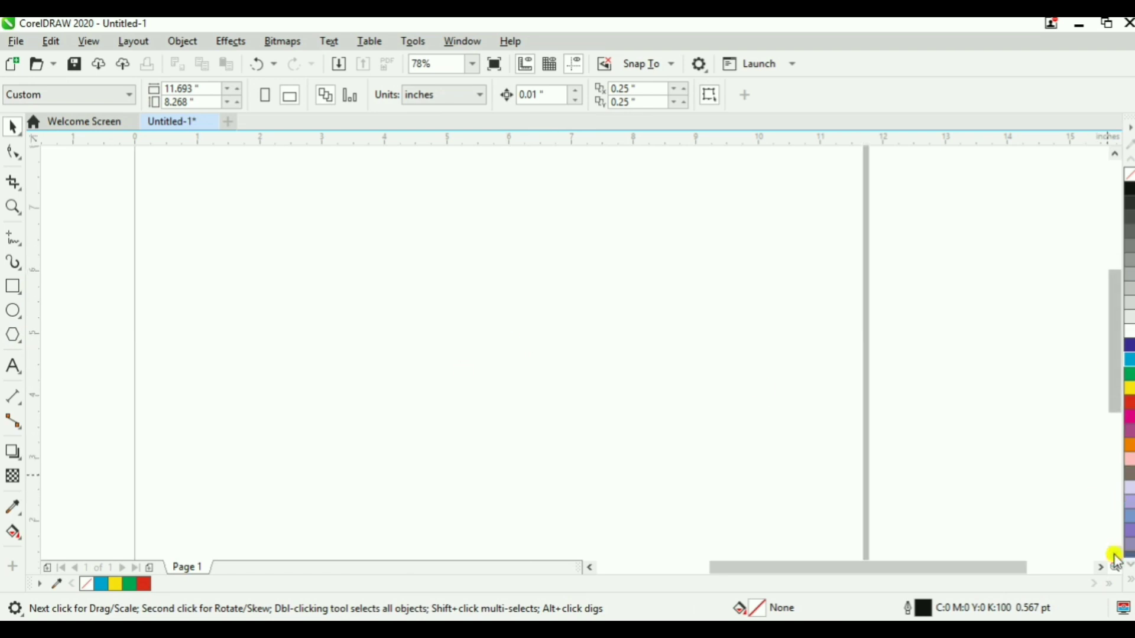
left_click_drag(917, 562, 884, 568)
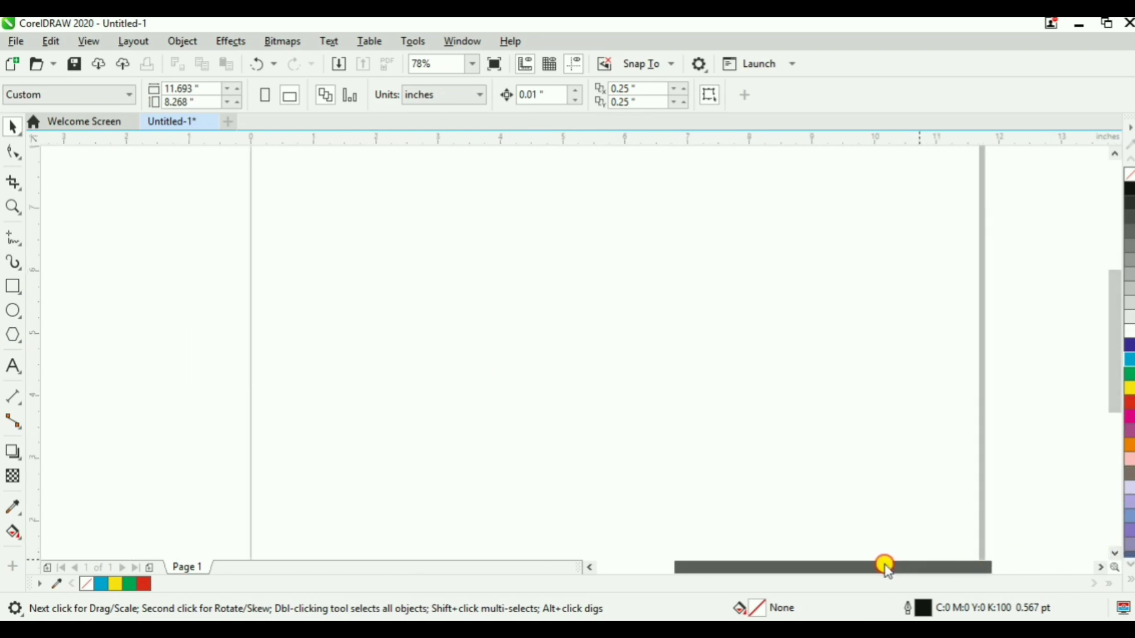
left_click(21, 247)
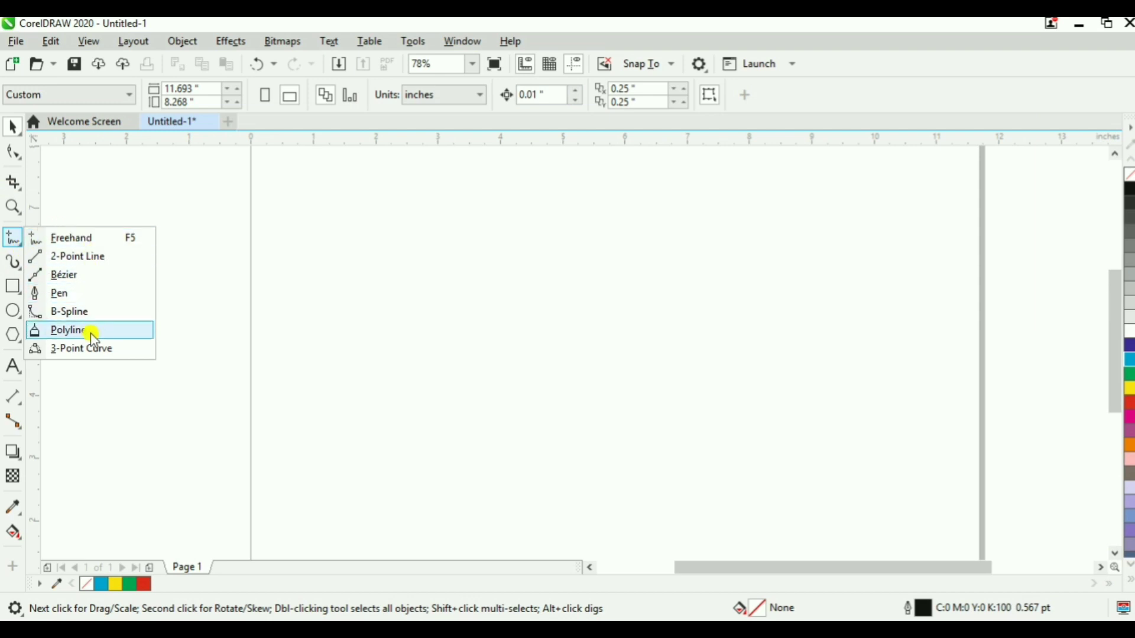
left_click(90, 277)
left_click(89, 278)
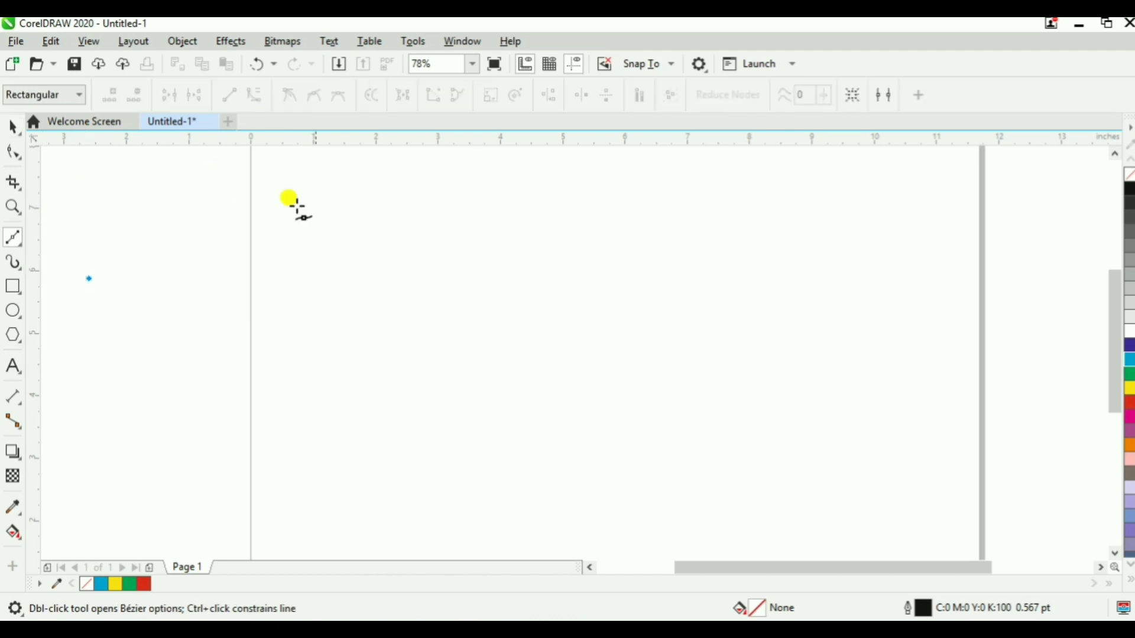
Switch back and forth between the Pick tool and the Bézier tool, ending with the Bézier tool active
key("space")
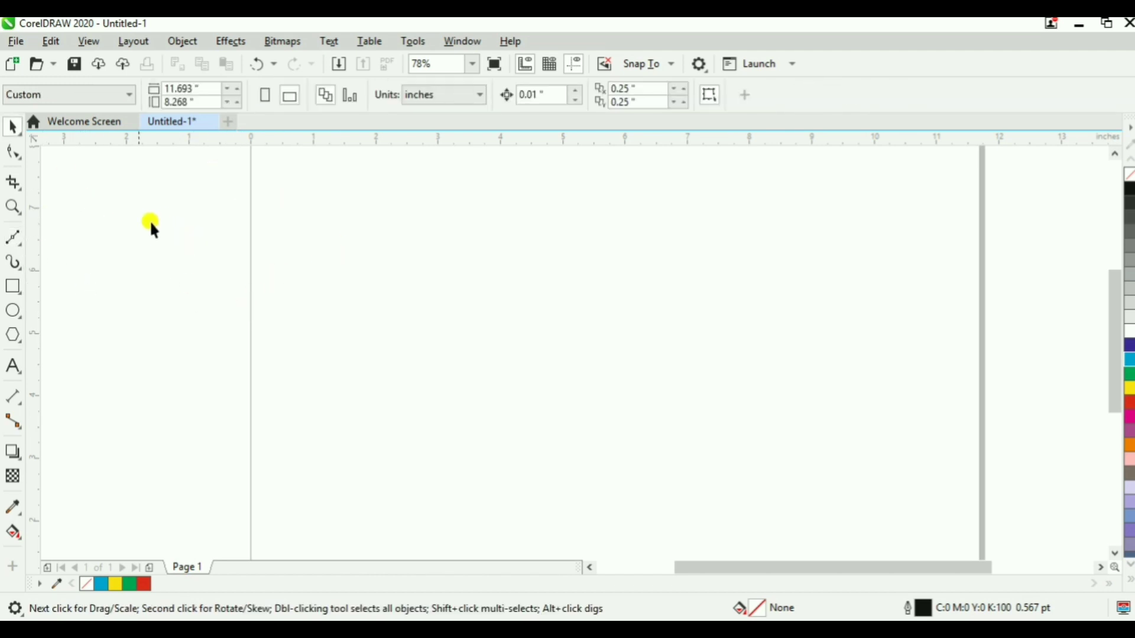
key("space")
key("space")
key("space")
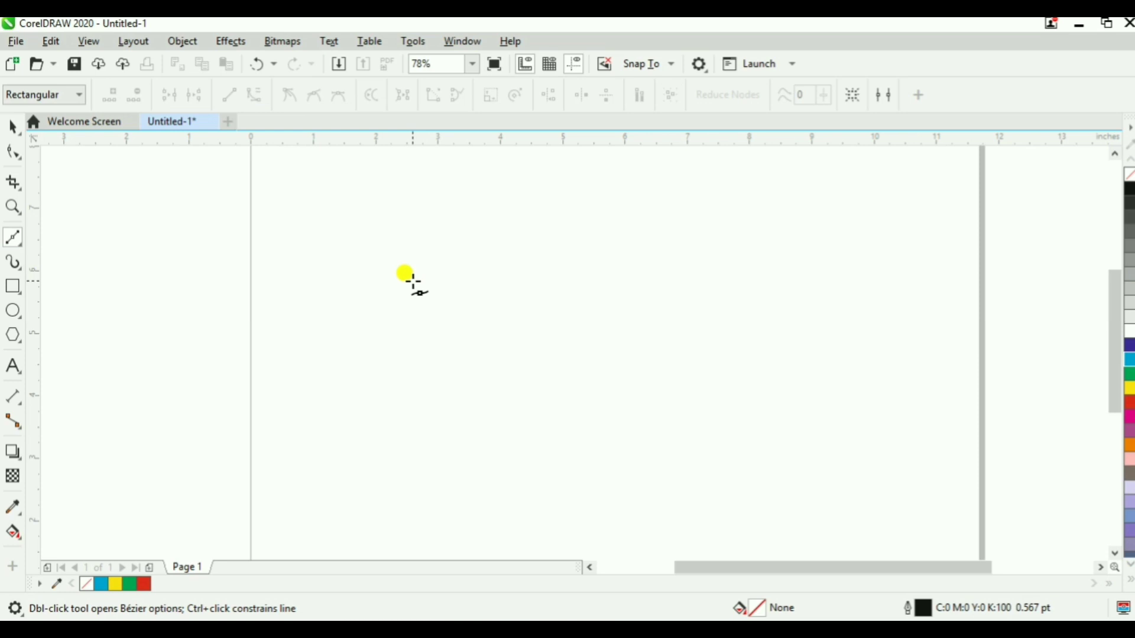
key("space")
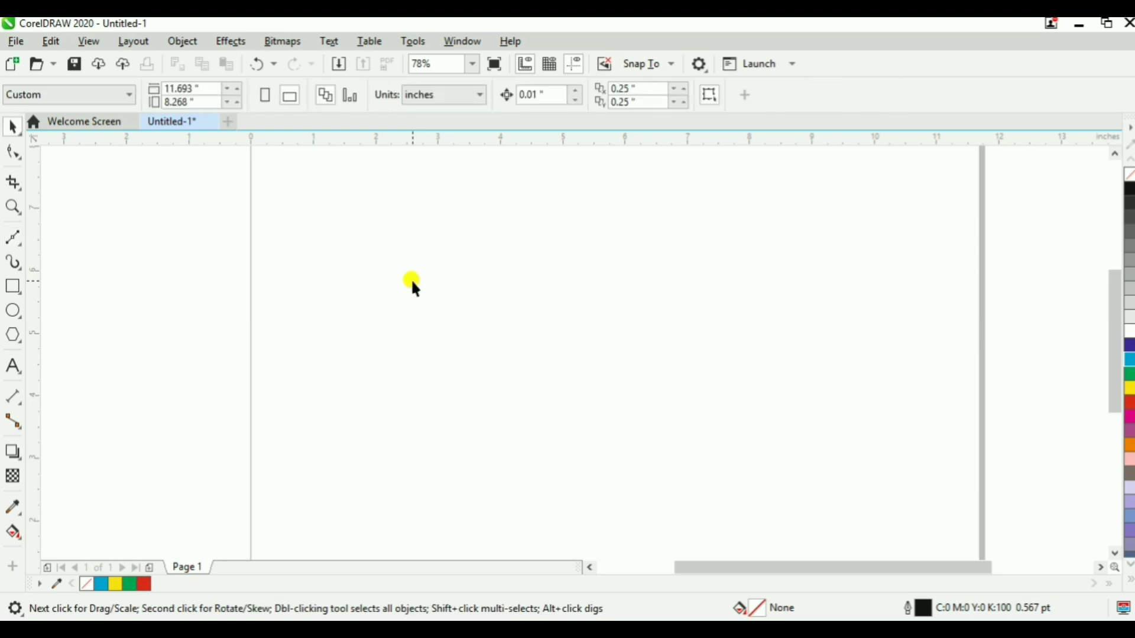
key("space")
key("space")
key("space")
key("space")
key("space")
key("space")
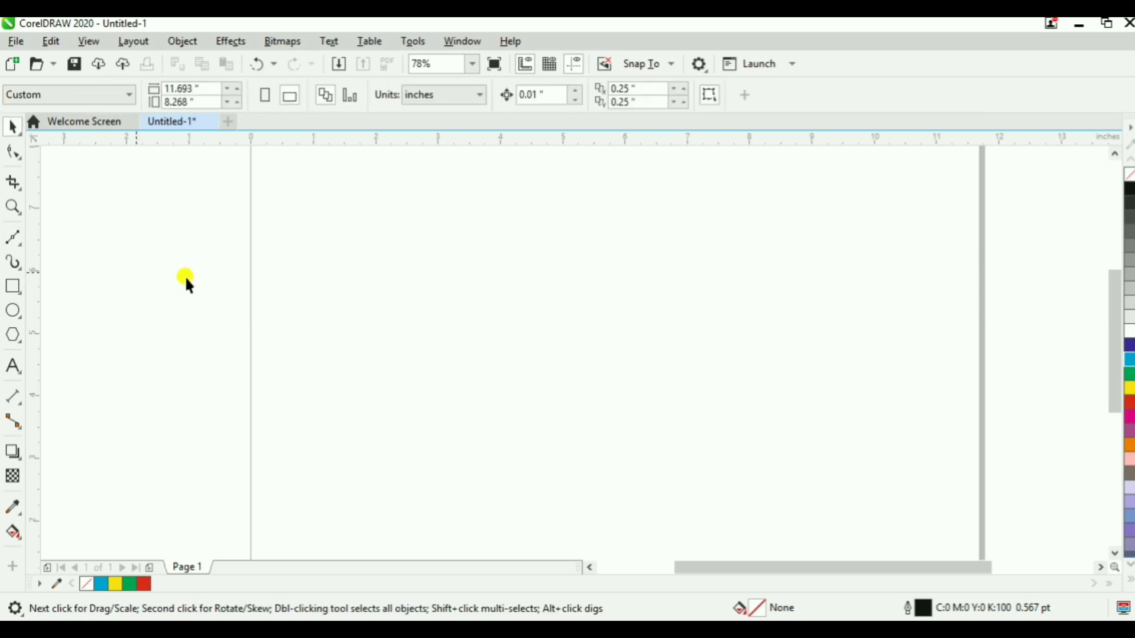
left_click(16, 238)
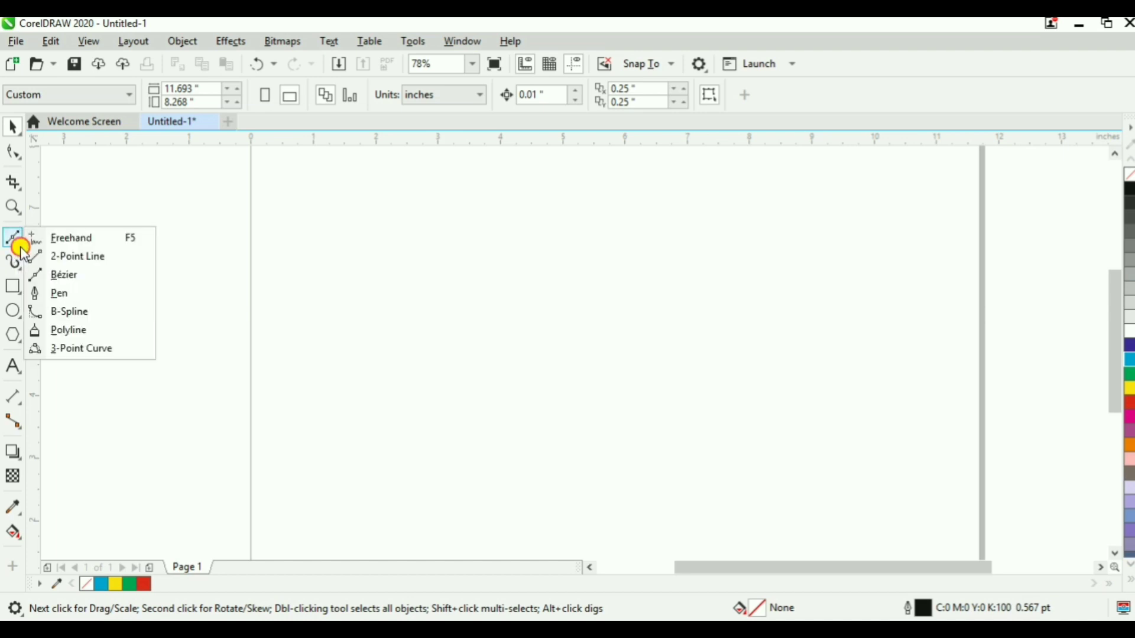
left_click(334, 309)
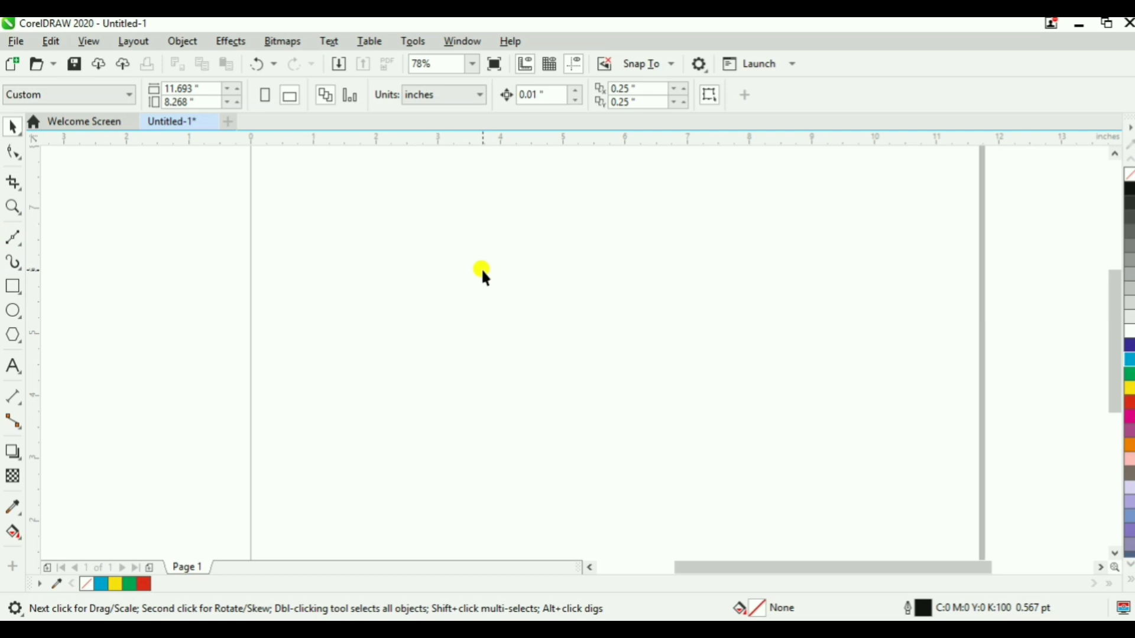
key("space")
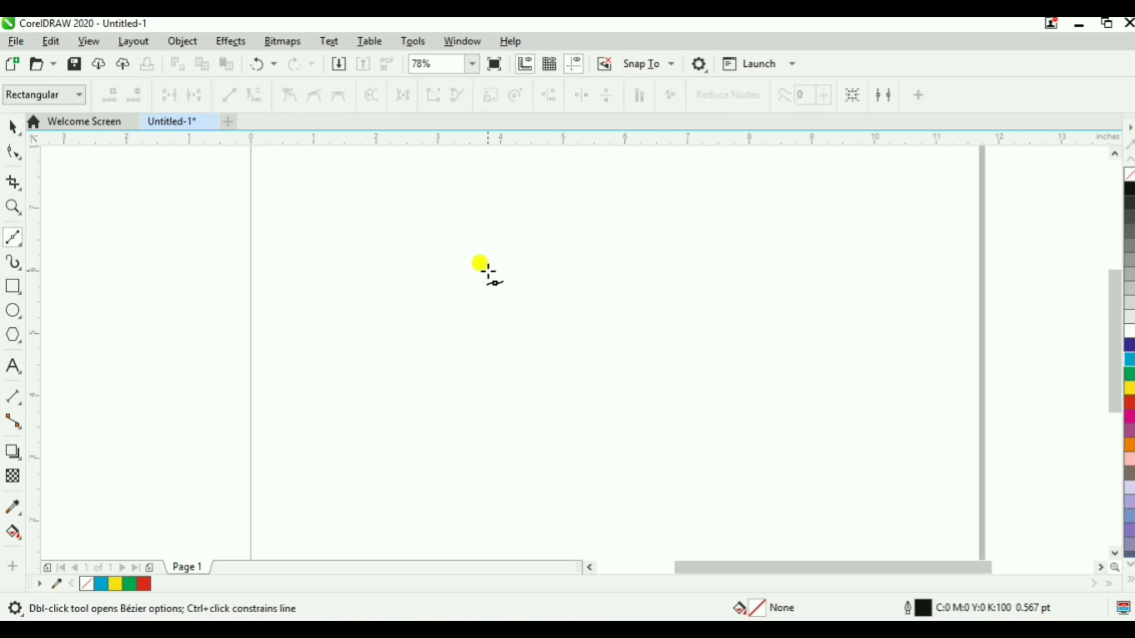
key("space")
key("space")
key("space")
key("space")
Draw a closed eight-corner shape about 5.7 inches wide with straight Bézier segments and try green and cyan fills
left_click(300, 291)
left_click(356, 394)
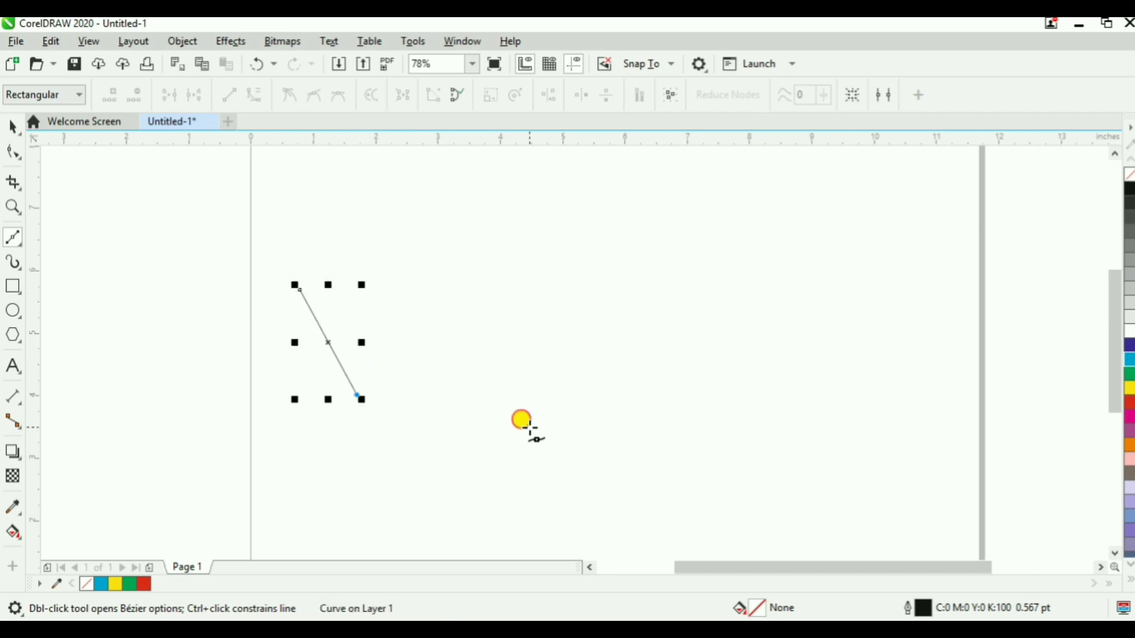
left_click(530, 427)
left_click(658, 324)
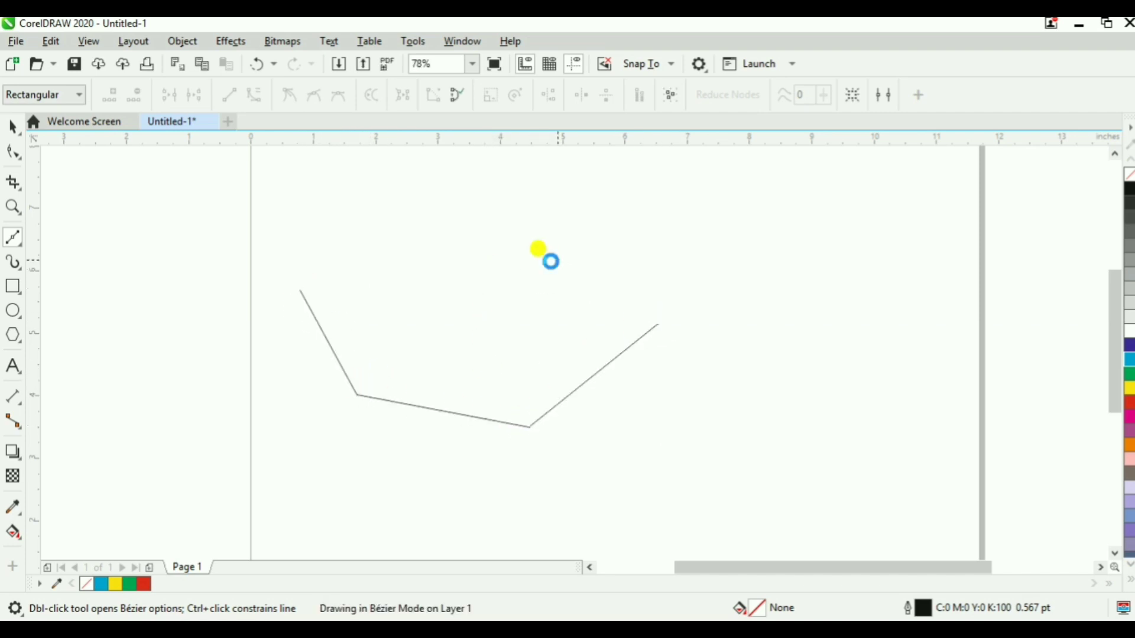
left_click(558, 260)
left_click(434, 213)
left_click(354, 251)
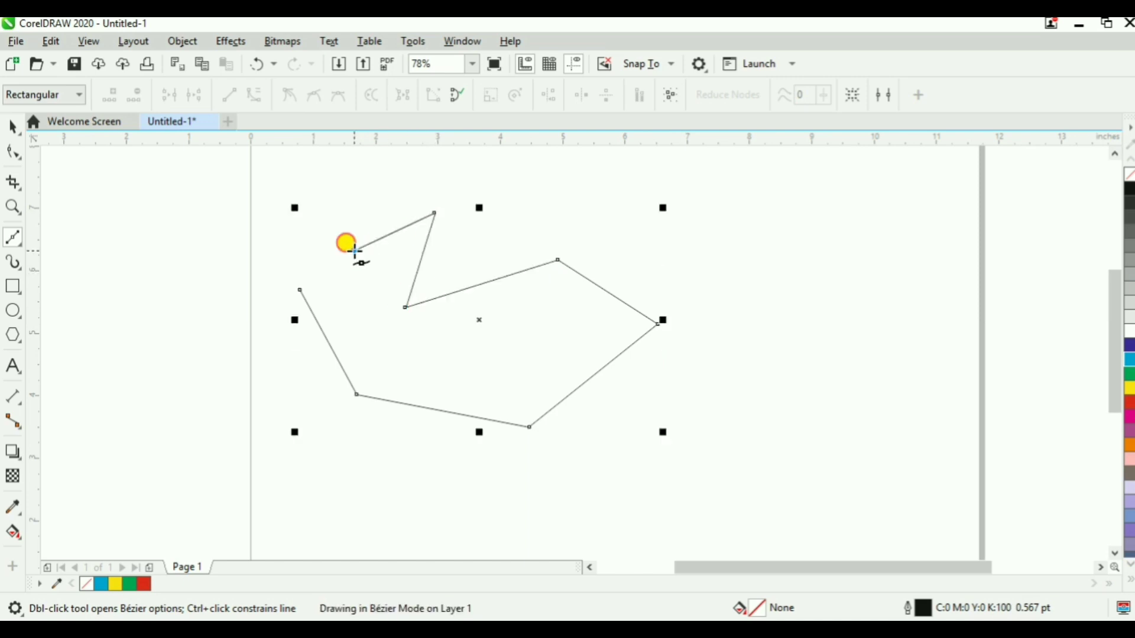
left_click(301, 290)
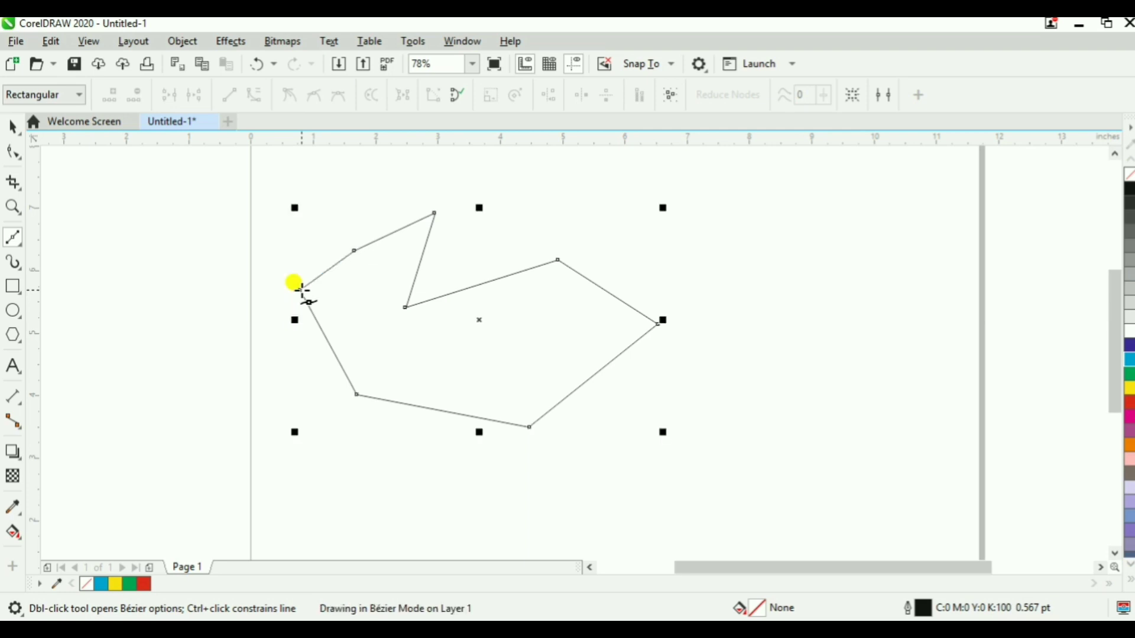
left_click(1129, 373)
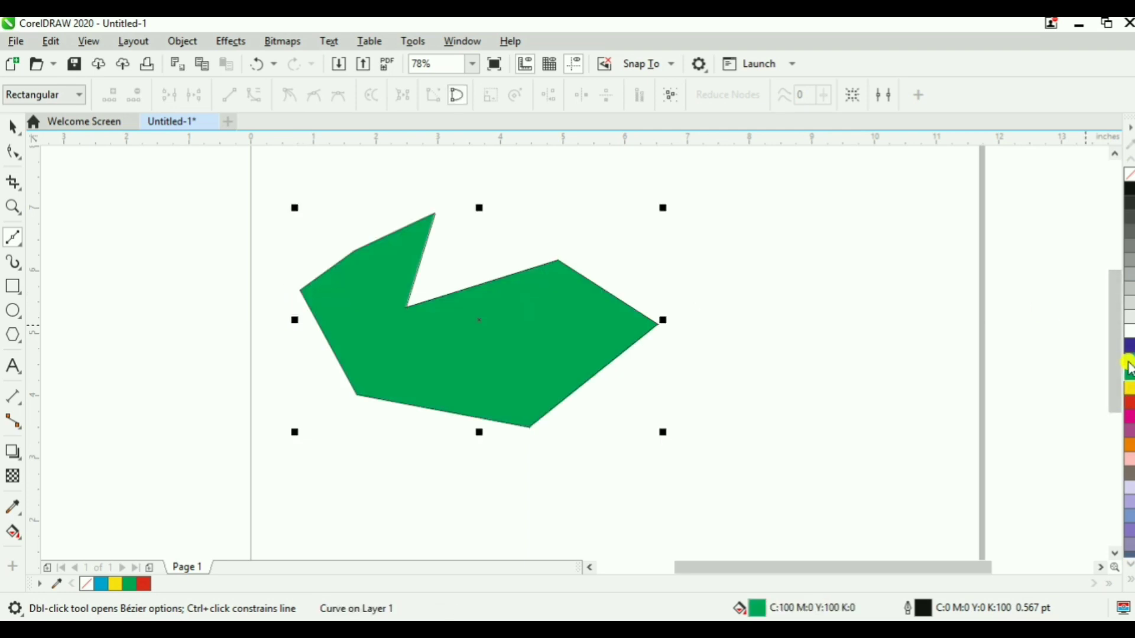
left_click(1129, 359)
Undo the fills and every segment of the eight-corner shape
key("ctrl+z")
key("ctrl+z")
key("ctrl+z")
key("ctrl+z")
key("ctrl+z")
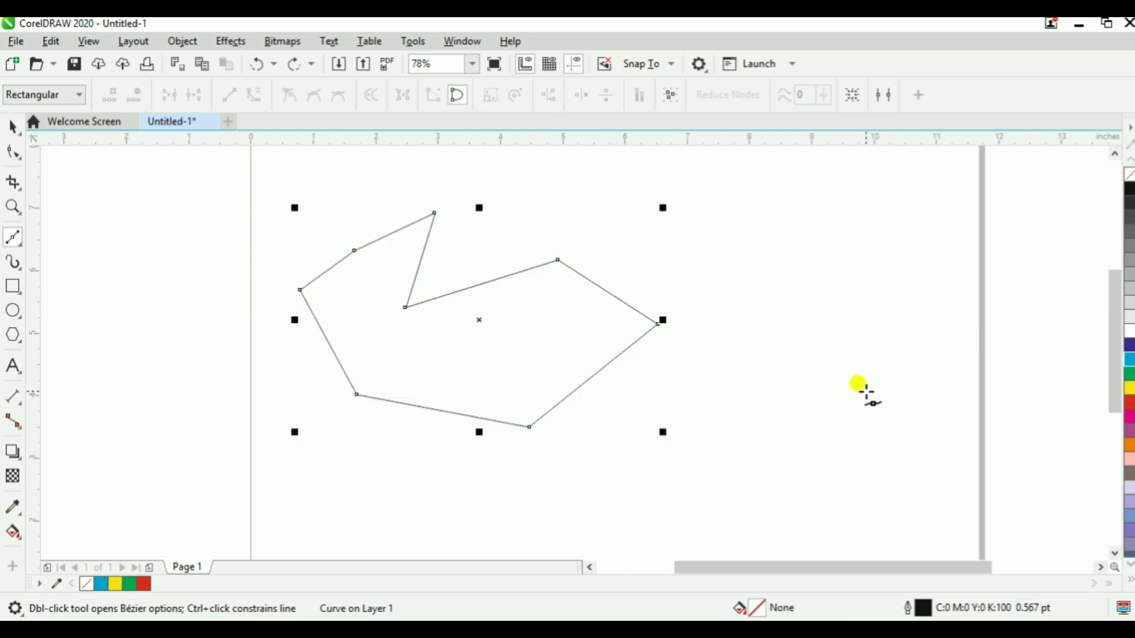
key("ctrl+z")
key("ctrl+z")
key("ctrl+z")
key("ctrl+z")
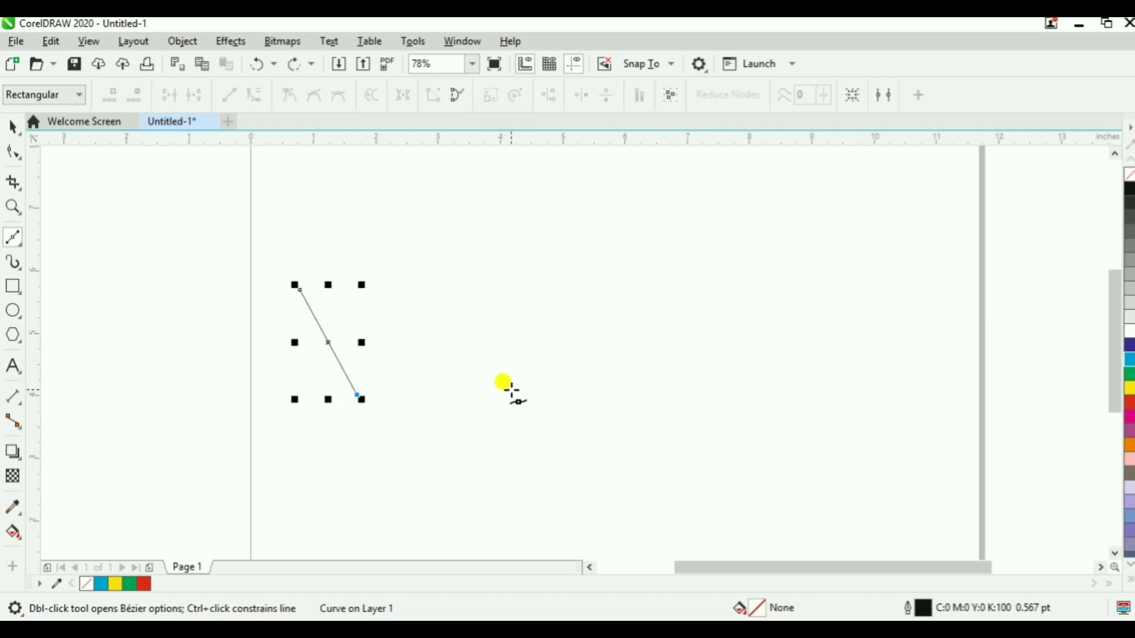
key("ctrl+z")
Draw a closed, irregular 14-node shape about 8.2 inches wide across the page with straight Bézier segments
left_click(397, 275)
left_click(438, 416)
left_click(641, 411)
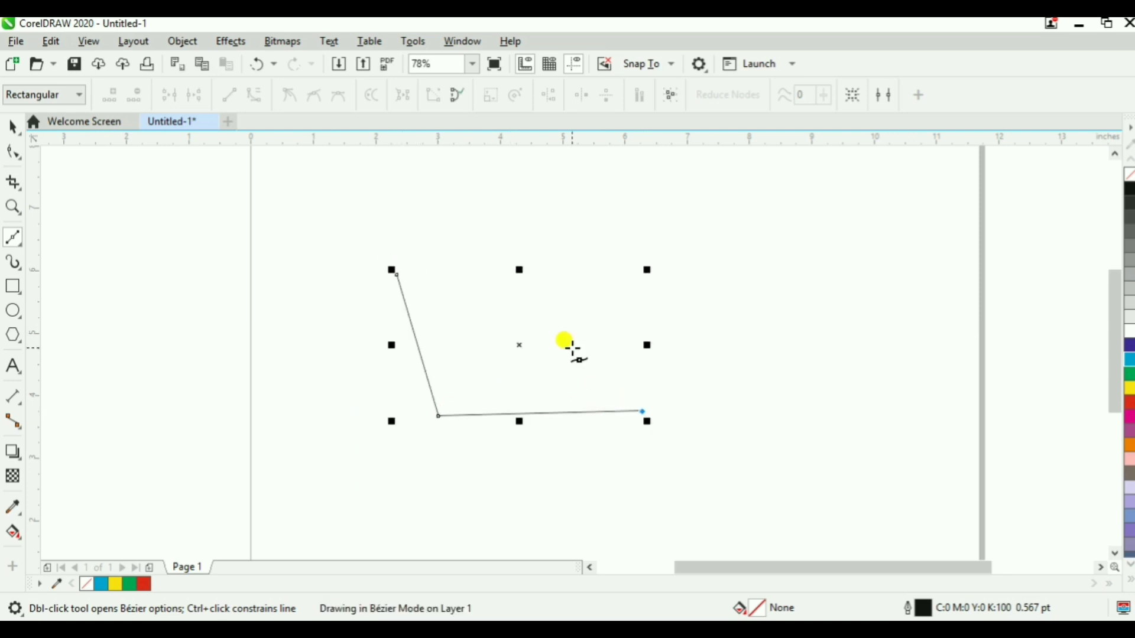
left_click(603, 319)
left_click(910, 308)
left_click(635, 237)
left_click(532, 324)
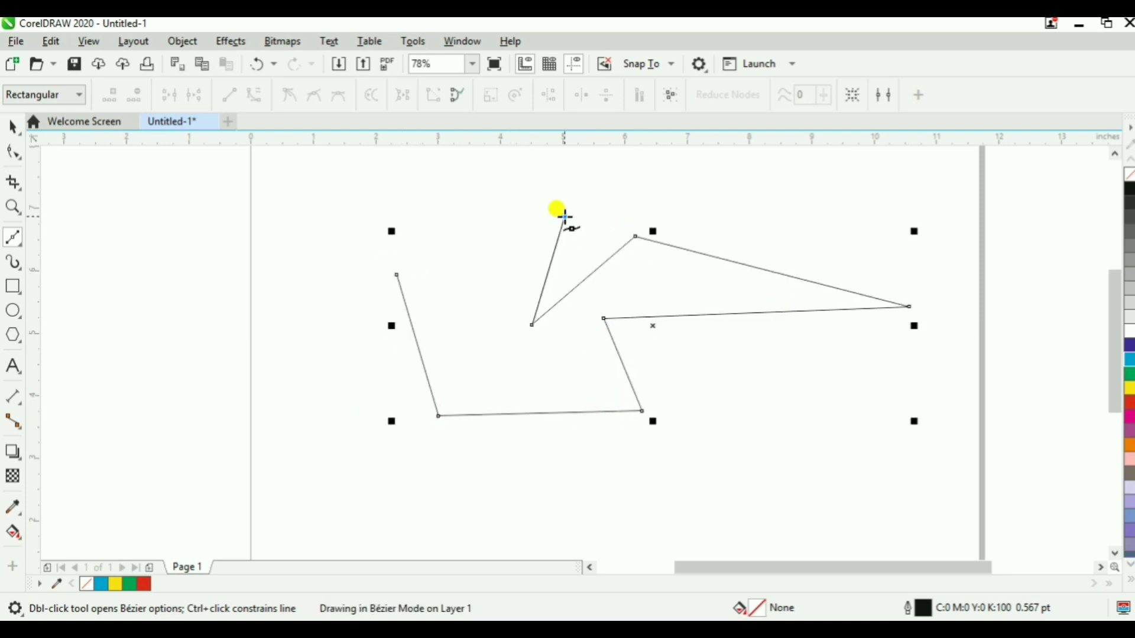
left_click(565, 217)
left_click(498, 206)
left_click(490, 313)
left_click(567, 339)
left_click(481, 358)
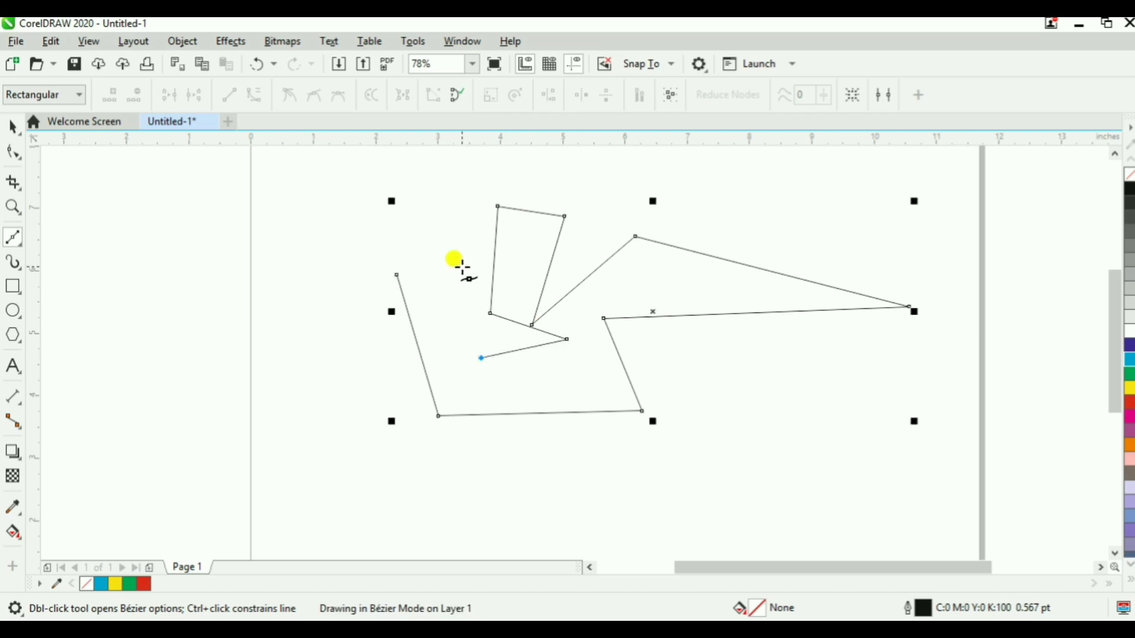
left_click(462, 265)
left_click(452, 223)
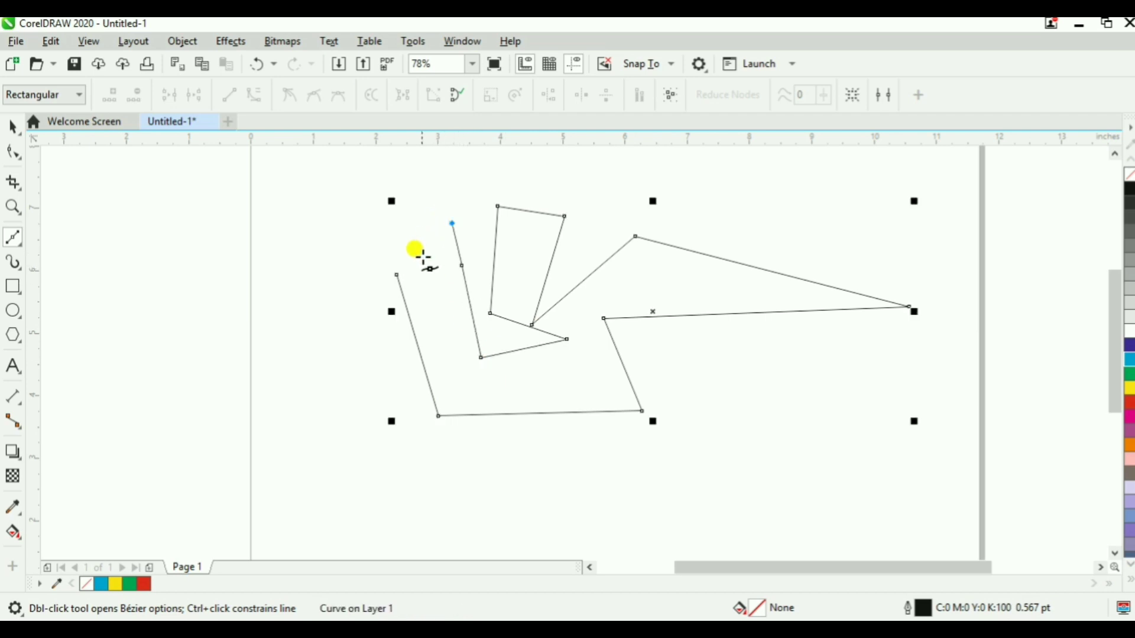
left_click(397, 273)
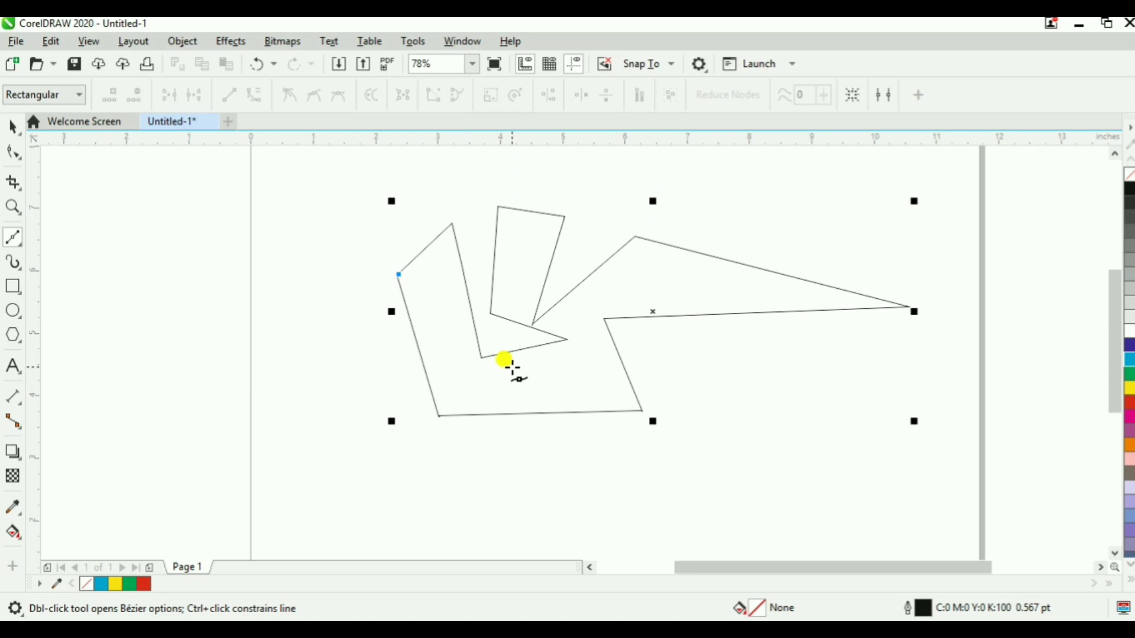
Check the Freehand/Bézier tool options without changing them and select the zigzag outline with the Shape tool
double_click(21, 244)
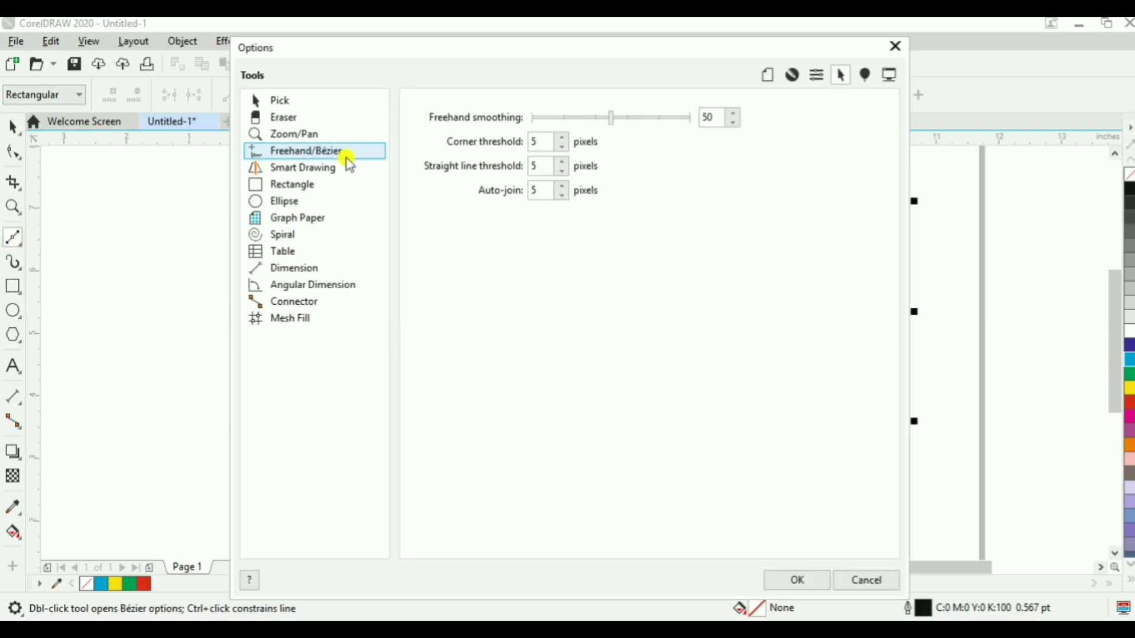
left_click(895, 45)
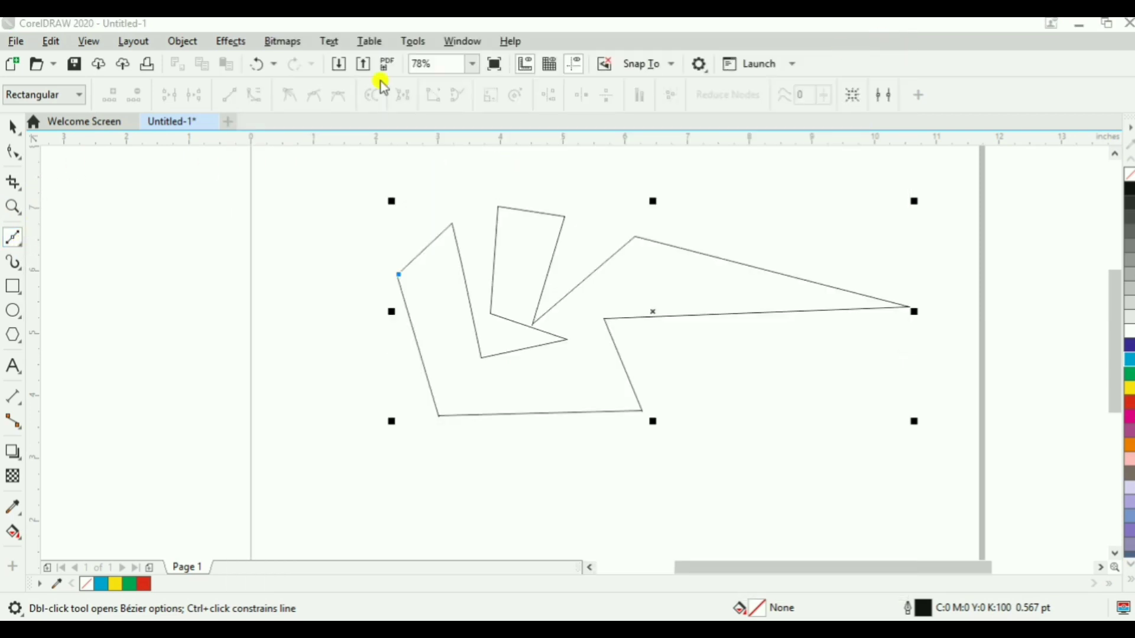
left_click(23, 157)
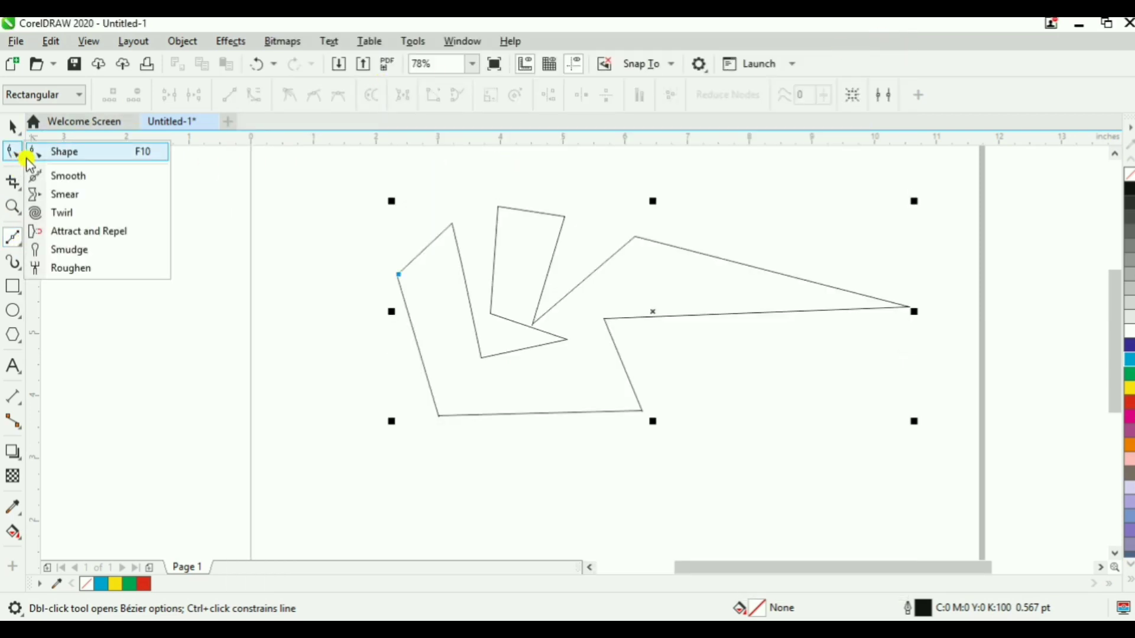
left_click(81, 158)
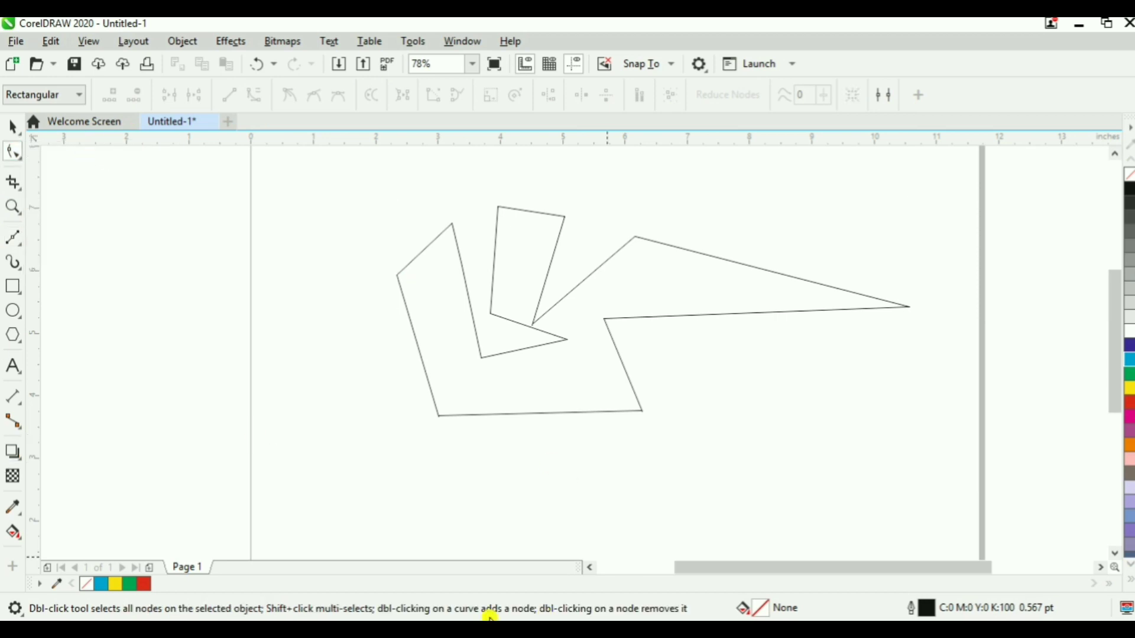
left_click(530, 409)
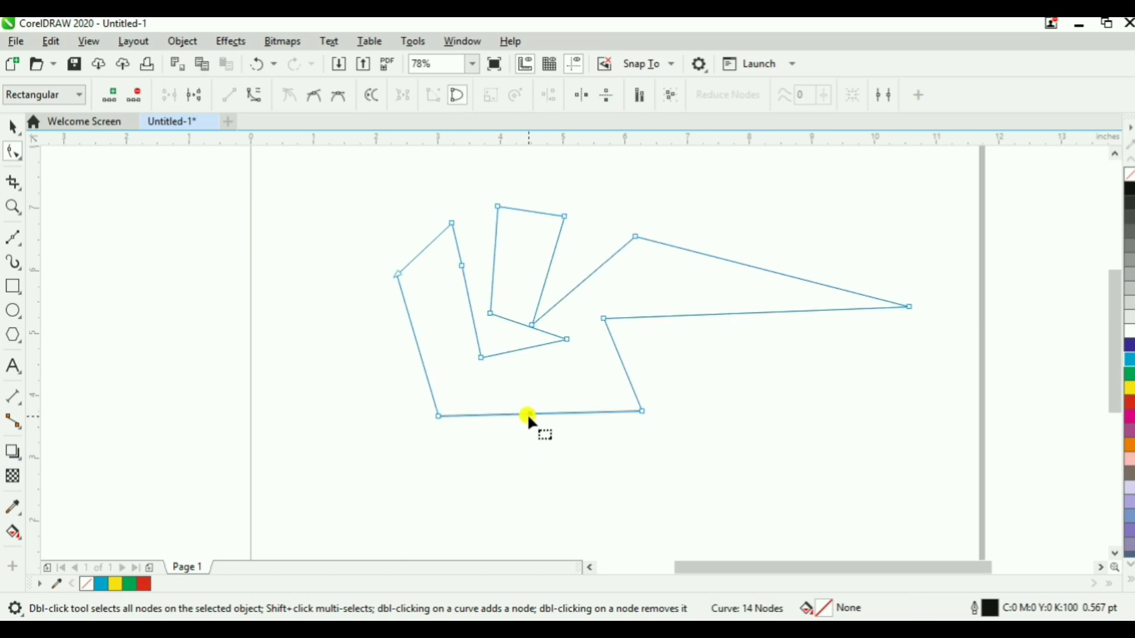
Convert the straight bottom edge of the shape to a curve and bow it downward
left_click(528, 414)
left_click(194, 97)
left_click(254, 95)
left_click_drag(541, 413, 577, 428)
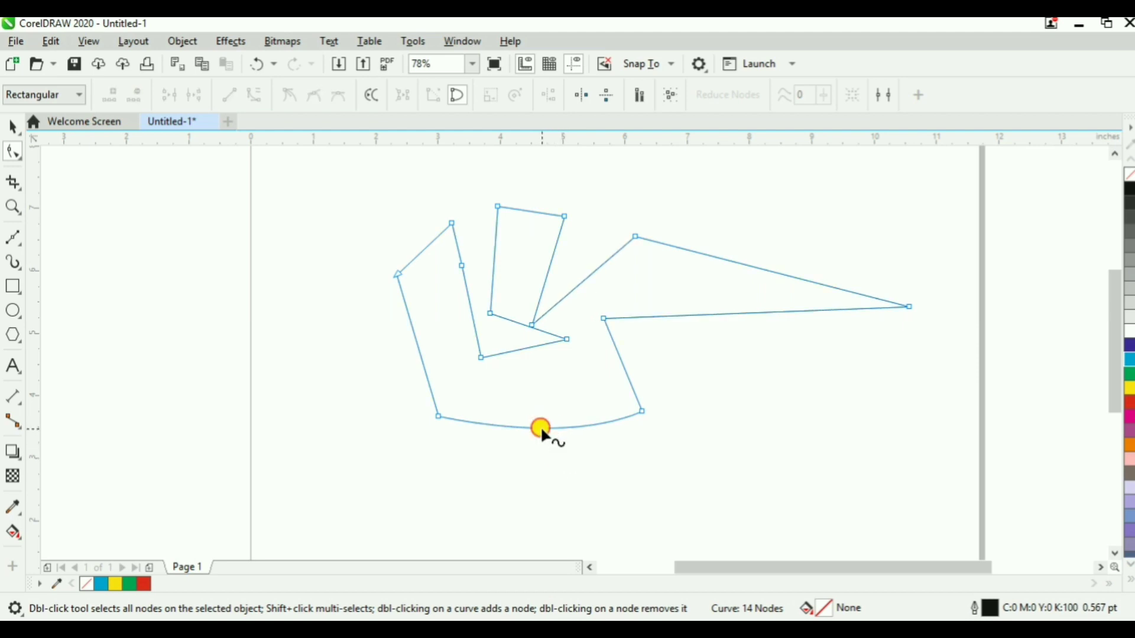
mouse_move(539, 429)
left_mouse_down()
mouse_move(525, 456)
mouse_move(540, 448)
mouse_move(526, 442)
left_mouse_up()
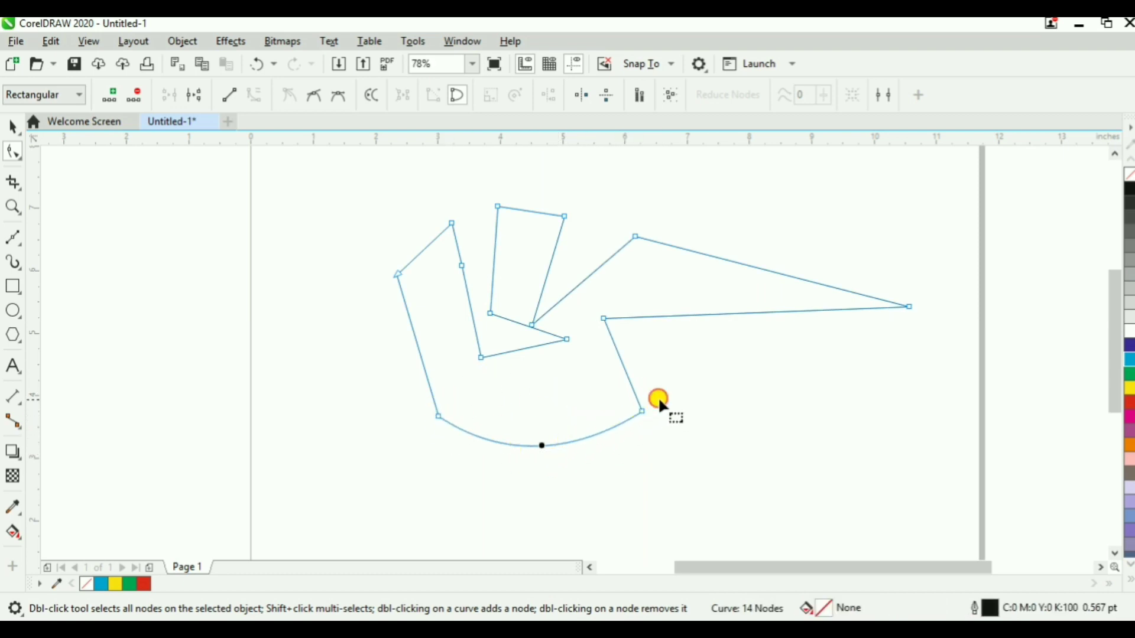
Reshape the bottom curve into an S by moving the control handles of its two end nodes
left_click_drag(658, 396, 620, 425)
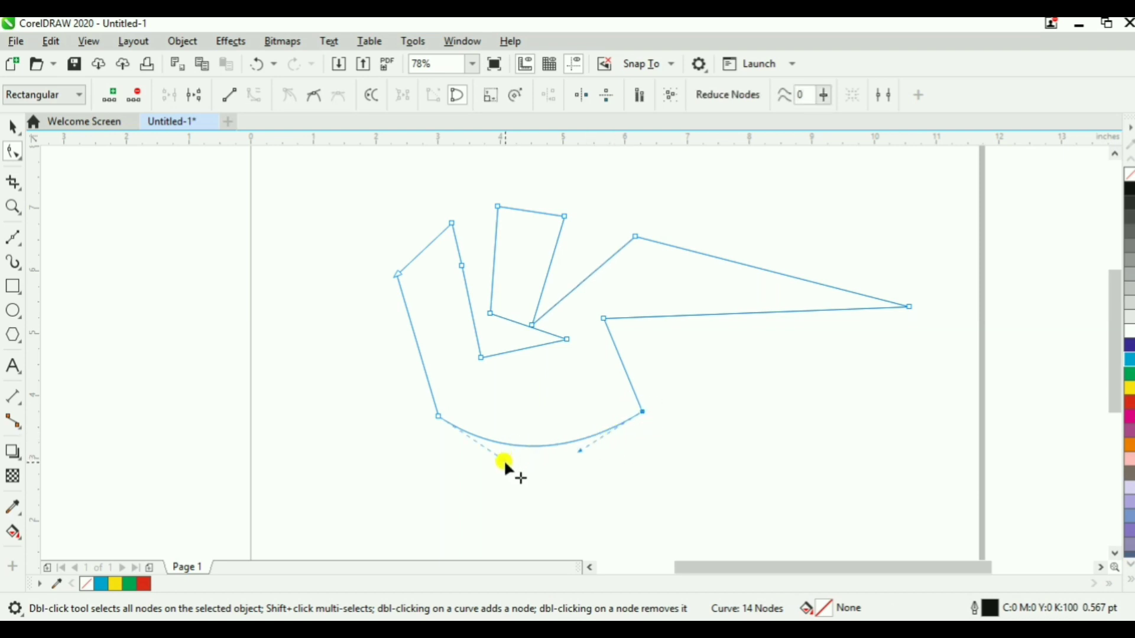
left_click_drag(504, 459, 474, 489)
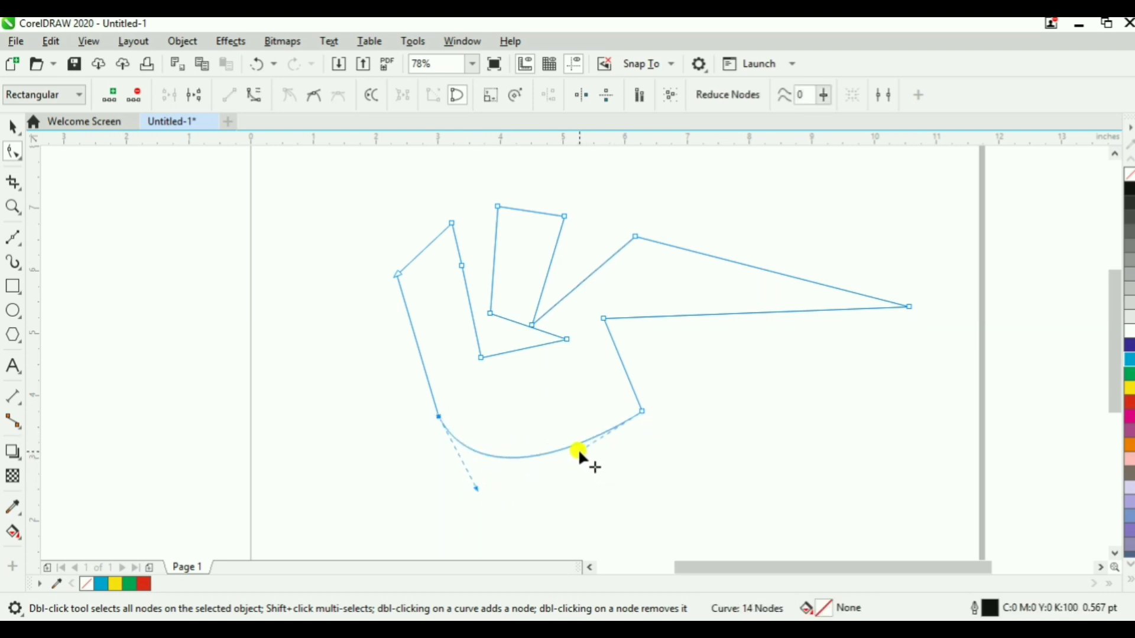
left_click_drag(578, 449, 555, 339)
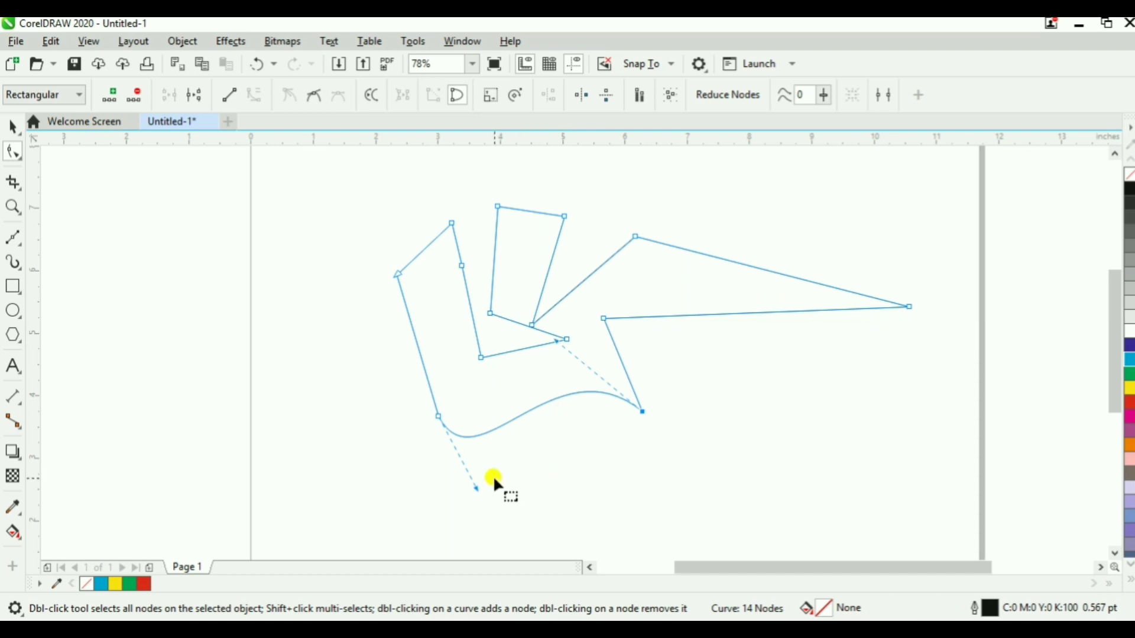
left_click_drag(473, 484, 503, 505)
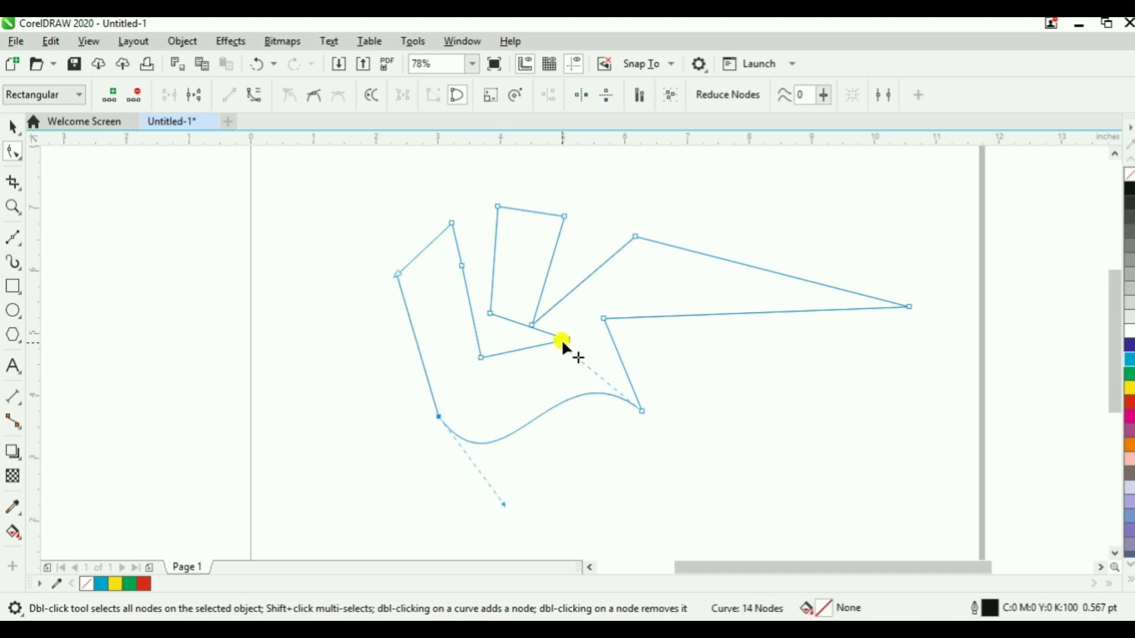
left_click_drag(554, 338, 534, 340)
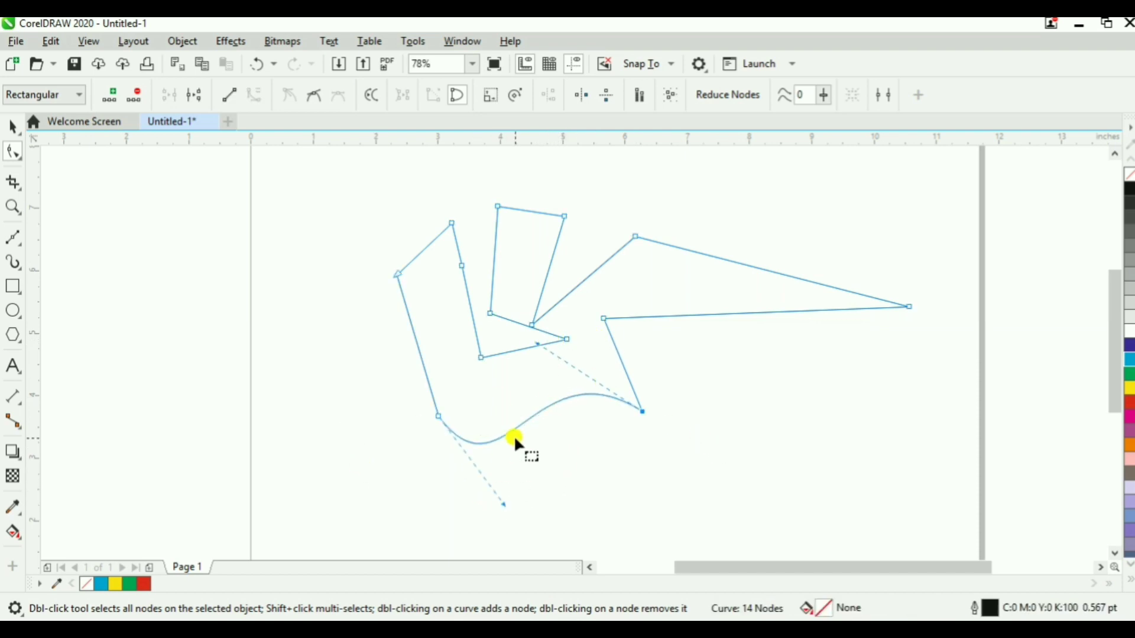
Convert the S-shaped bottom edge of the outline back to a straight line
left_click(538, 409)
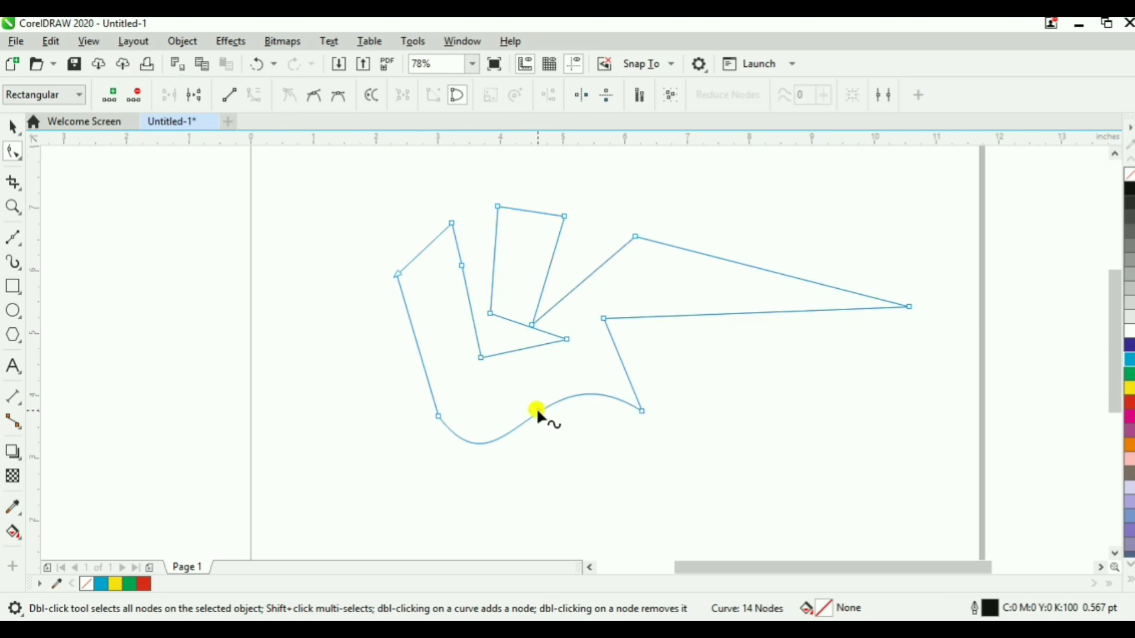
right_click(536, 409)
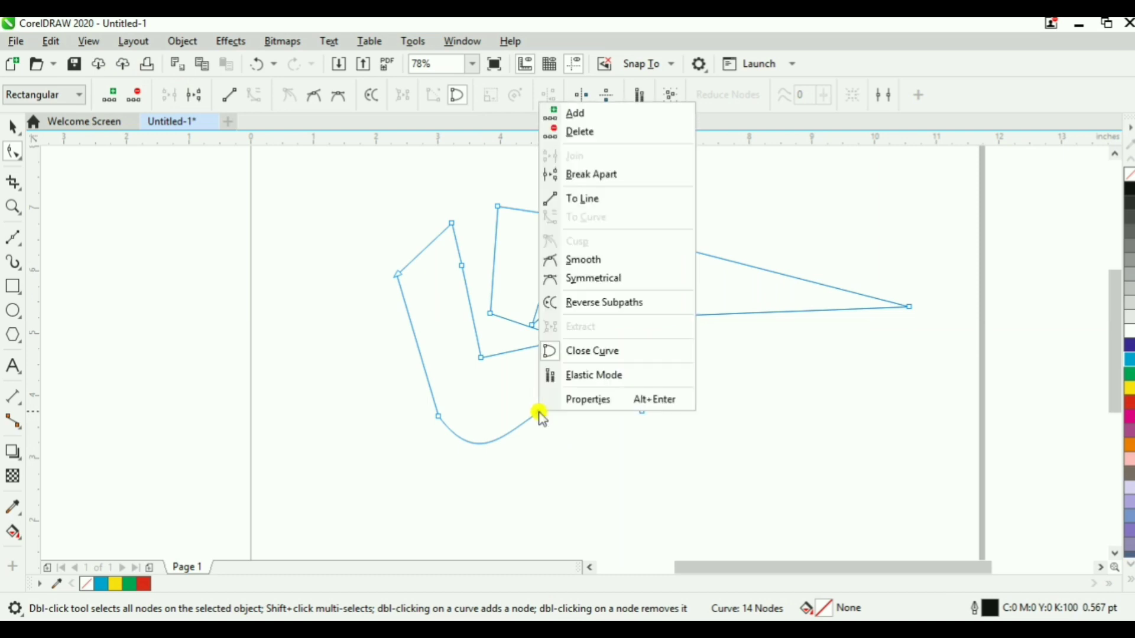
left_click(627, 201)
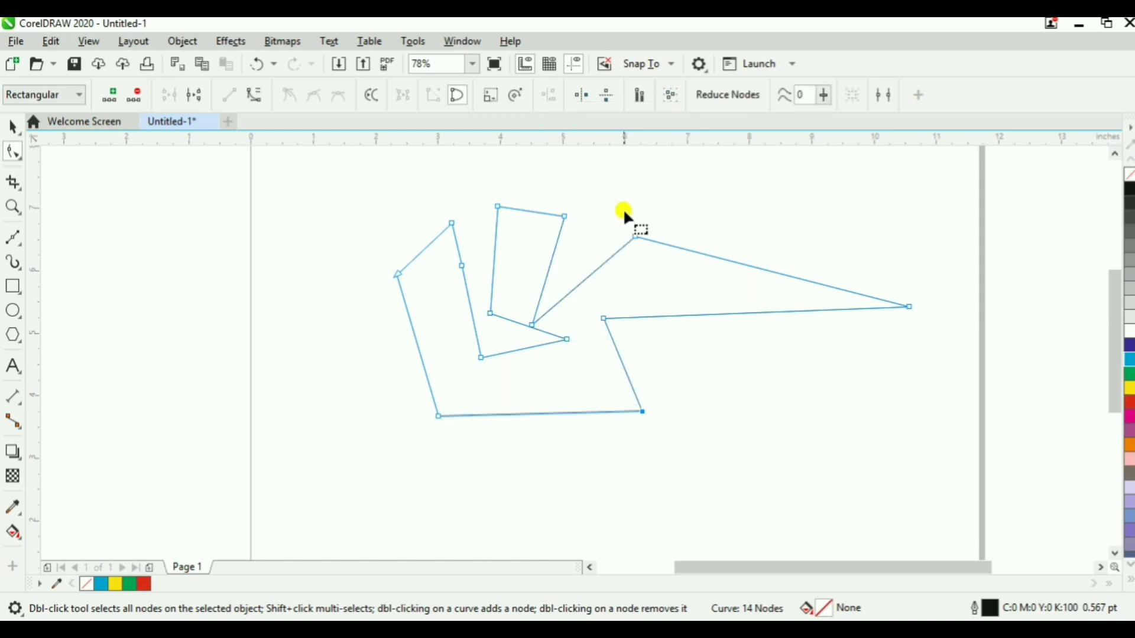
Add a node midway along the straight bottom edge, pull it downward and delete it, doing this twice
right_click(541, 413)
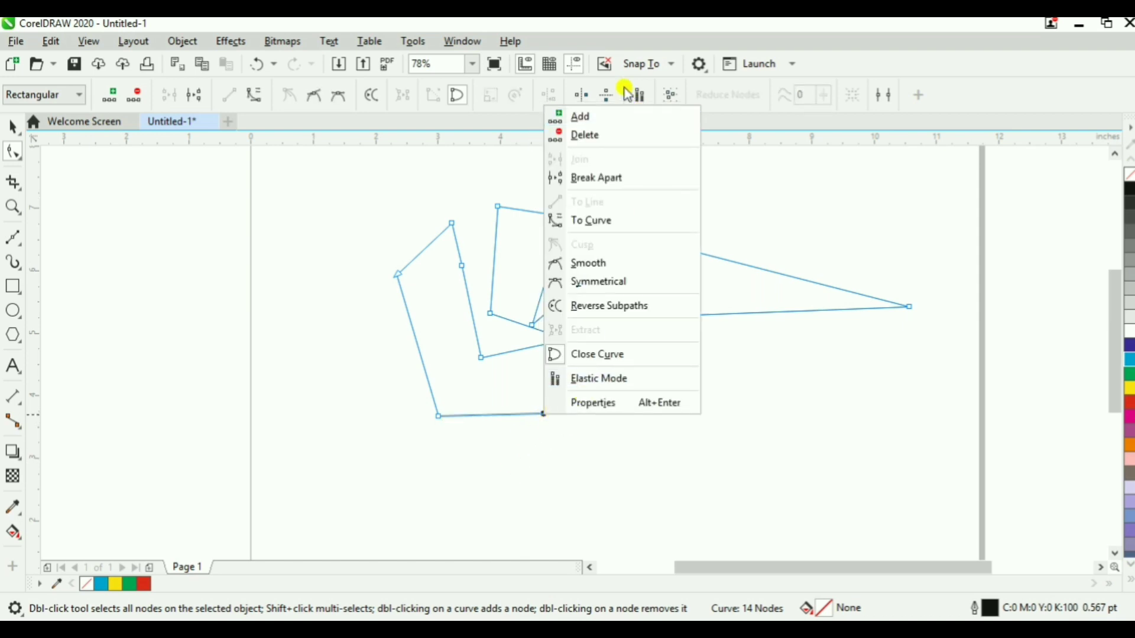
left_click(608, 121)
left_click_drag(541, 413, 543, 437)
key("Delete")
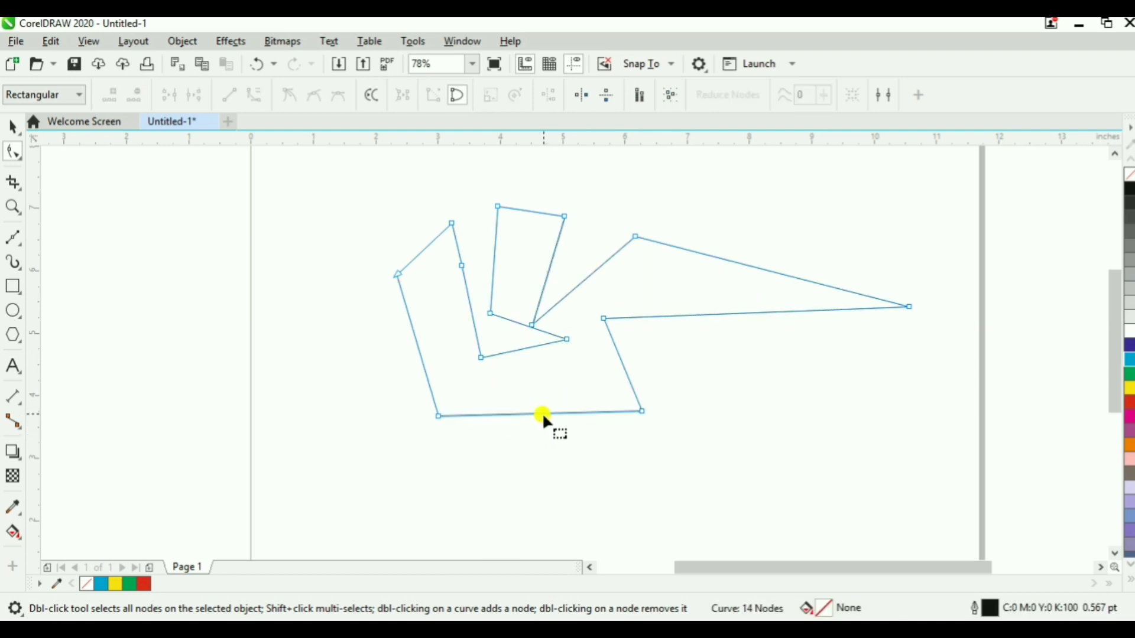
double_click(541, 412)
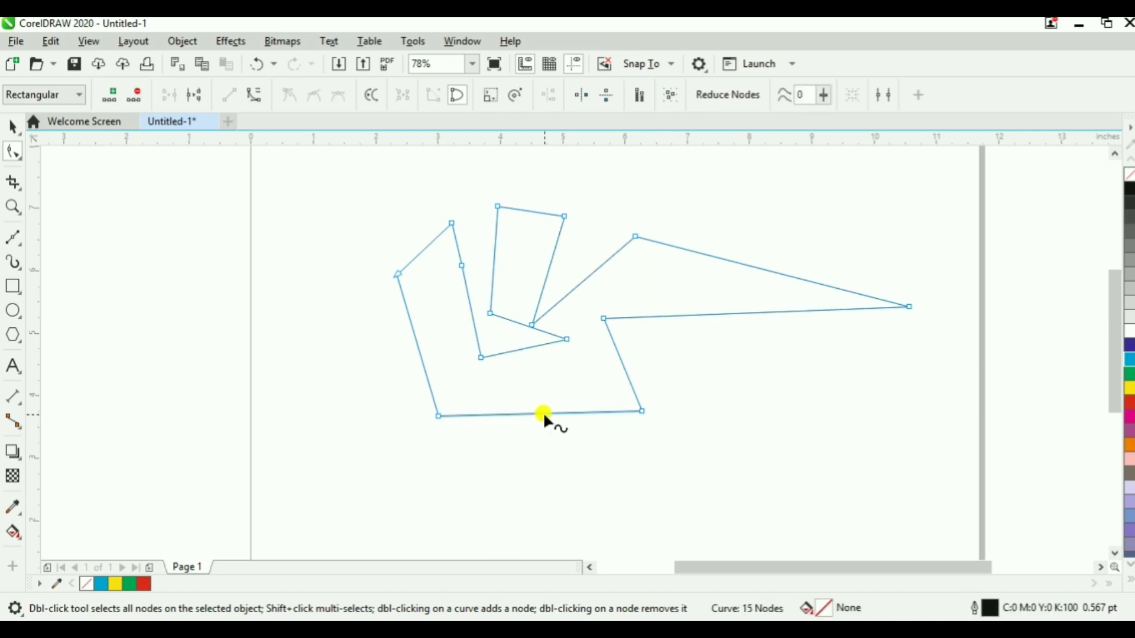
left_click_drag(542, 412, 542, 442)
key("Delete")
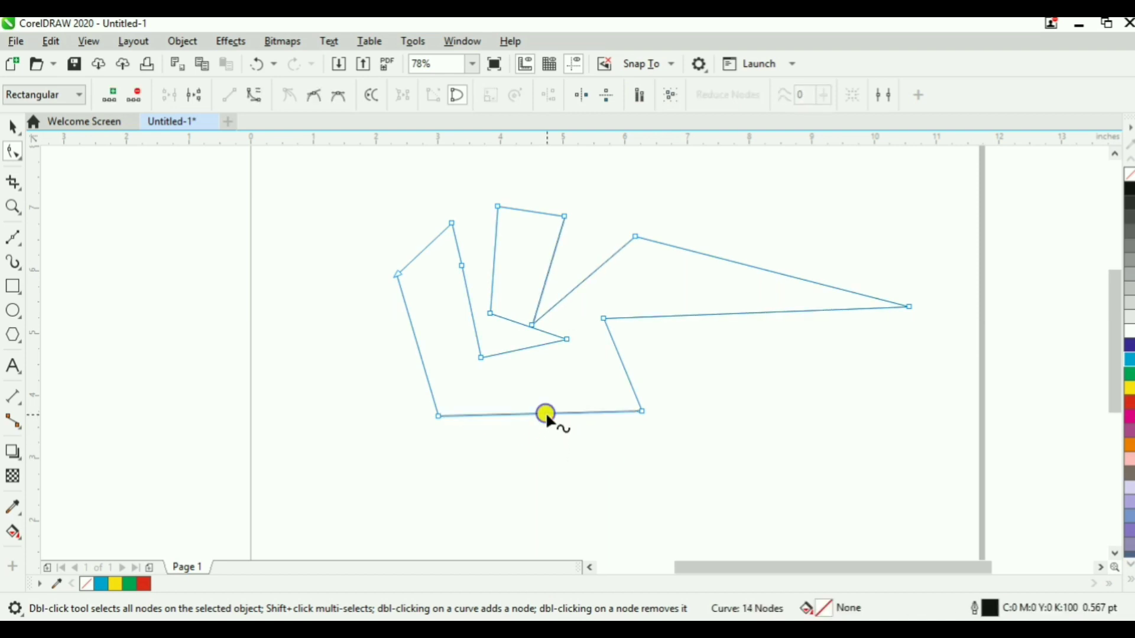
Shift the straight bottom edge with both its end nodes about 0.4 inch to the right
right_click(545, 412)
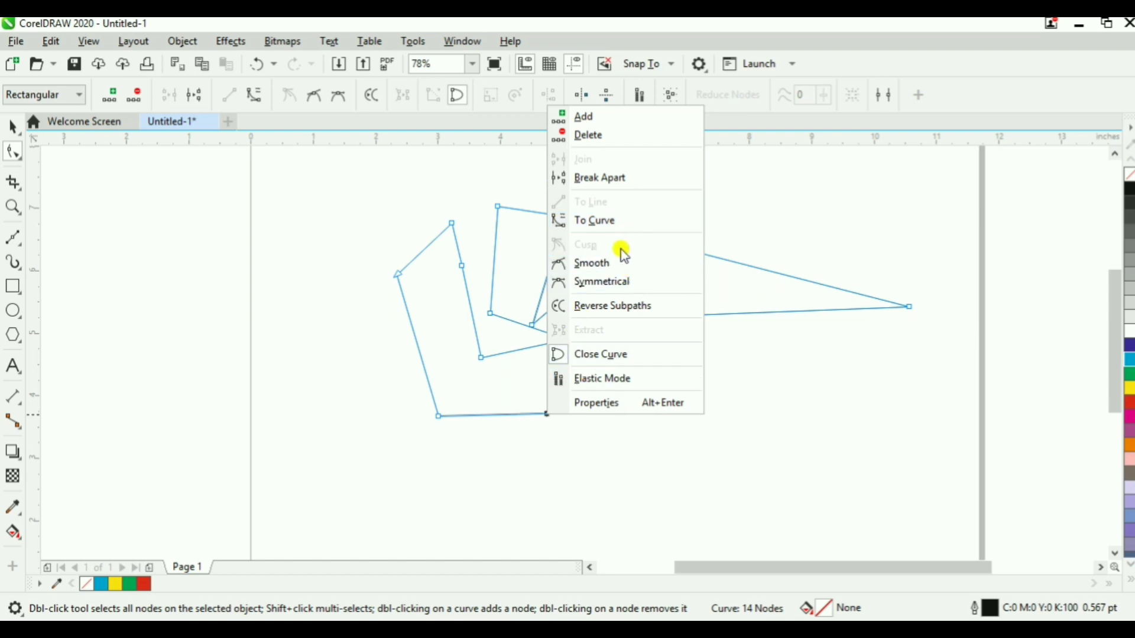
left_click(620, 266)
left_click_drag(505, 414, 530, 413)
left_click_drag(435, 398, 469, 417)
Convert the bottom edge to a curve and bow its left part downward with the control handle
right_click(553, 411)
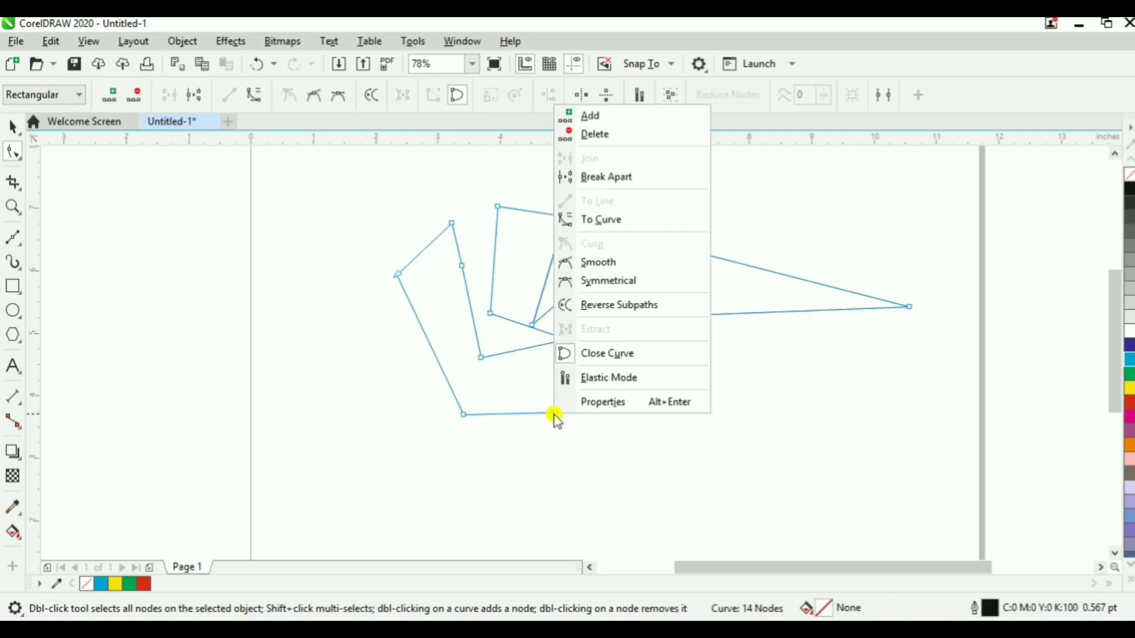
left_click(633, 221)
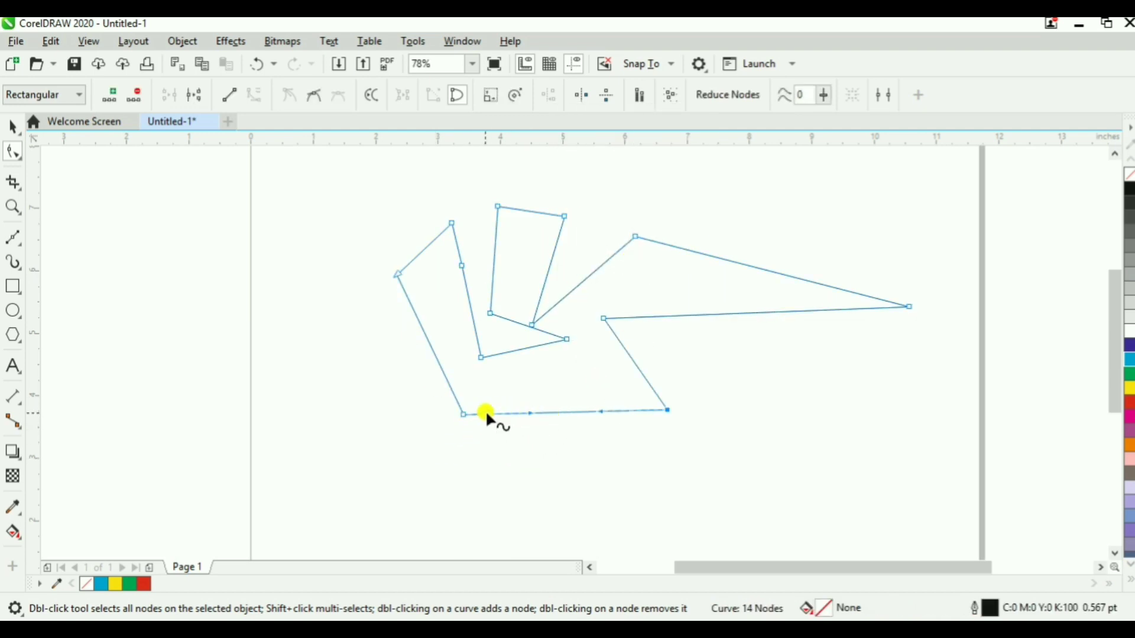
left_click_drag(530, 409, 521, 440)
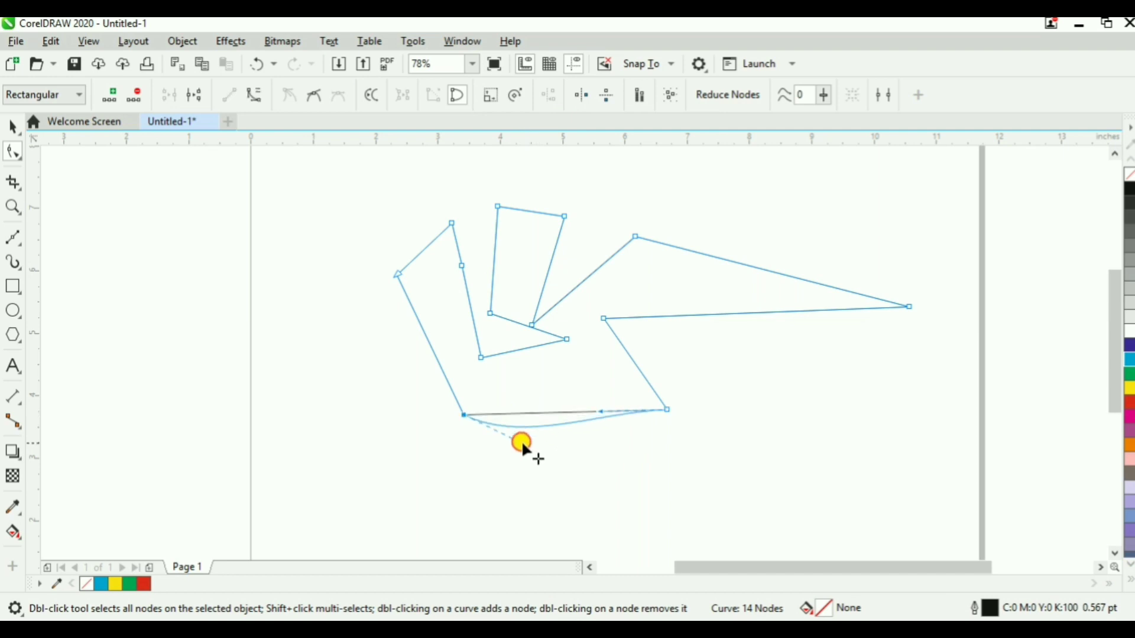
Convert the long straight left edge of the outline to a curve and bow it outward
left_click(445, 376)
right_click(445, 377)
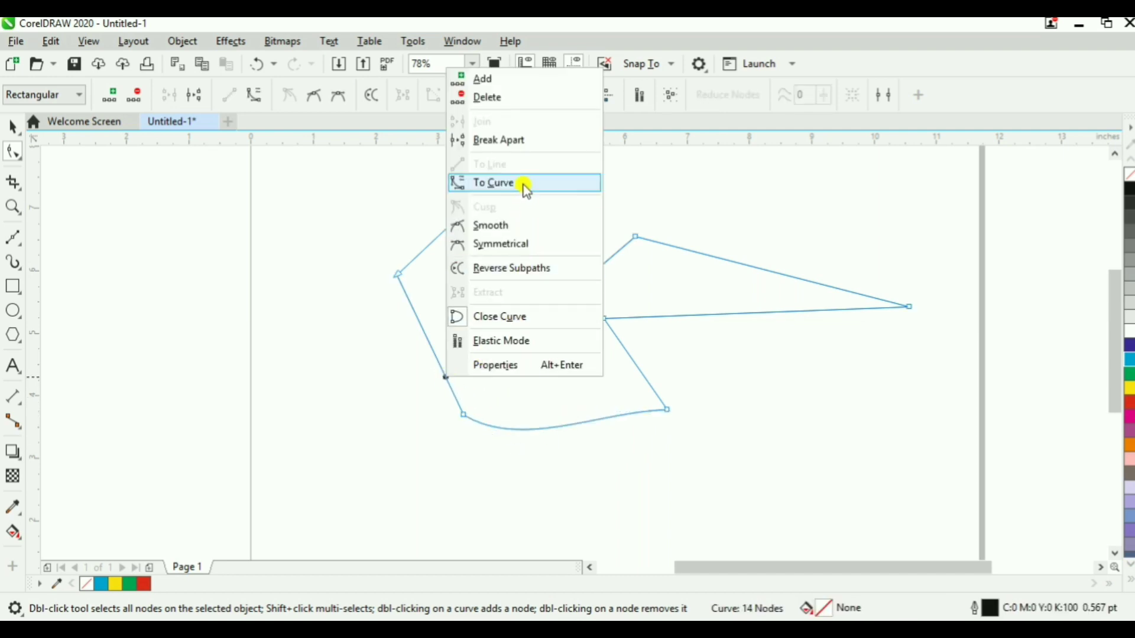
left_click(524, 185)
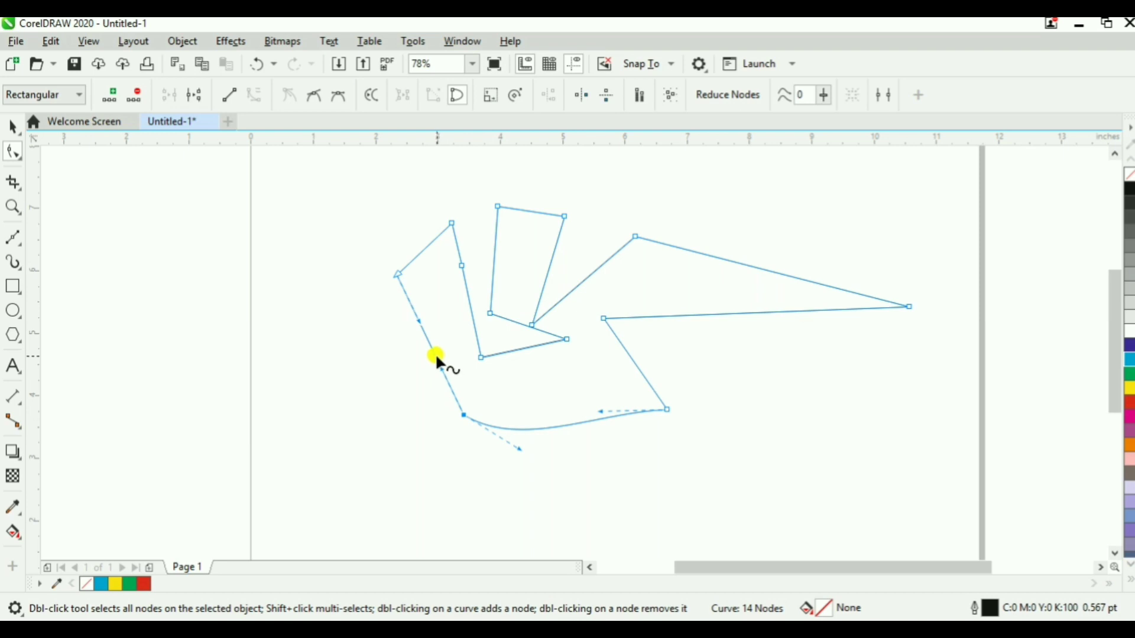
left_click_drag(435, 353, 417, 363)
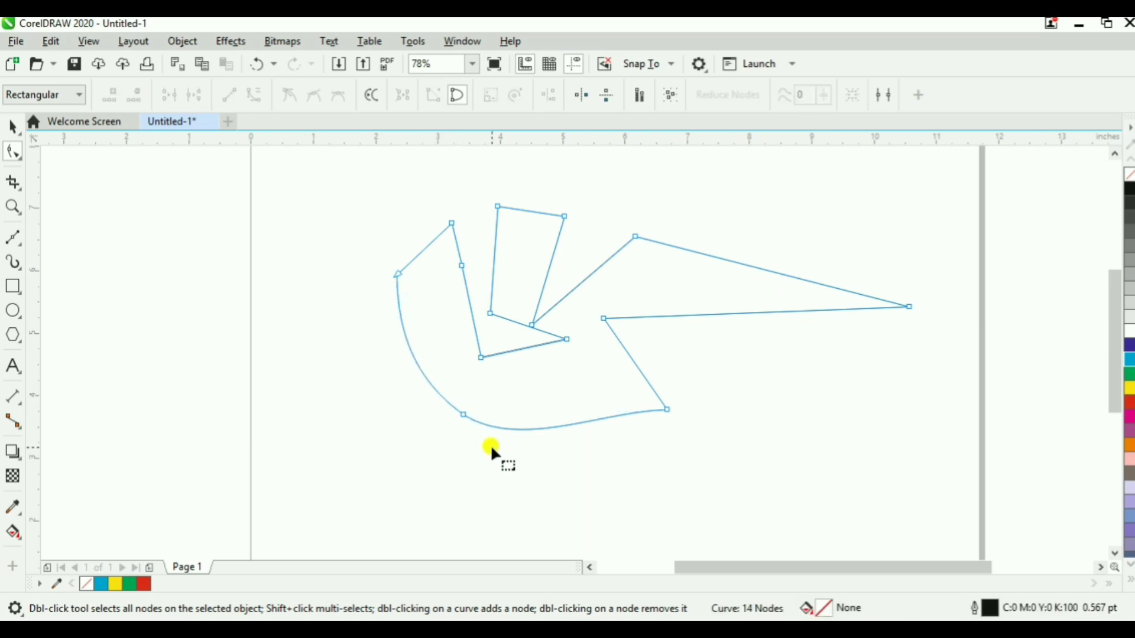
Swing the lower-left node's right handle downward, make the node smooth and raise that handle again
left_click(463, 416)
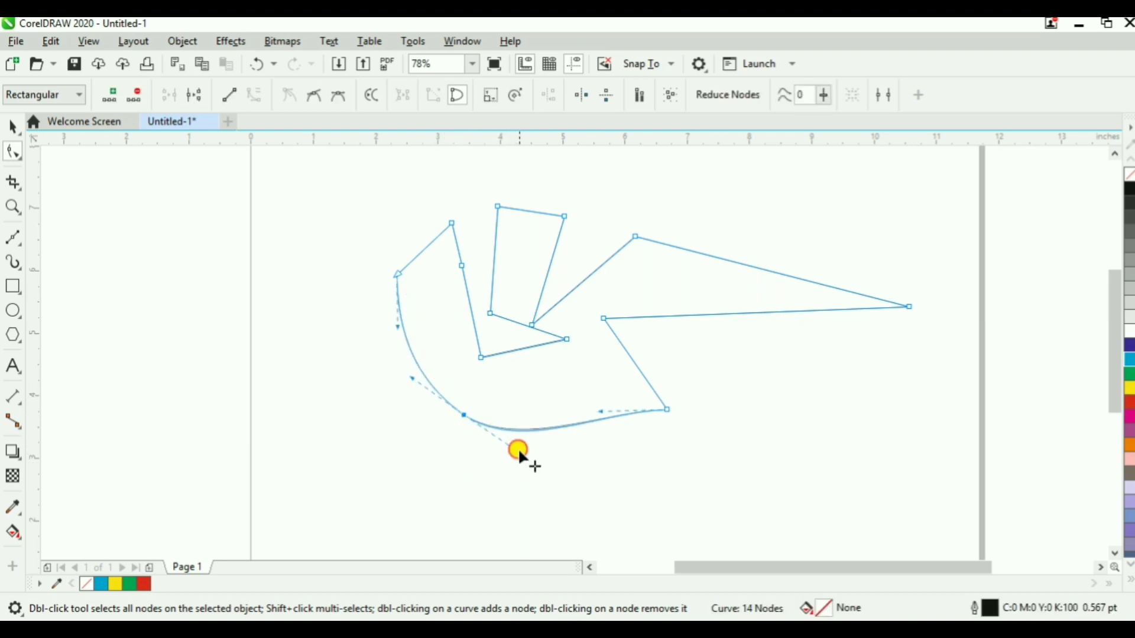
left_click_drag(519, 448, 505, 471)
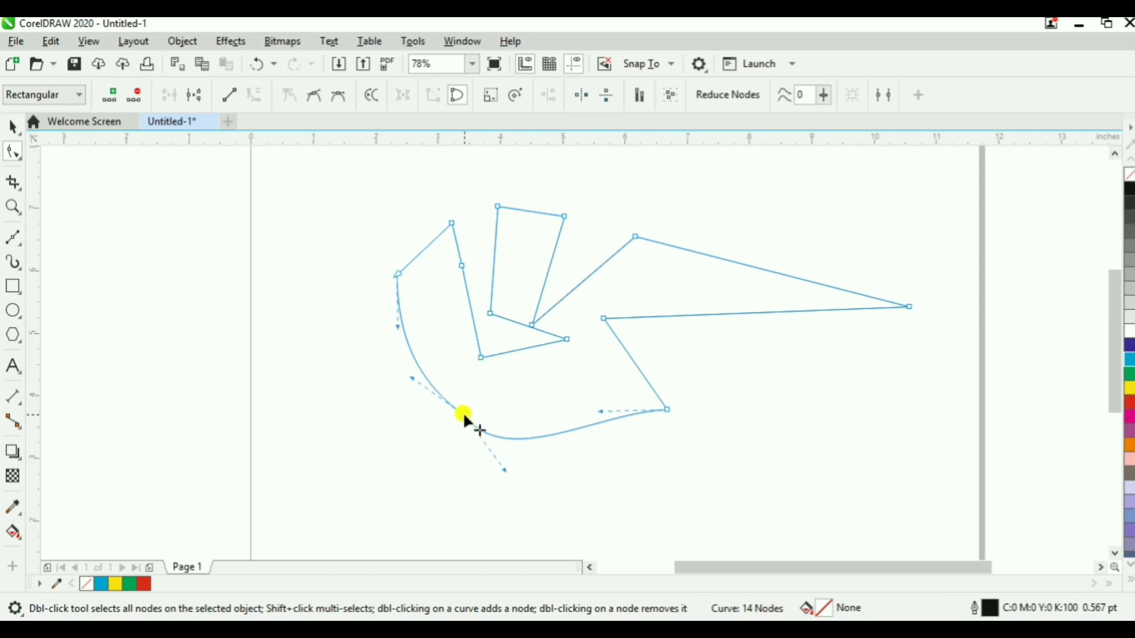
right_click(463, 411)
left_click(551, 260)
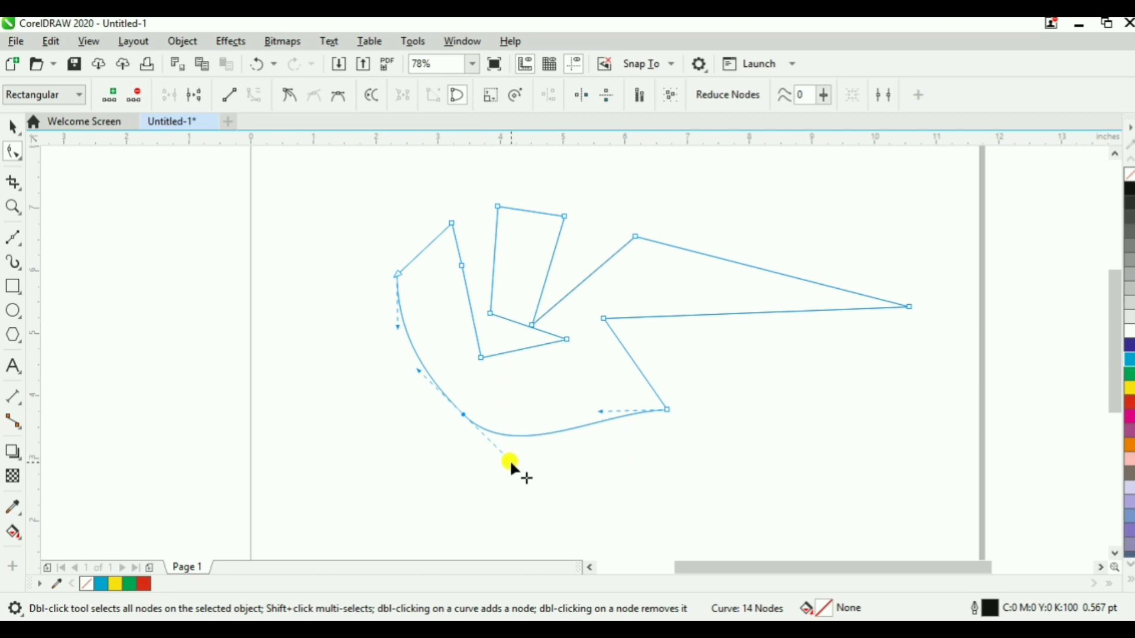
mouse_move(509, 459)
left_mouse_down()
mouse_move(541, 423)
mouse_move(499, 461)
mouse_move(558, 402)
mouse_move(538, 442)
mouse_move(511, 441)
mouse_move(487, 459)
mouse_move(562, 413)
mouse_move(488, 449)
mouse_move(529, 431)
mouse_move(509, 452)
mouse_move(507, 440)
left_mouse_up()
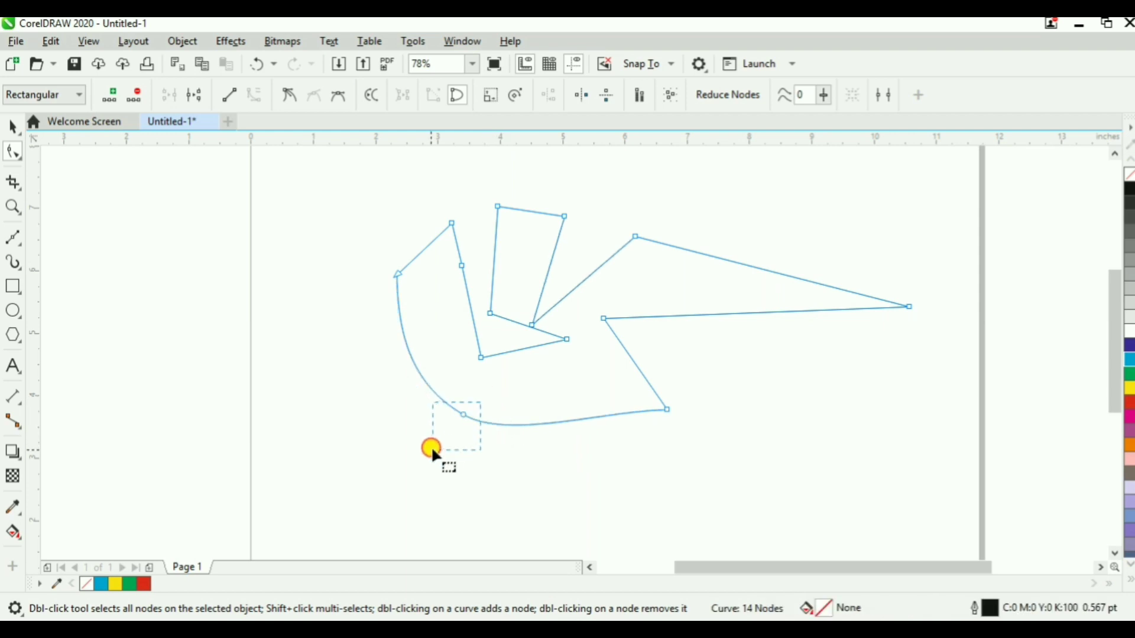
Change the lower-left node to a cusp and angle only its right handle slightly further down
right_click(462, 413)
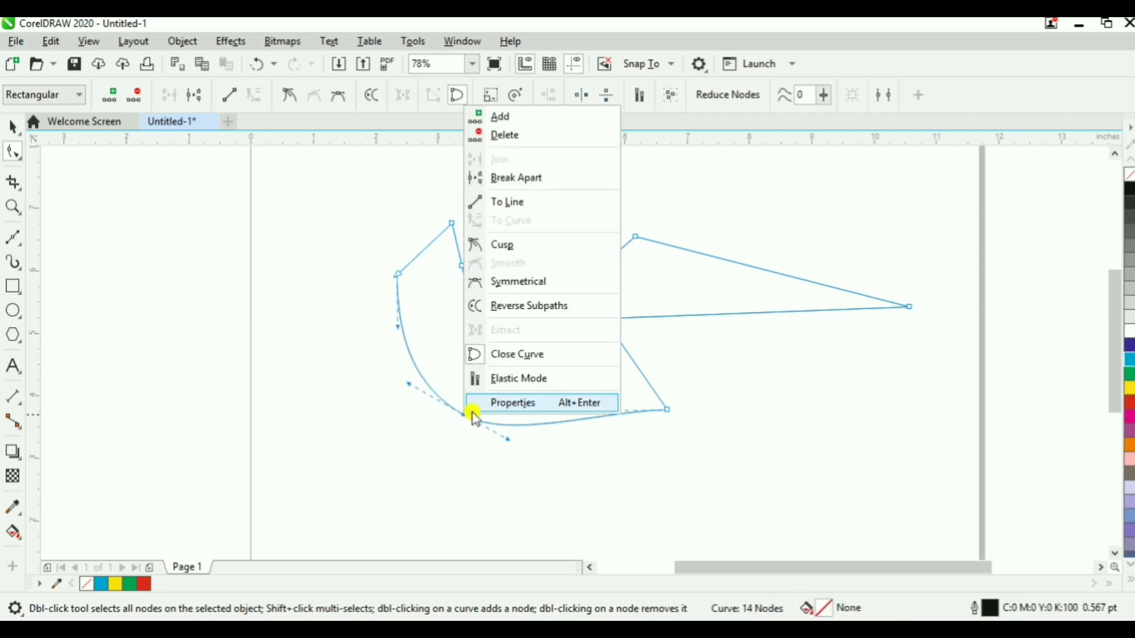
left_click(538, 248)
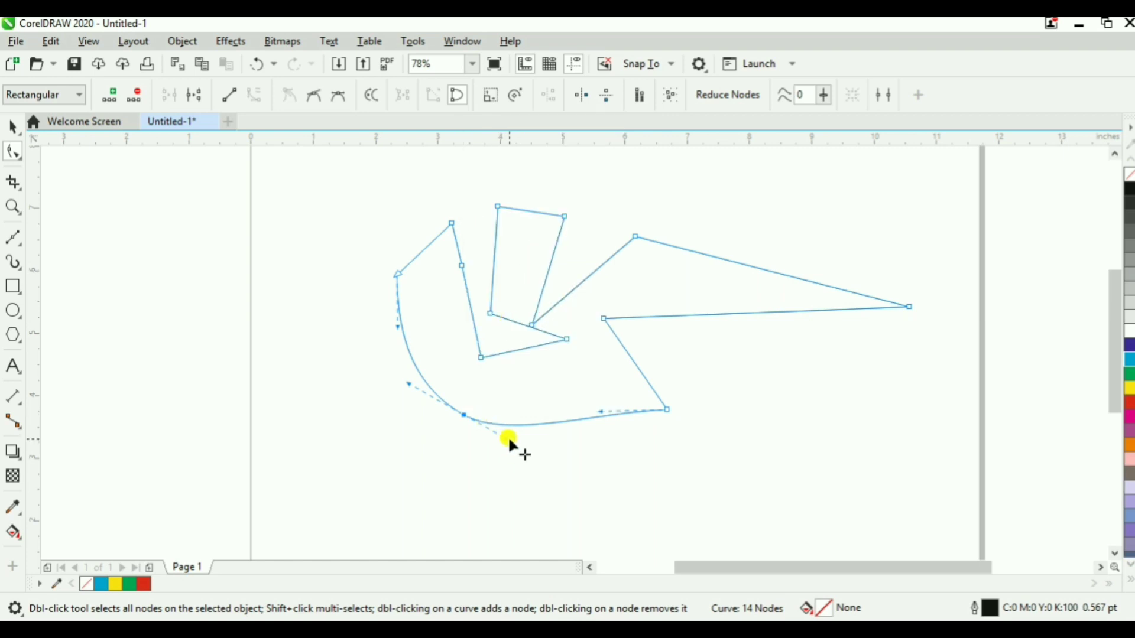
mouse_move(509, 435)
left_mouse_down()
mouse_move(476, 471)
mouse_move(527, 422)
mouse_move(517, 448)
left_mouse_up()
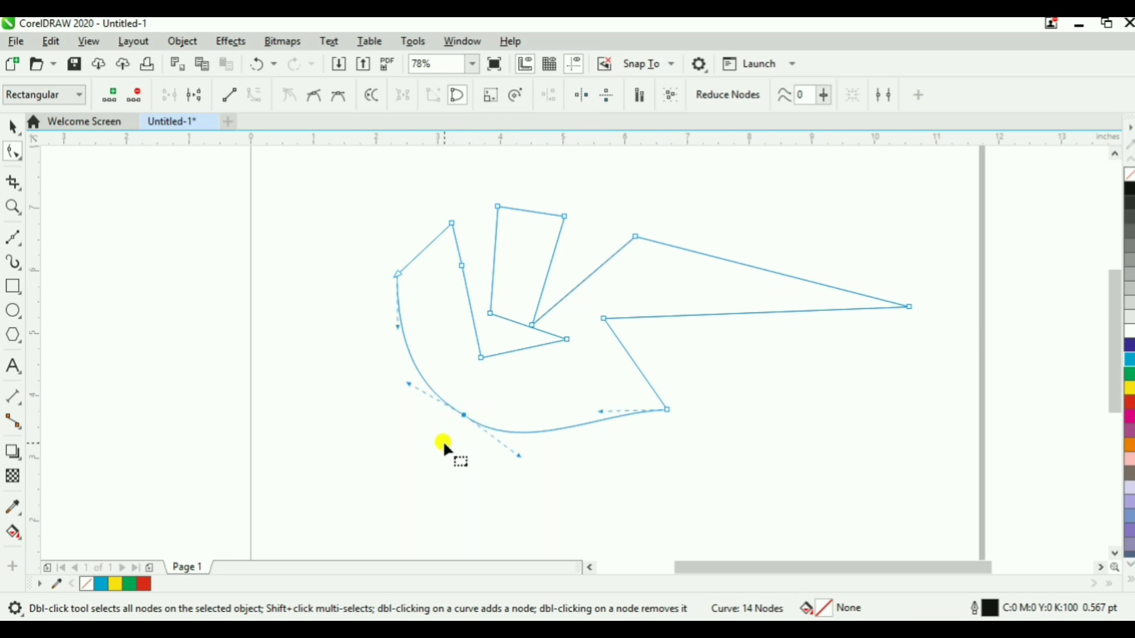
Make the lower-left node symmetrical and adjust both handles together by stretching and shortening the right one
right_click(462, 412)
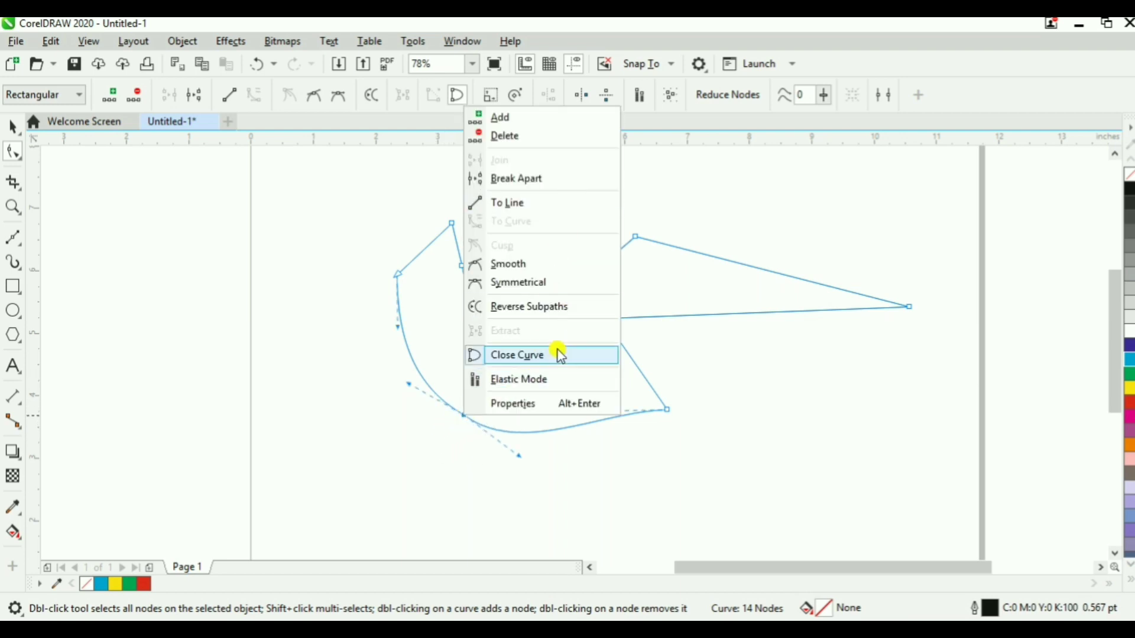
left_click(583, 286)
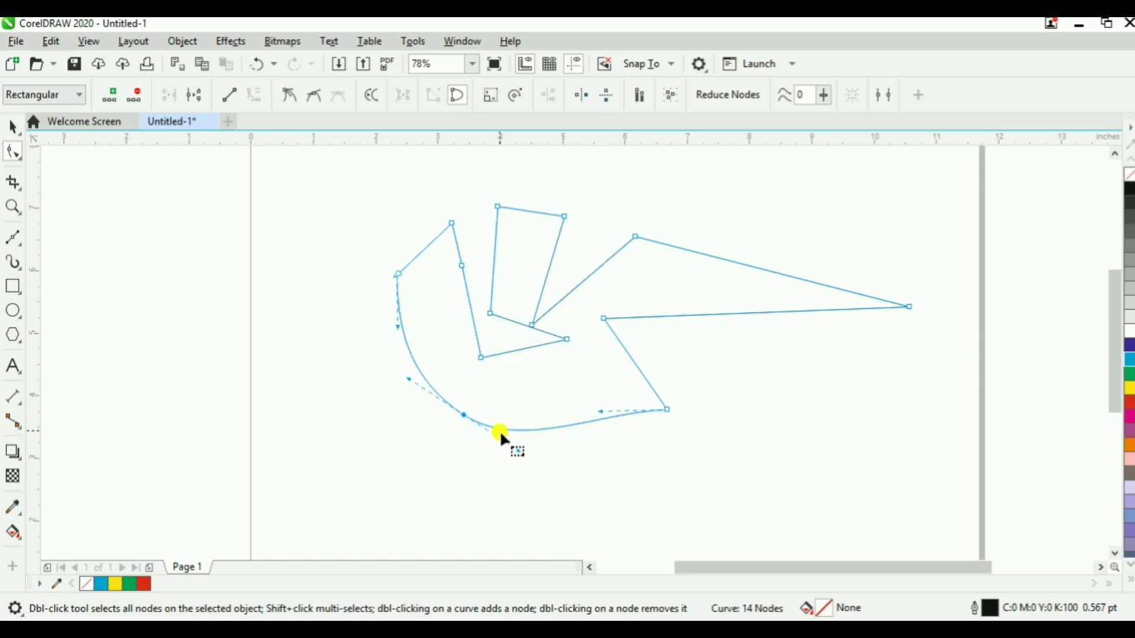
left_click_drag(515, 449, 559, 458)
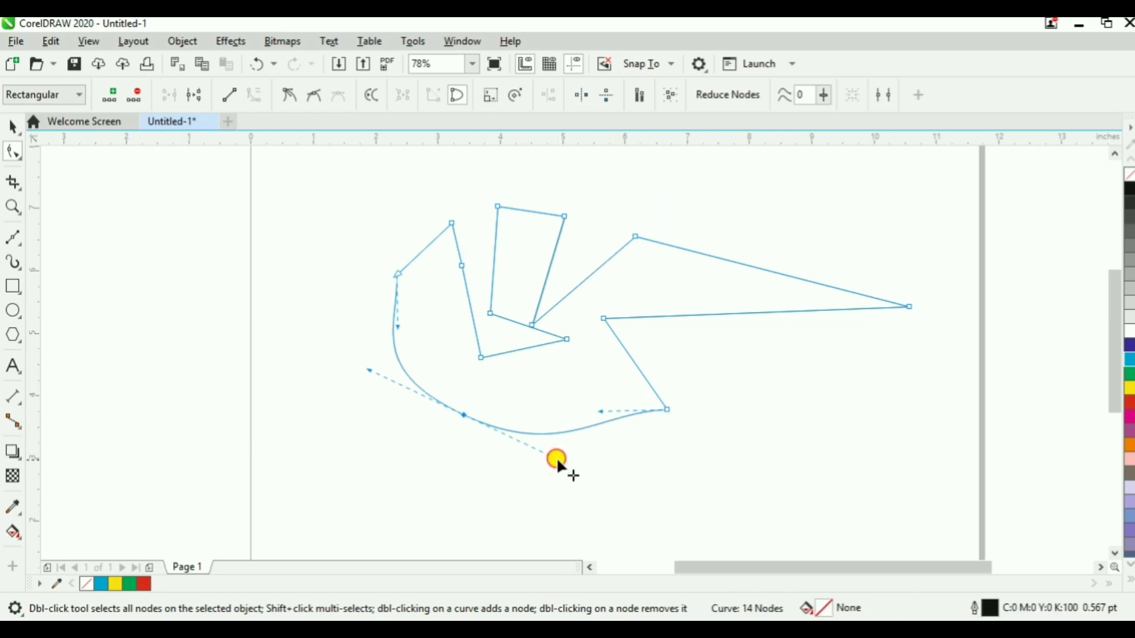
left_click_drag(556, 457, 526, 449)
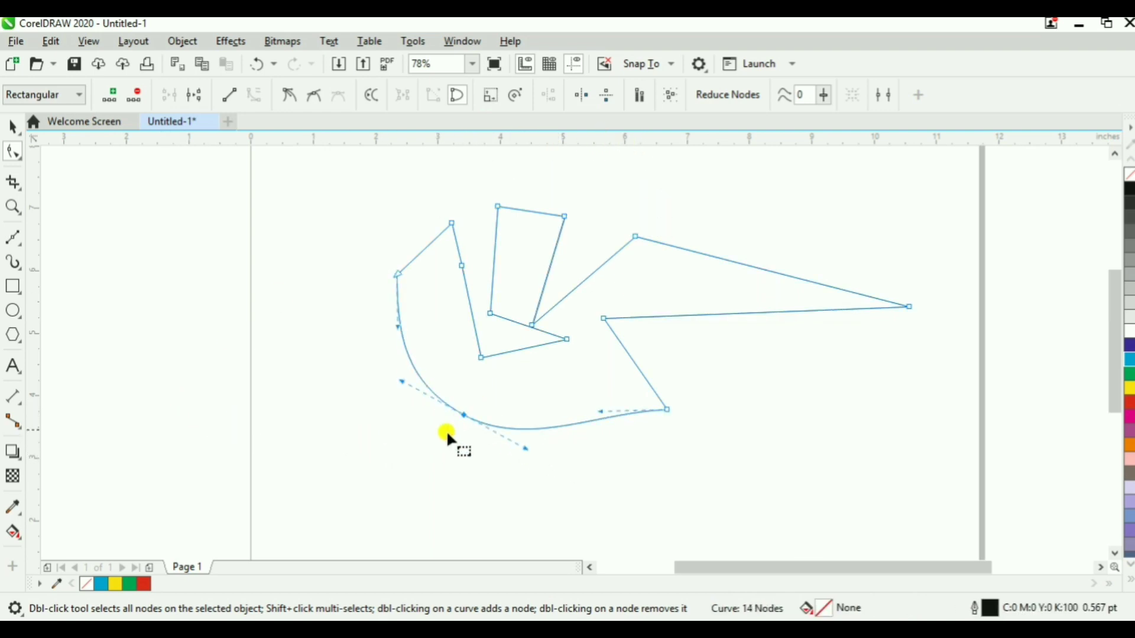
Set the lower-left node to smooth and reposition it slightly lower and to the right
right_click(463, 414)
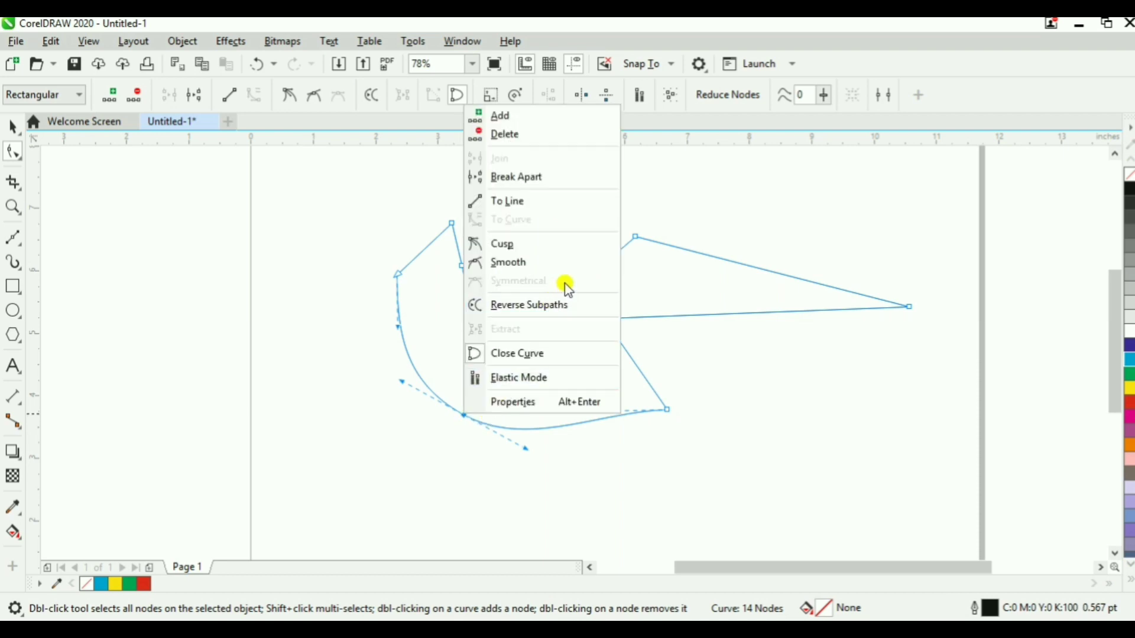
left_click(547, 270)
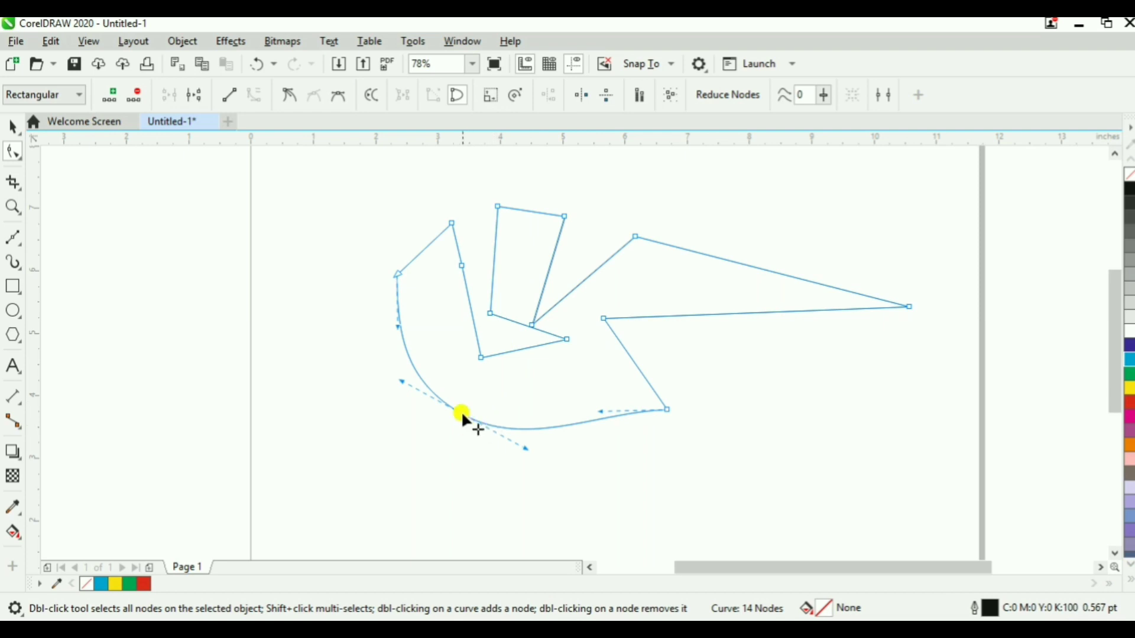
left_click_drag(462, 410, 518, 465)
left_click(562, 433)
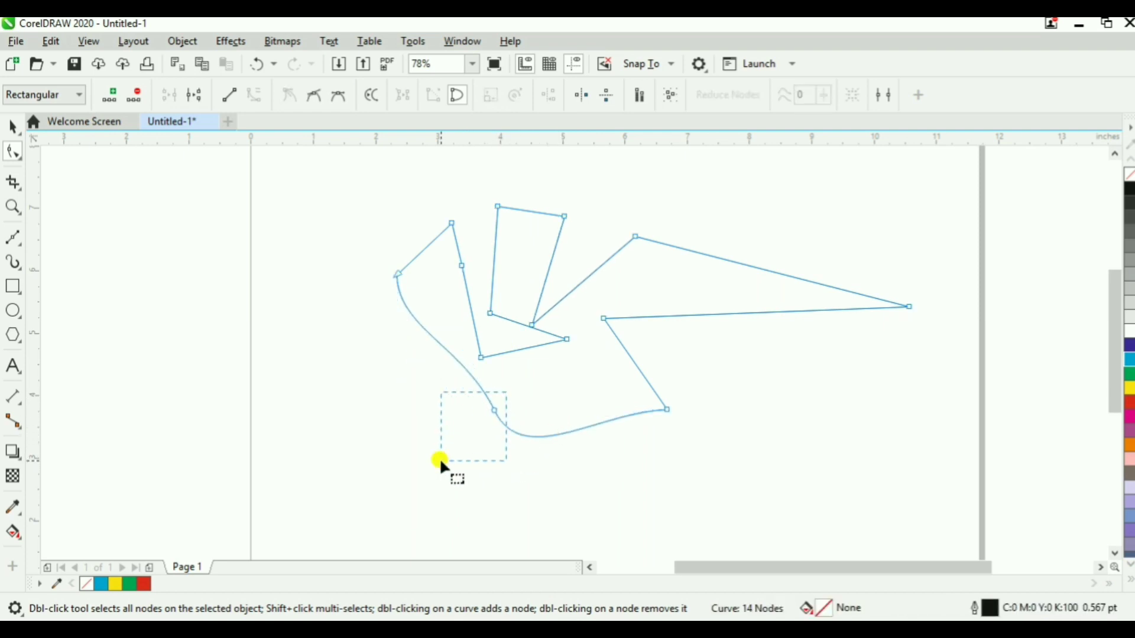
left_click_drag(440, 459, 441, 459)
left_click_drag(493, 408, 479, 423)
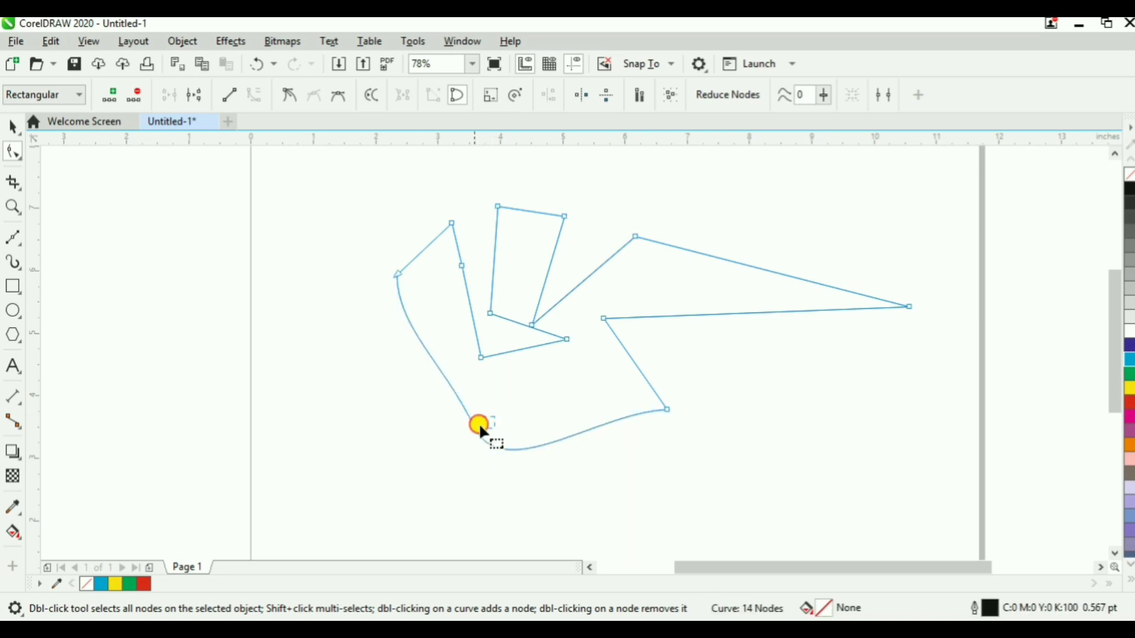
Reverse the outline's subpath direction and swing the lower-left node's left handle down until both handles lie nearly level
right_click(471, 426)
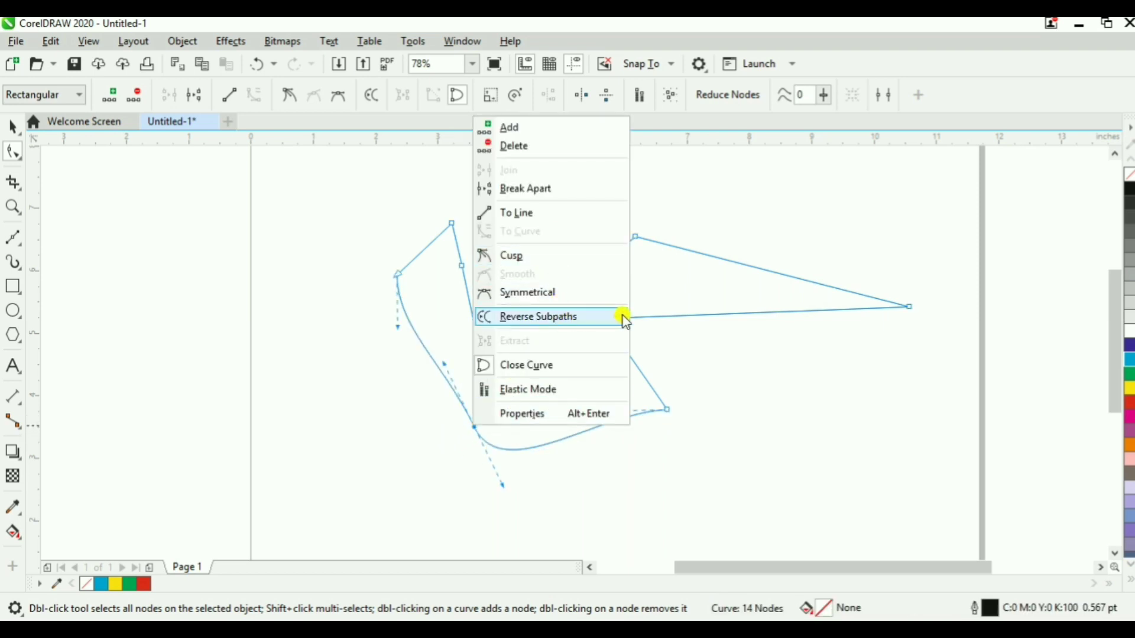
left_click(569, 317)
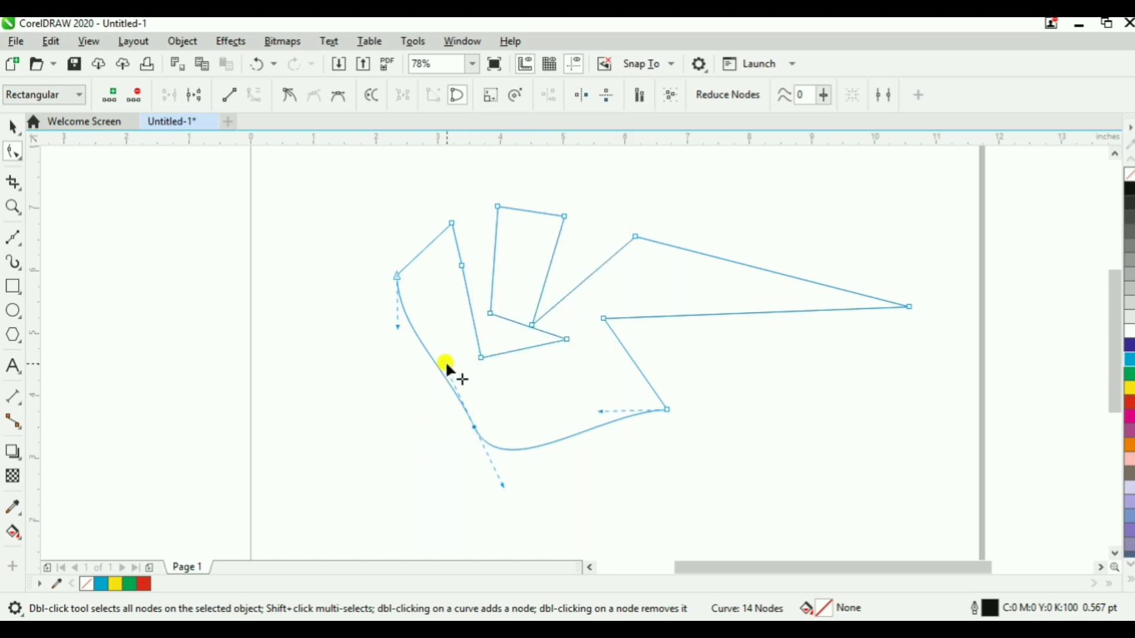
left_click_drag(447, 366, 495, 436)
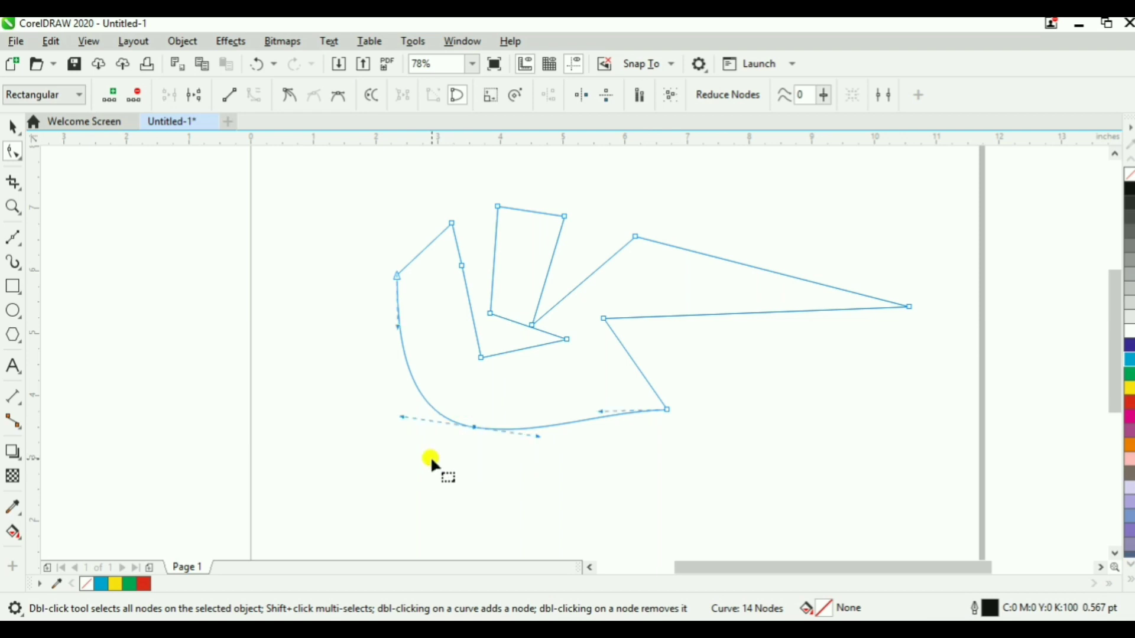
left_click(722, 382)
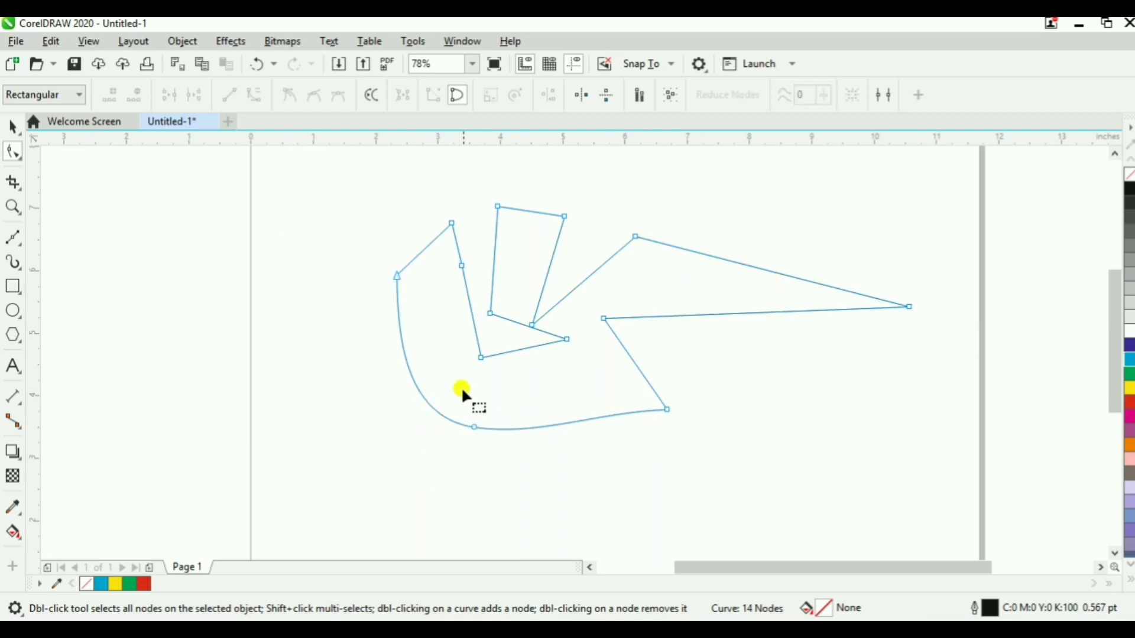
Convert the curved segment between the lower-left node and the node to its right into a straight line
left_click_drag(448, 441, 447, 442)
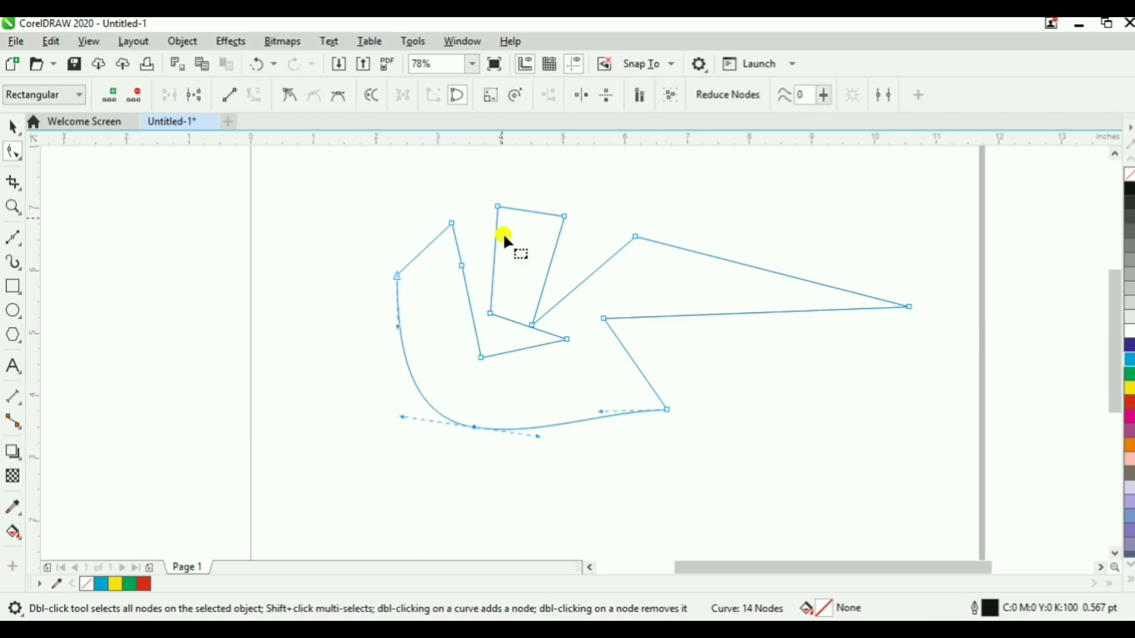
right_click(473, 423)
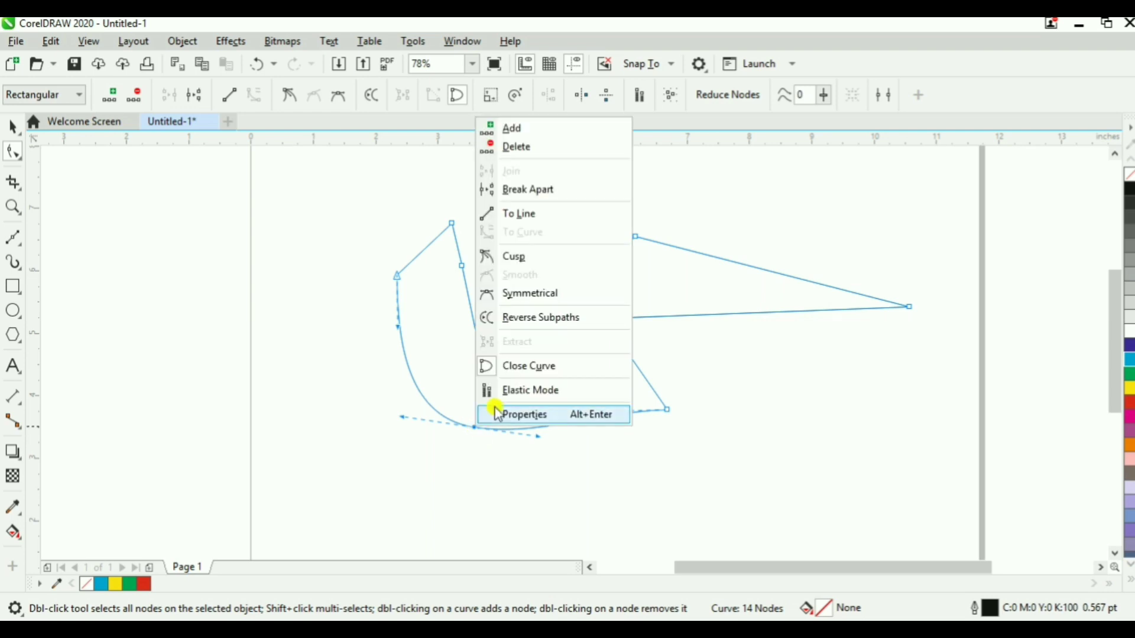
left_click(540, 214)
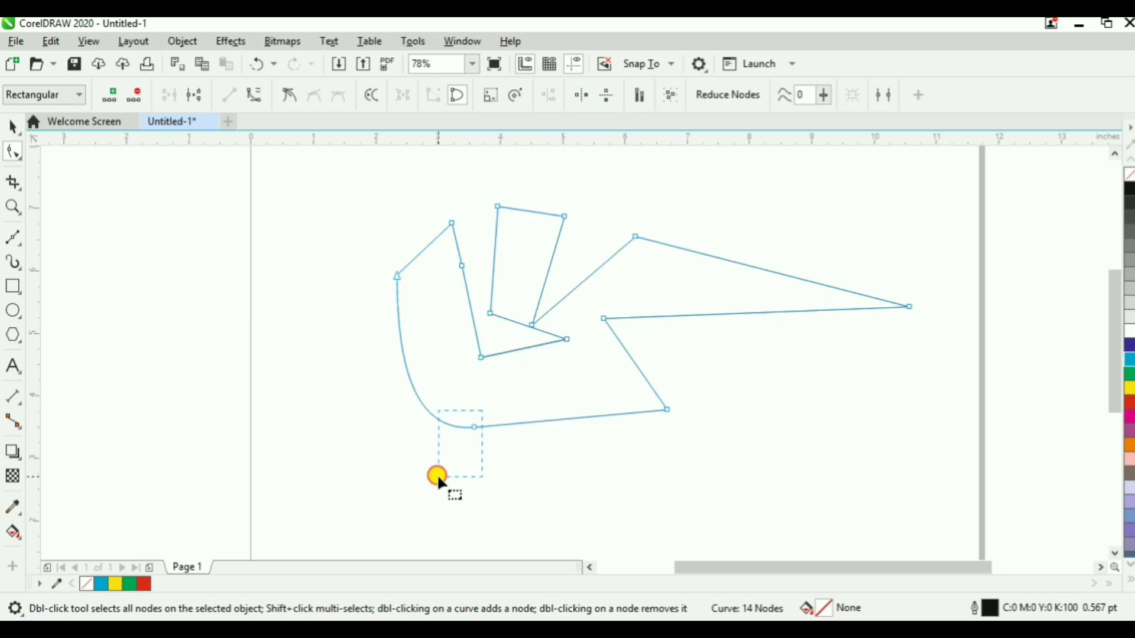
Break the outline apart at the lower-left node and reposition the two loose ends to leave a gap between them
right_click(472, 424)
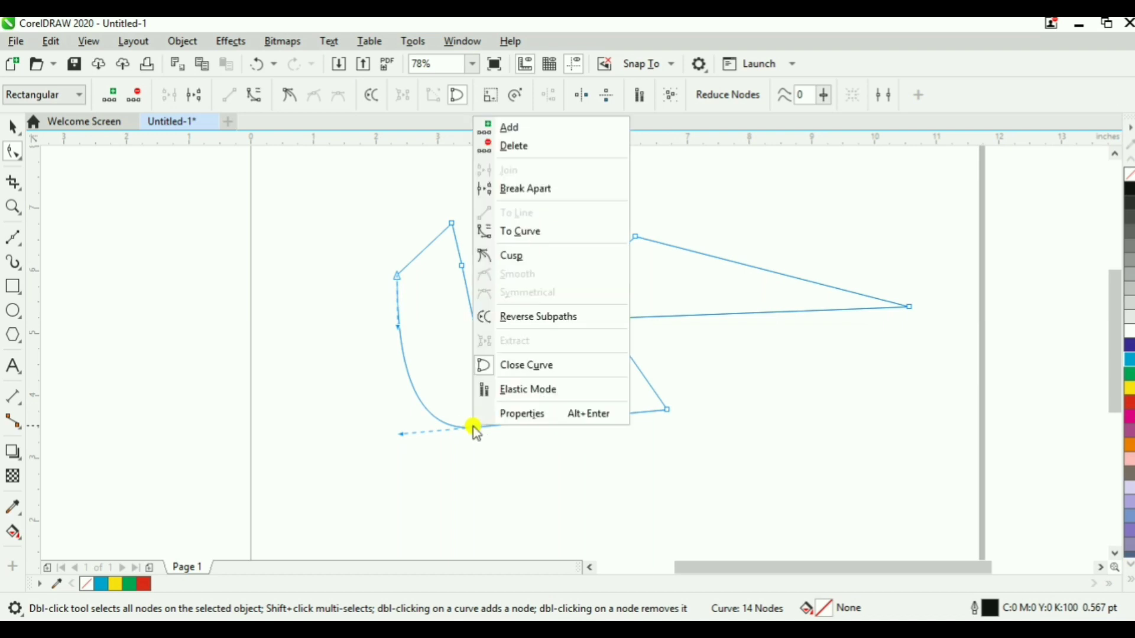
left_click(521, 189)
left_click_drag(477, 427, 381, 430)
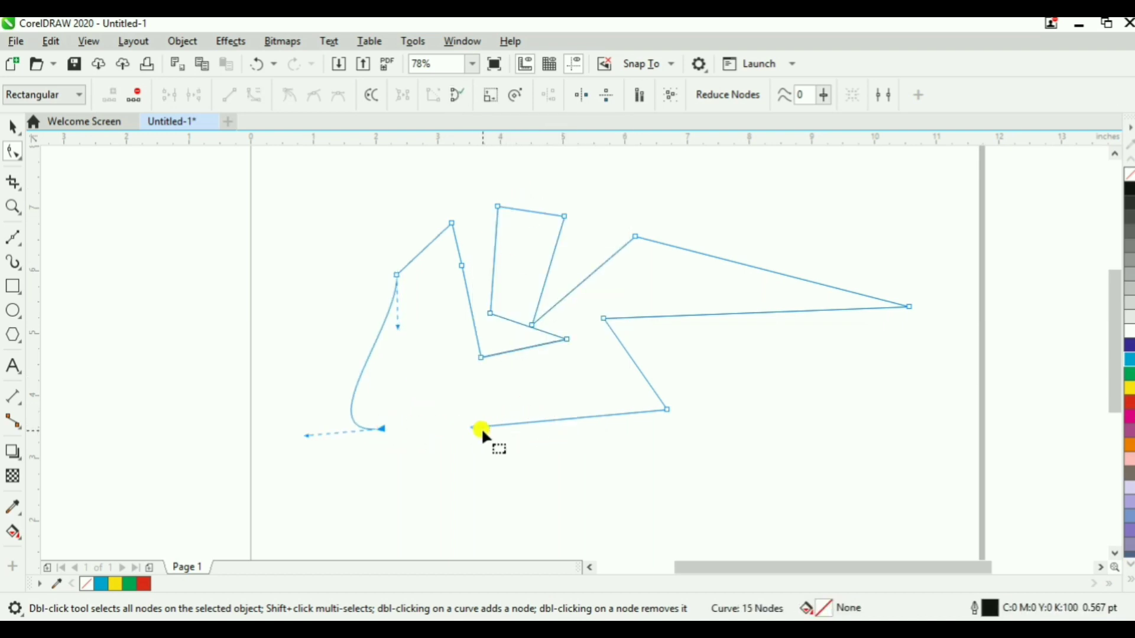
left_click_drag(477, 427, 538, 445)
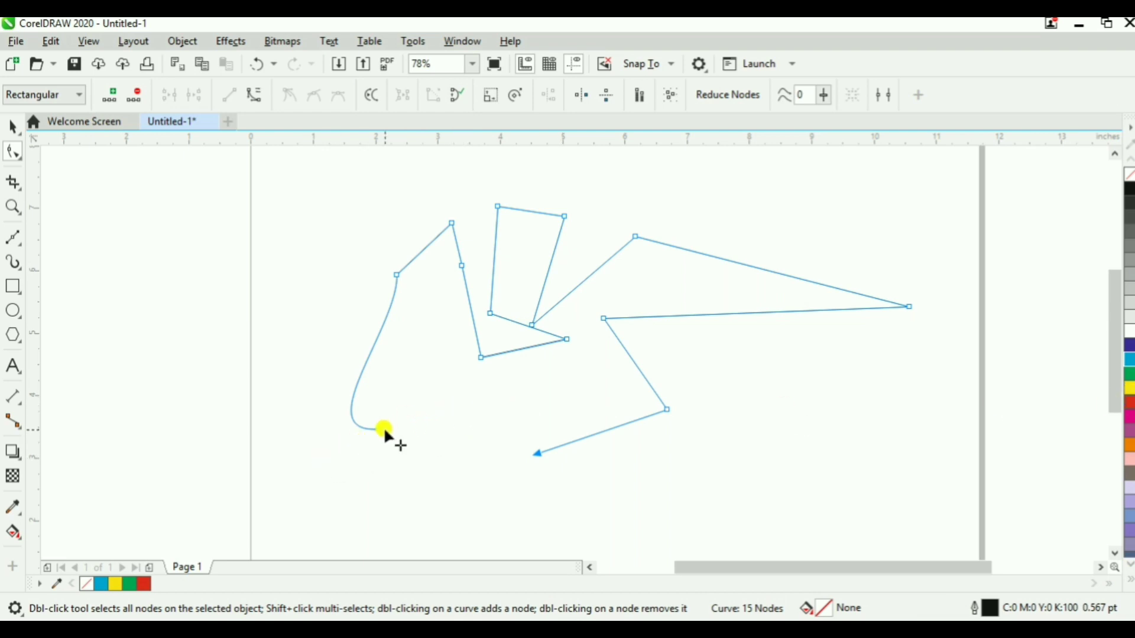
left_click_drag(384, 427, 467, 440)
Delete the entire outline from the page
key("space")
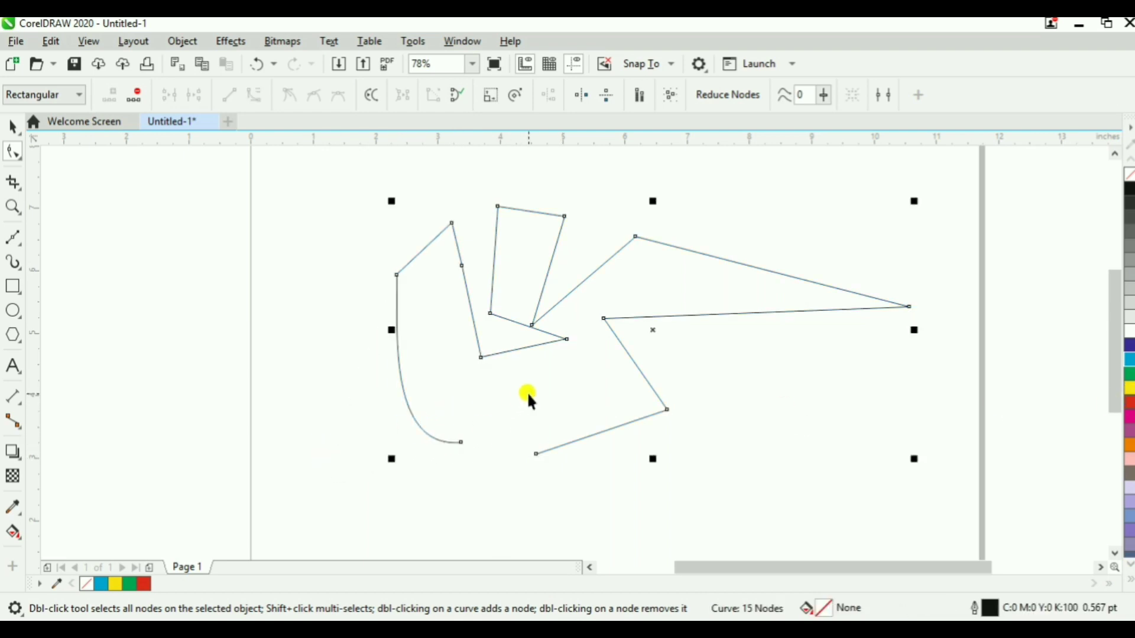
key("Delete")
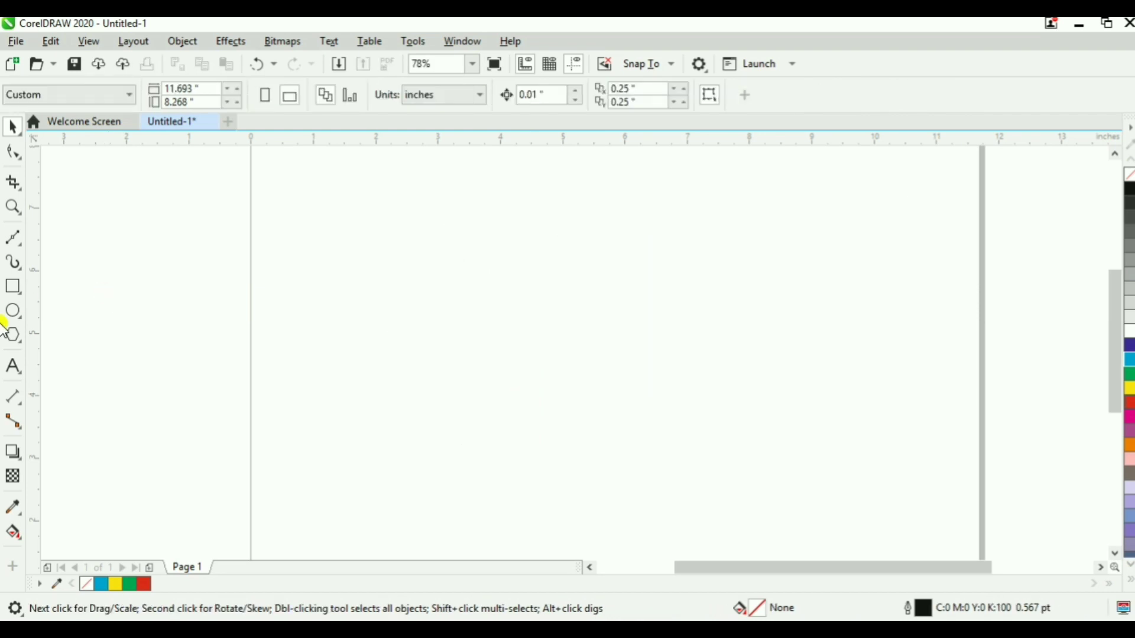
Draw an open U-shaped Bézier outline from closely spaced short segments, about 1.35 inches wide and 1.03 inches high
left_click(15, 236)
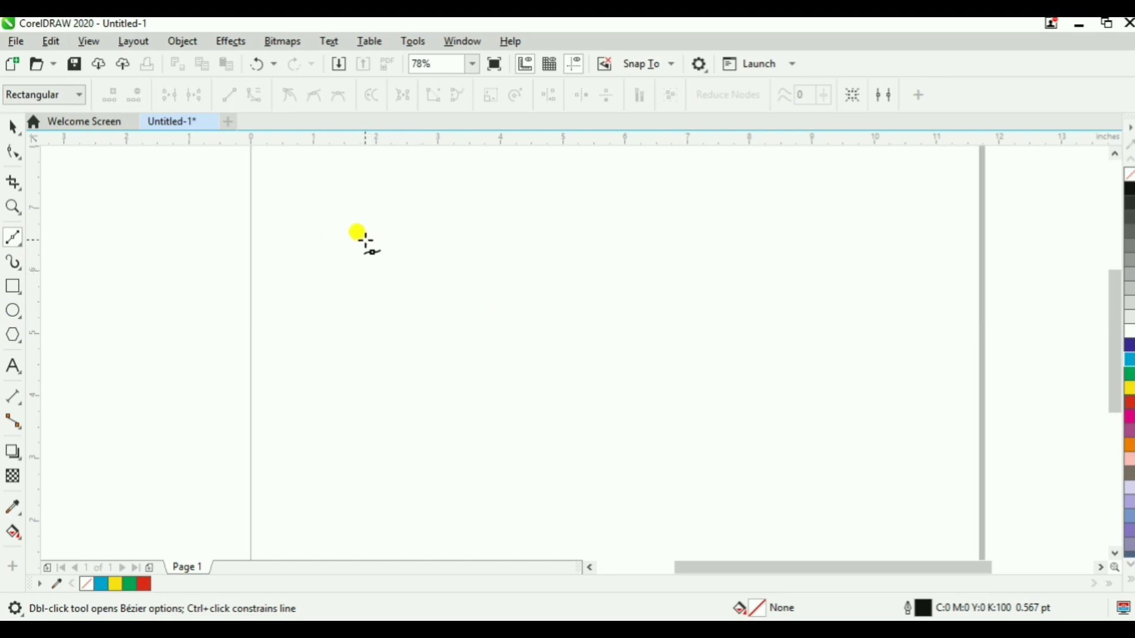
left_click_drag(364, 234, 367, 271)
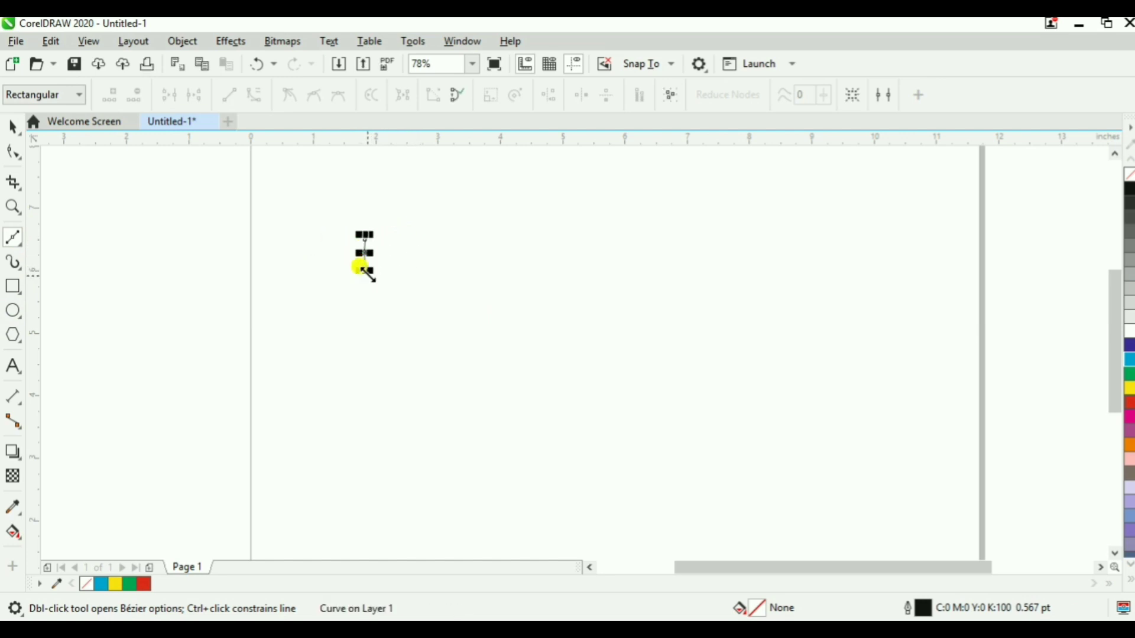
left_click(366, 285)
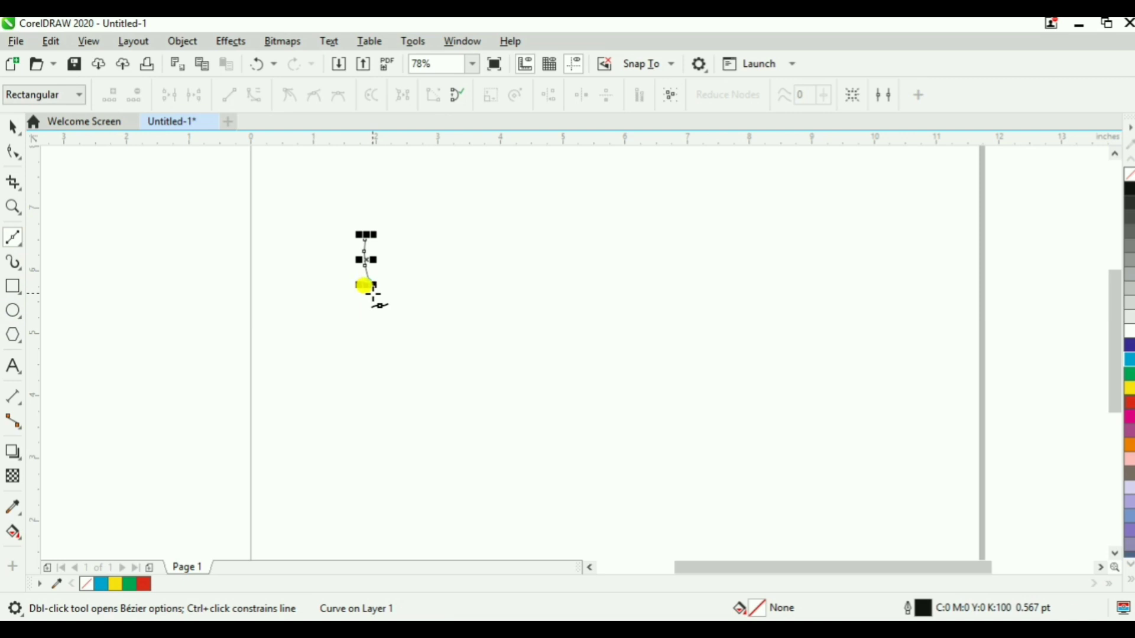
left_click(376, 291)
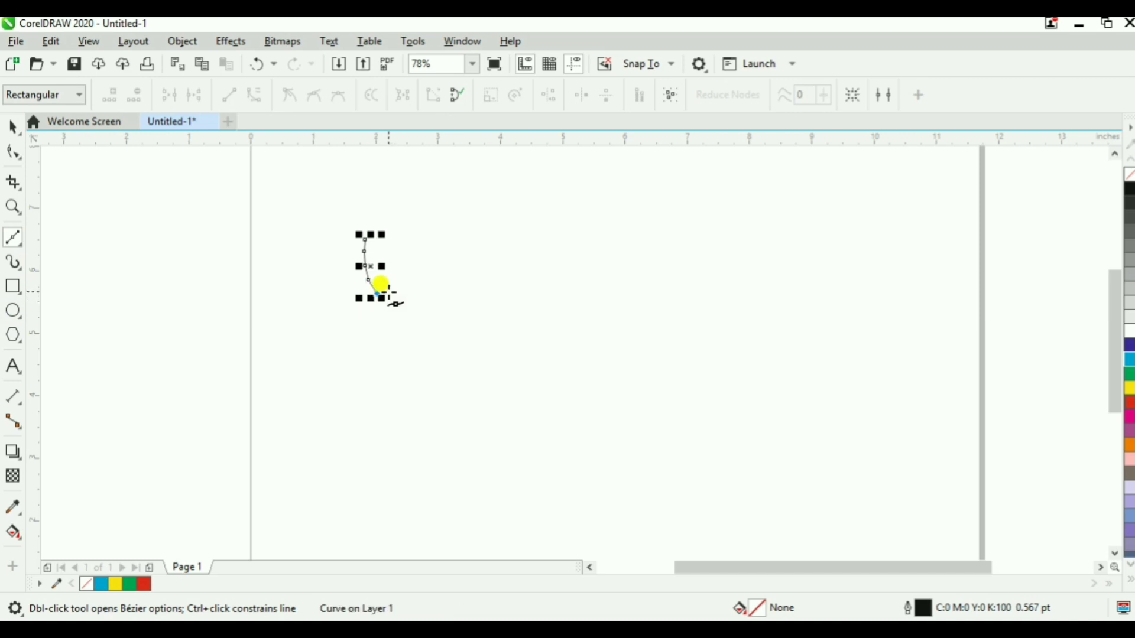
left_click(398, 294)
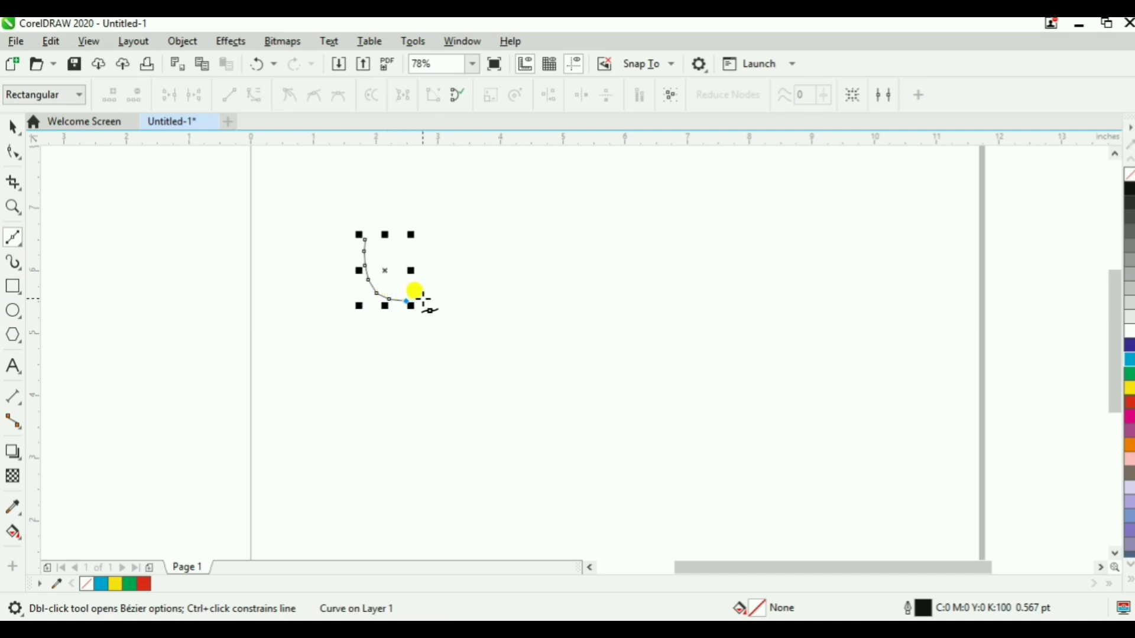
left_click_drag(437, 291, 439, 268)
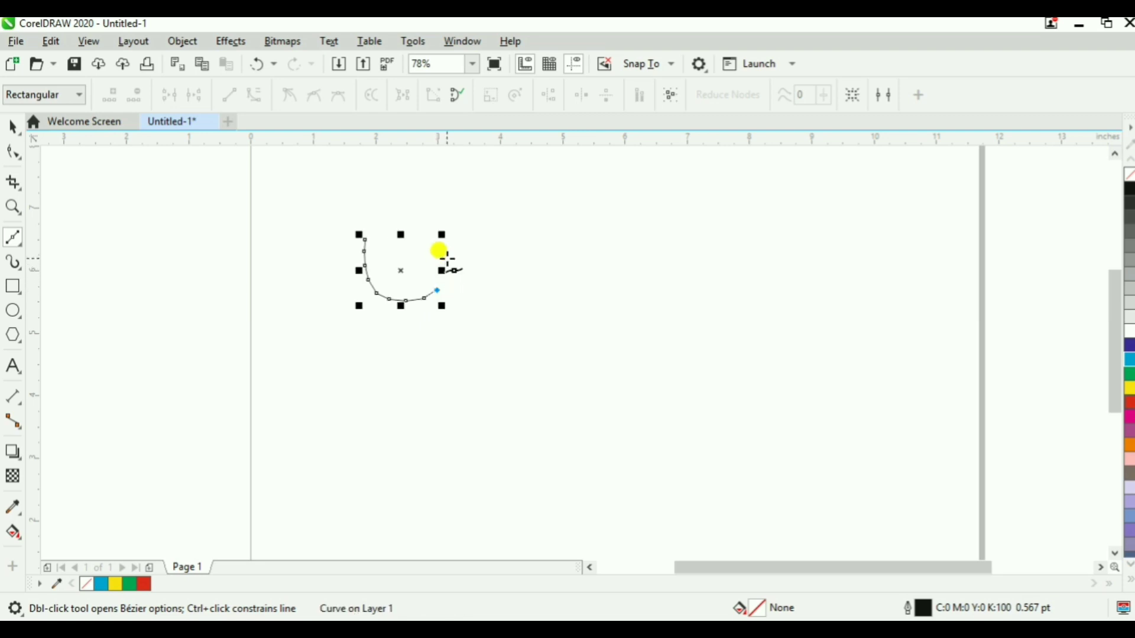
left_click(446, 278)
left_click(447, 237)
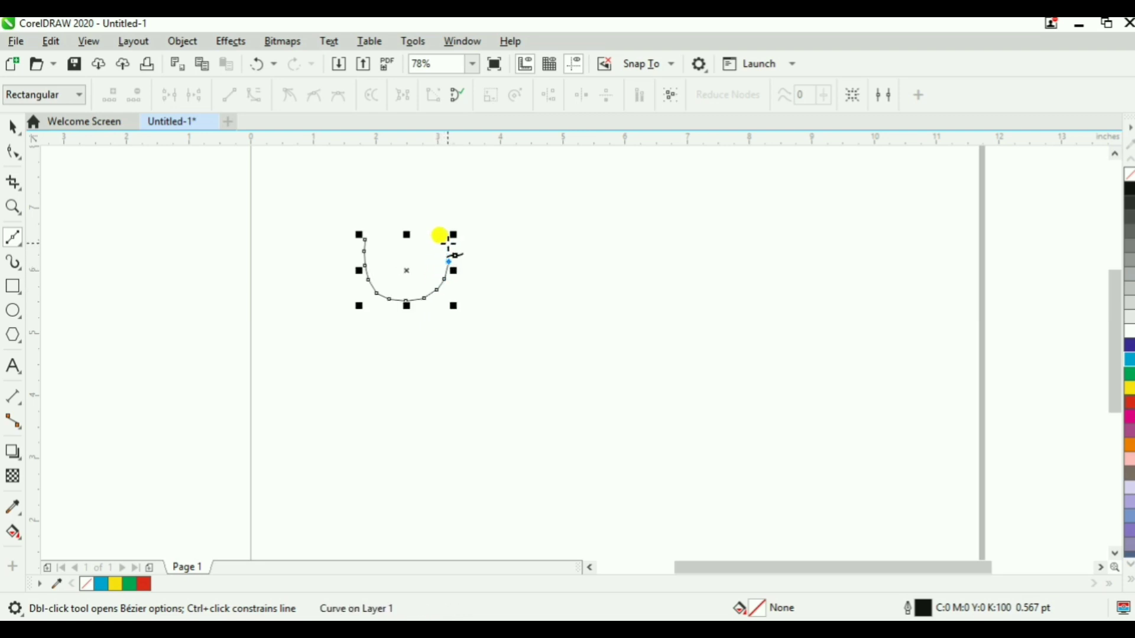
left_click(446, 234)
key("space")
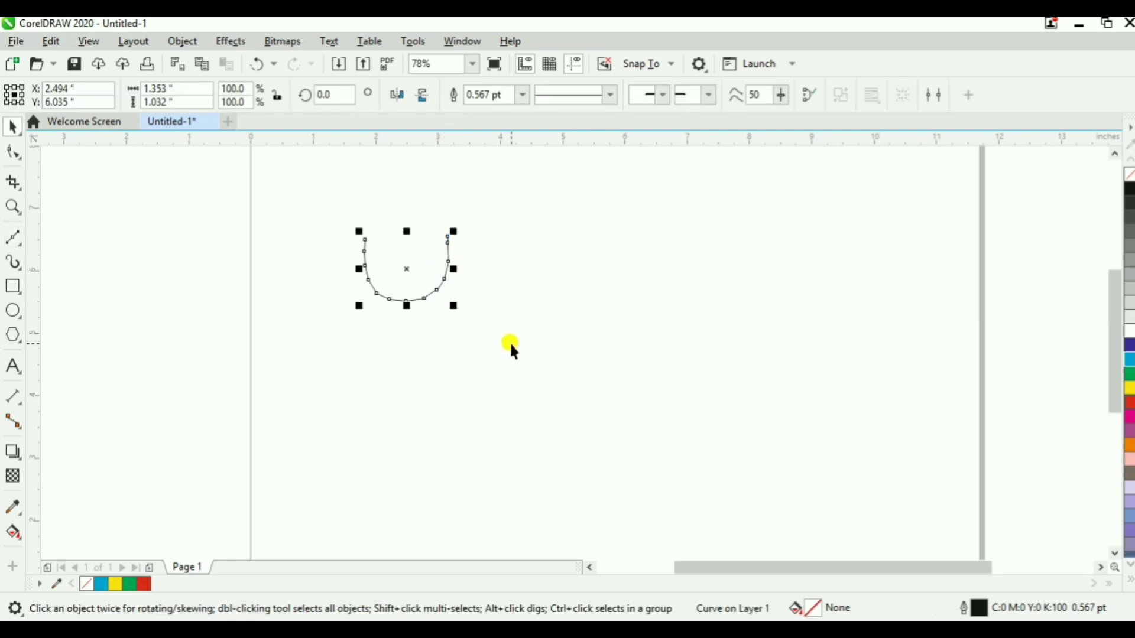
left_click(570, 370)
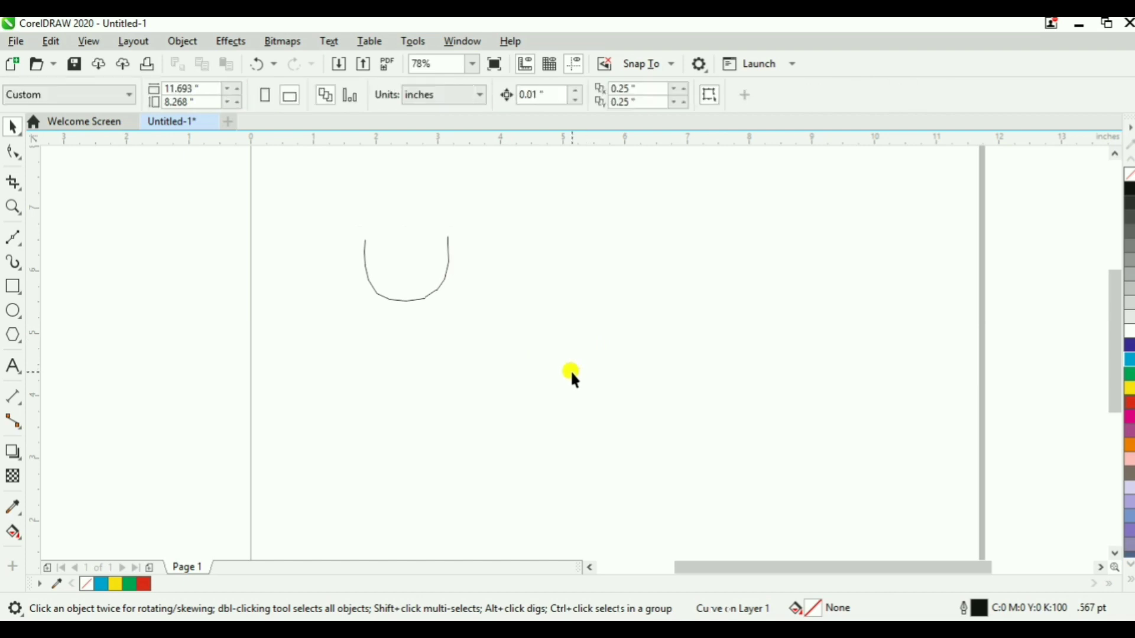
Draw a straight horizontal Bézier line with two nodes to the right of the U shape, level with its upper ends
left_click(12, 238)
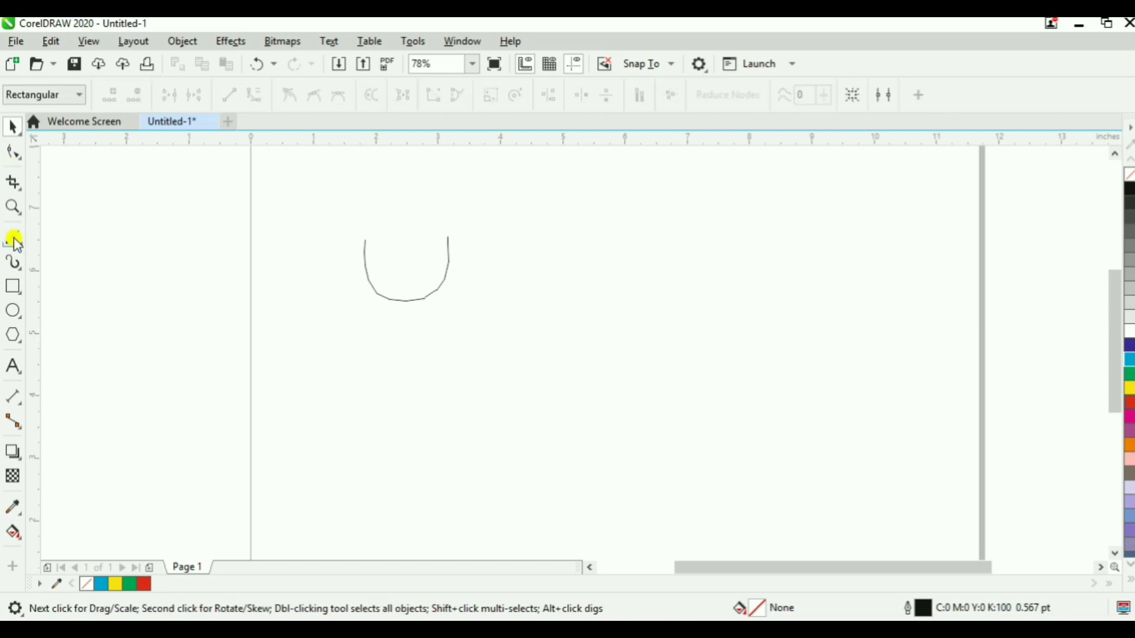
left_click(535, 239)
left_click(695, 240)
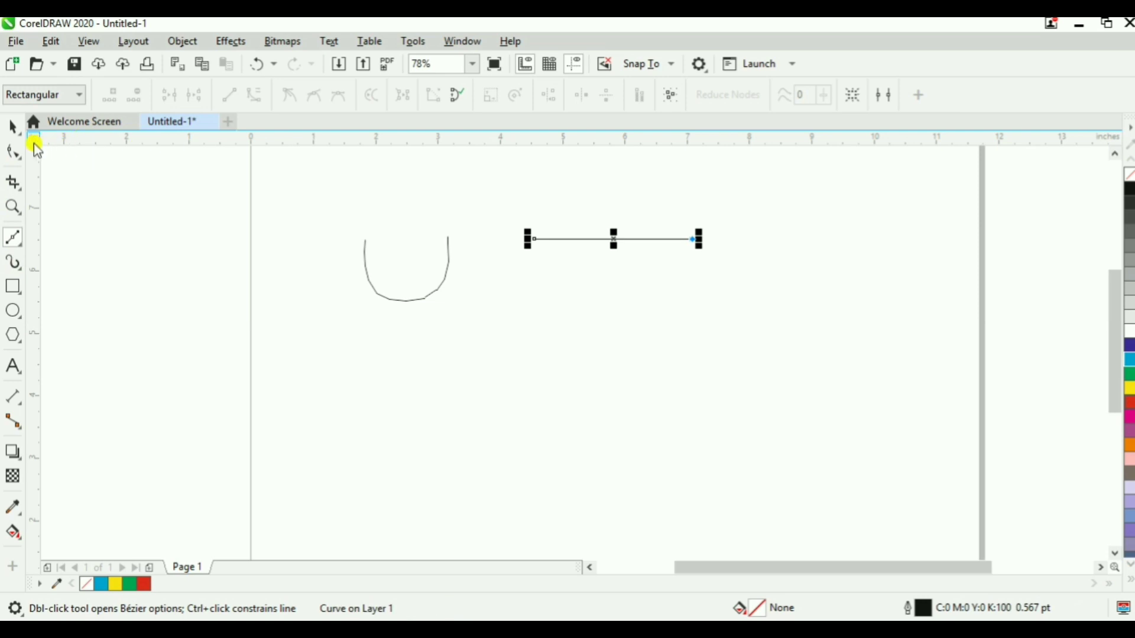
Convert the straight horizontal line to a curve with the Shape tool, keeping only its two end nodes
left_click(13, 152)
right_click(594, 238)
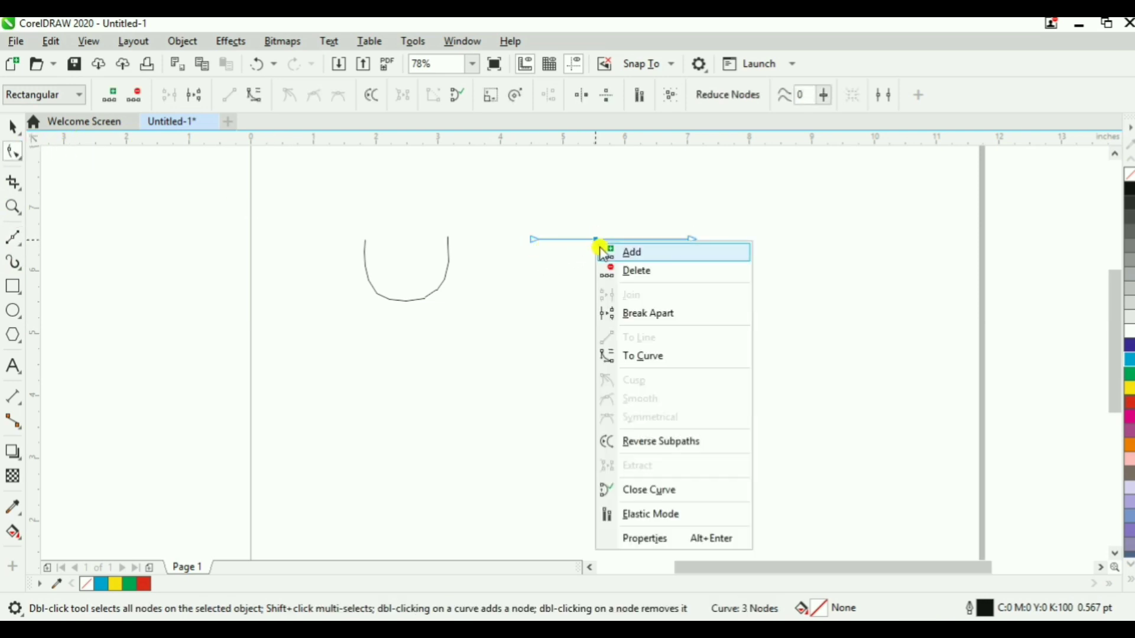
left_click(596, 238)
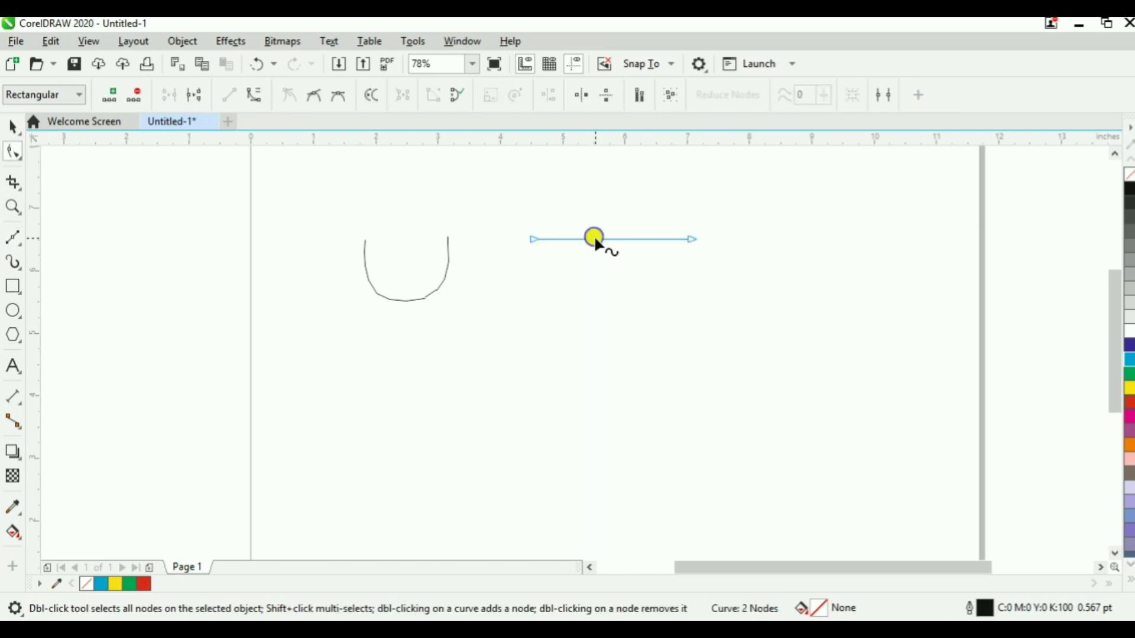
right_click(596, 237)
left_click(644, 354)
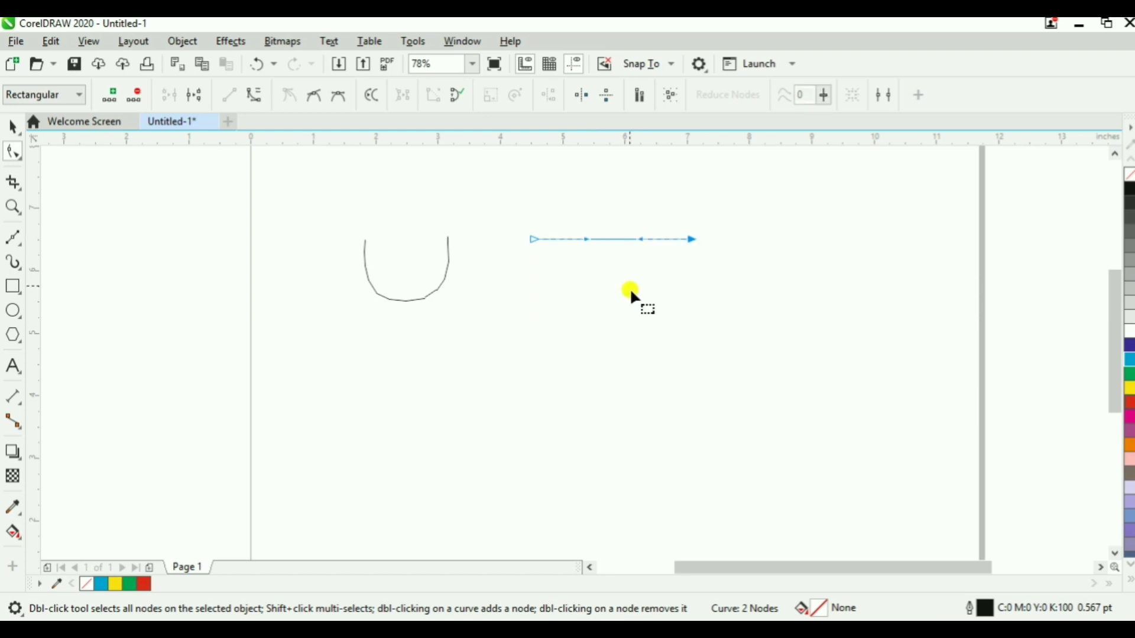
Bend the straight line into a smooth U-shaped curve about 2.56 in wide and 1.26 in high by reshaping its segment and control handles
left_click_drag(611, 240, 516, 333)
left_click(576, 292)
left_click_drag(633, 329, 670, 341)
key("space")
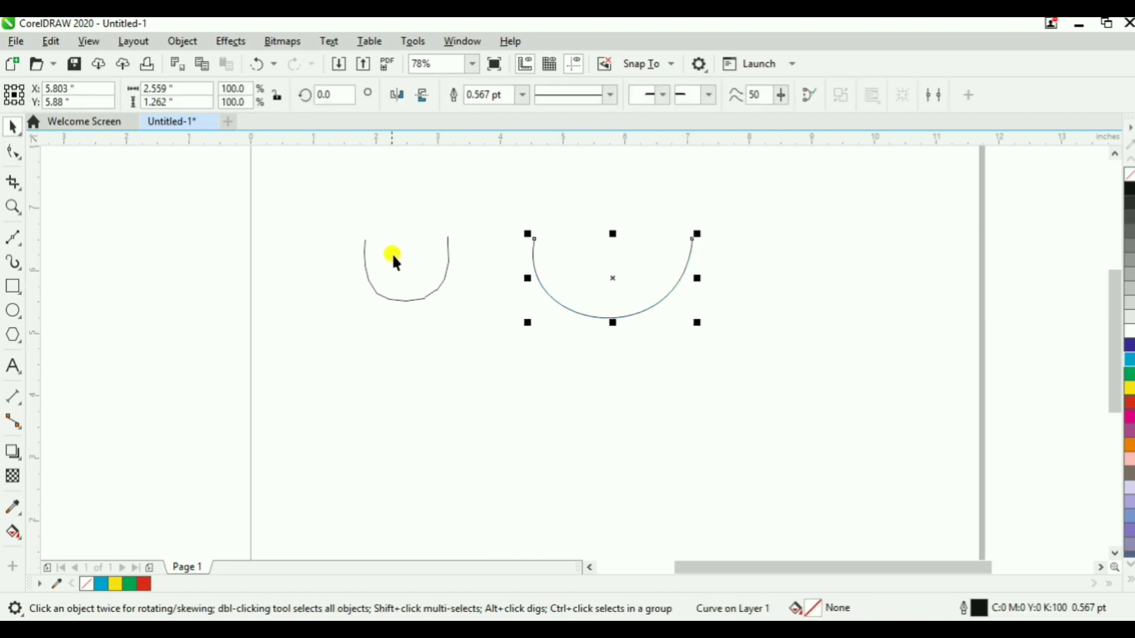
Examine the segmented U shape and the smooth U curve up close to compare their outlines
key("z")
left_click_drag(349, 208, 506, 332)
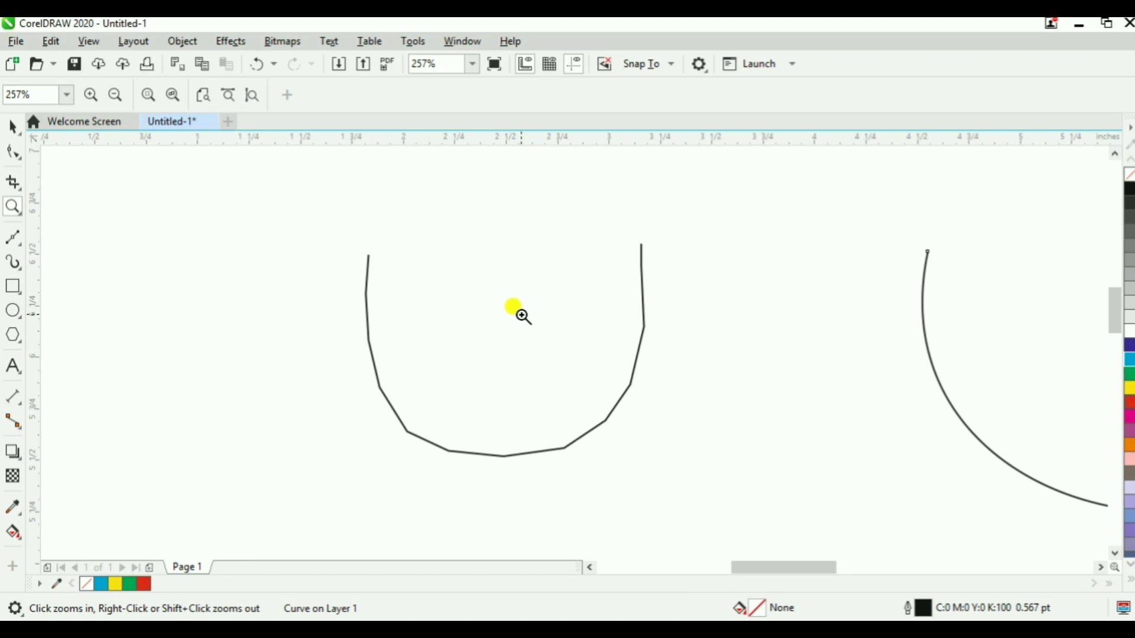
right_click(508, 329)
left_click_drag(526, 213, 706, 345)
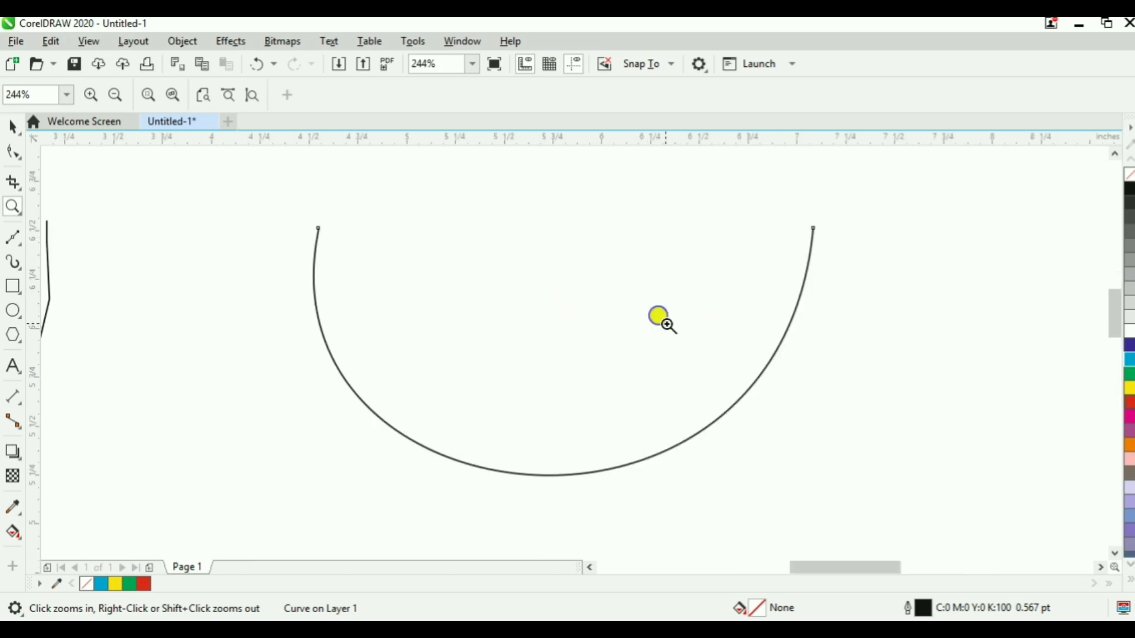
right_click(663, 322)
key("space")
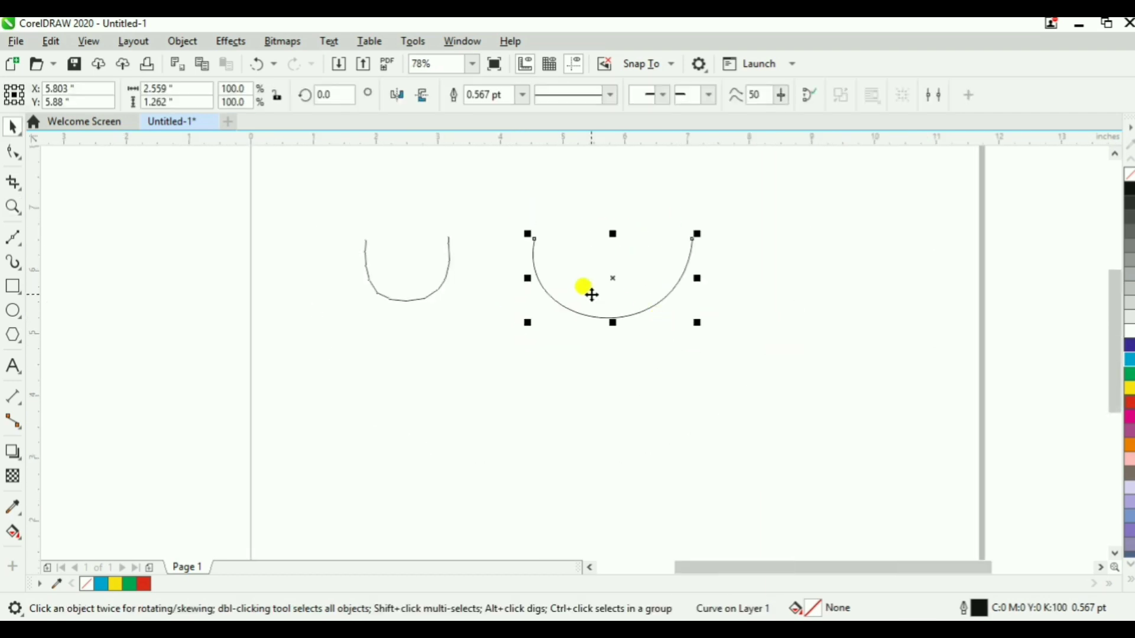
Delete the smooth U curve and the segmented U shape from the page
key("Delete")
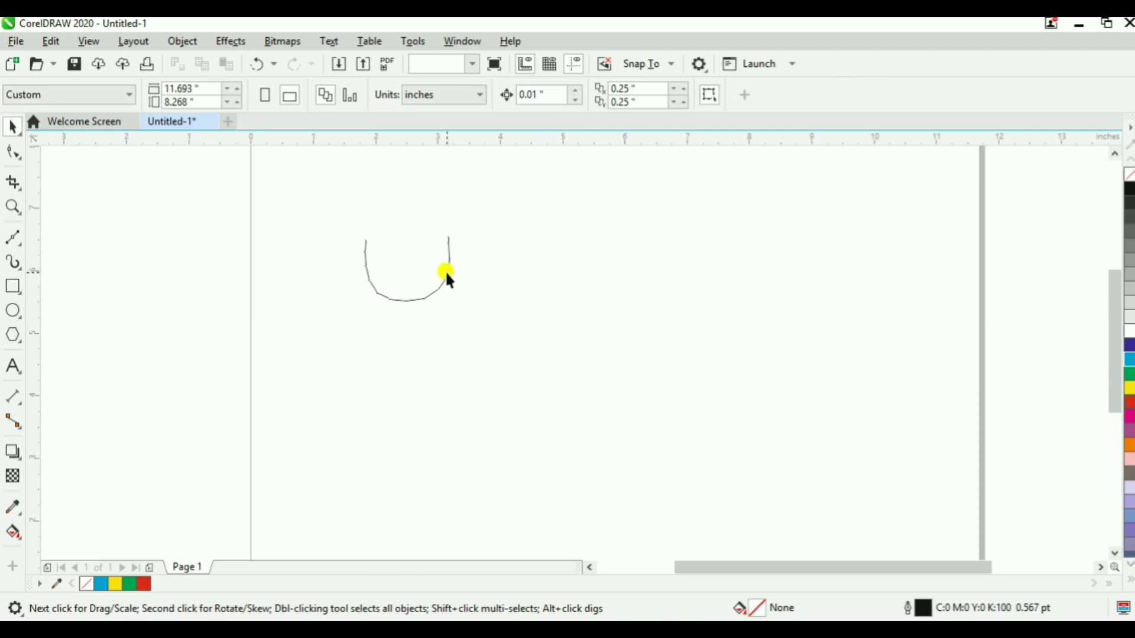
left_click(448, 275)
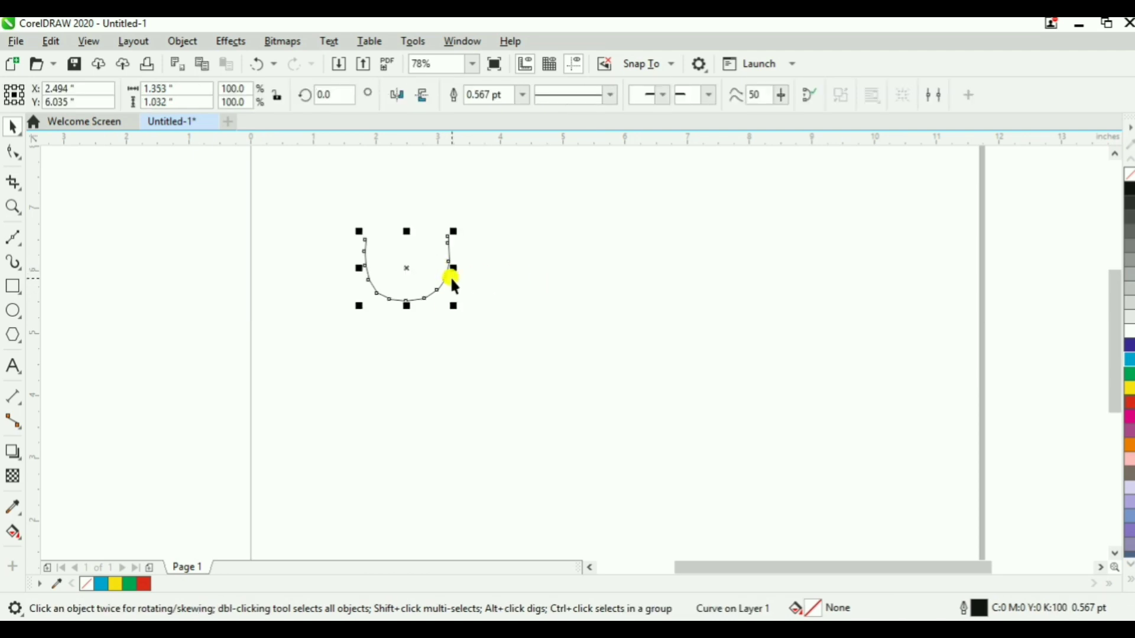
key("Delete")
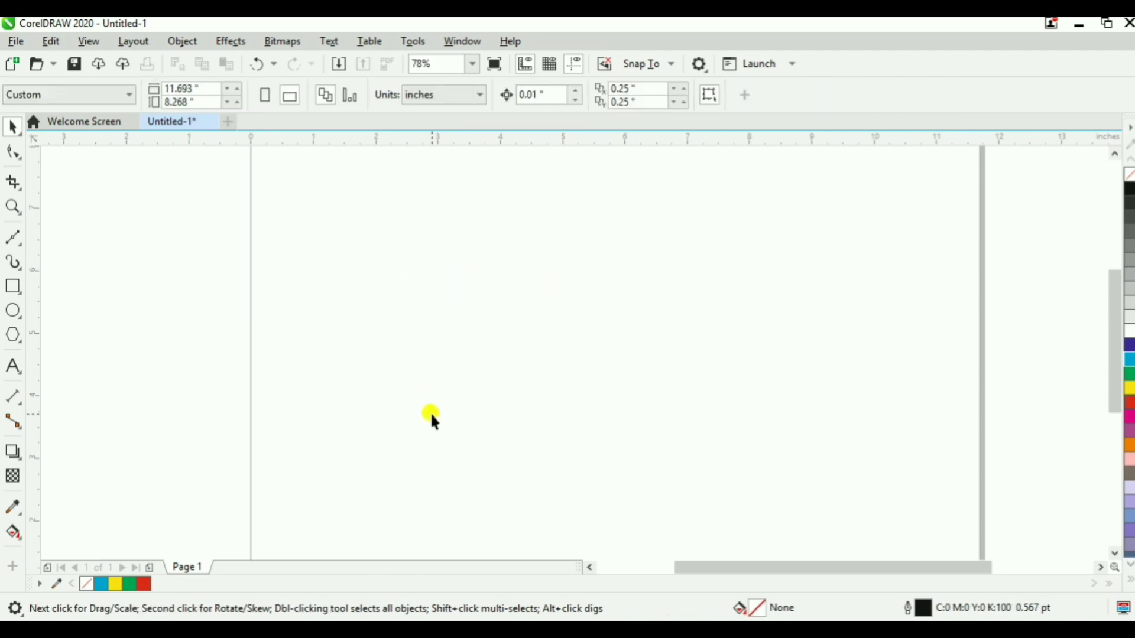
Draw a slightly sloping straight line about 7.3 in wide with the Freehand tool, starting off the page's left edge
left_click(19, 247)
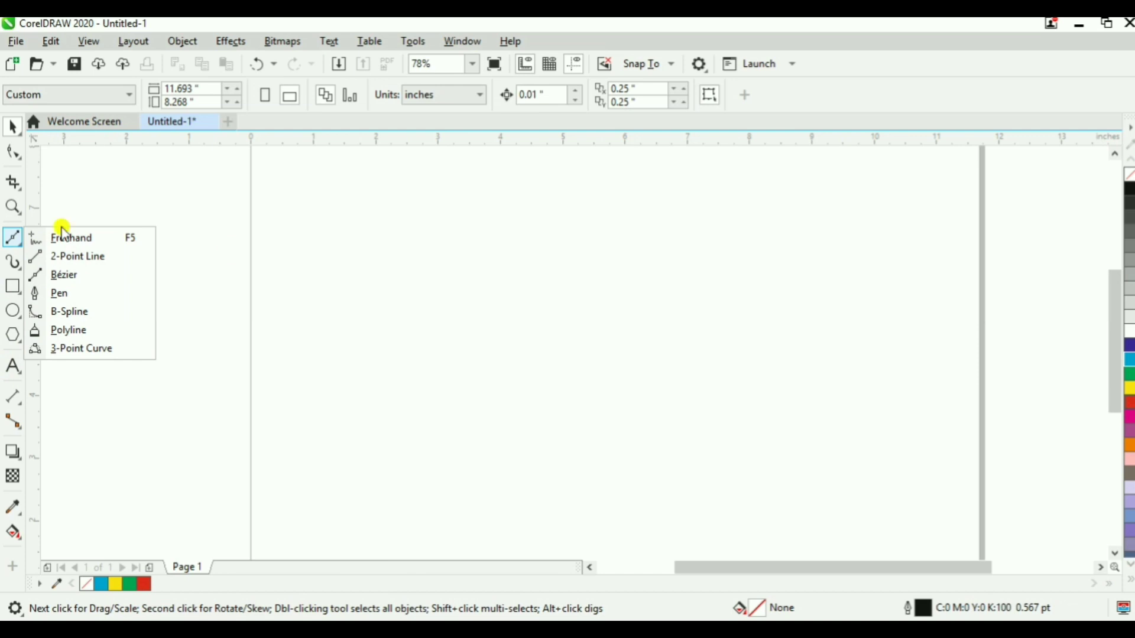
left_click(691, 290)
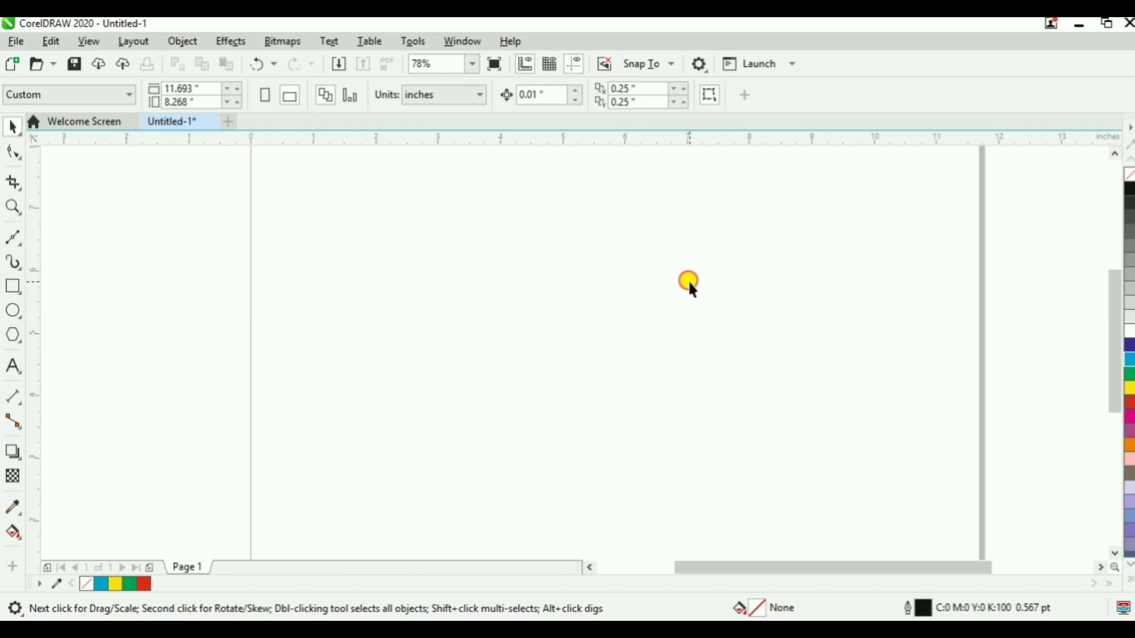
left_click(19, 245)
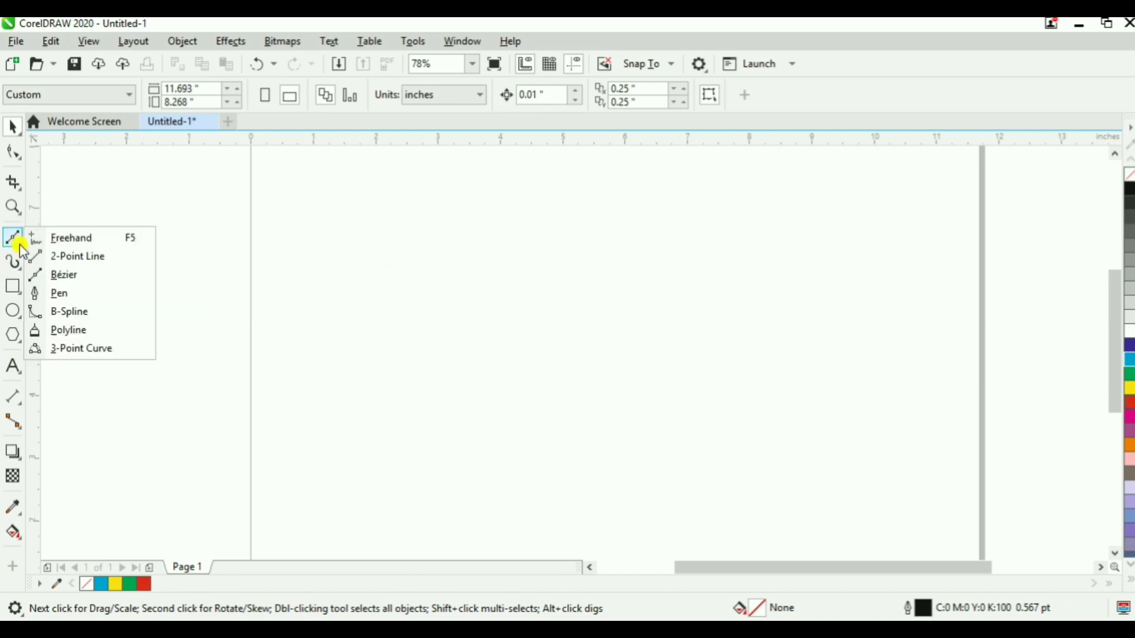
left_click(101, 238)
left_click(98, 236)
left_click(552, 274)
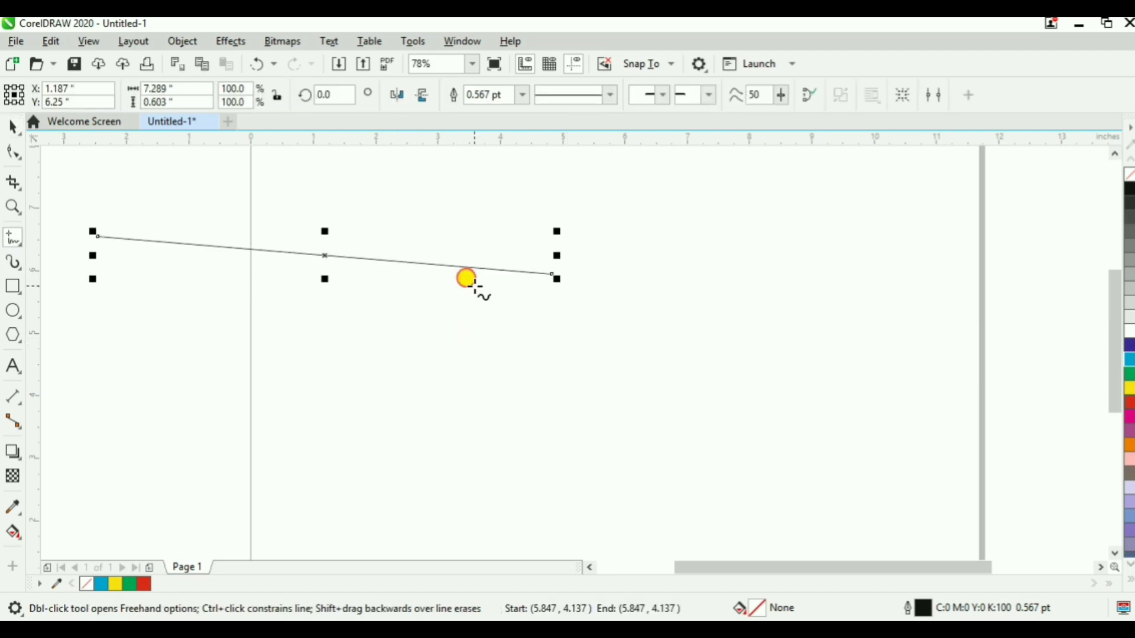
Draw a closed, irregular freehand curve about 6.4 in wide and 2.6 in high below the straight line
mouse_move(472, 285)
left_mouse_down()
mouse_move(663, 440)
mouse_move(580, 324)
left_mouse_up()
mouse_move(494, 293)
left_mouse_down()
mouse_move(477, 287)
mouse_move(547, 306)
left_mouse_up()
key("space")
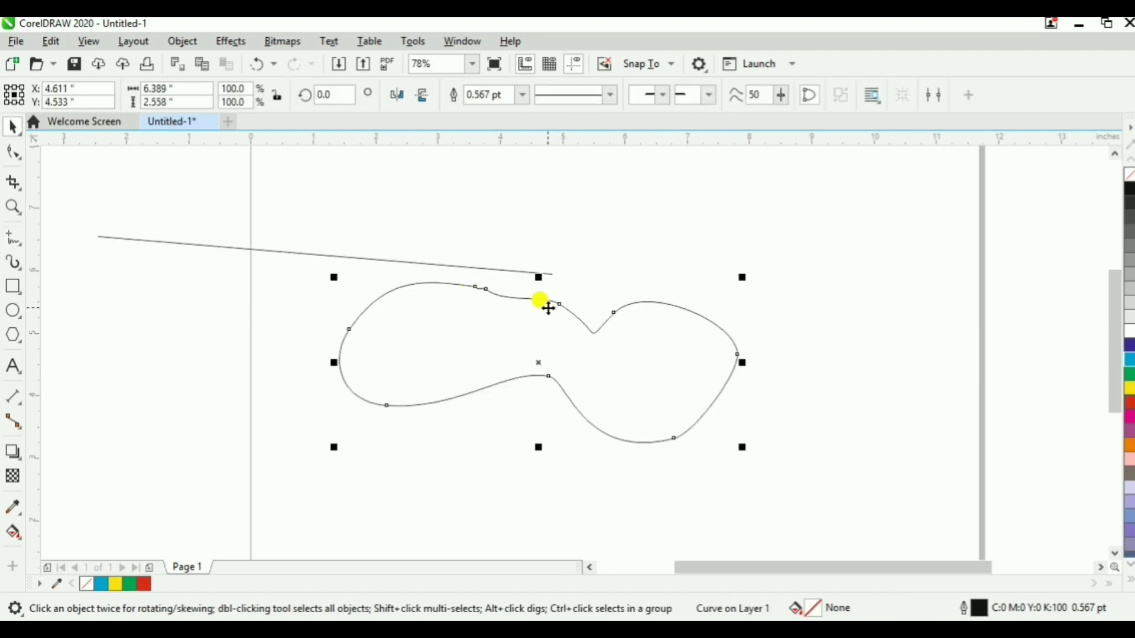
Delete the closed freehand curve and the sloping straight line
key("Delete")
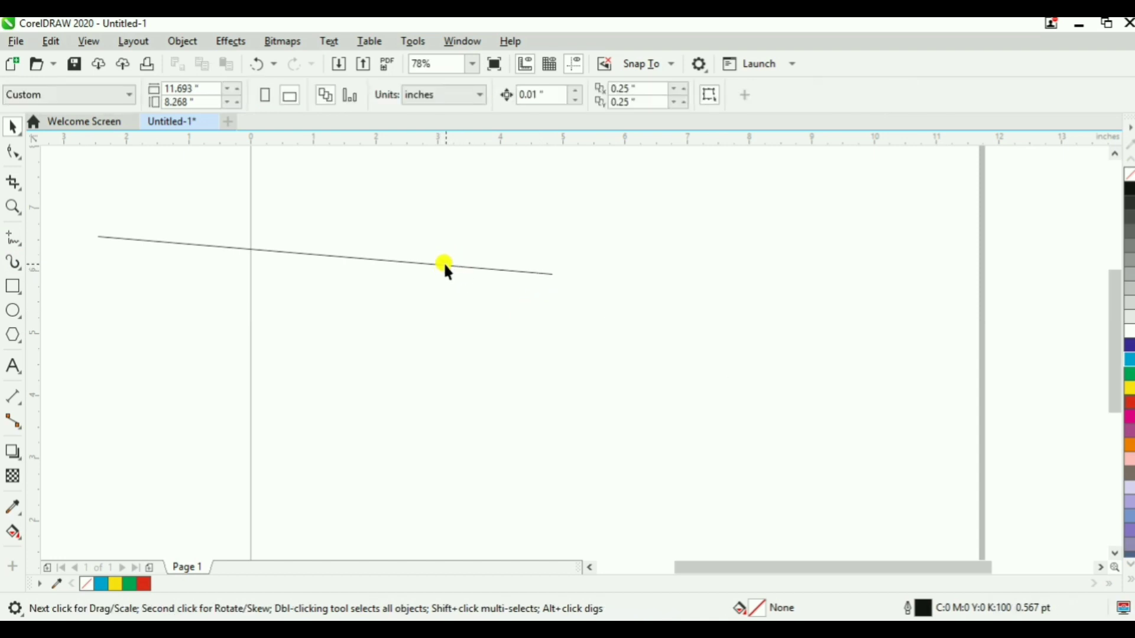
left_click(443, 262)
key("space")
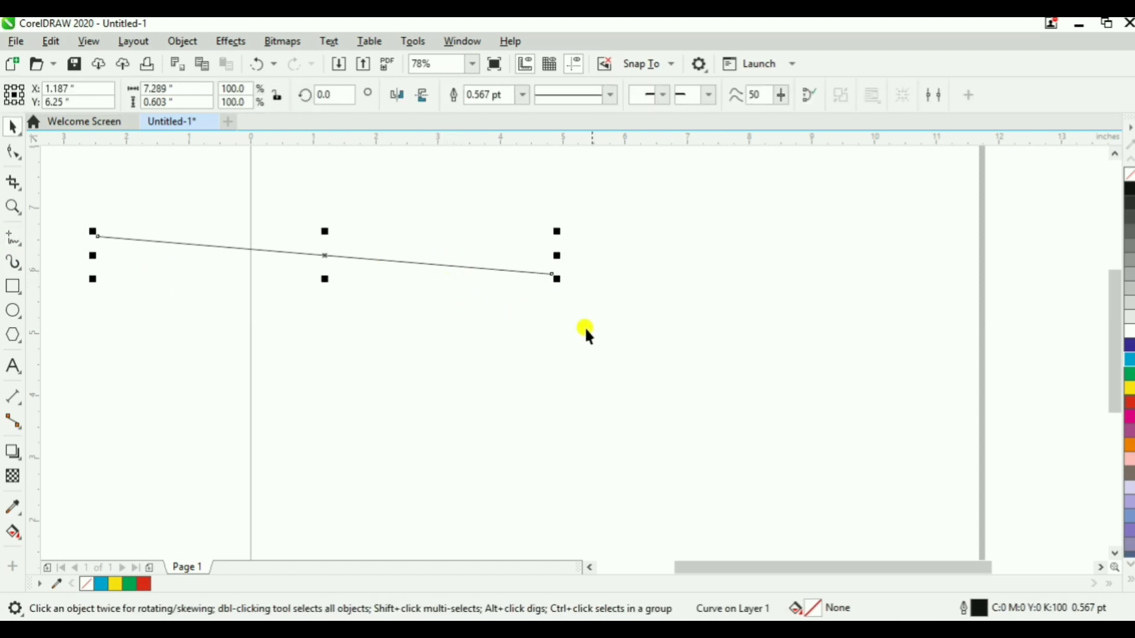
key("Delete")
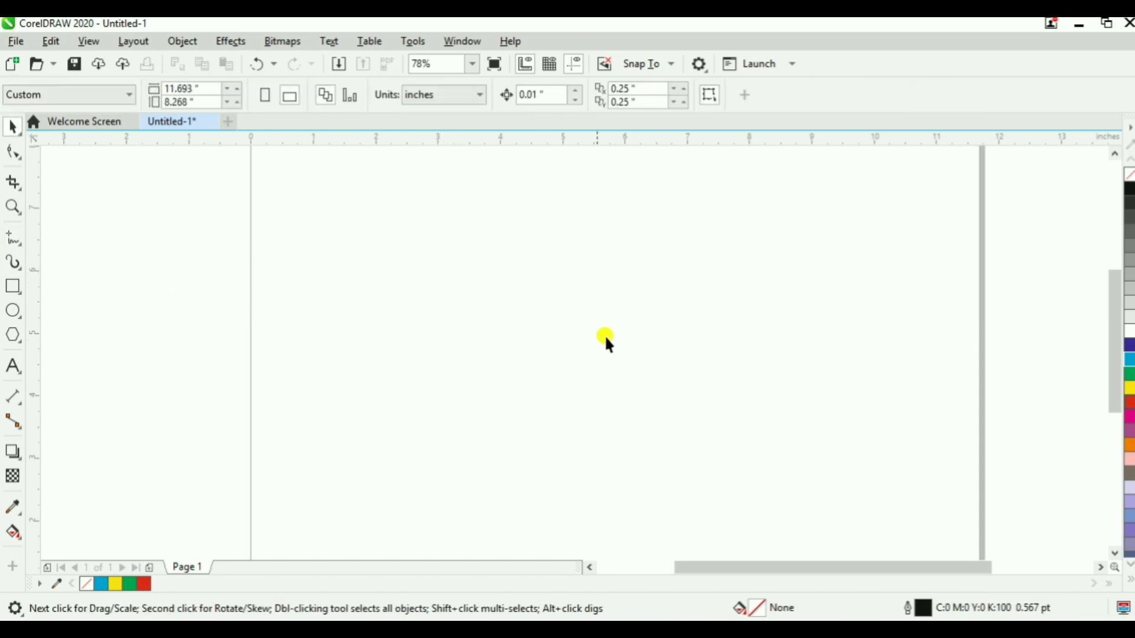
Draw two diagonal lines with the 2-Point Line tool, spanning about 4.7 by 1.8 in and 5.1 by 4.2 in
left_click(20, 246)
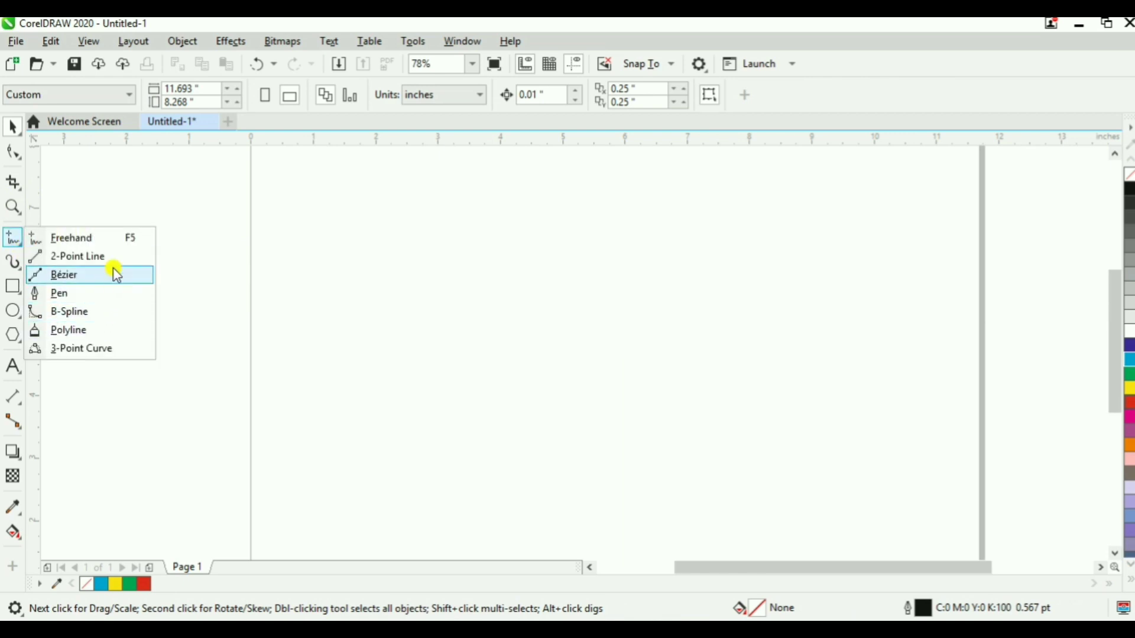
left_click(83, 256)
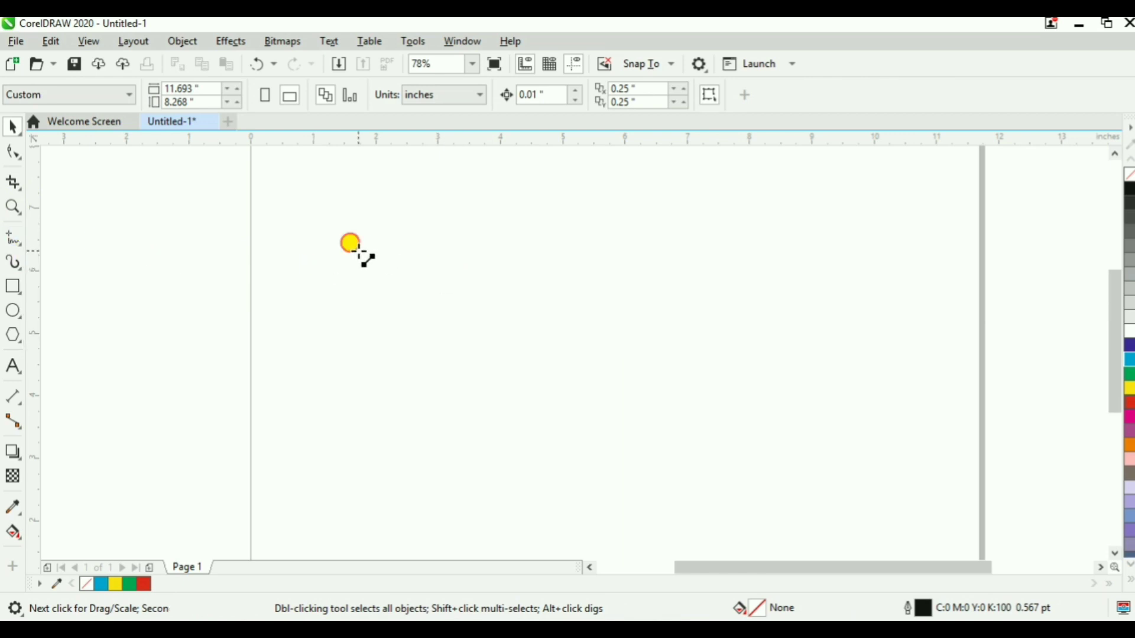
left_click_drag(358, 251, 651, 360)
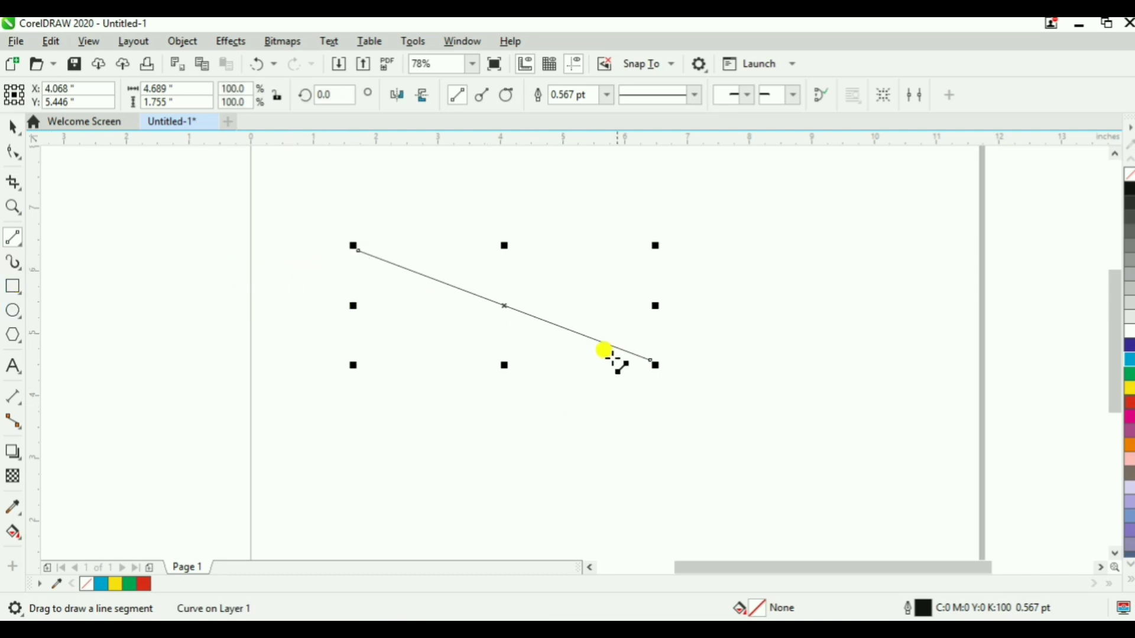
left_click_drag(861, 190, 544, 456)
key("space")
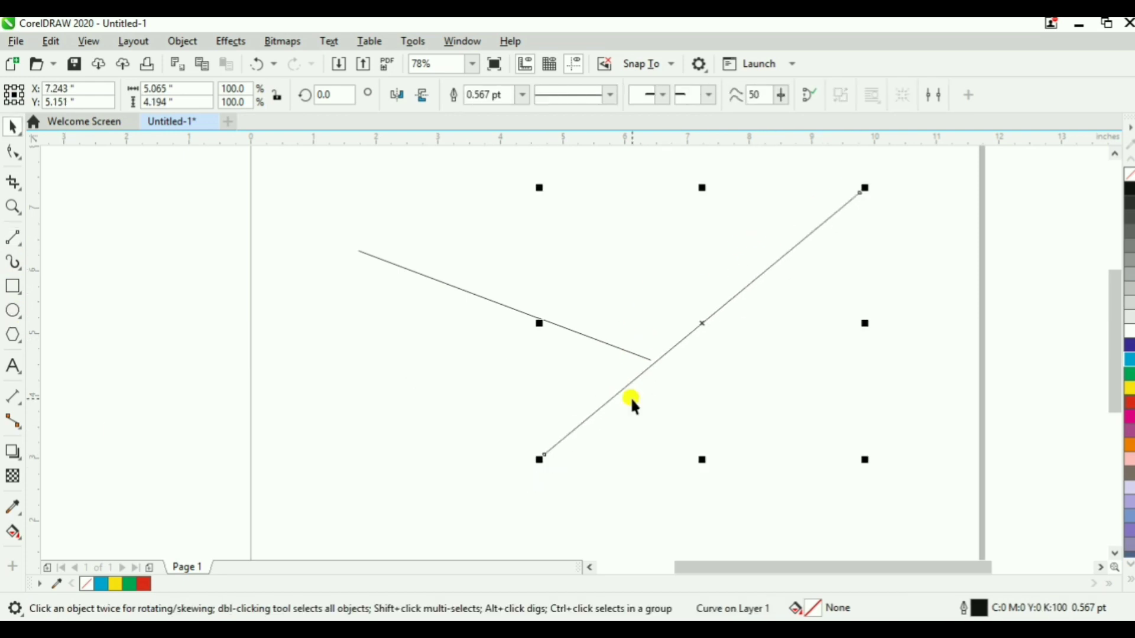
Delete both diagonal two-point lines
key("Delete")
left_click(619, 344)
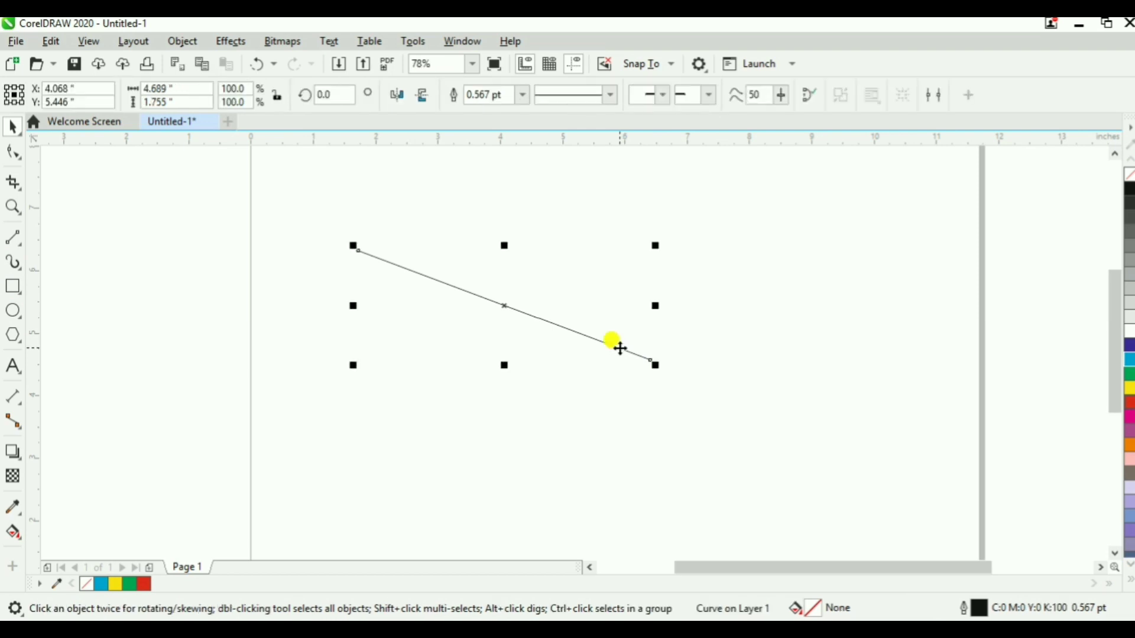
key("Delete")
Draw a closed, self-crossing shape of straight and curved segments with the Pen tool, about 4.4 in wide and 3.2 in high
left_click(21, 246)
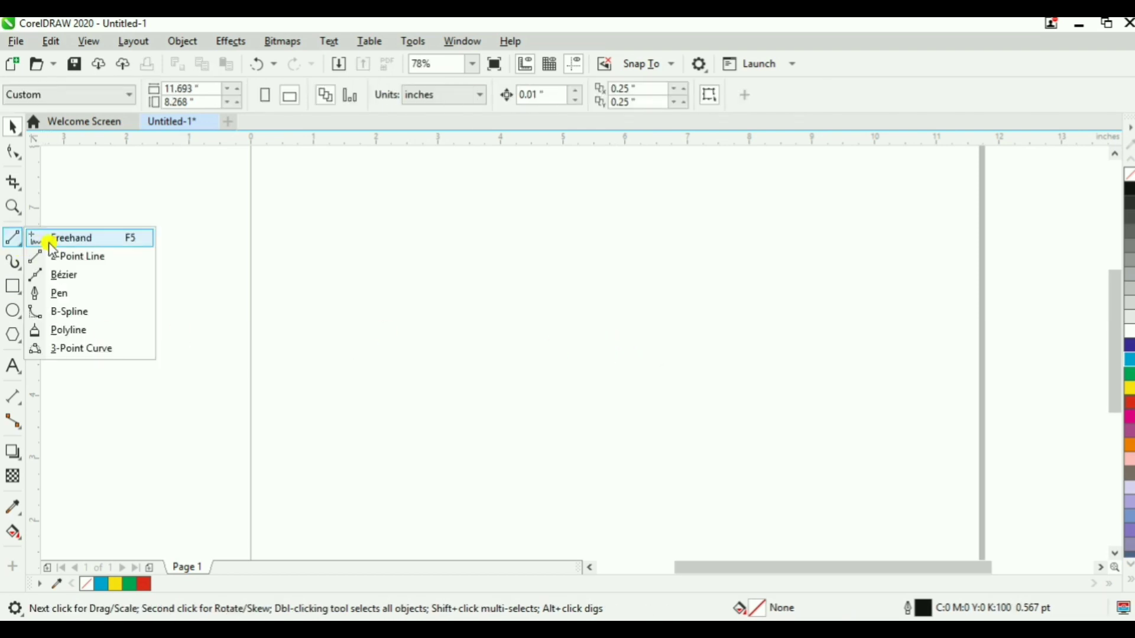
left_click(97, 293)
left_click(393, 260)
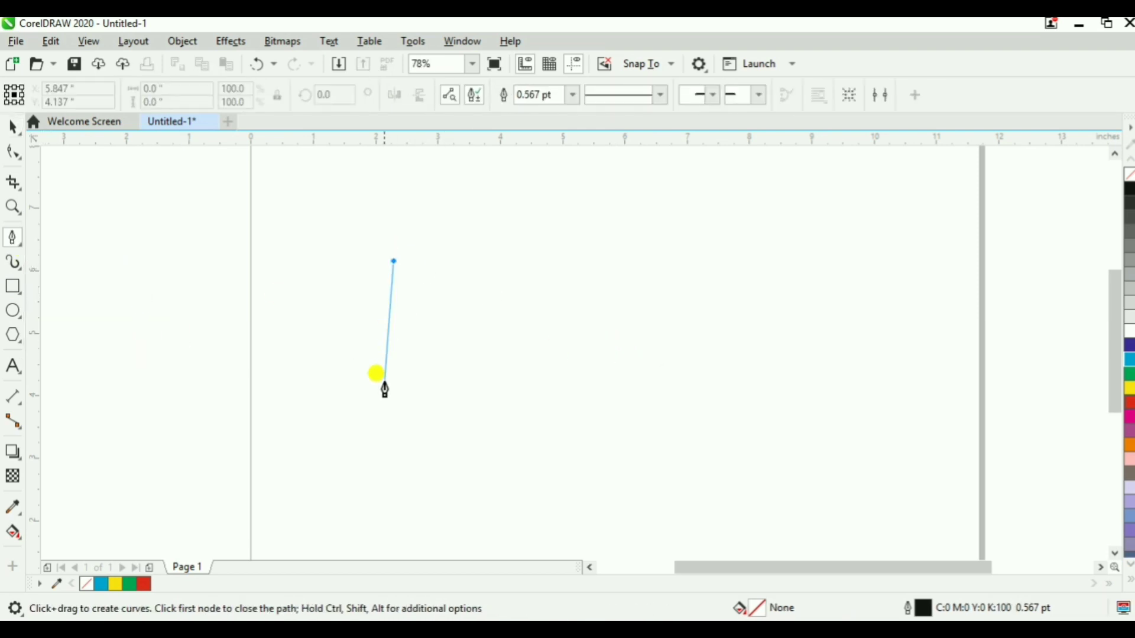
left_click(384, 395)
left_click(660, 390)
left_click_drag(557, 310, 423, 357)
left_click(496, 247)
left_click(425, 357)
left_click_drag(535, 388, 595, 329)
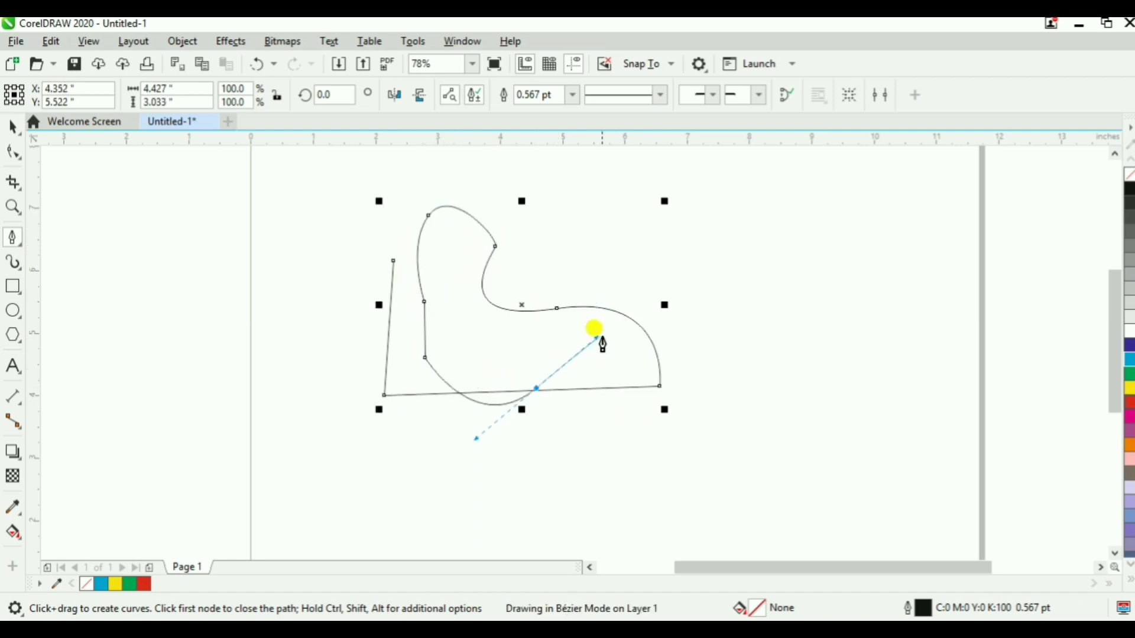
left_click(639, 262)
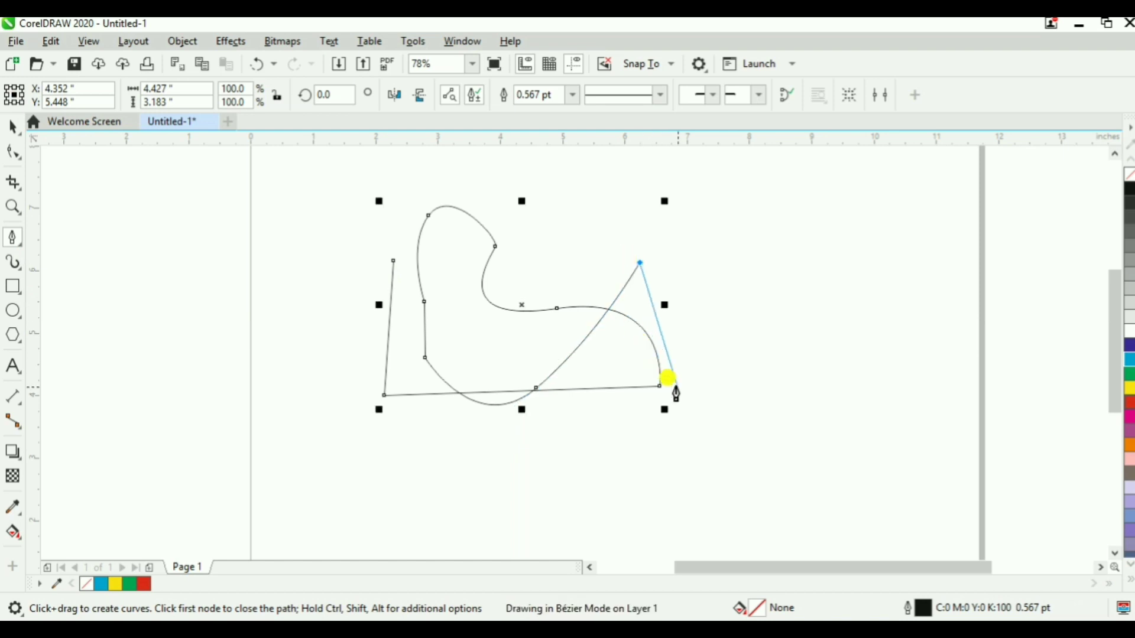
left_click(393, 262)
key("space")
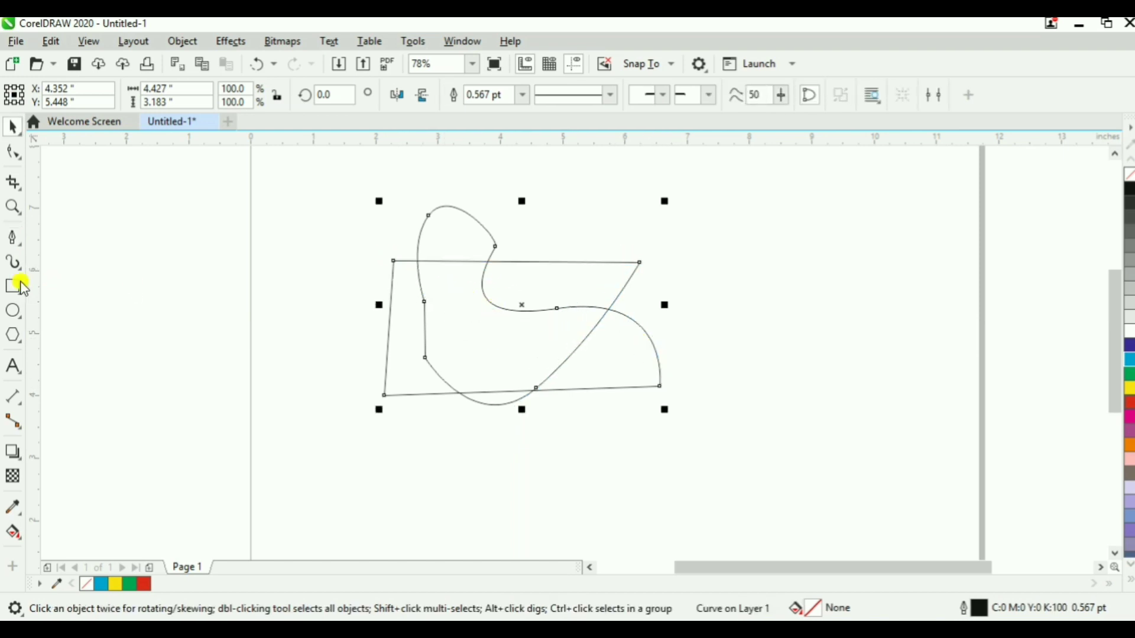
Draw an open path of curved and straight segments with the Bézier tool beside the pen shape, about 4.6 by 3.3 in
left_click(18, 243)
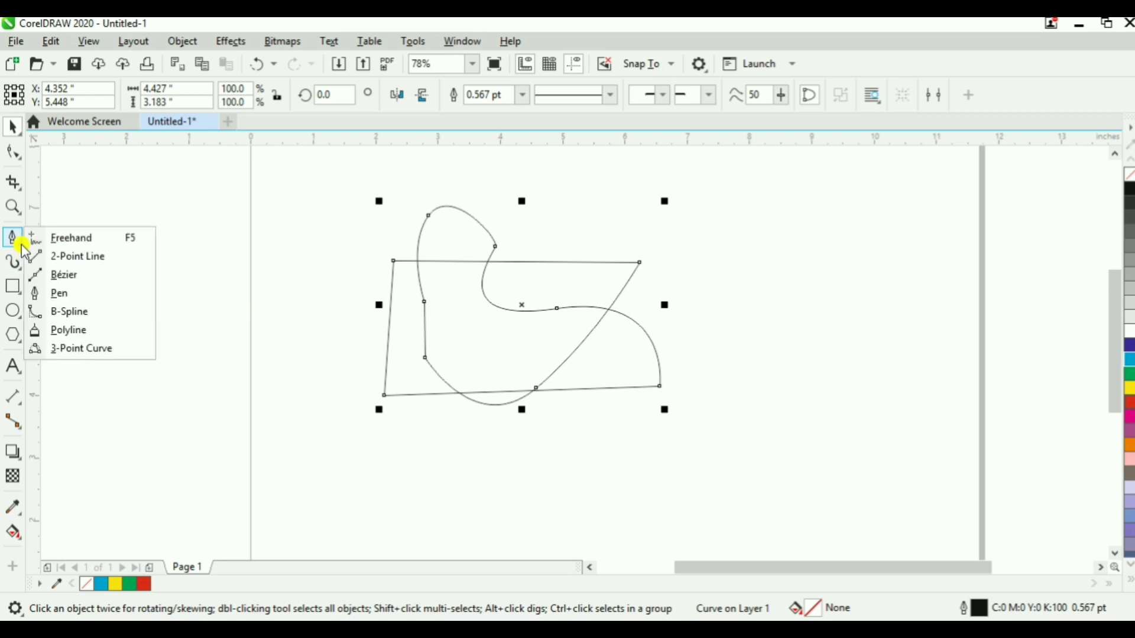
left_click(82, 275)
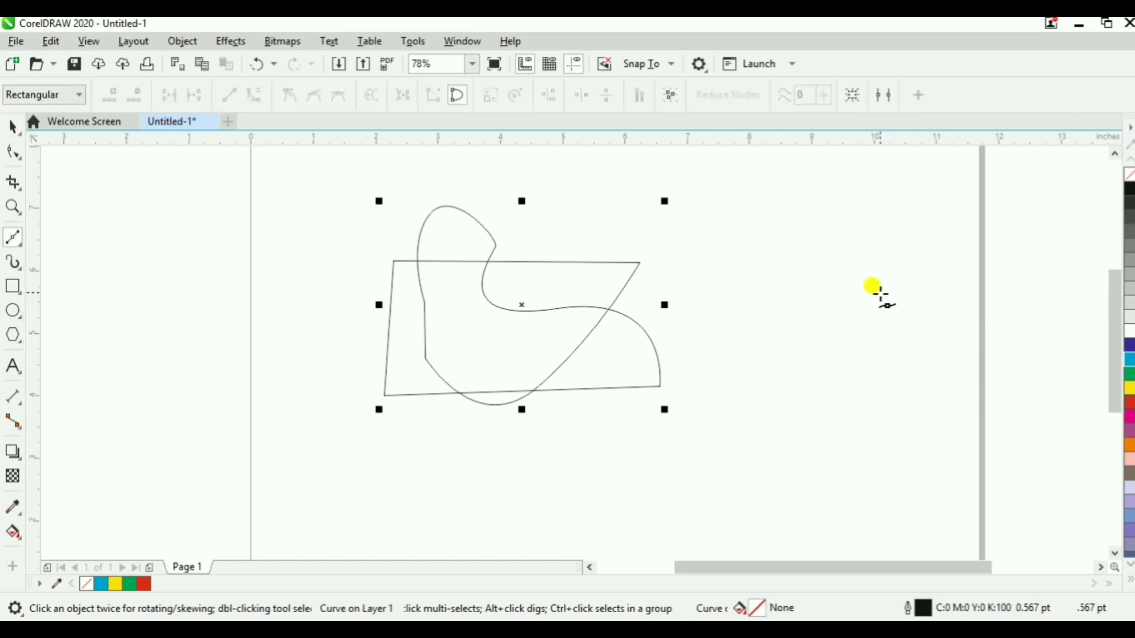
left_click(762, 227)
left_click_drag(748, 328, 791, 409)
left_click(894, 356)
left_click_drag(905, 293, 822, 261)
left_click(865, 220)
left_click(795, 173)
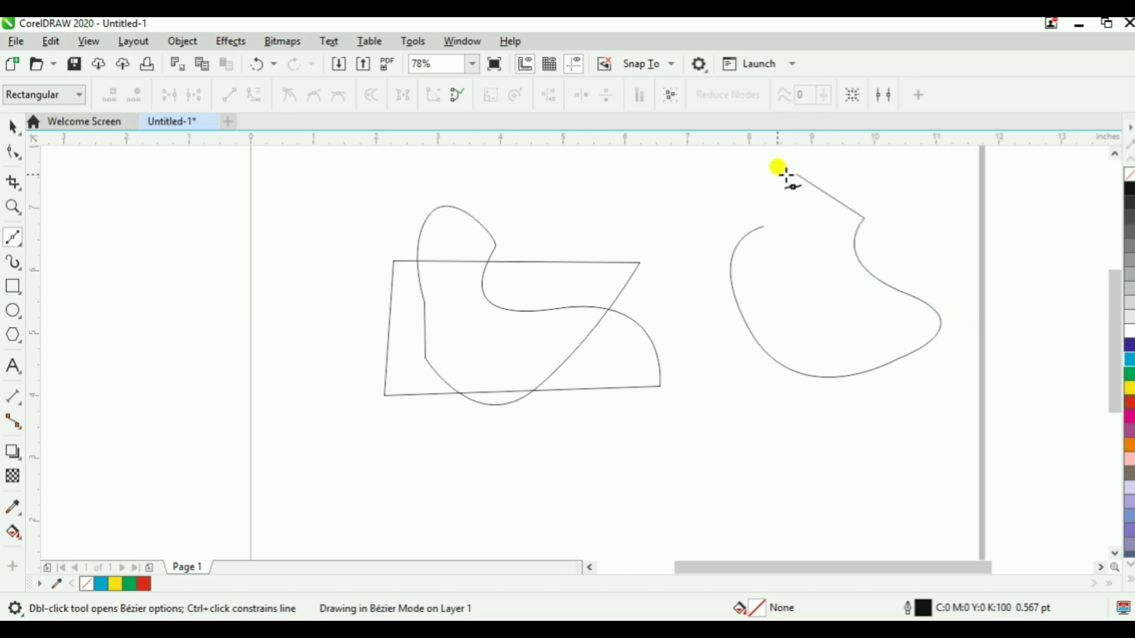
left_click(702, 190)
left_click(653, 236)
key("space")
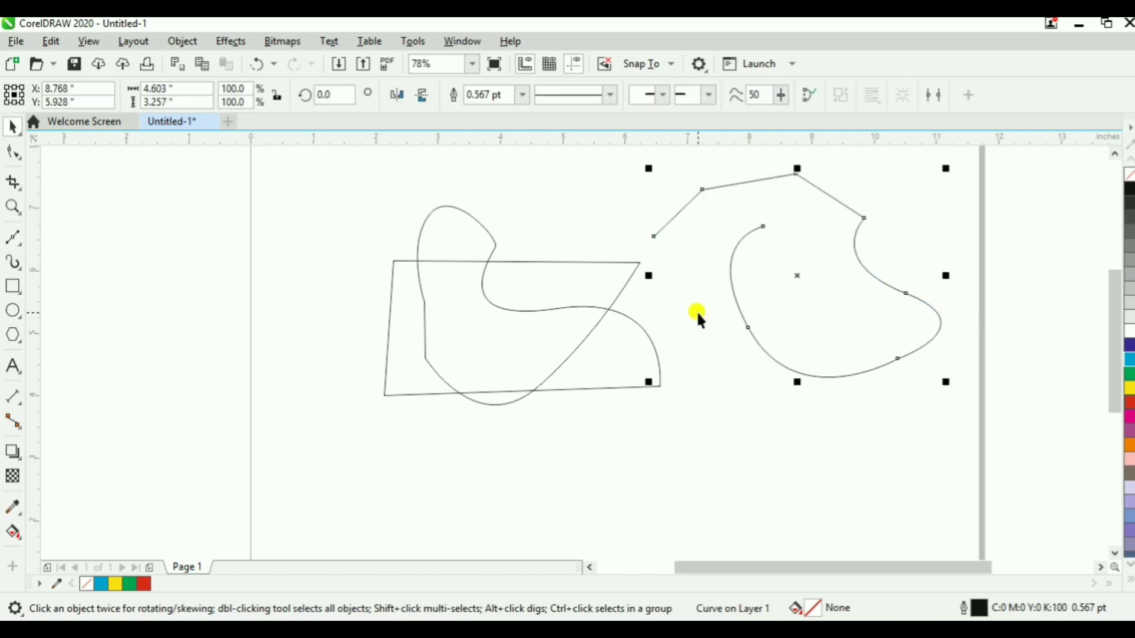
Delete the Bézier path and the closed pen shape
key("Delete")
left_click(591, 306)
key("Delete")
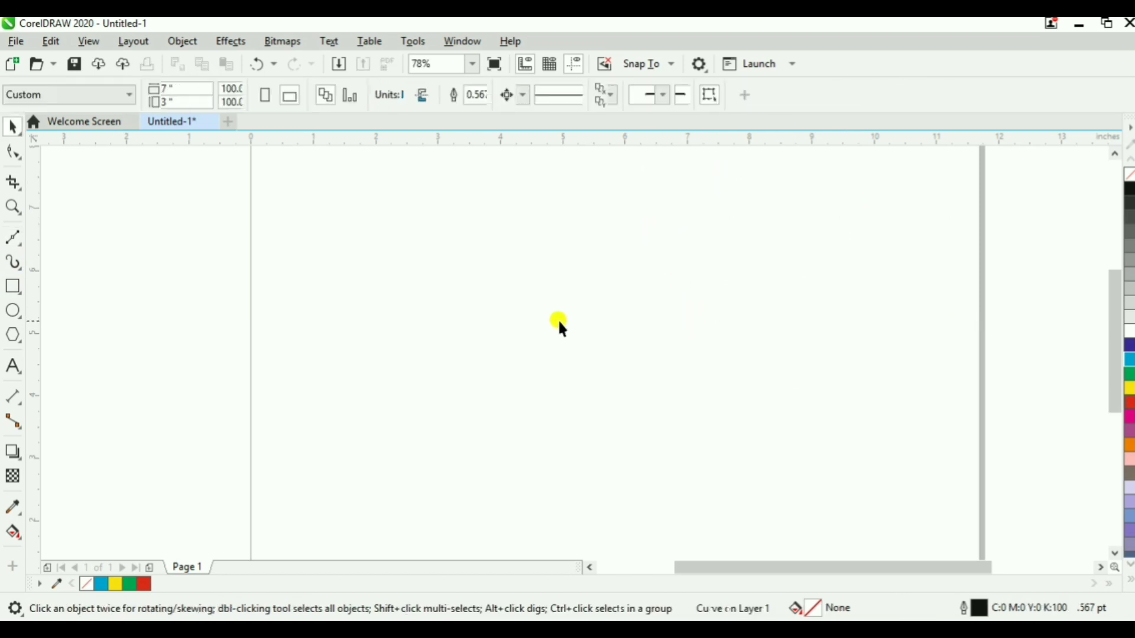
Draw a closed rounded curve with the B-Spline tool, about 4.8 in wide and 2.5 in high, and delete it
left_click(20, 246)
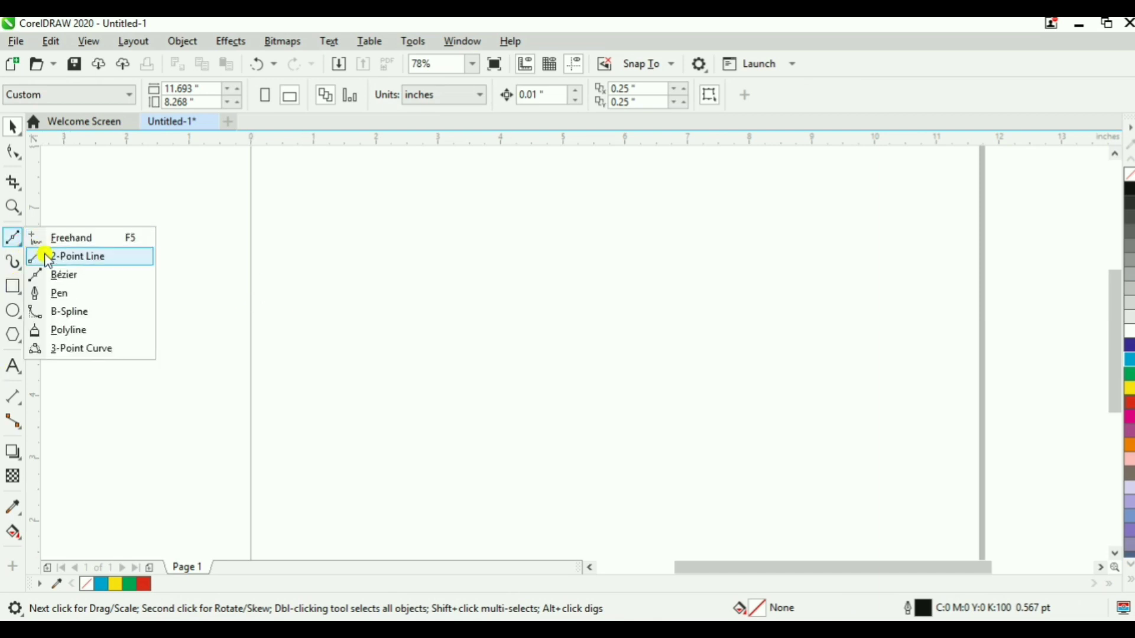
left_click(93, 319)
left_click(378, 305)
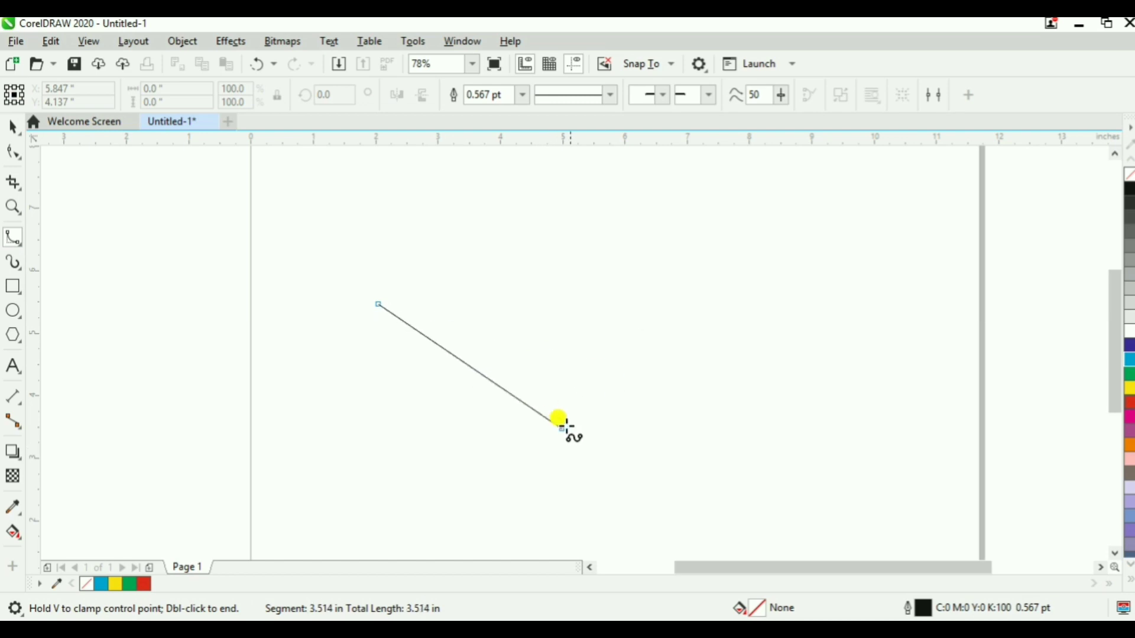
left_click(589, 403)
left_click(707, 251)
left_click(403, 177)
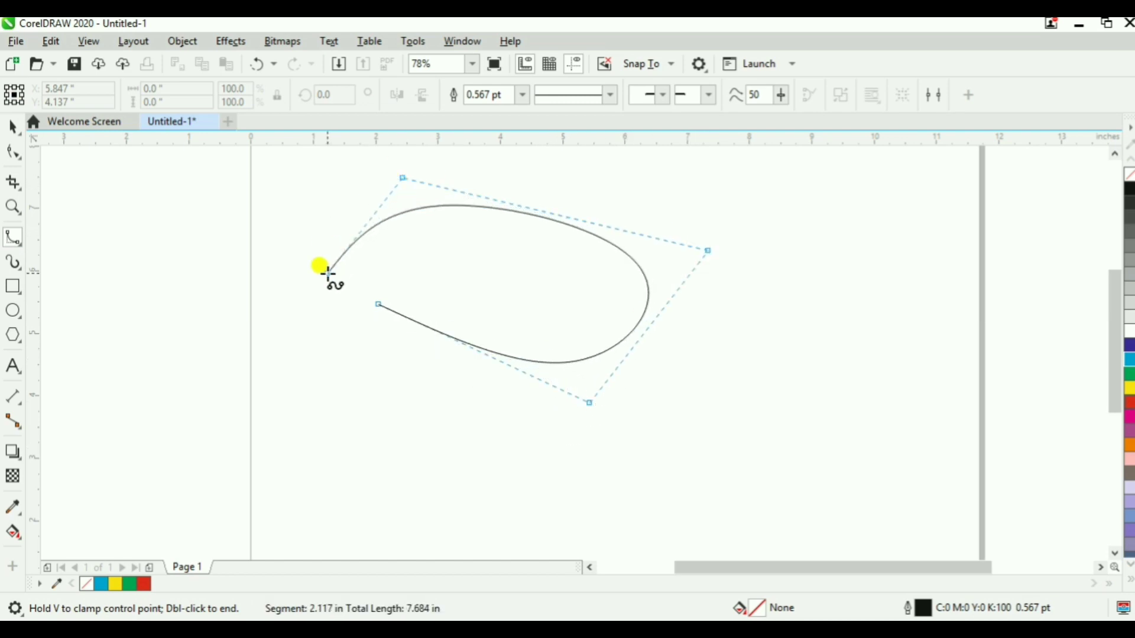
left_click(378, 305)
key("space")
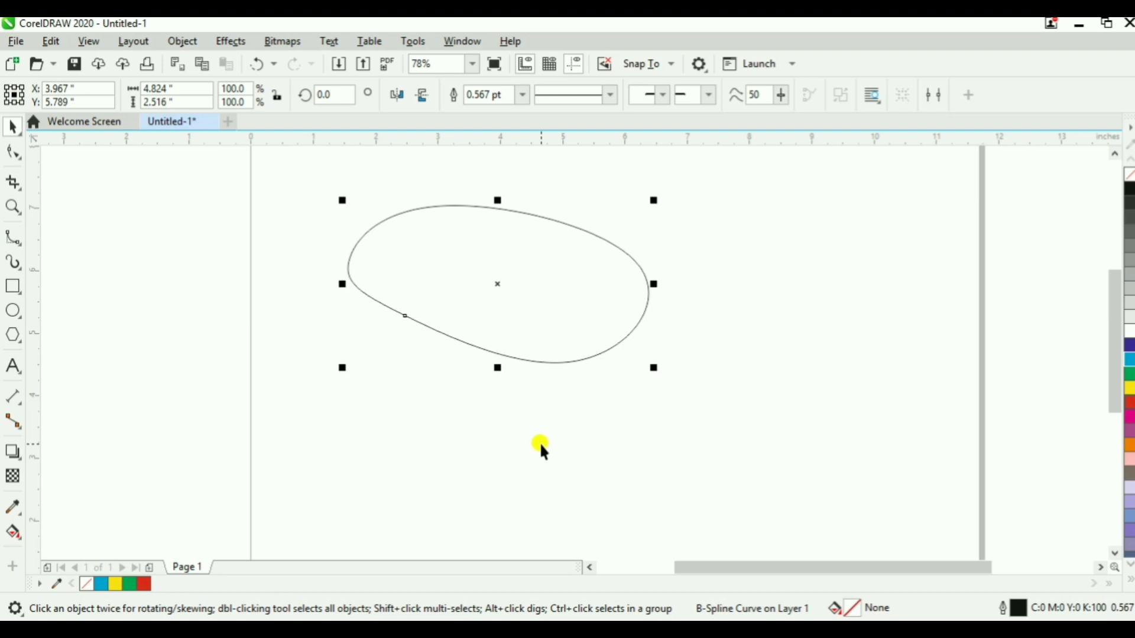
key("Delete")
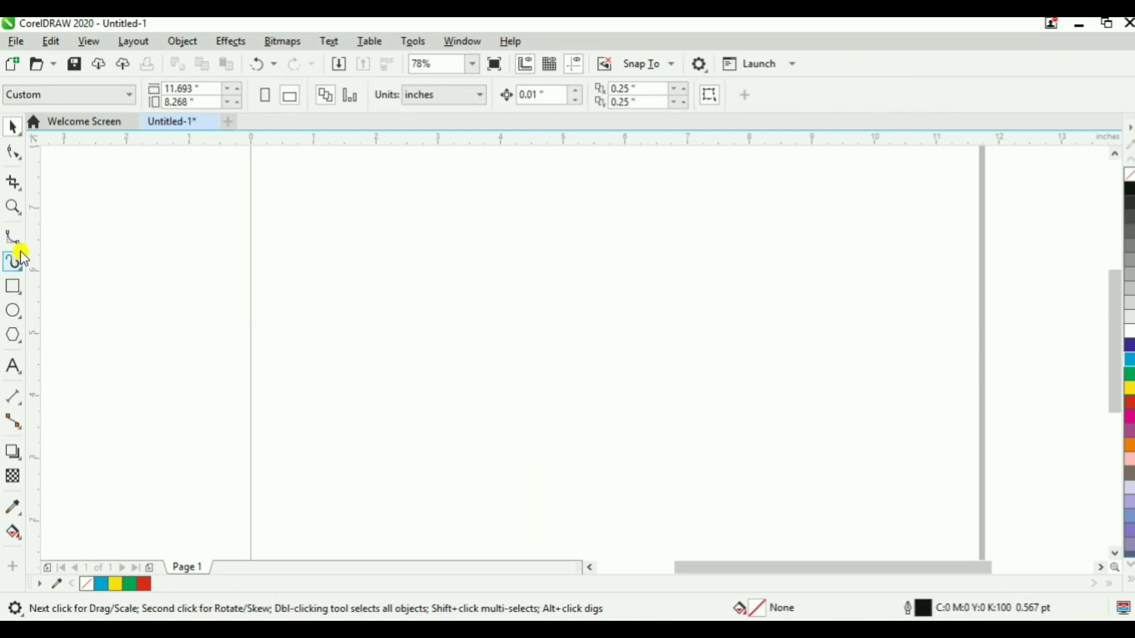
Draw an irregular shape of straight and freehand segments with the Polyline tool, about 5.8 in wide and 4.1 in high, and delete it
left_click(22, 249)
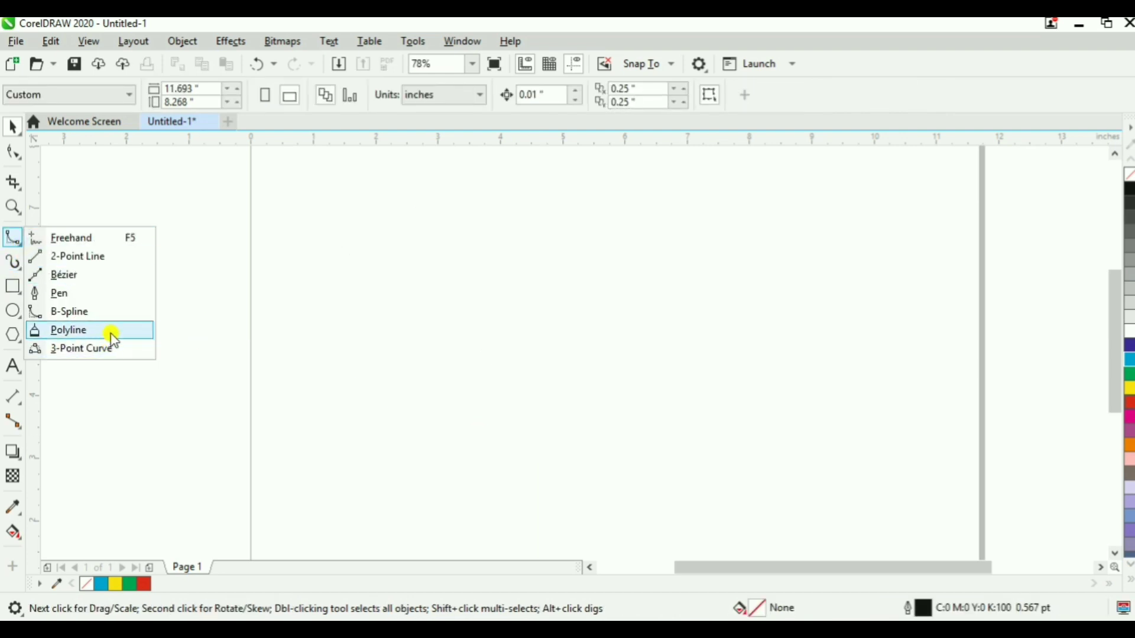
left_click(114, 339)
left_click_drag(386, 271, 380, 254)
left_click(335, 236)
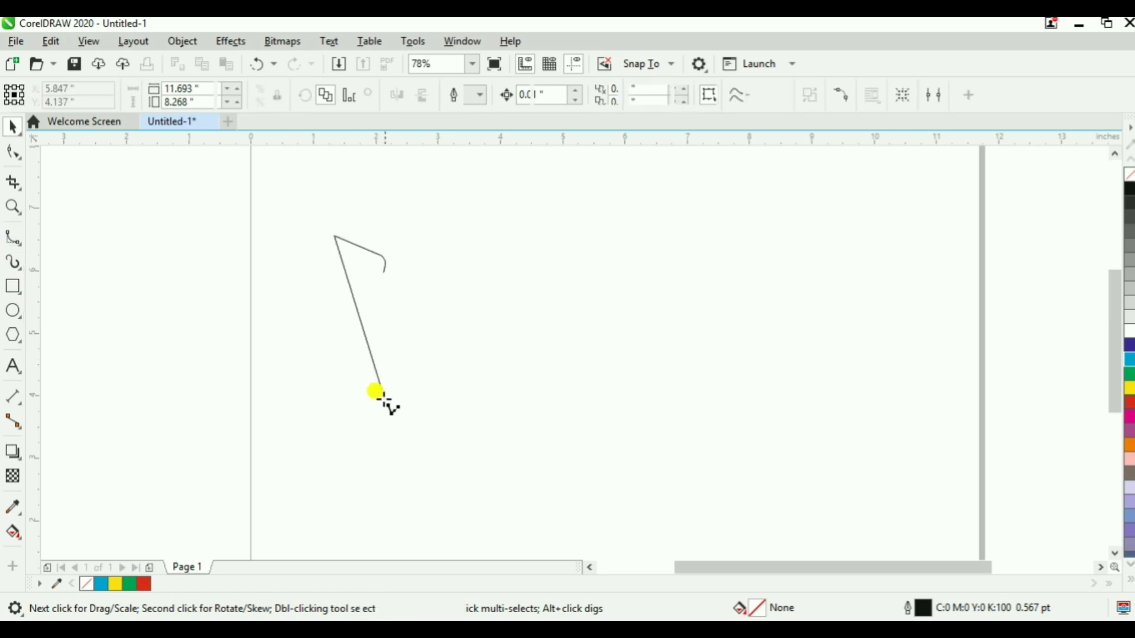
left_click(383, 393)
left_click(428, 389)
mouse_move(602, 319)
left_mouse_down()
mouse_move(575, 286)
mouse_move(464, 263)
mouse_move(543, 438)
mouse_move(625, 261)
mouse_move(499, 192)
mouse_move(384, 272)
left_mouse_up()
key("space")
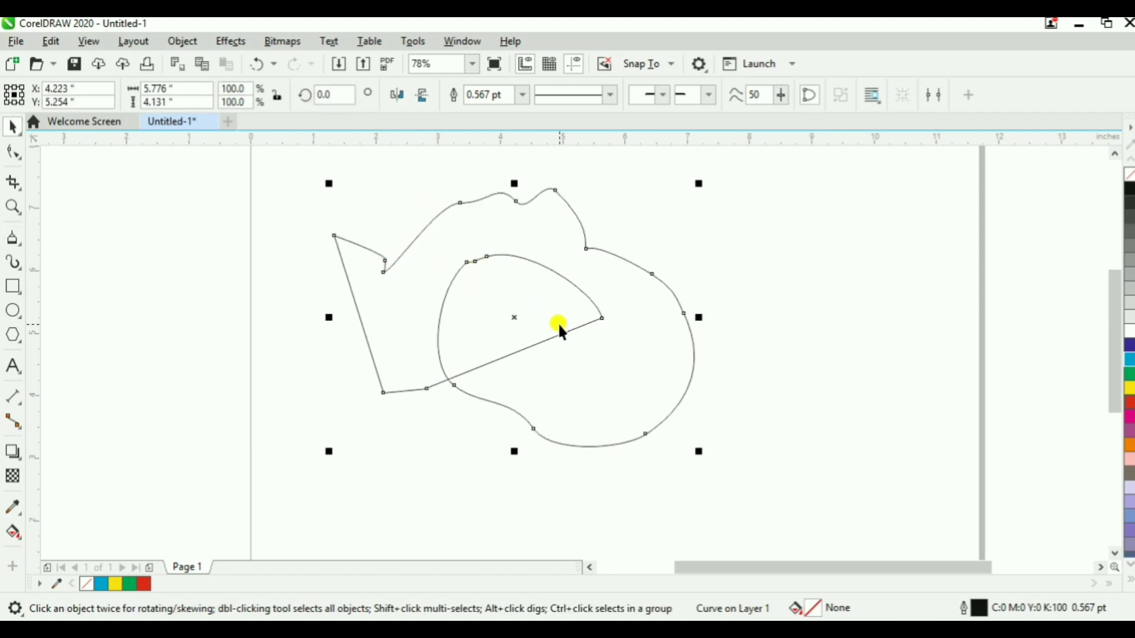
key("Delete")
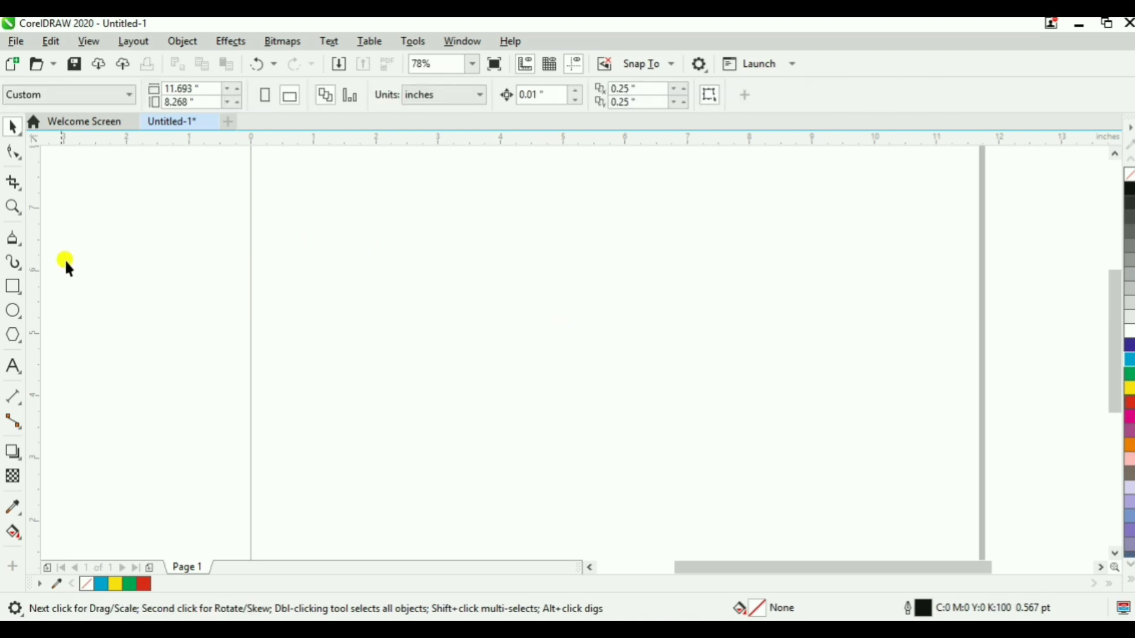
Draw a second Polyline shape with straight lower edges and a wavy freehand upper edge, about 5.9 by 3.3 in, and delete it
left_click(11, 239)
left_click(349, 274)
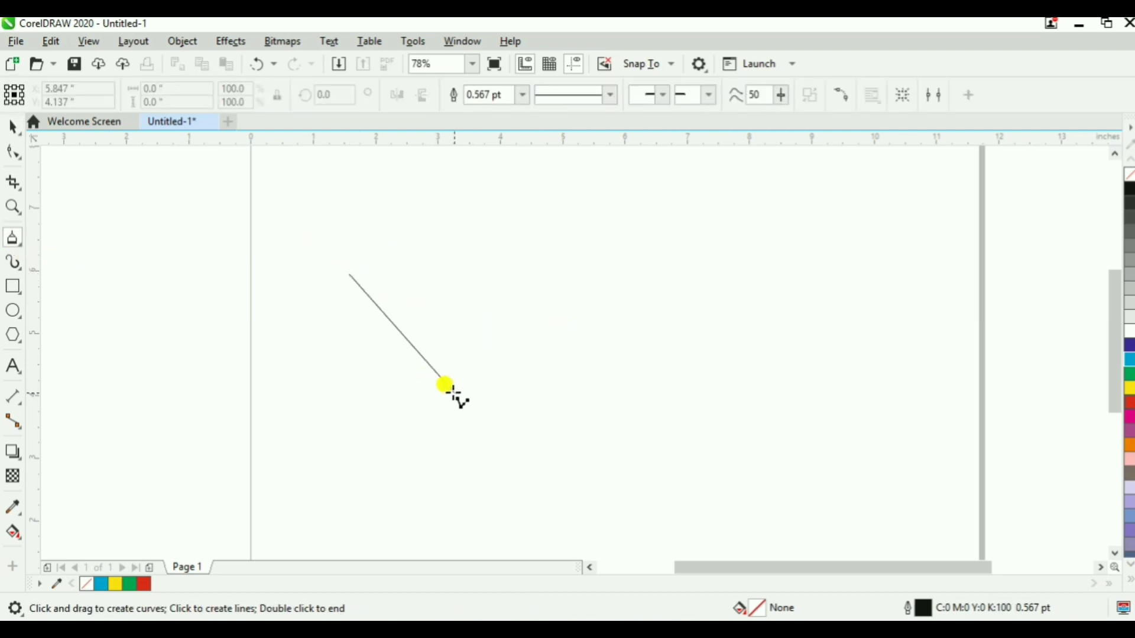
left_click(454, 393)
left_click(713, 385)
left_click(695, 305)
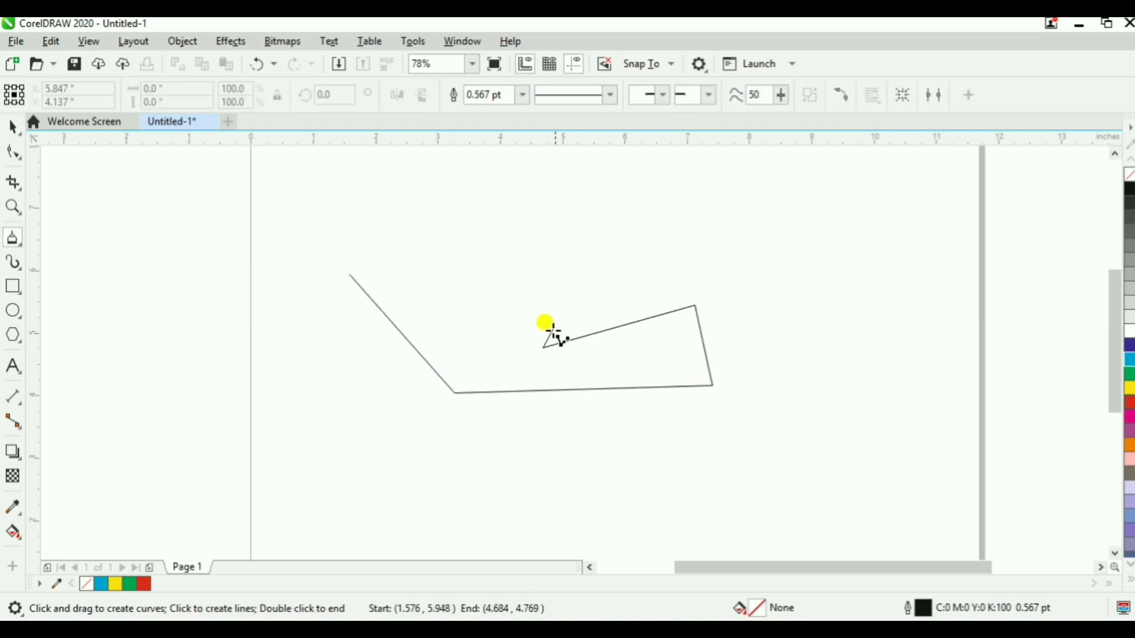
left_click(543, 347)
mouse_move(606, 275)
left_mouse_down()
mouse_move(629, 230)
mouse_move(550, 207)
mouse_move(572, 255)
mouse_move(533, 265)
mouse_move(409, 192)
mouse_move(403, 239)
mouse_move(450, 275)
mouse_move(364, 241)
mouse_move(350, 274)
left_mouse_up()
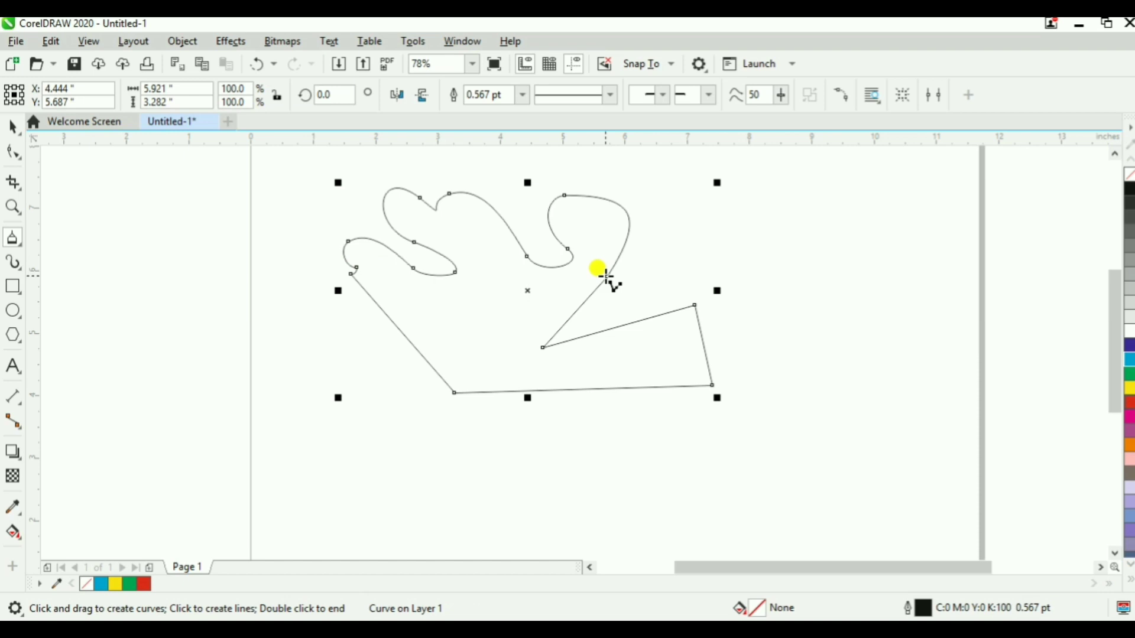
key("Delete")
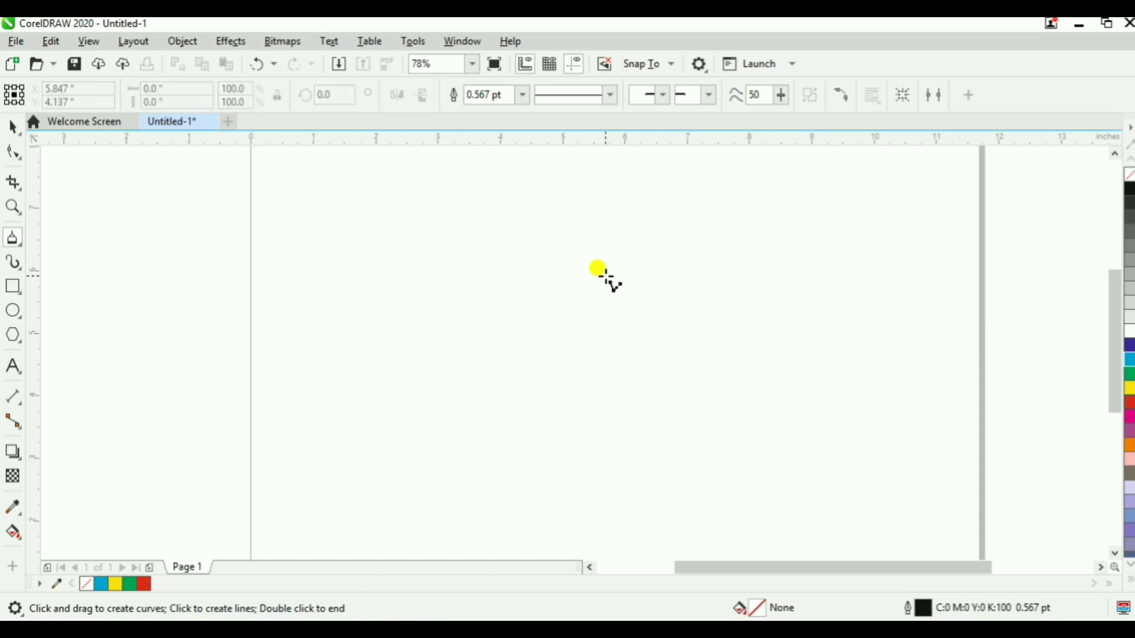
Draw a straight diagonal about 2.3 by 1.6 in and a U-shaped arc about 2.7 by 2.1 in with the 3-Point Curve tool
left_click(23, 248)
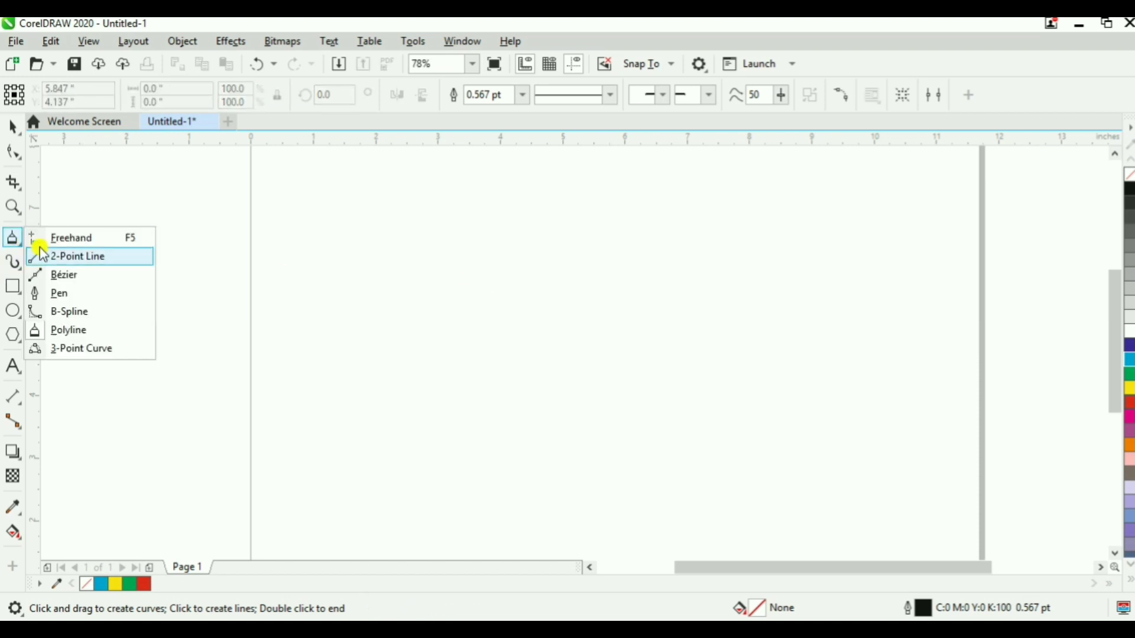
left_click(100, 352)
left_click_drag(334, 300, 479, 398)
left_click(406, 350)
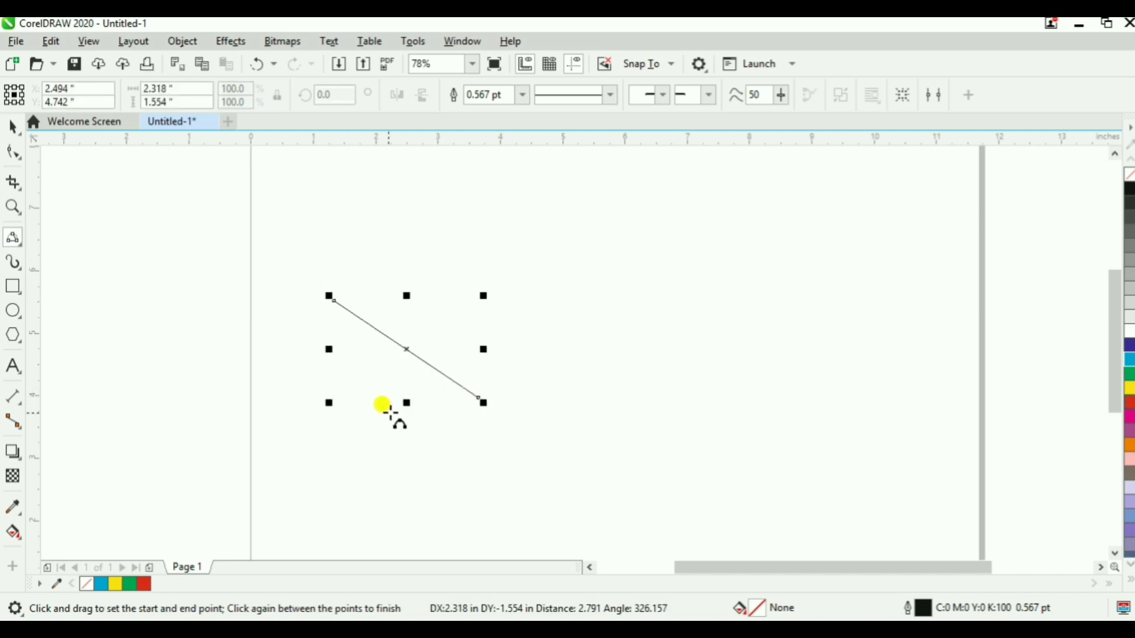
left_click_drag(670, 255, 814, 309)
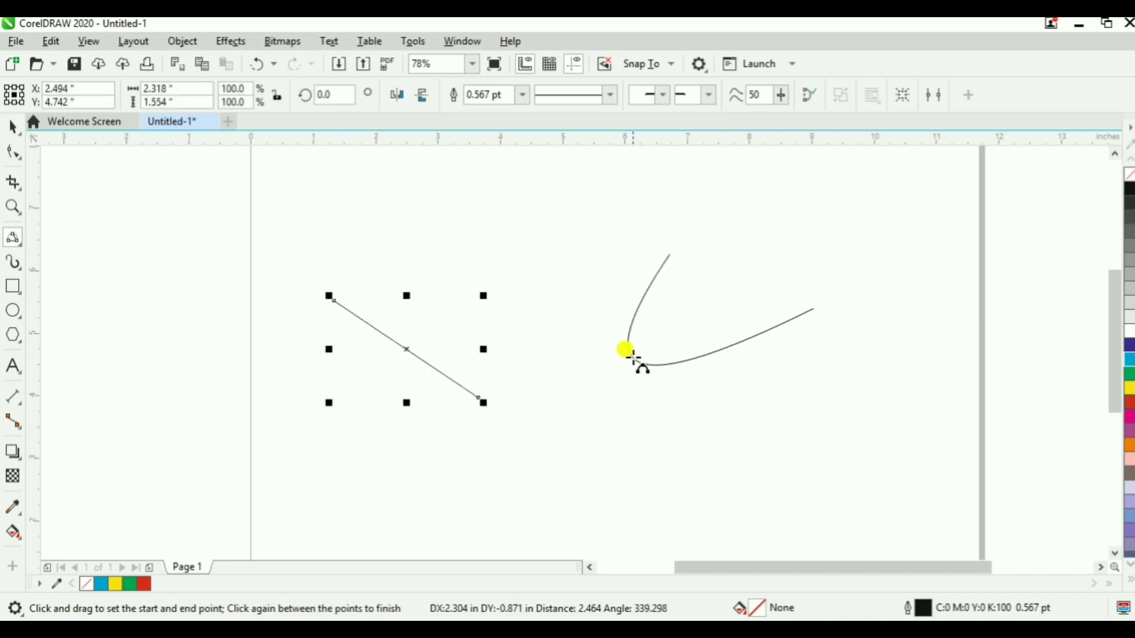
left_click(654, 376)
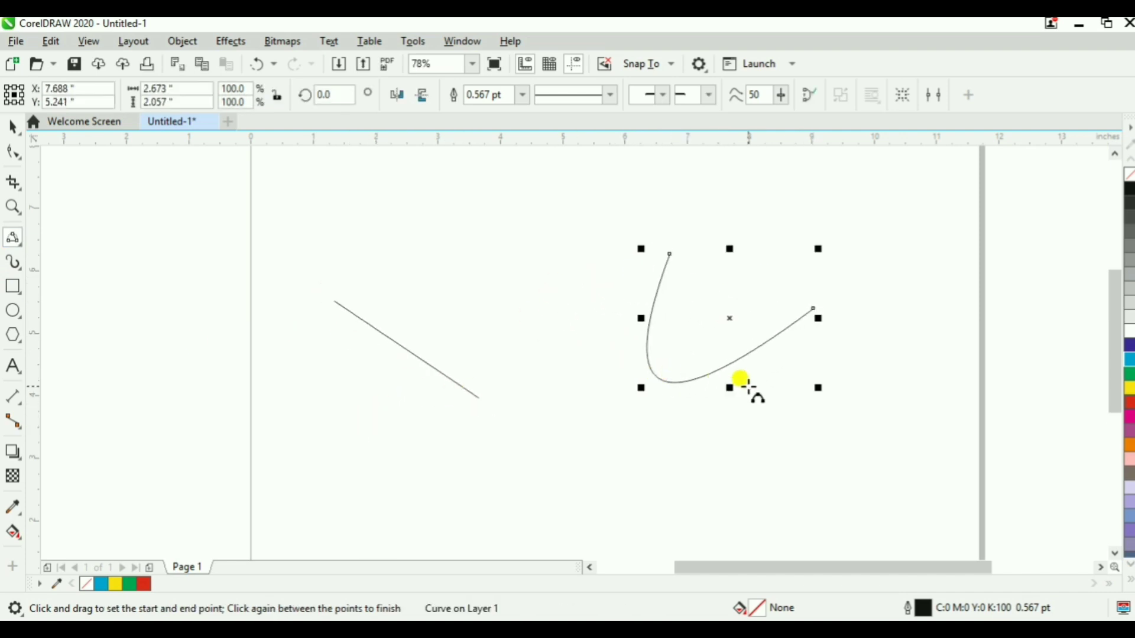
Delete the U-shaped arc and the straight diagonal
key("space")
key("Delete")
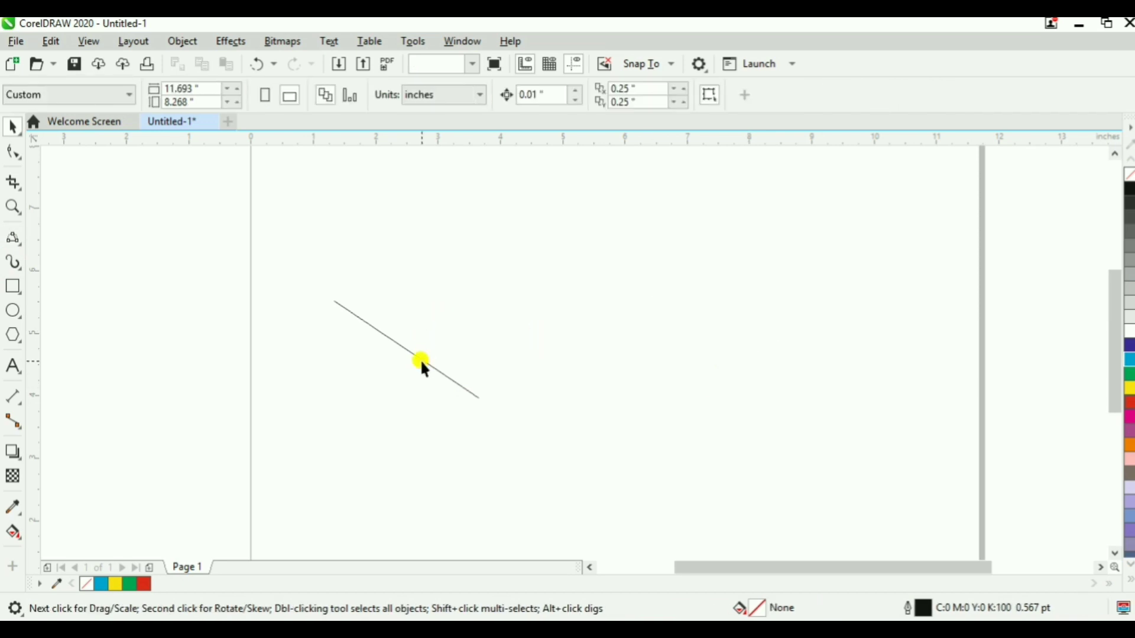
left_click(421, 359)
key("Delete")
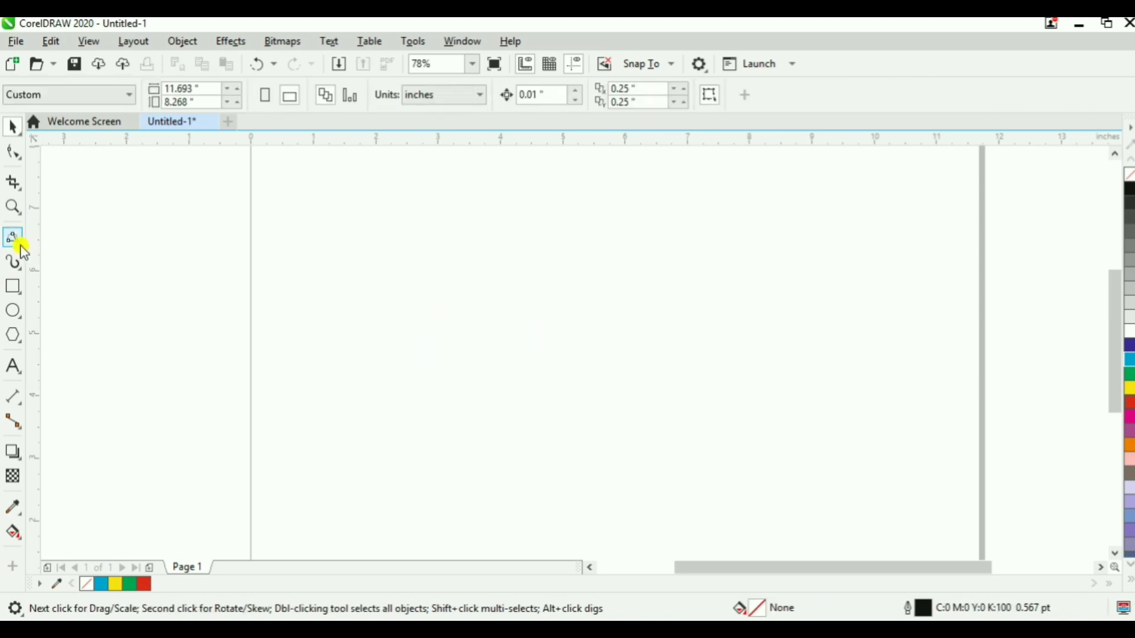
left_click(20, 245)
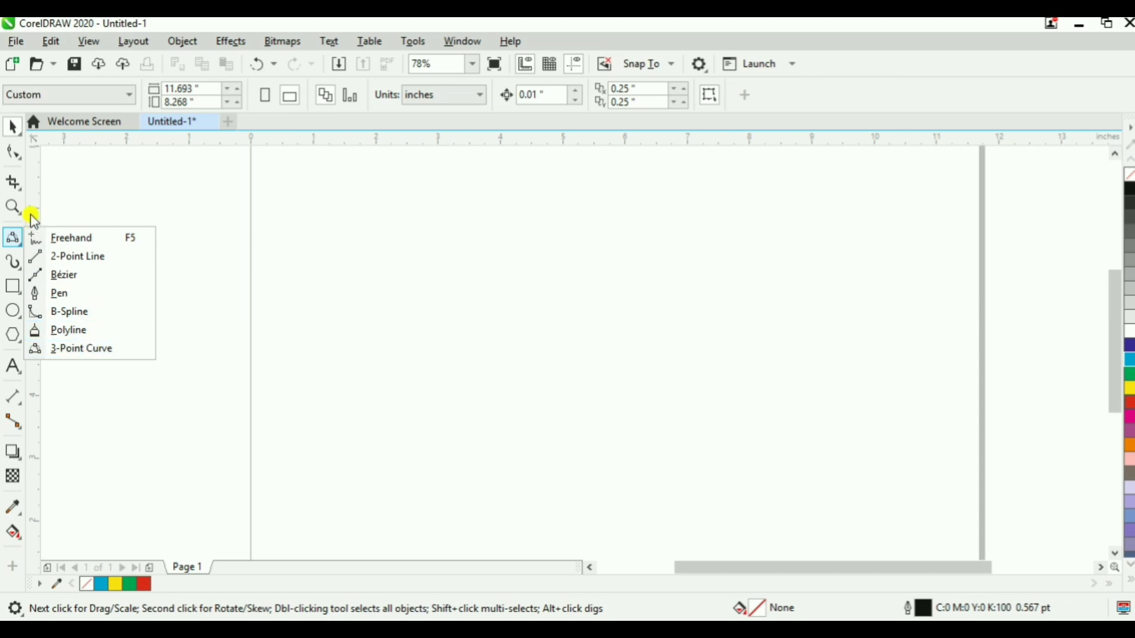
mouse_move(15, 155)
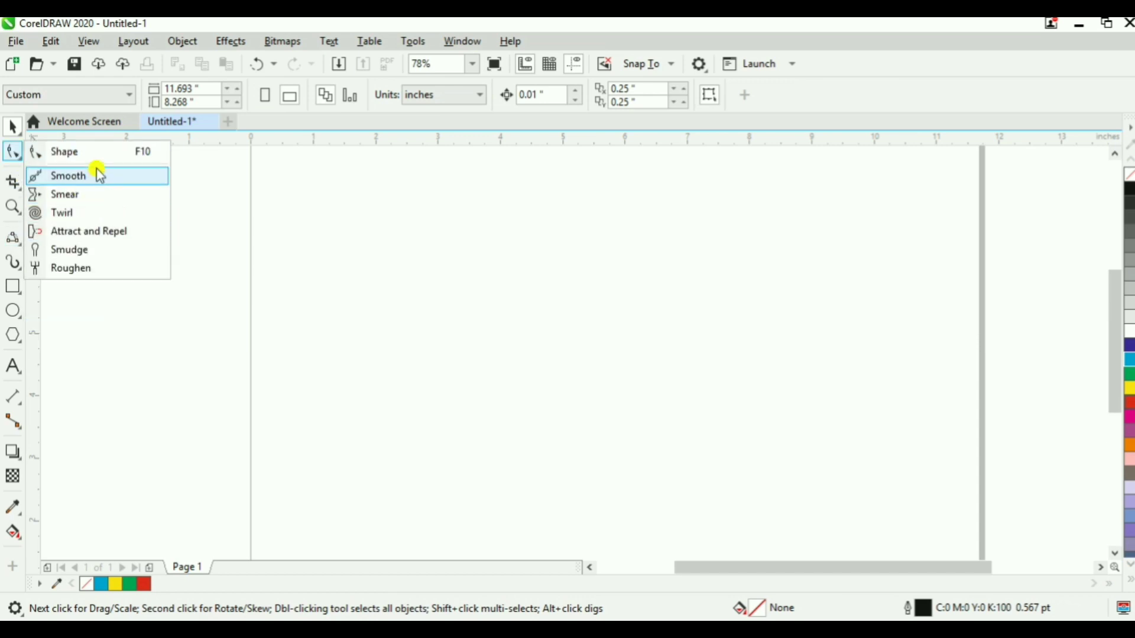
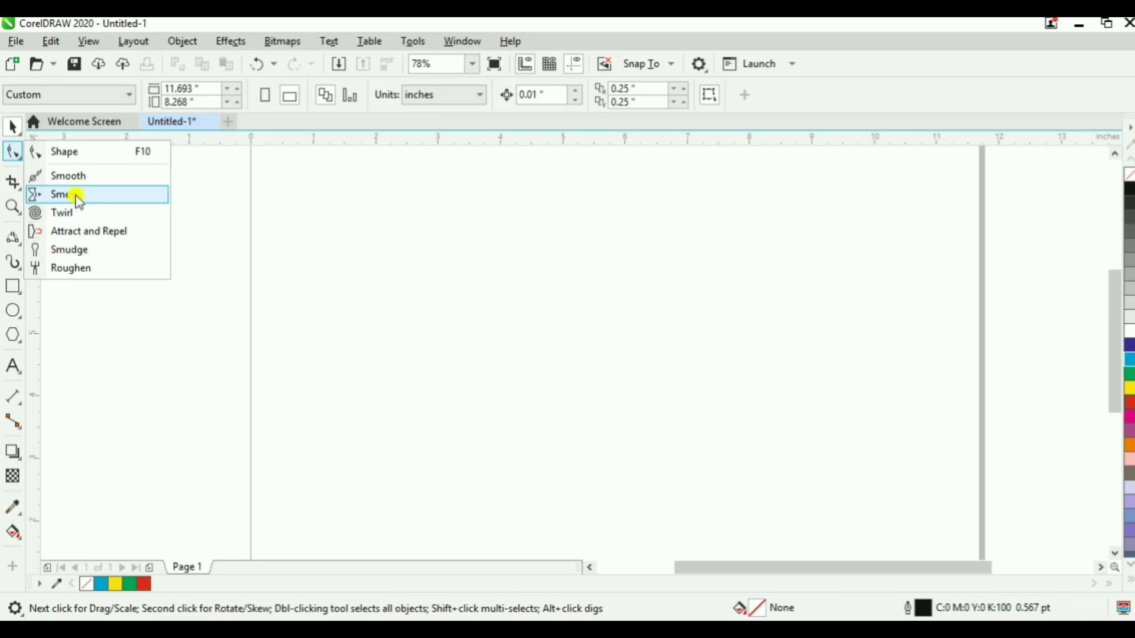
left_click(200, 311)
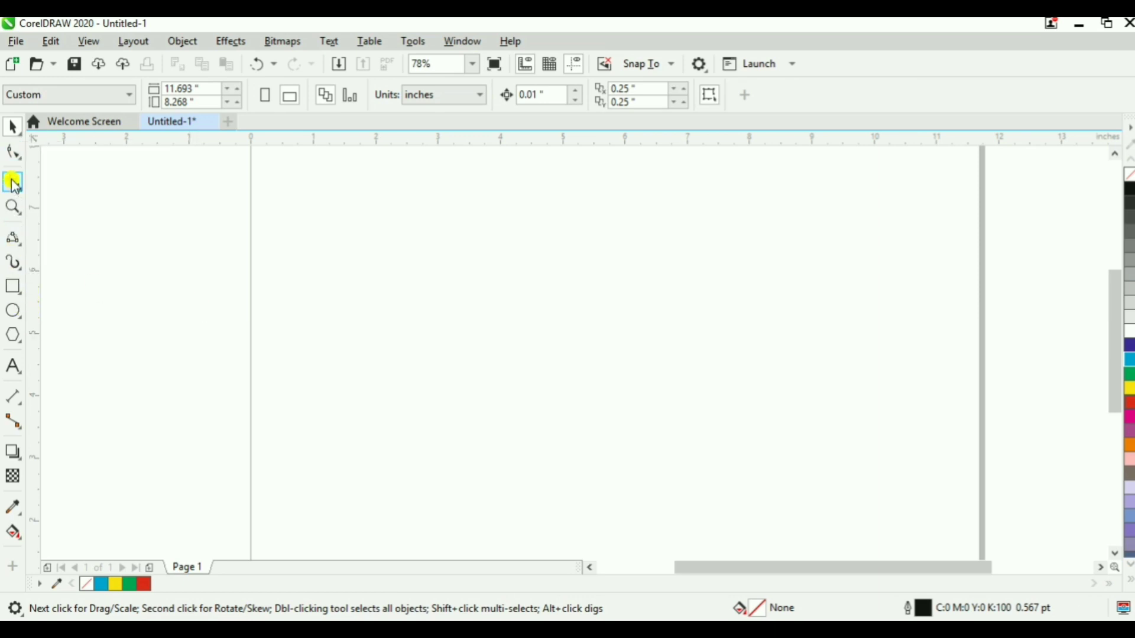
Draw a square about 2.8 in on each side in the upper part of the page
left_click(13, 287)
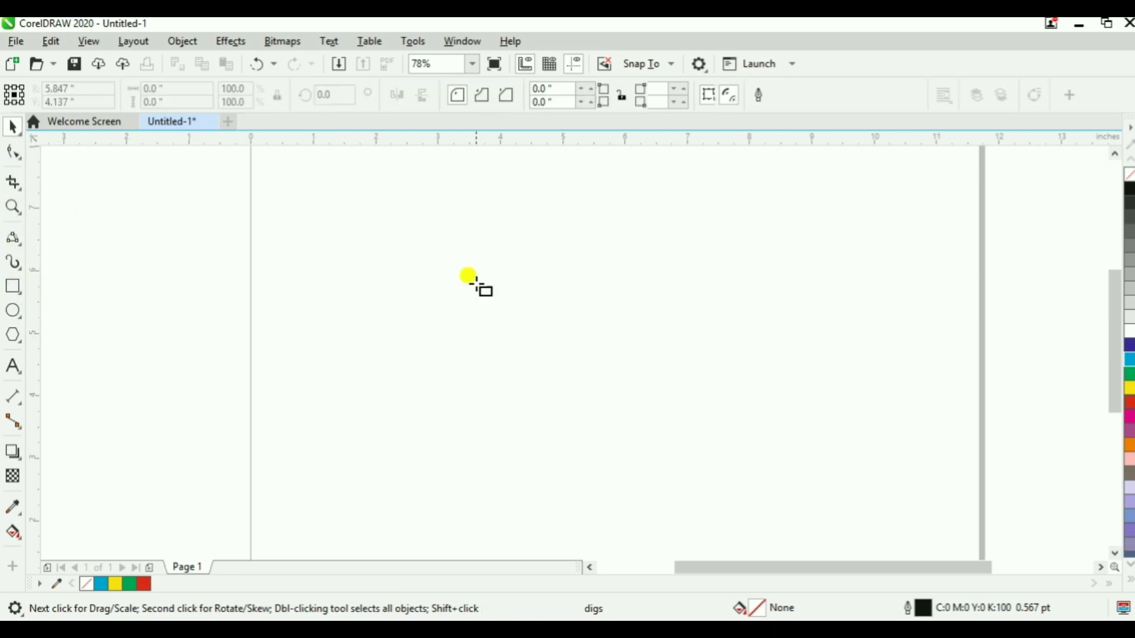
left_click_drag(503, 299, 503, 385)
key("space")
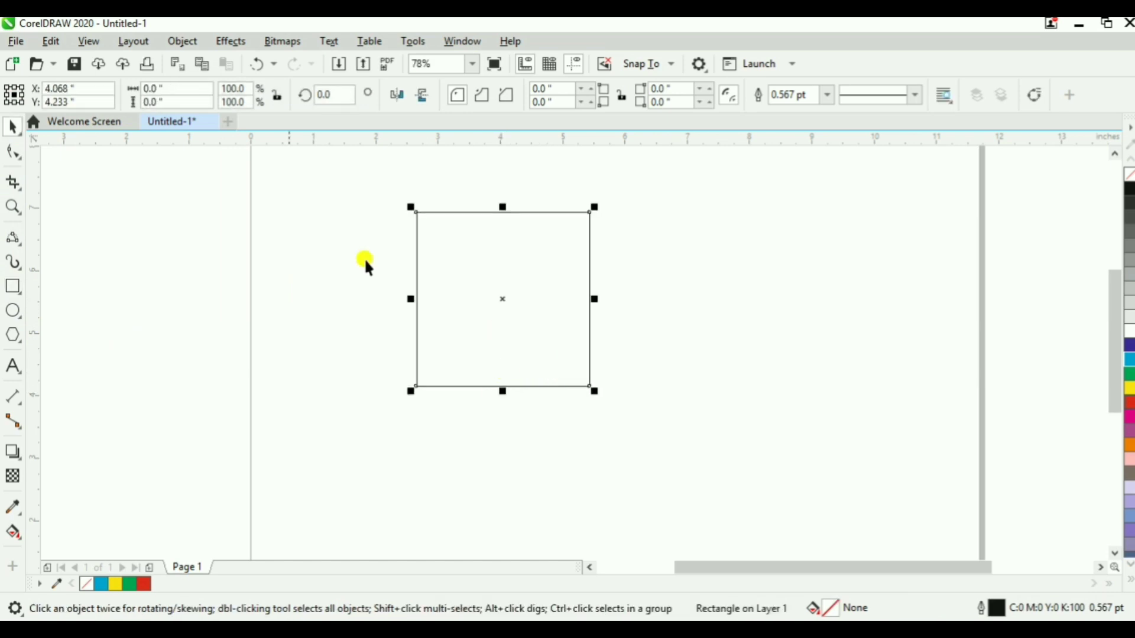
Try to reshape the unconverted square from its upper-left corner node with the Shape tool, and undo the corner rounding
left_click(14, 154)
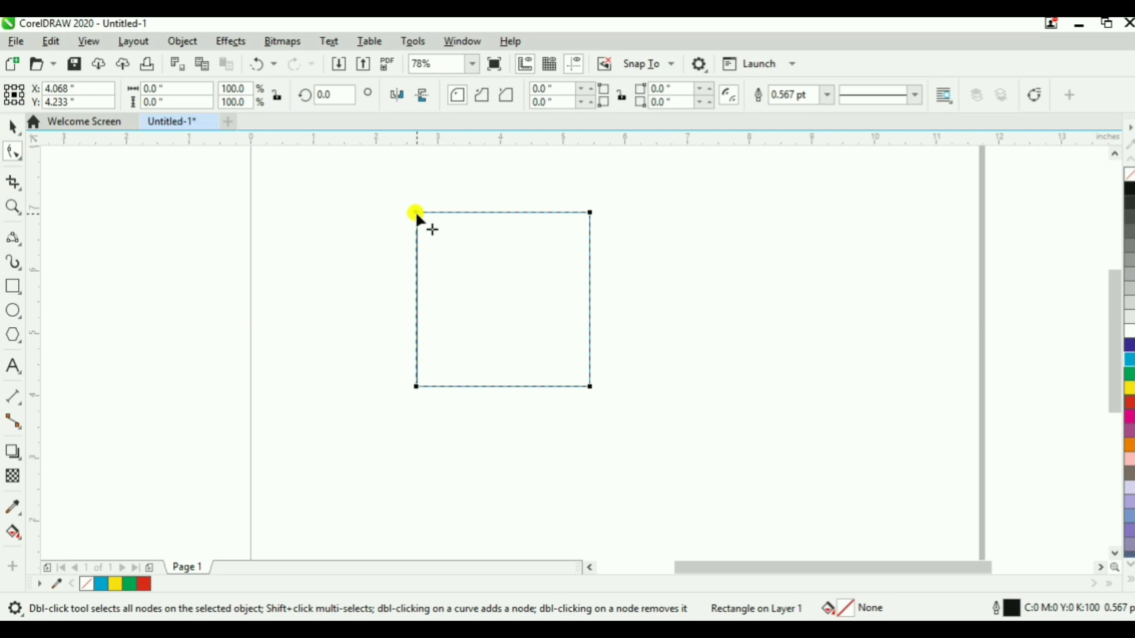
left_click_drag(416, 213, 515, 216)
key("ctrl+z")
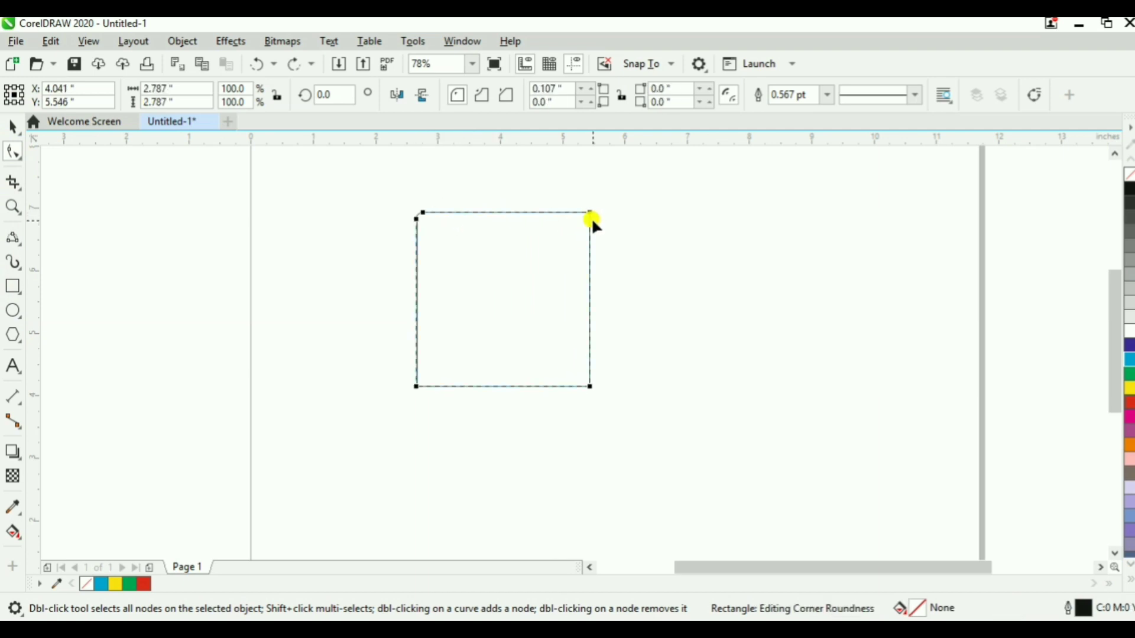
key("ctrl+z")
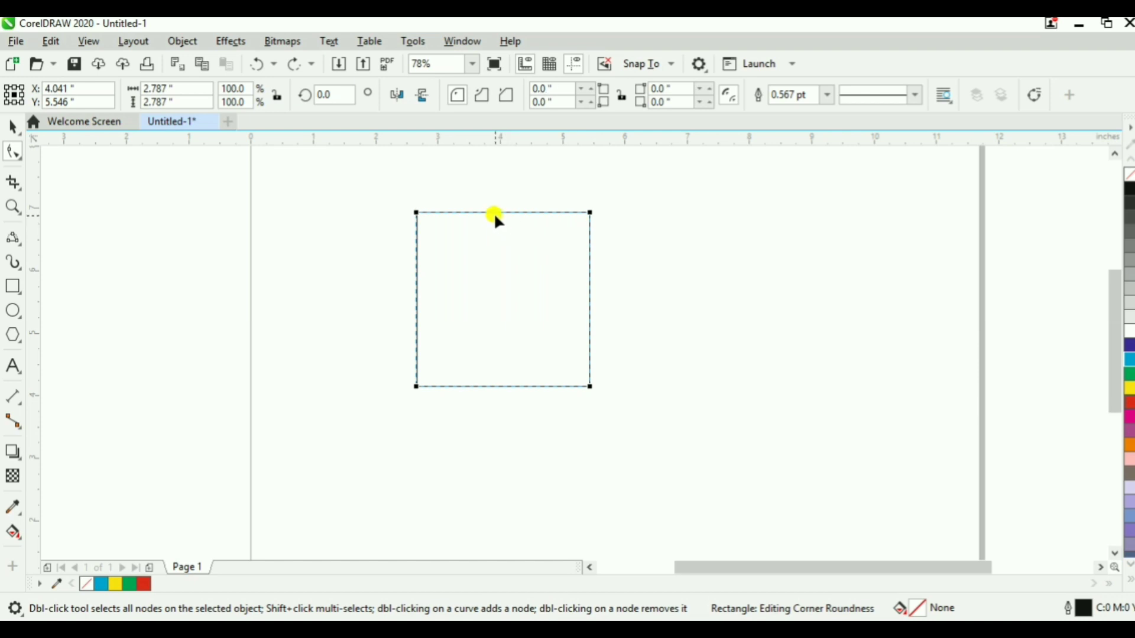
Convert the square to curves
left_click(185, 43)
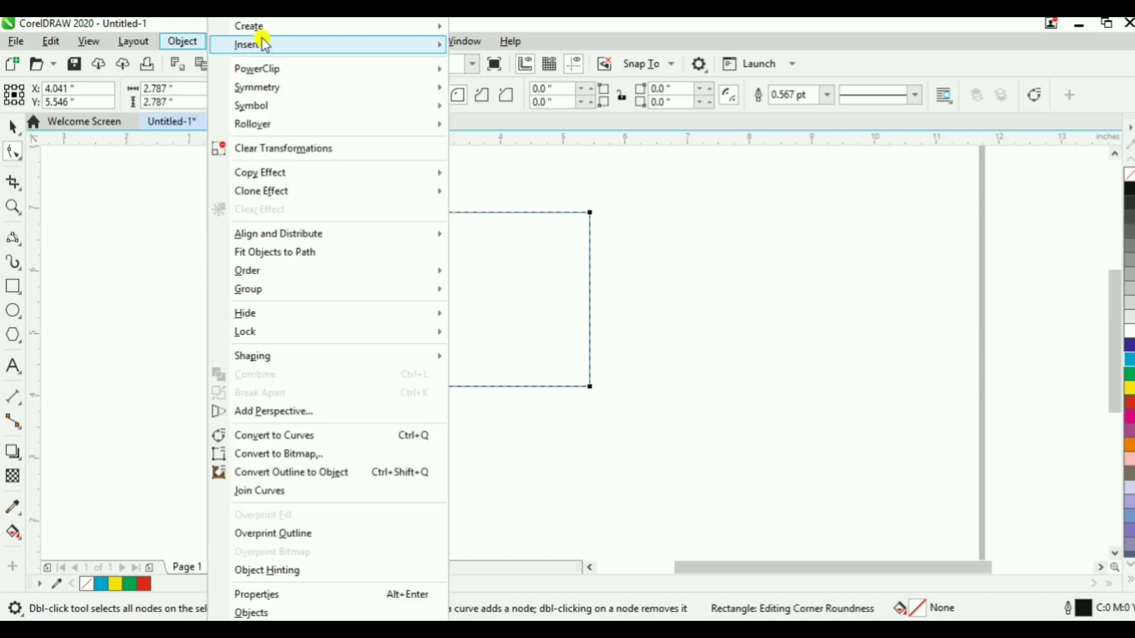
mouse_move(264, 42)
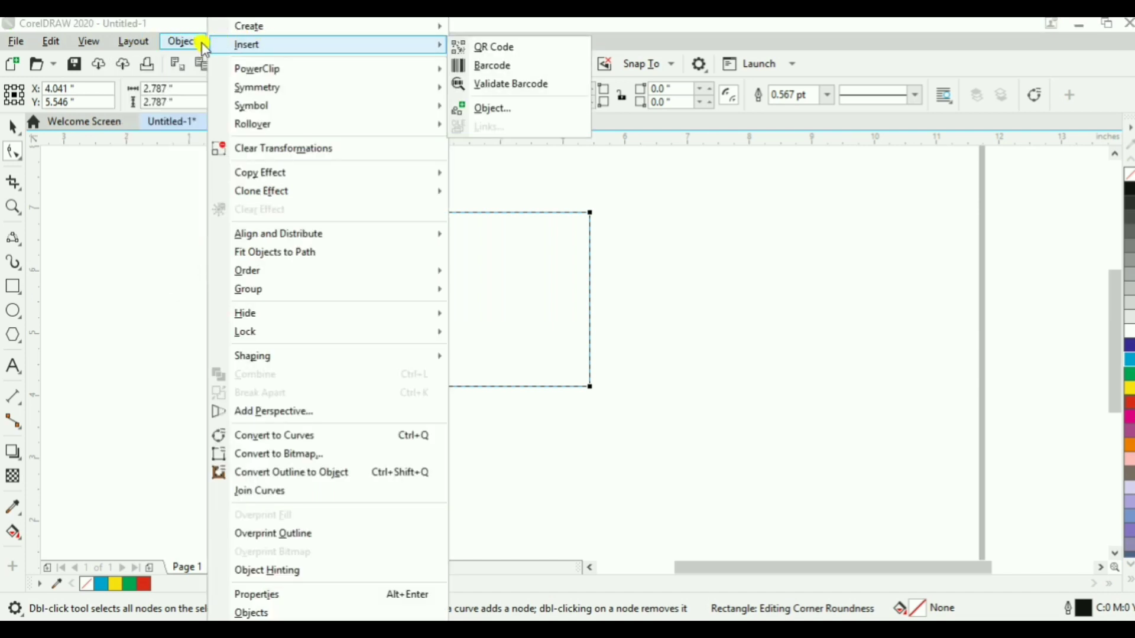
left_click(188, 218)
left_click(232, 42)
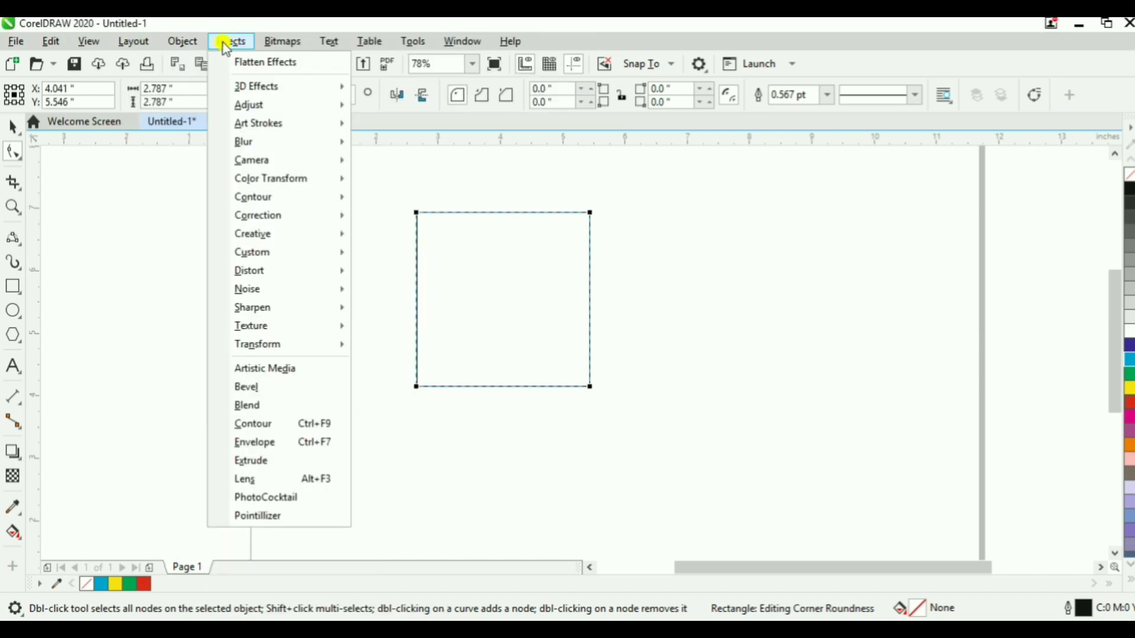
mouse_move(190, 45)
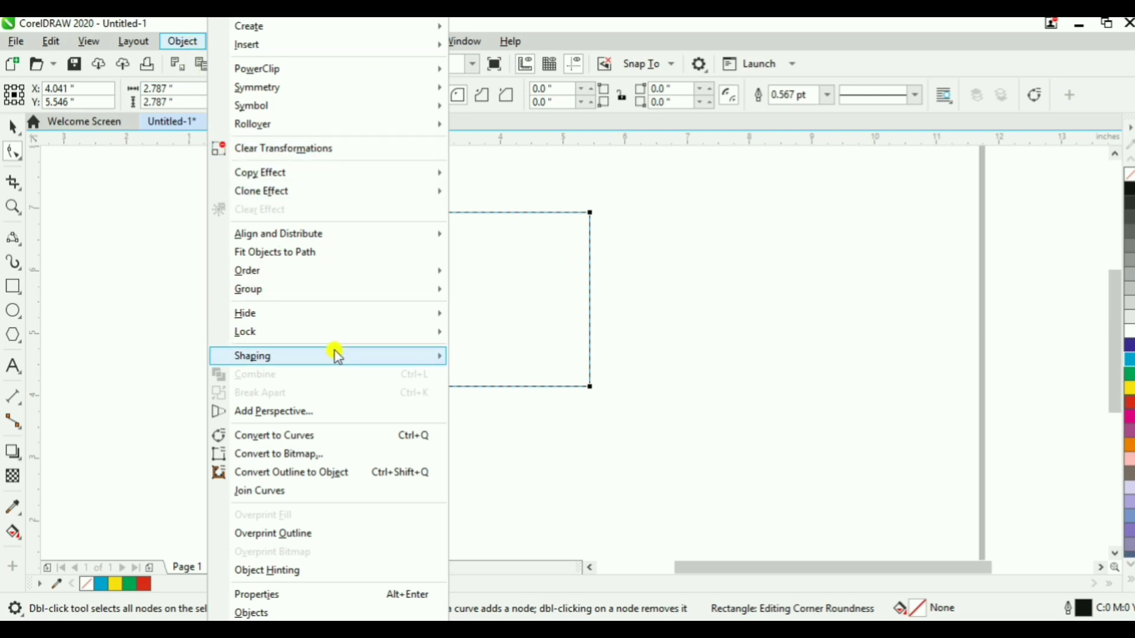
left_click(335, 436)
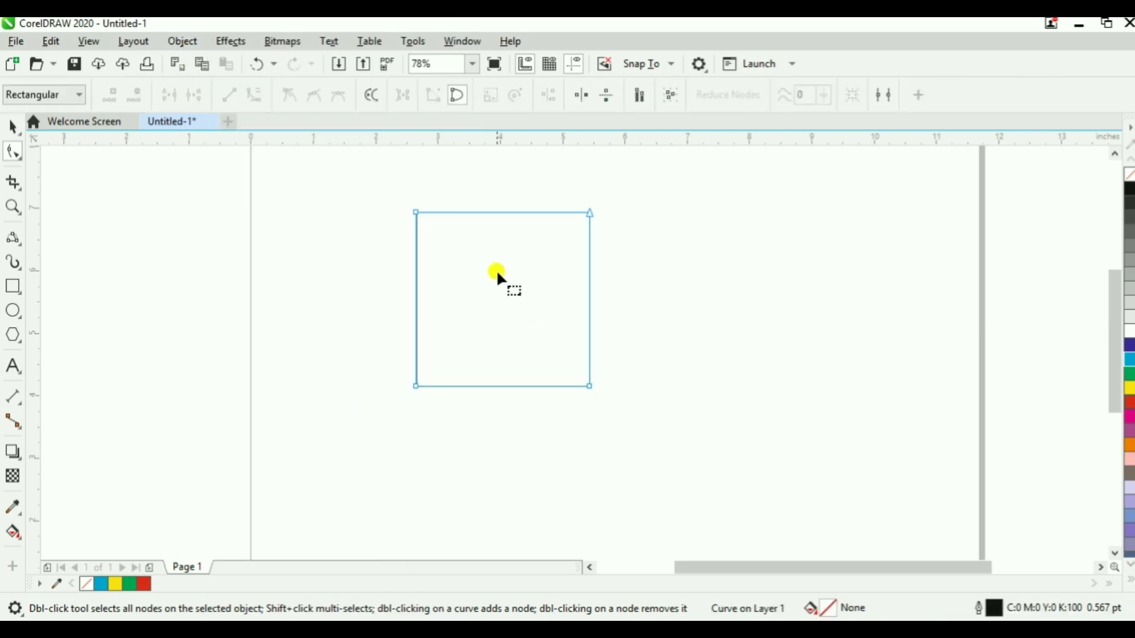
Convert the square's top and bottom edges from lines to curves and bend each into an S-shaped wave using its control handles
right_click(496, 212)
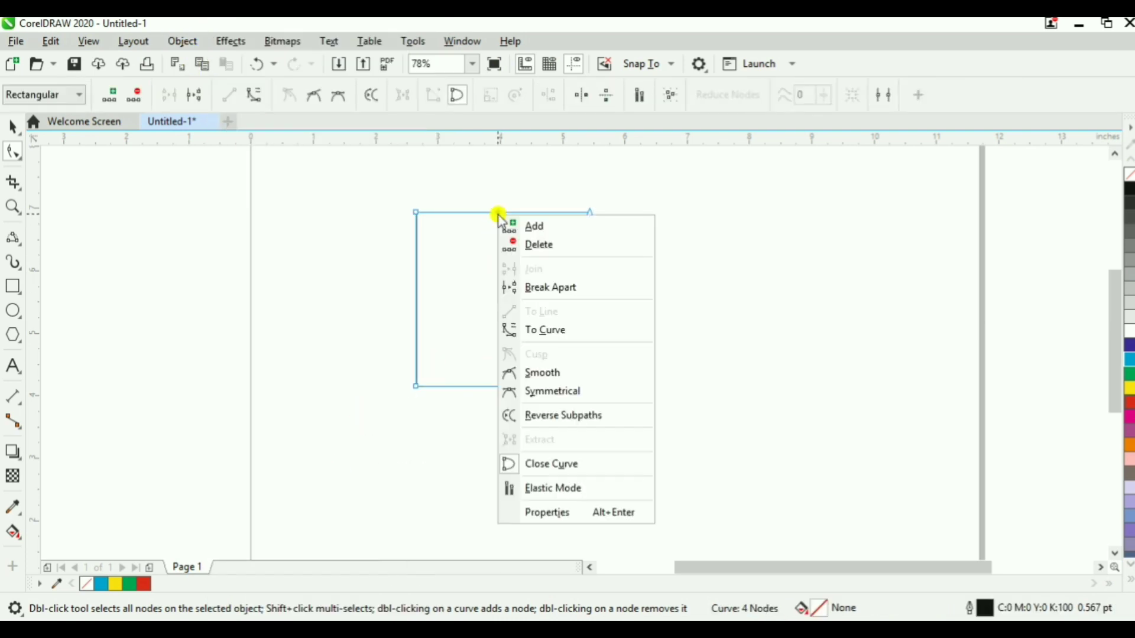
left_click(536, 338)
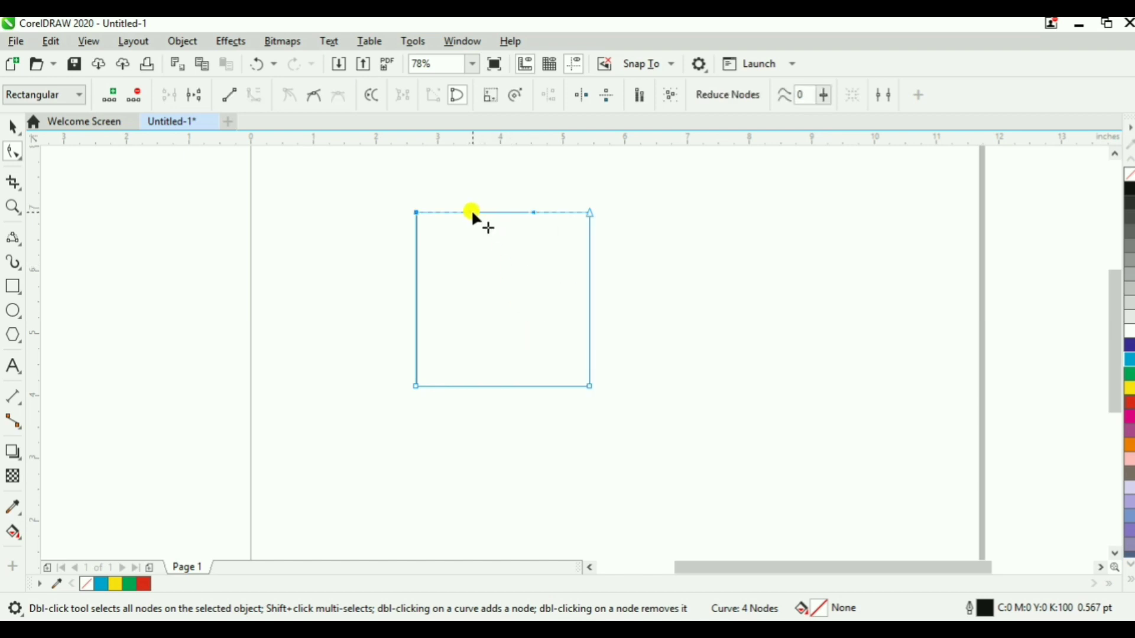
left_click_drag(471, 211, 533, 172)
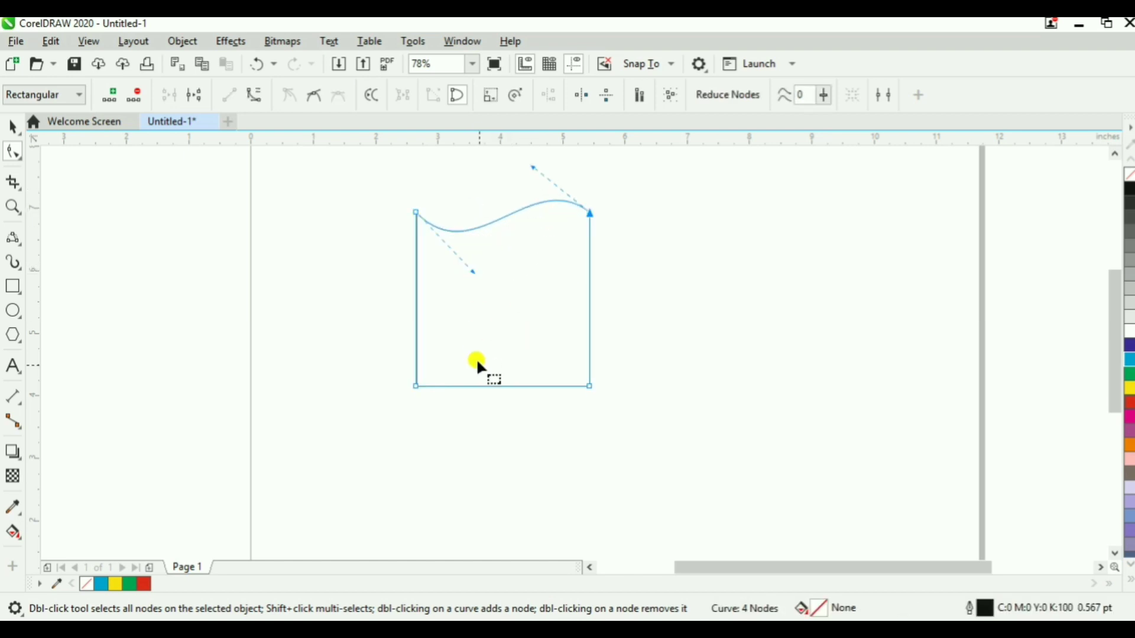
right_click(498, 384)
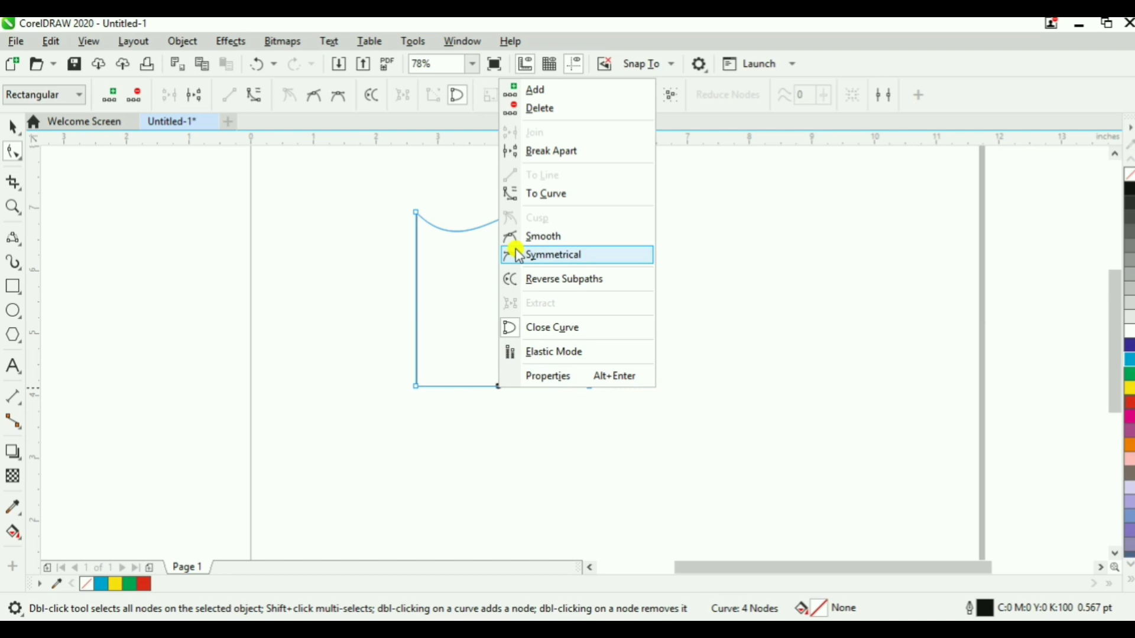
left_click(535, 192)
left_click_drag(470, 384, 463, 431)
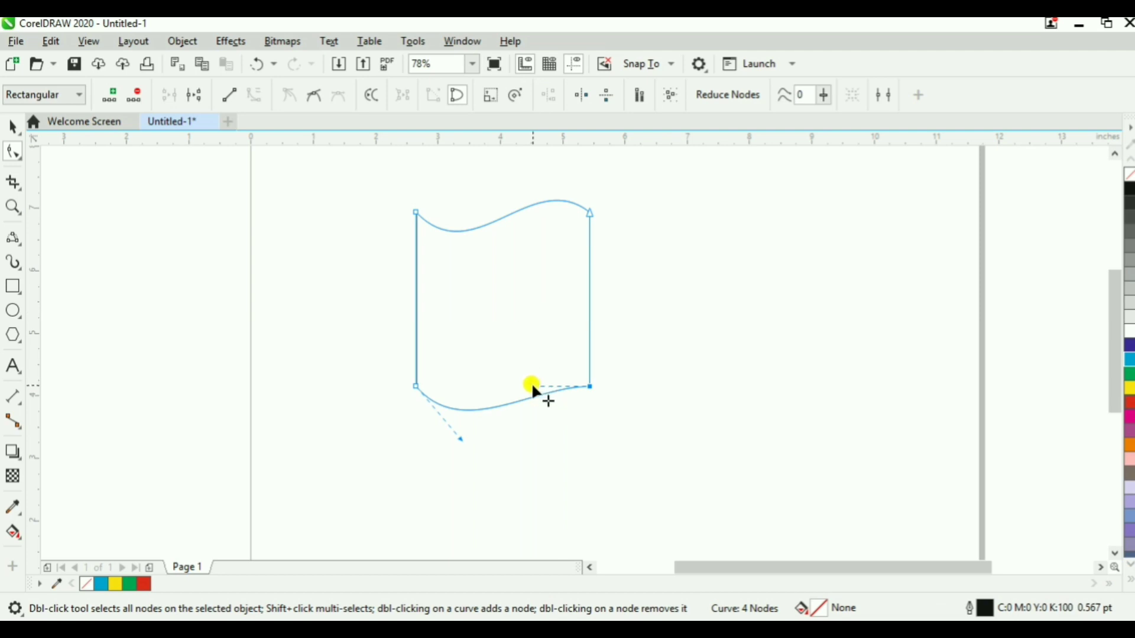
left_click_drag(531, 384, 527, 310)
Delete the wavy-edged shape
key("space")
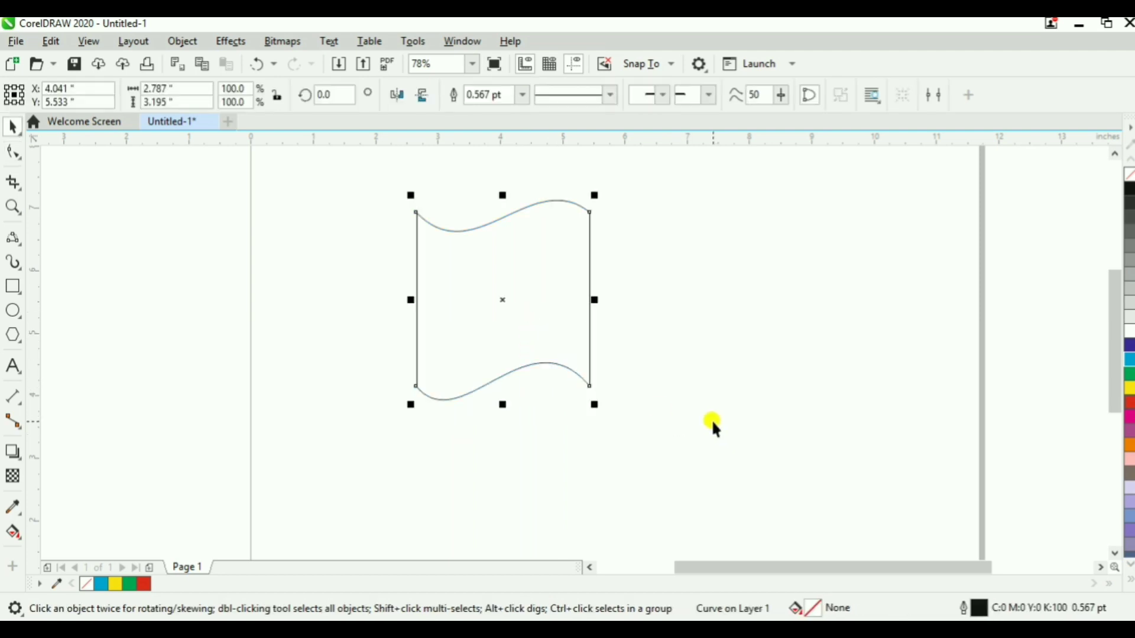
key("Delete")
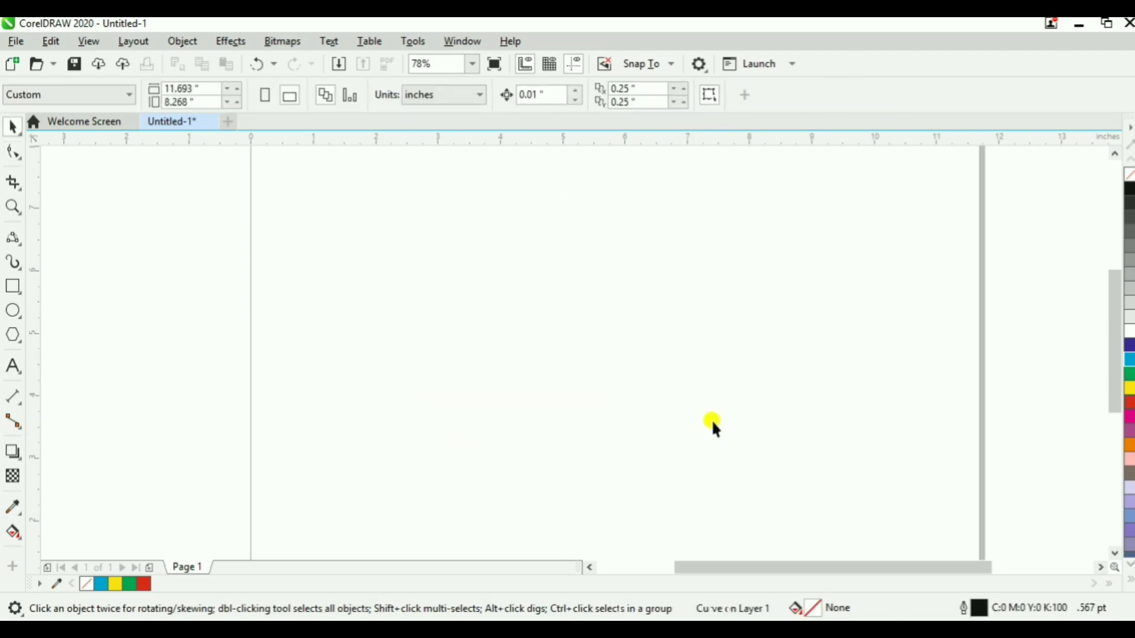
left_click(27, 347)
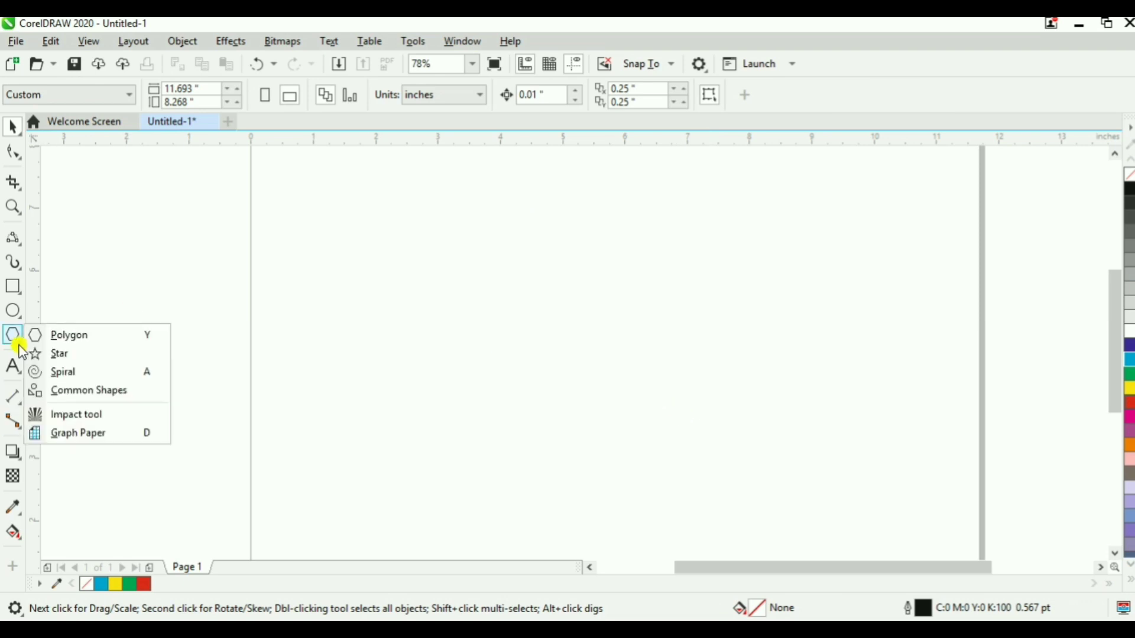
left_click(23, 189)
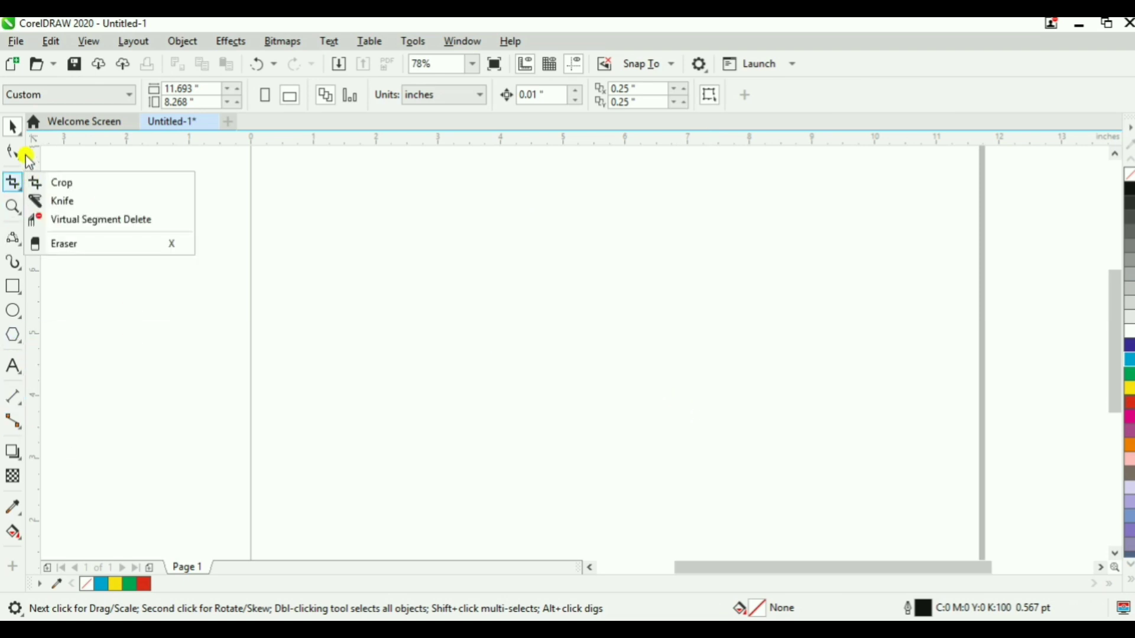
left_click(142, 391)
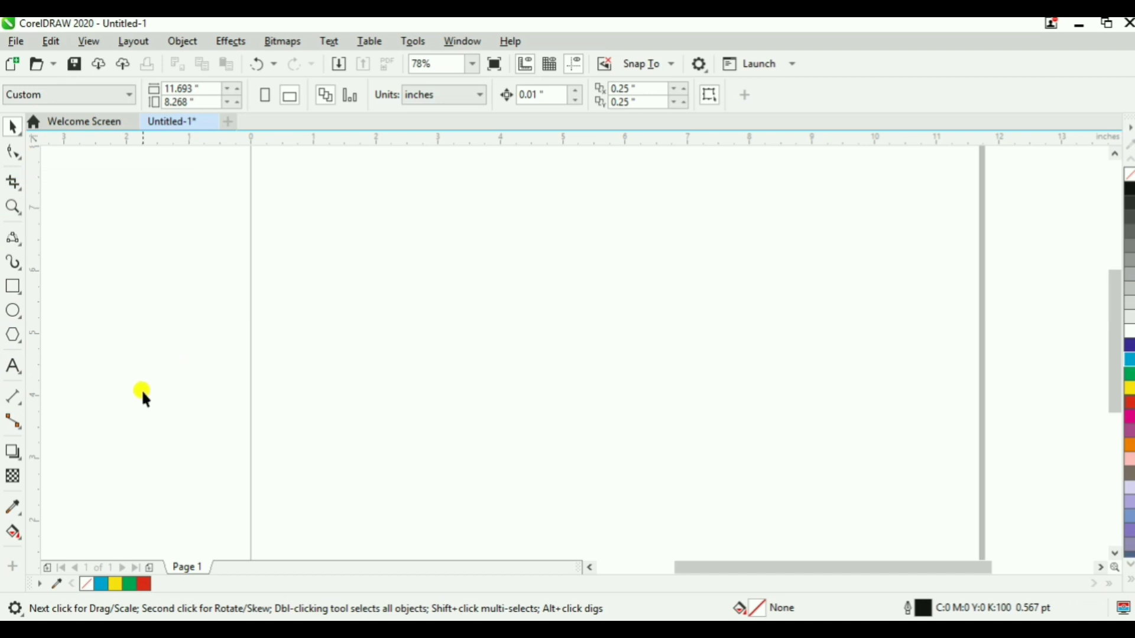
left_click(21, 467)
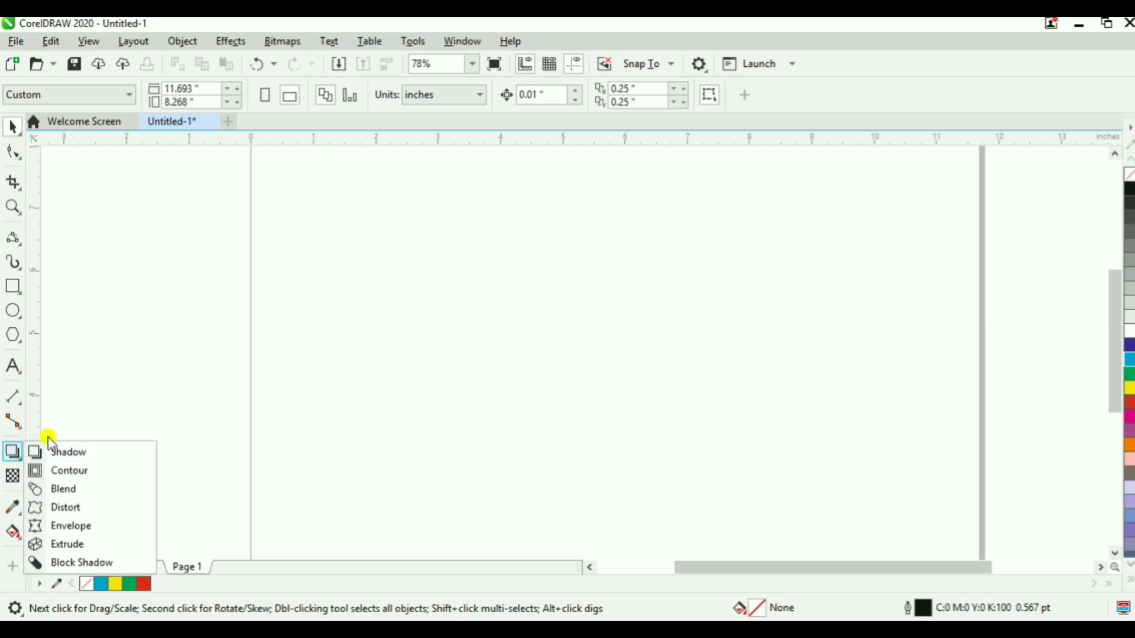
Draw a square about 1.82 inches wide near the middle of the page
left_click(15, 296)
left_click(73, 287)
left_click_drag(558, 316, 548, 364)
key("space")
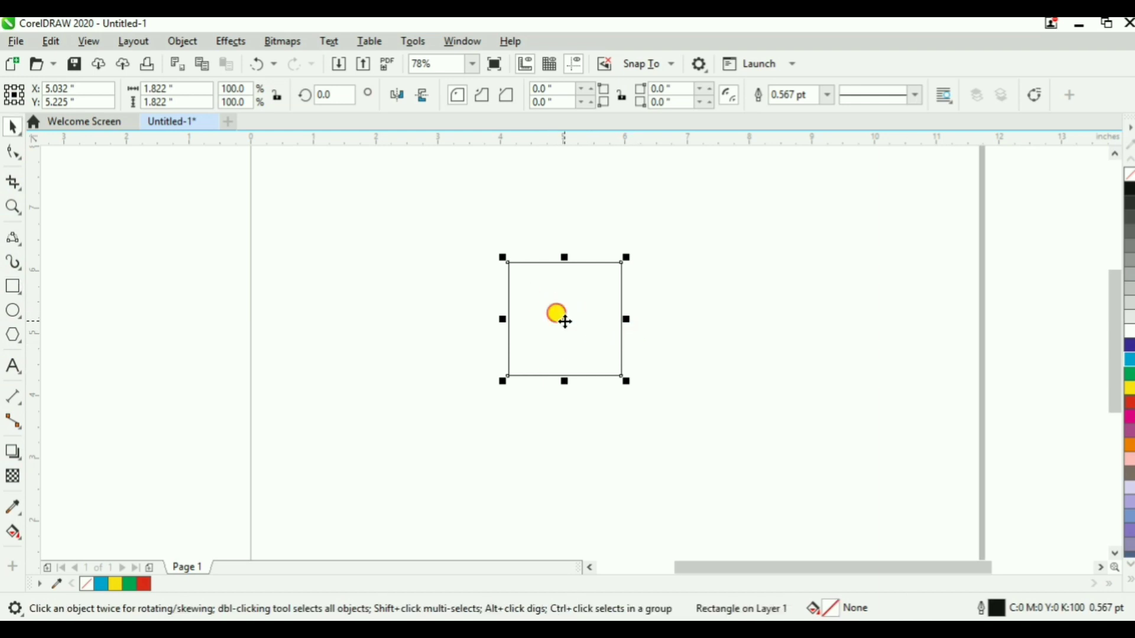
Move the square toward the page's upper-left area and scale it down proportionally to about 1.27 inches
left_click_drag(560, 319, 438, 312)
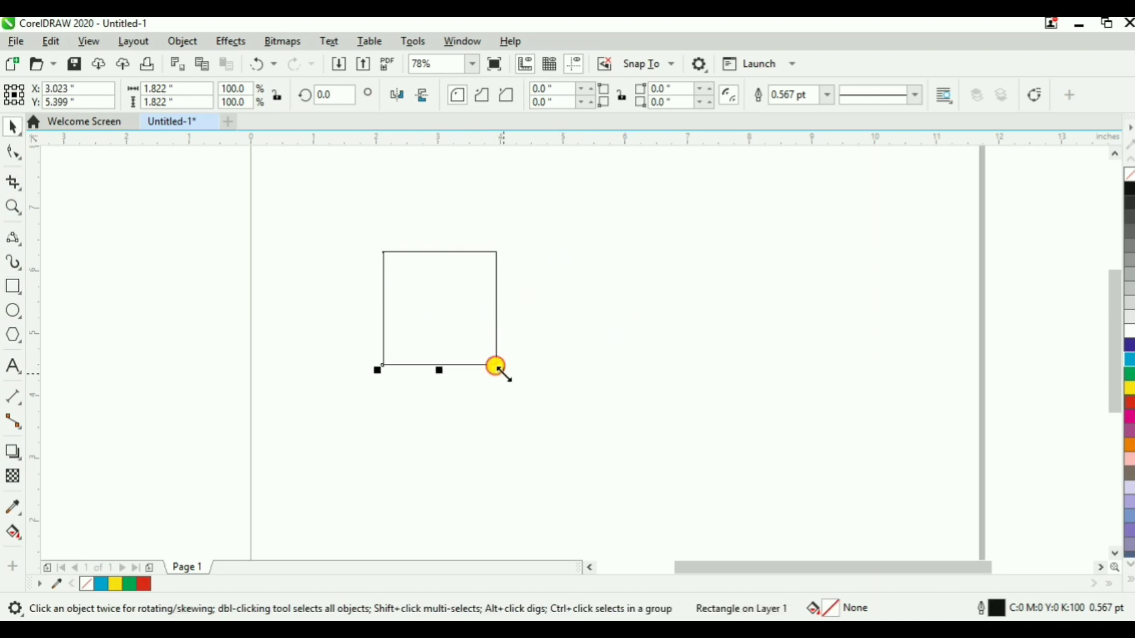
left_click_drag(497, 369, 463, 331)
left_click_drag(429, 290, 474, 262)
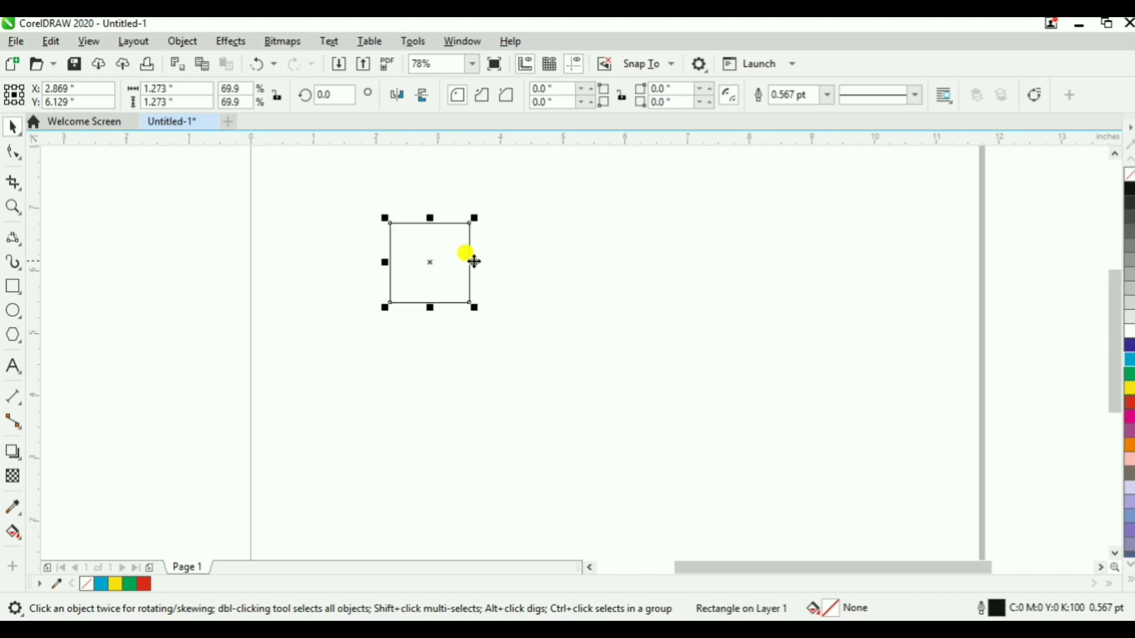
Fill the square with cyan and move it slightly down and to the right
left_click(19, 464)
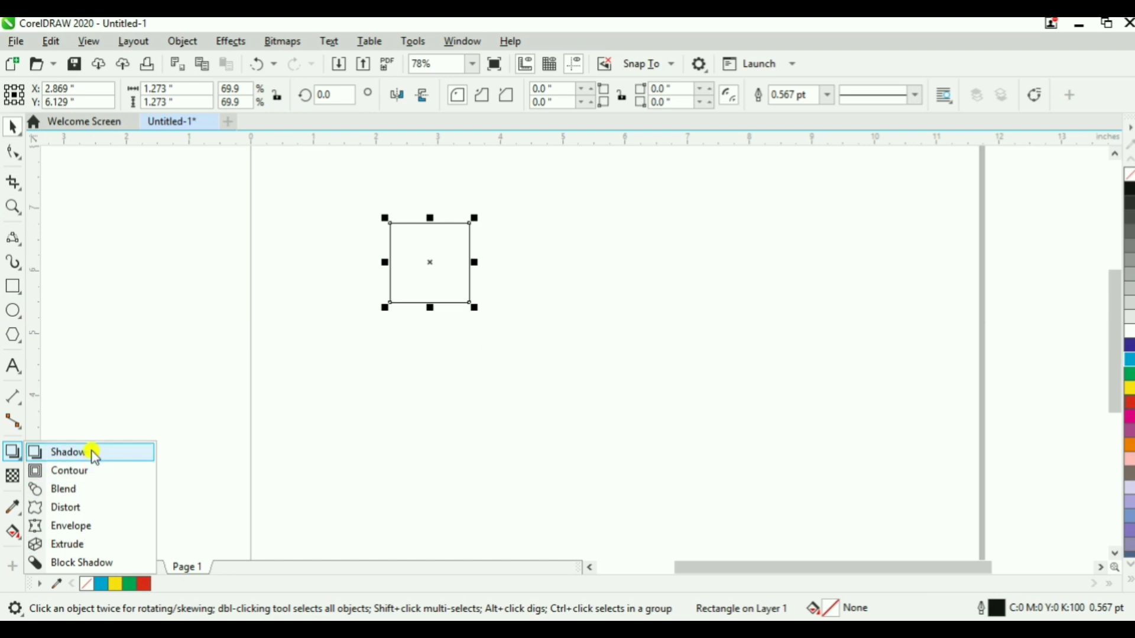
left_click(1128, 362)
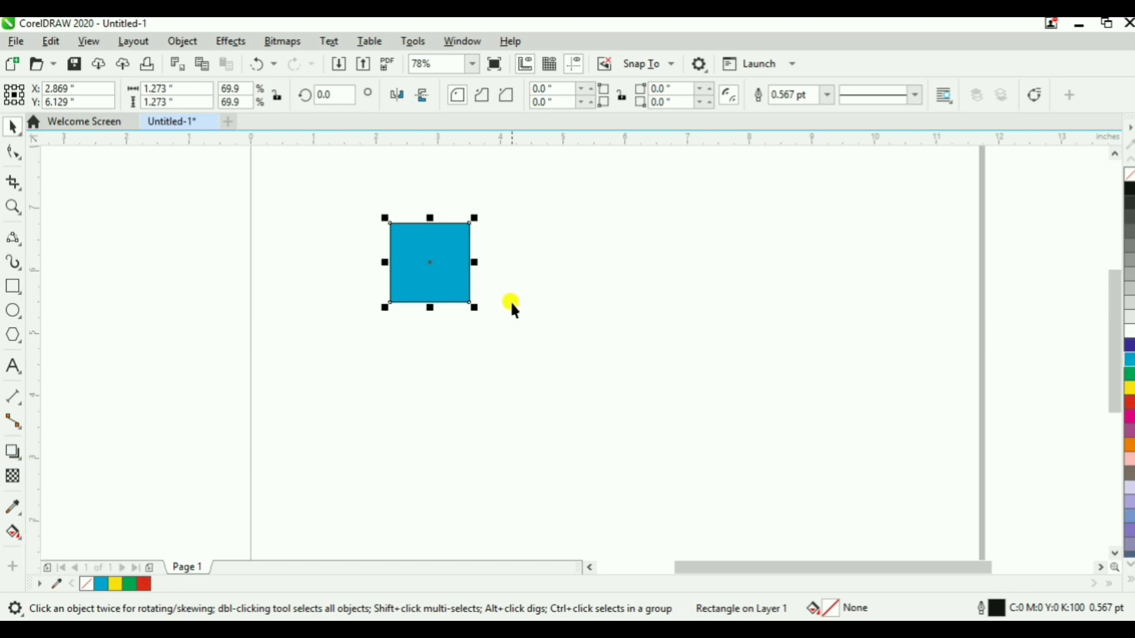
left_click_drag(436, 264, 450, 290)
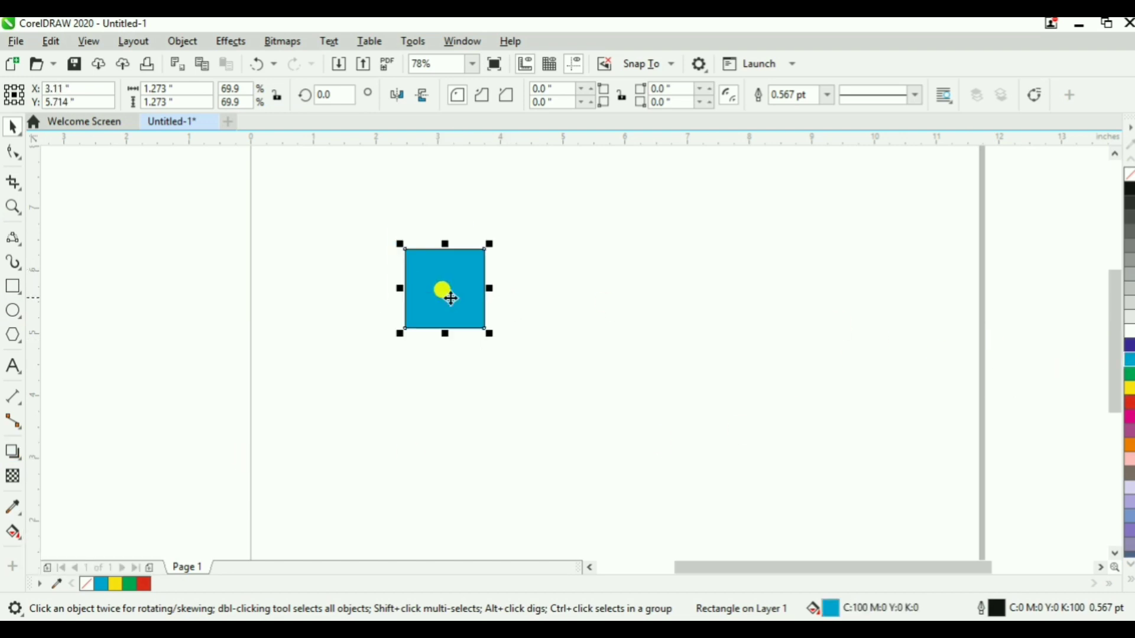
Add a flat drop shadow to the cyan square, offset about 1.98 inches to its right
left_click(21, 465)
left_click(61, 453)
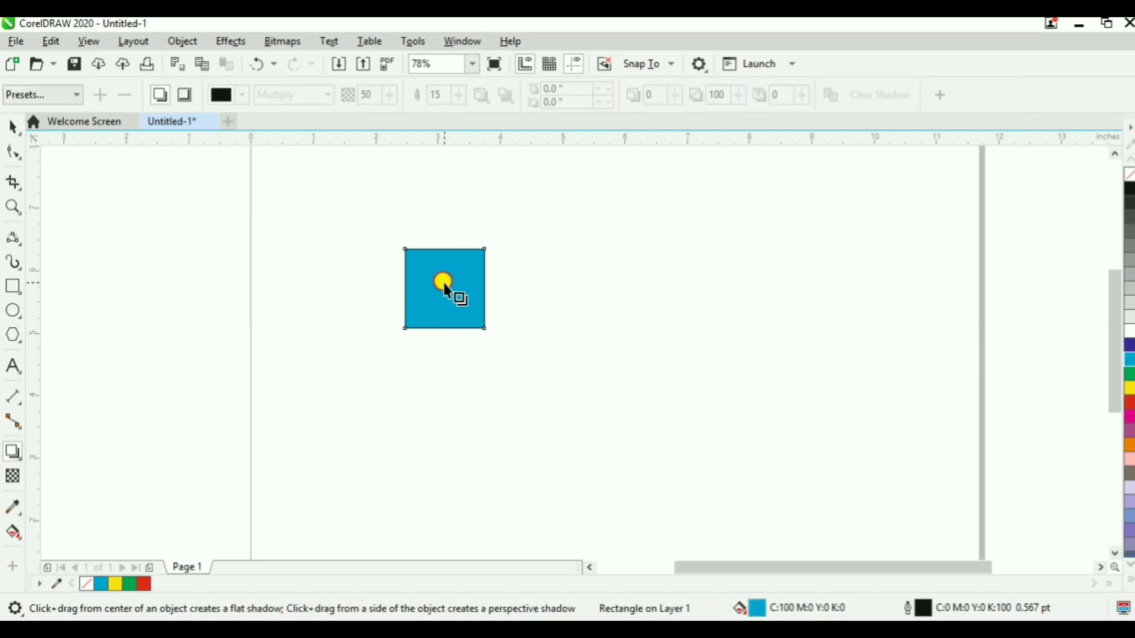
left_click_drag(445, 286, 607, 306)
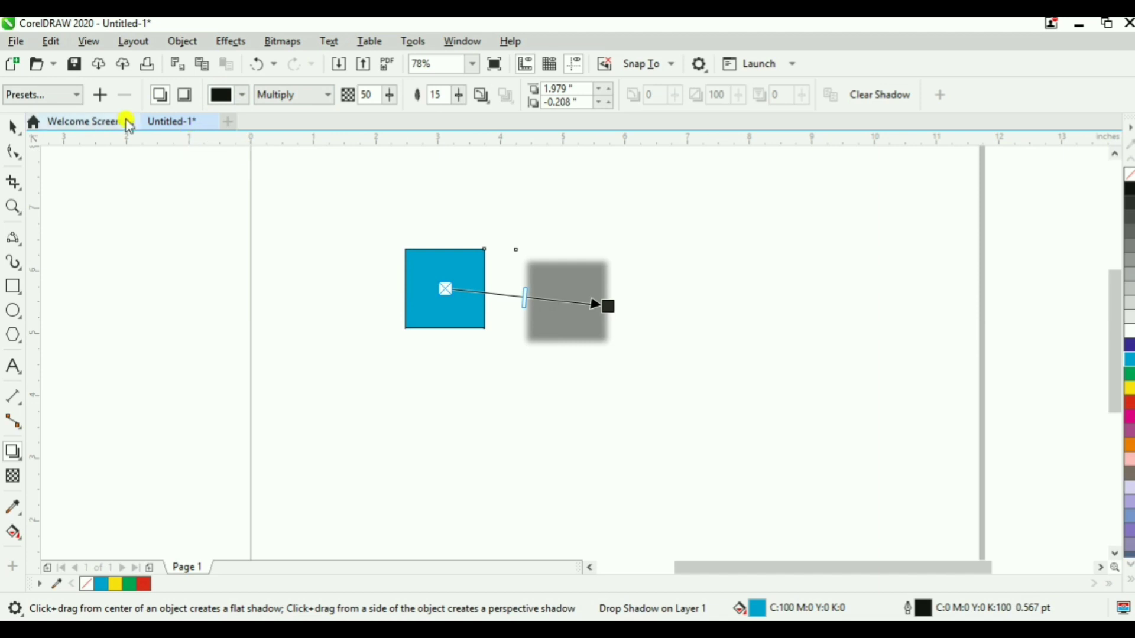
left_click(79, 94)
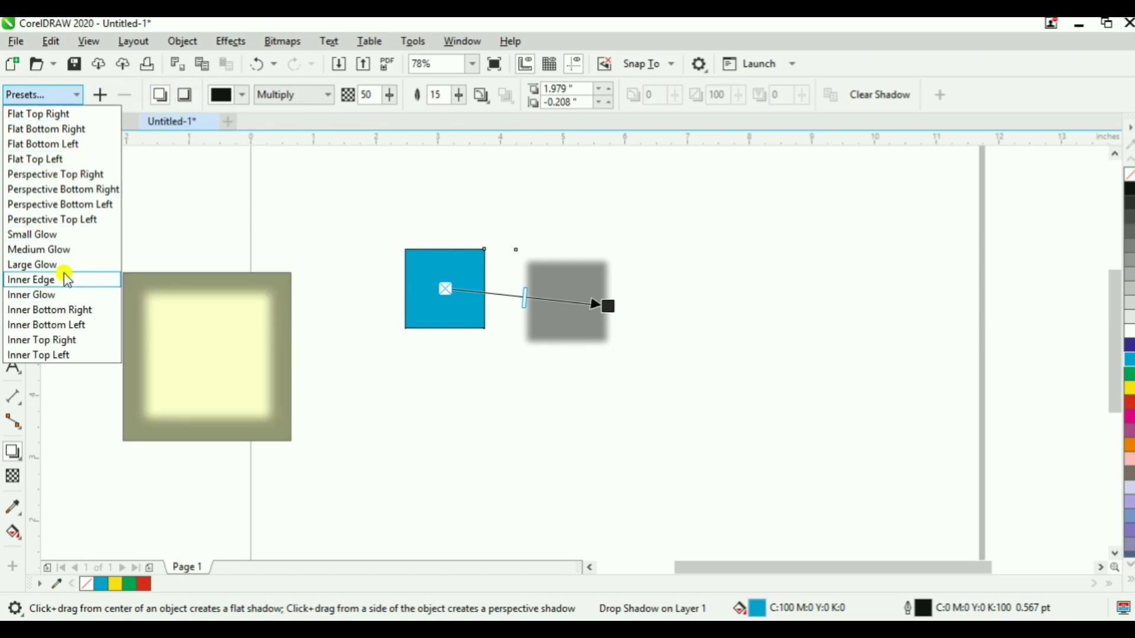
left_click(188, 104)
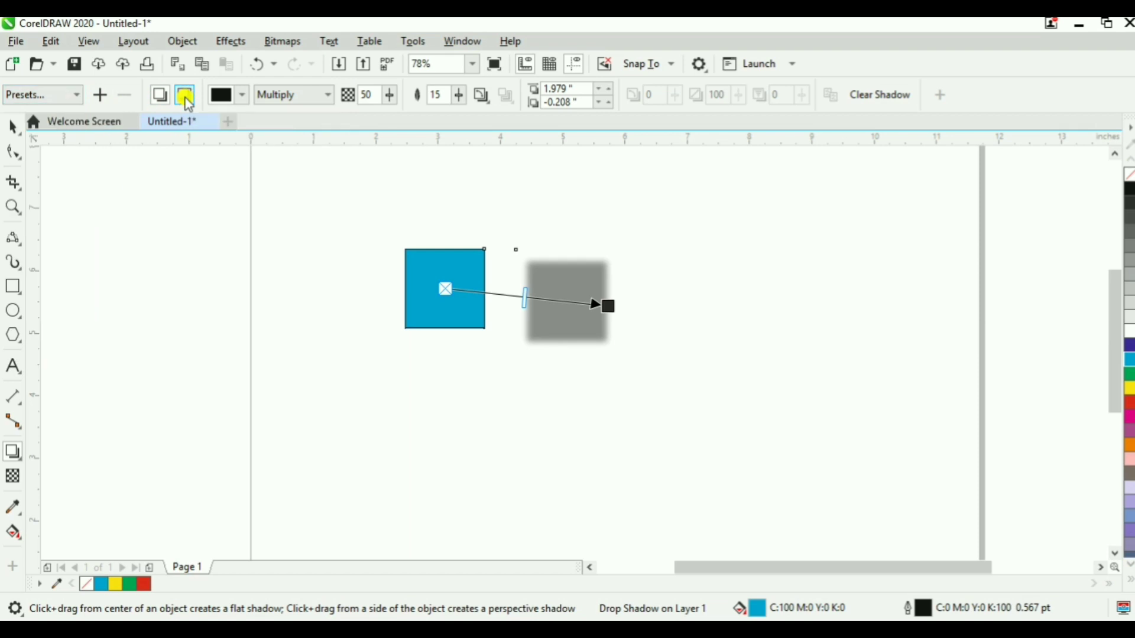
left_click(301, 96)
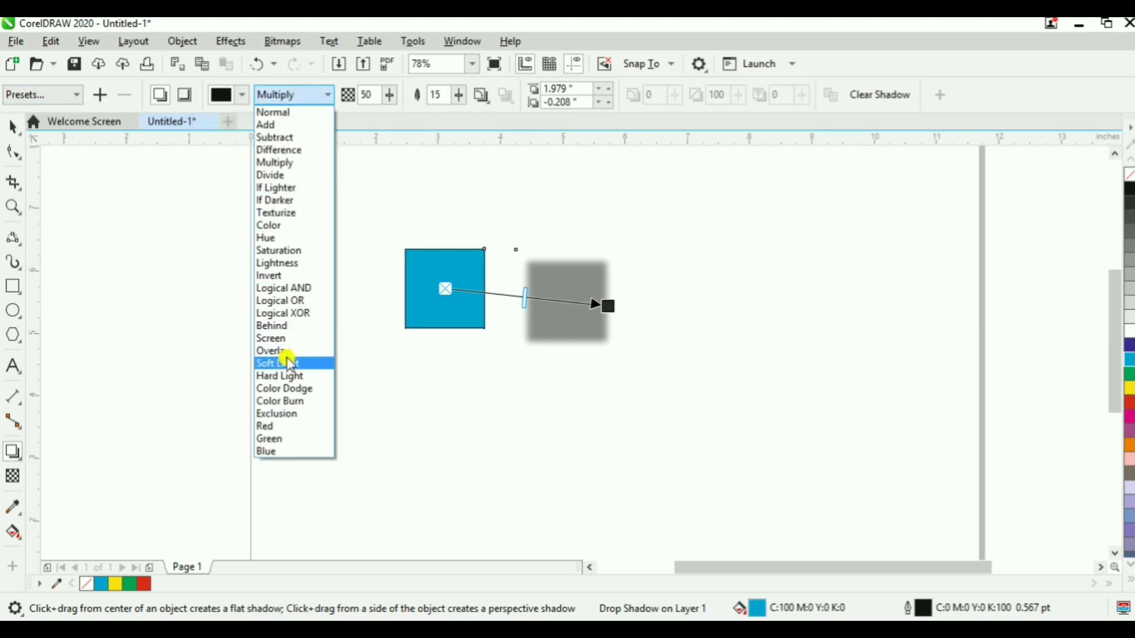
left_click(625, 339)
Shorten the shadow's horizontal offset to about 0.63 inch and set its merge mode to Hard Light
left_click_drag(595, 303, 514, 300)
left_click(325, 96)
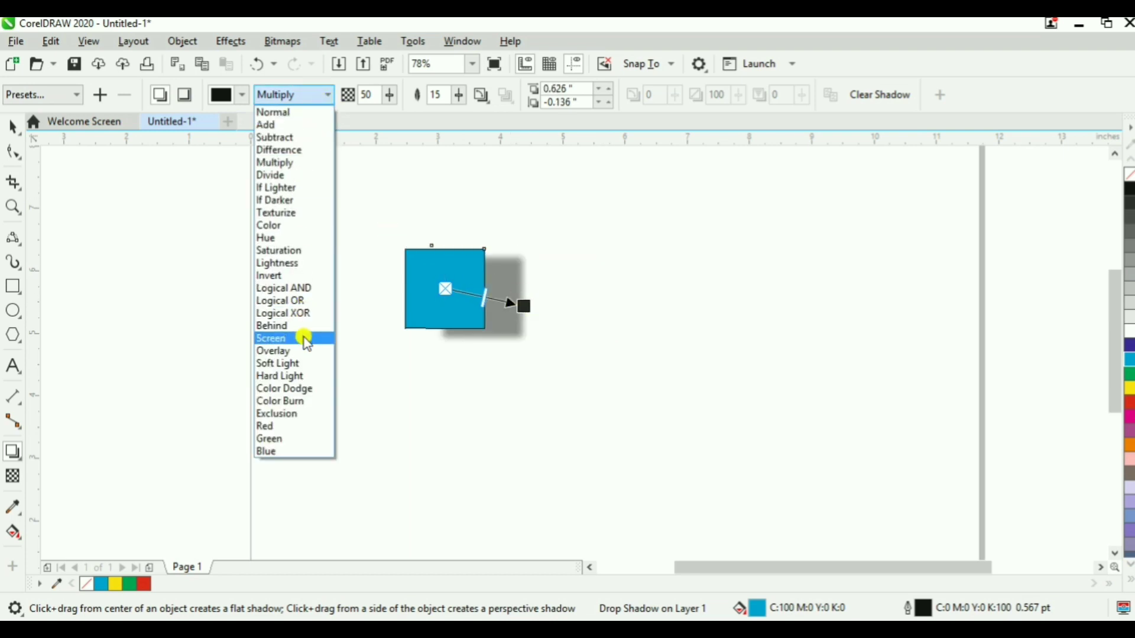
left_click(303, 376)
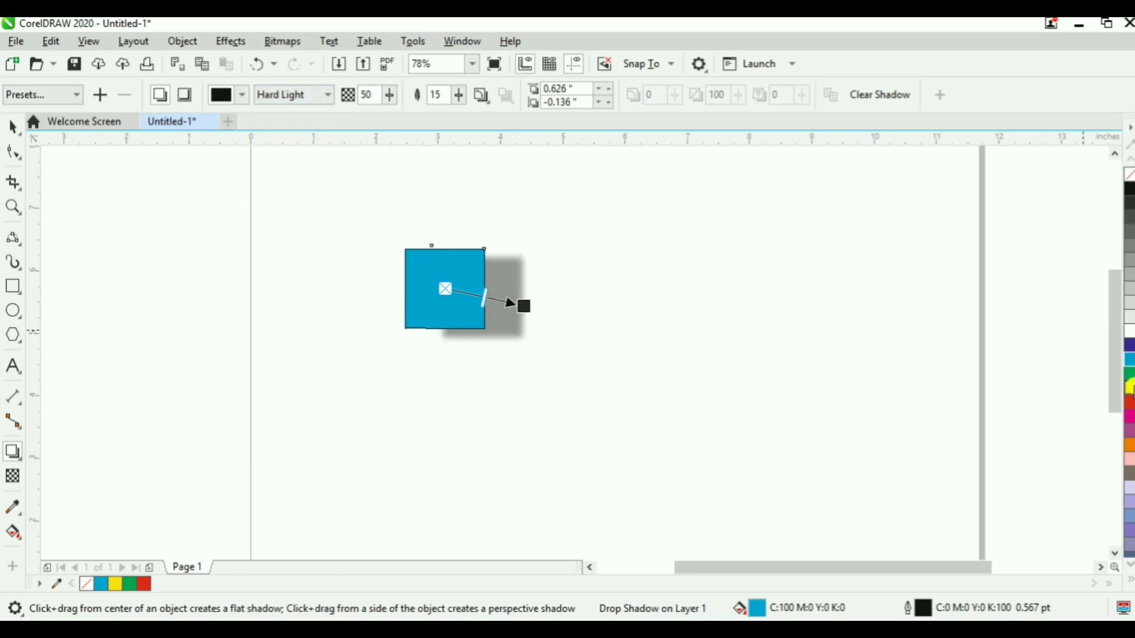
Fill the square with yellow and set its shadow opacity to 92
left_click(1130, 389)
left_click(390, 94)
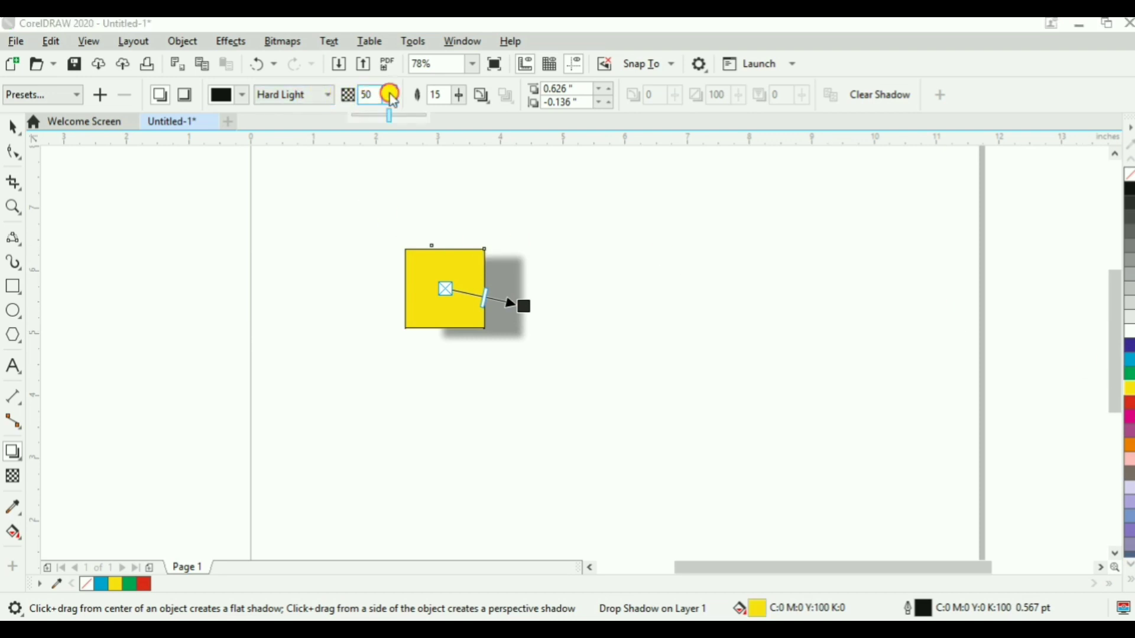
left_click_drag(390, 115, 421, 120)
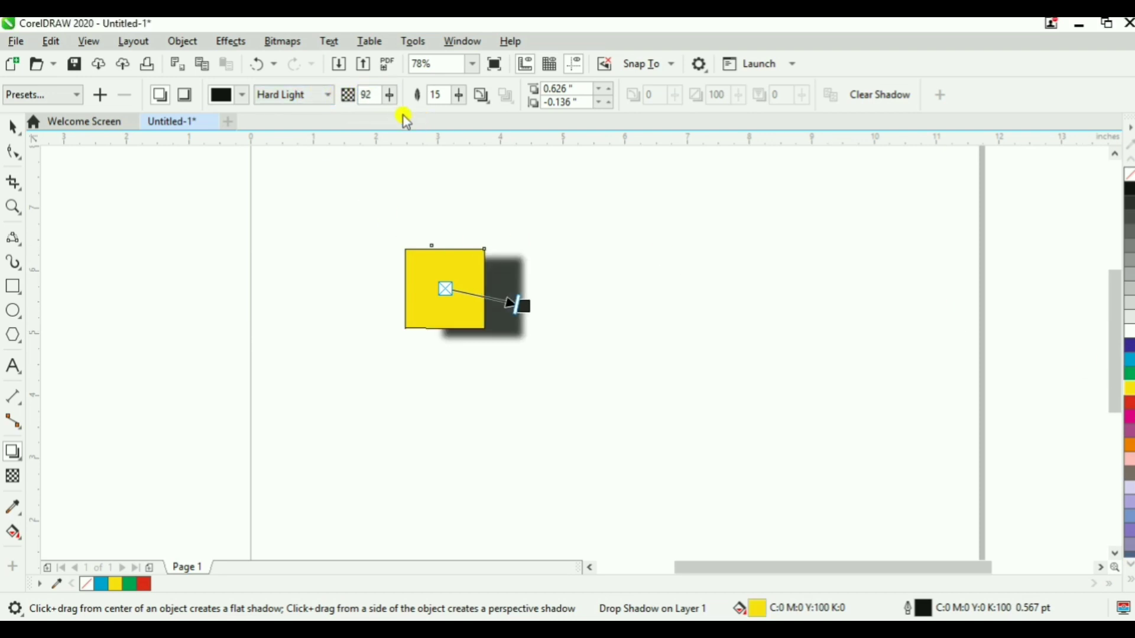
Set the shadow's feathering to 21
left_click(459, 94)
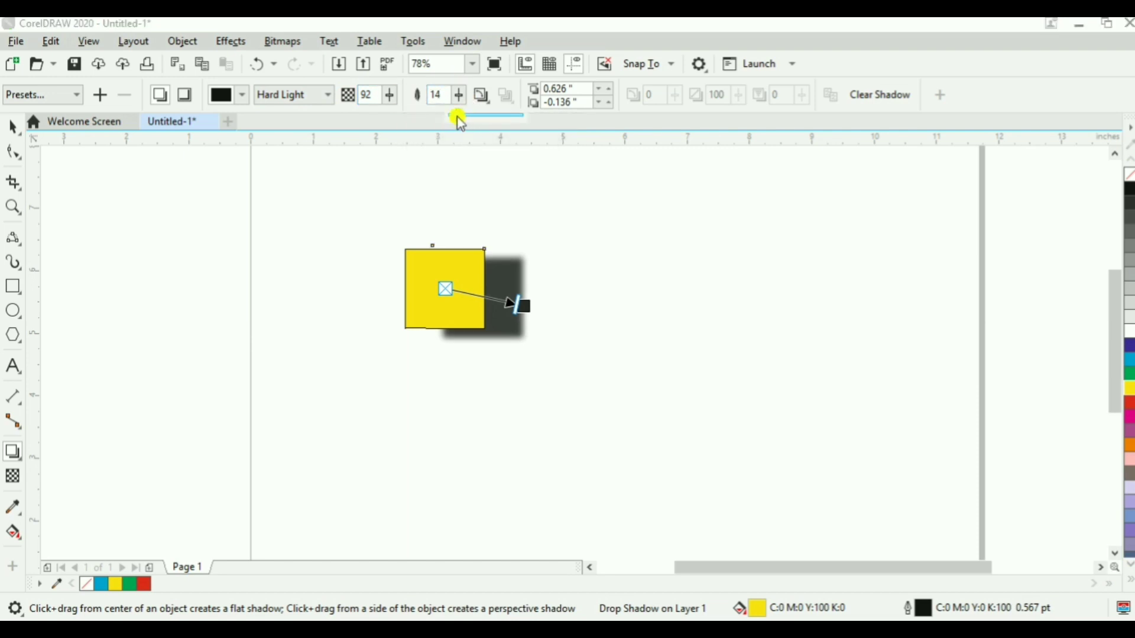
mouse_move(460, 120)
left_mouse_down()
mouse_move(484, 121)
mouse_move(444, 118)
left_mouse_up()
left_click(467, 95)
Set the shadow's feathering direction to Inside
left_click(487, 104)
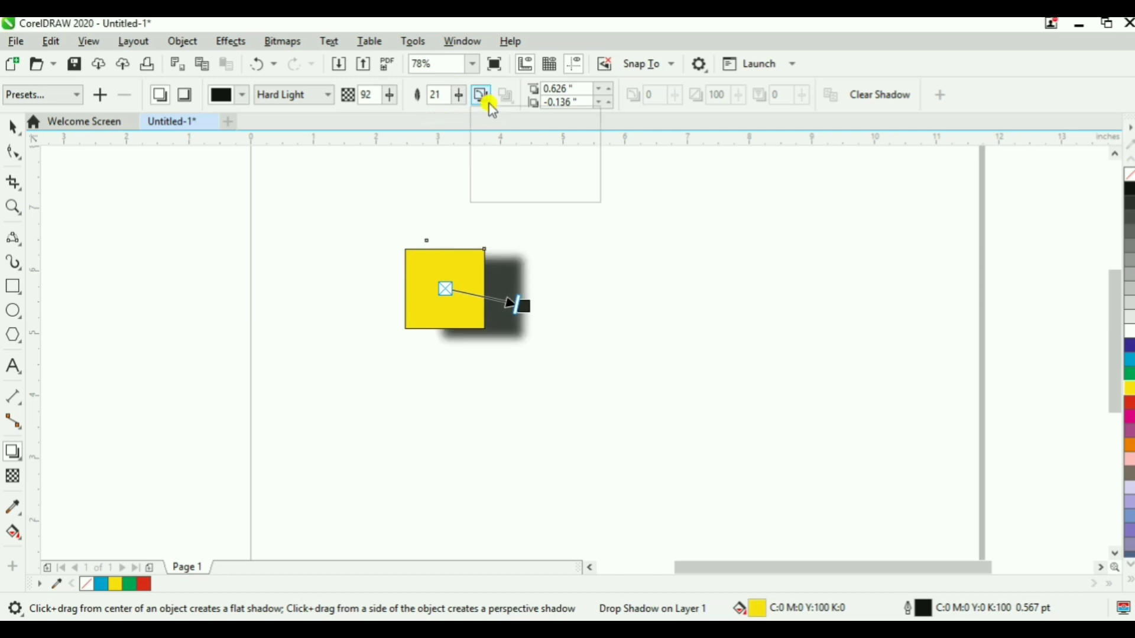
left_click(525, 137)
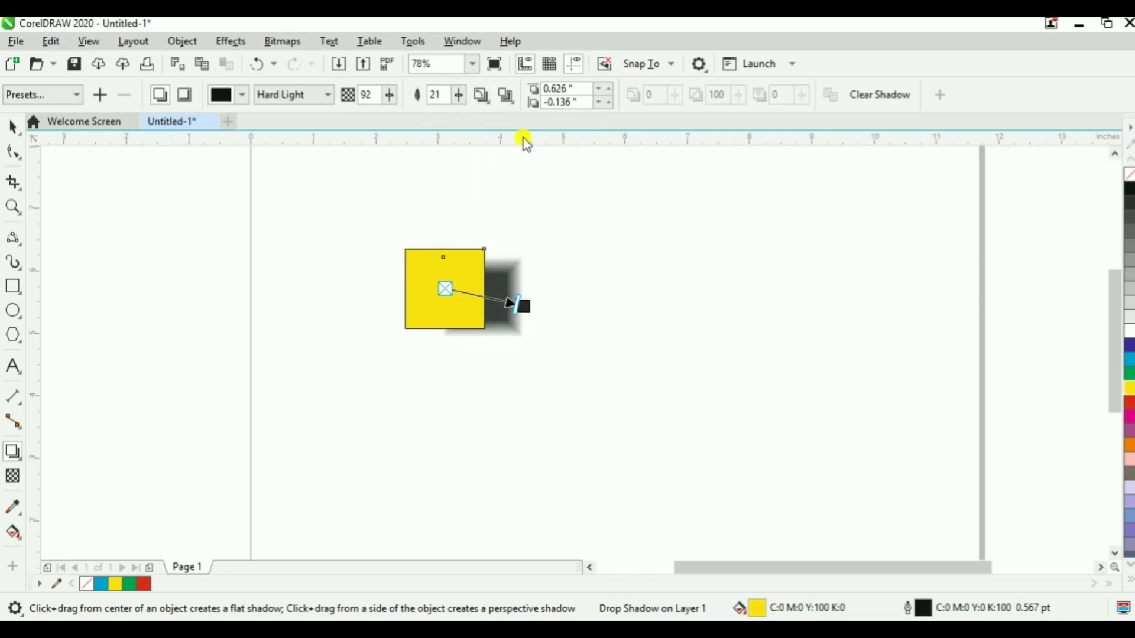
left_click(481, 95)
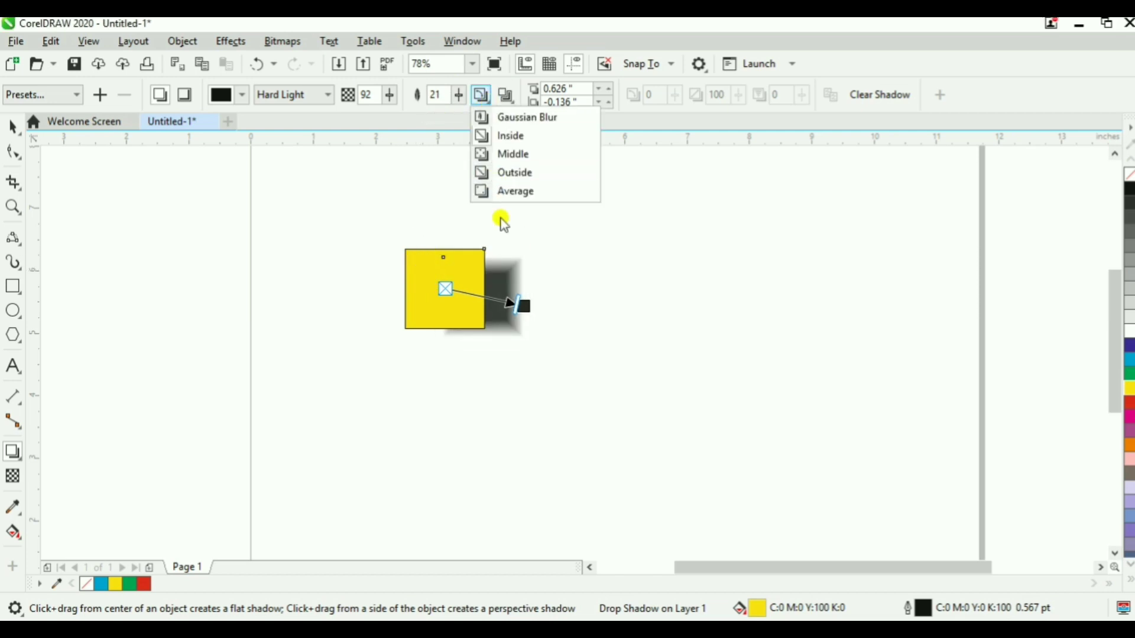
left_click(506, 117)
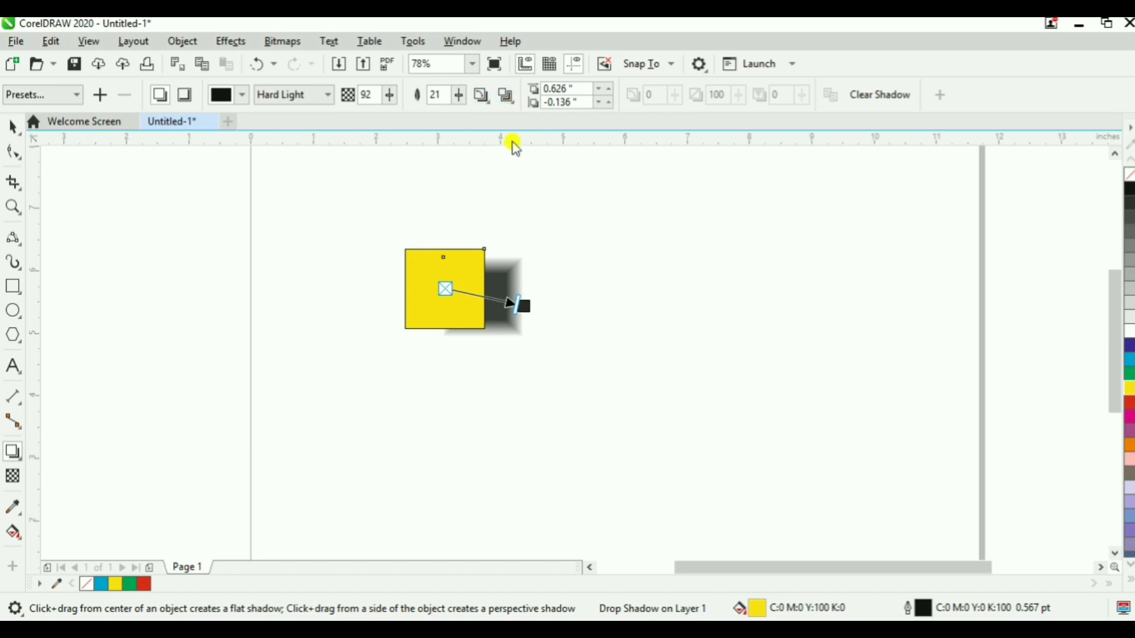
Clear the square's shadow and add a one-step inside contour with an offset of about 0.28 inch
left_click(874, 96)
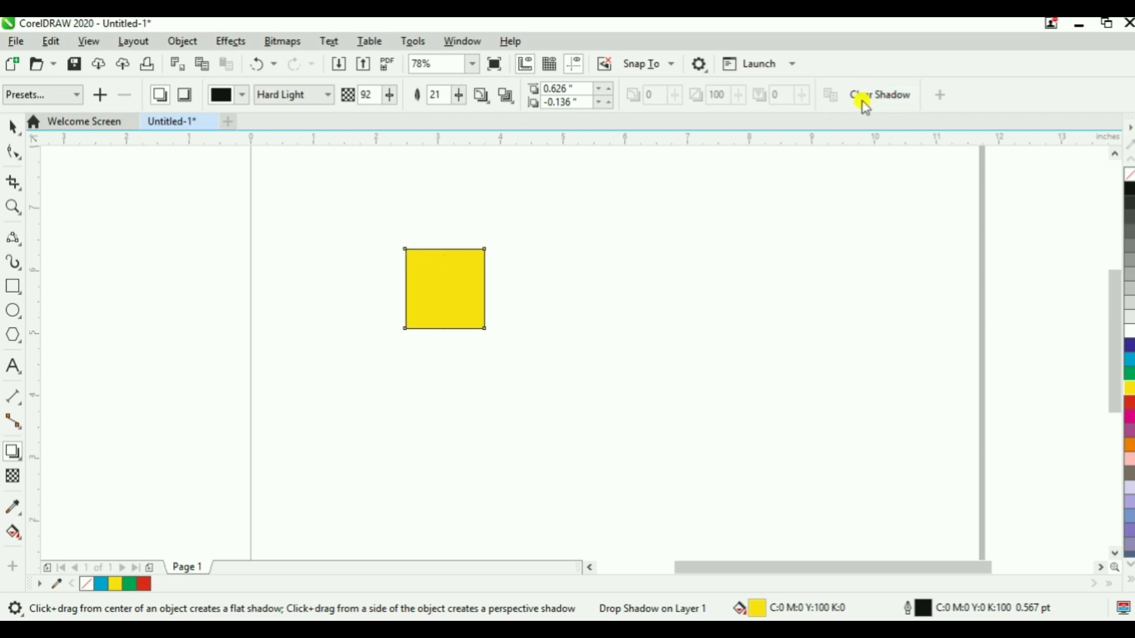
left_click(20, 461)
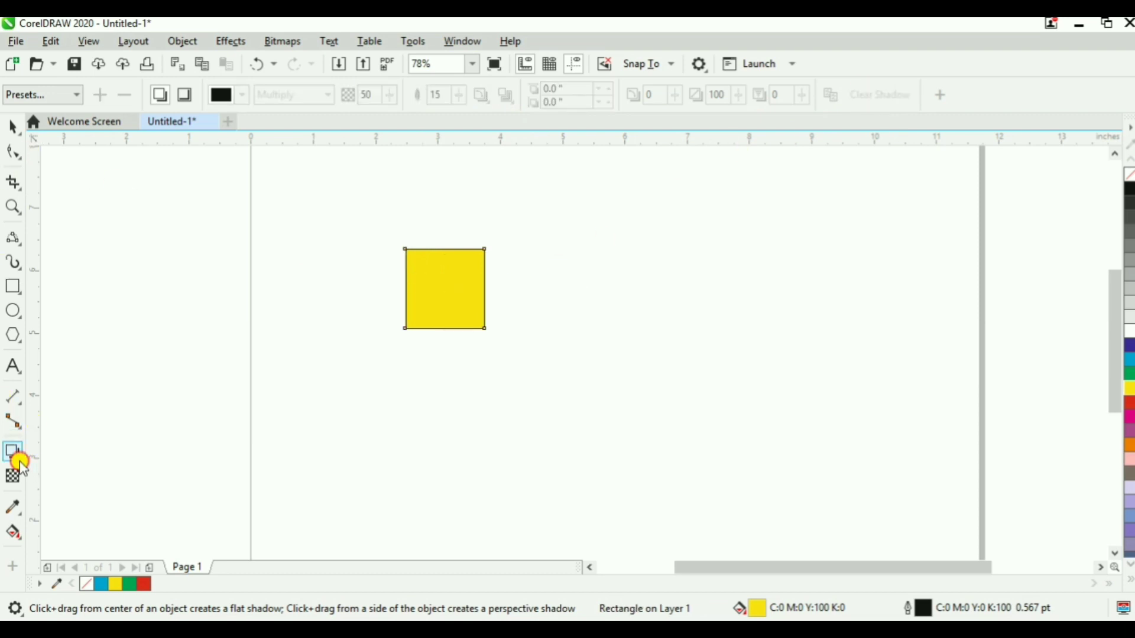
left_click(81, 473)
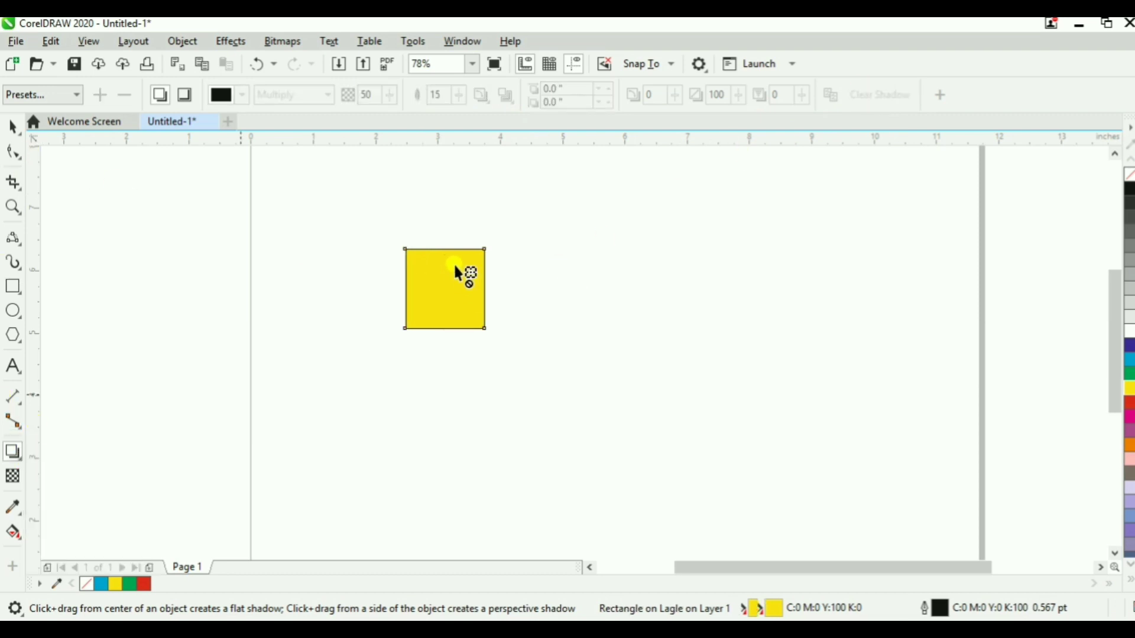
mouse_move(453, 262)
left_mouse_down()
mouse_move(460, 281)
mouse_move(446, 267)
left_mouse_up()
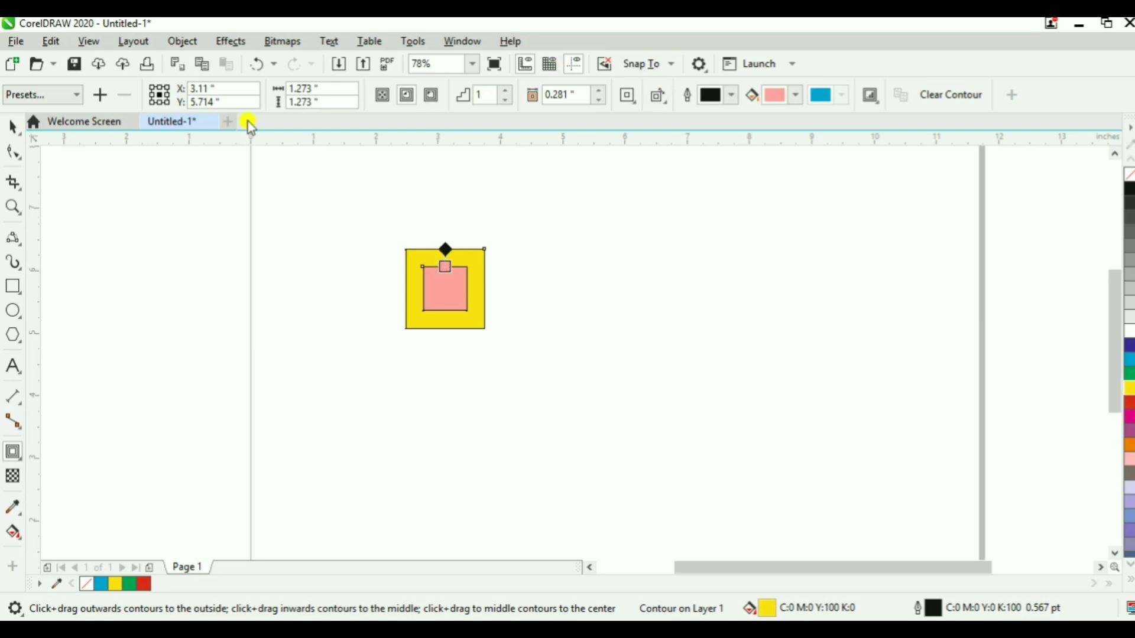
Increase the contour steps and tighten them into a to-center contour with an offset of about 0.077 inch
left_click(507, 91)
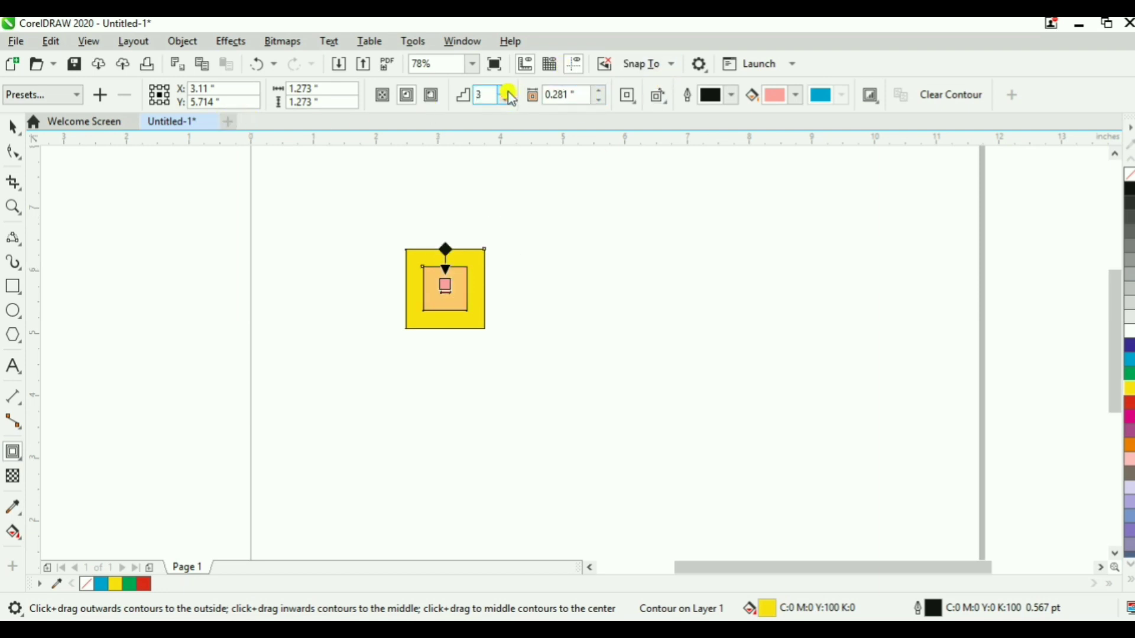
left_click(506, 100)
mouse_move(446, 281)
left_mouse_down()
mouse_move(451, 299)
mouse_move(446, 262)
left_mouse_up()
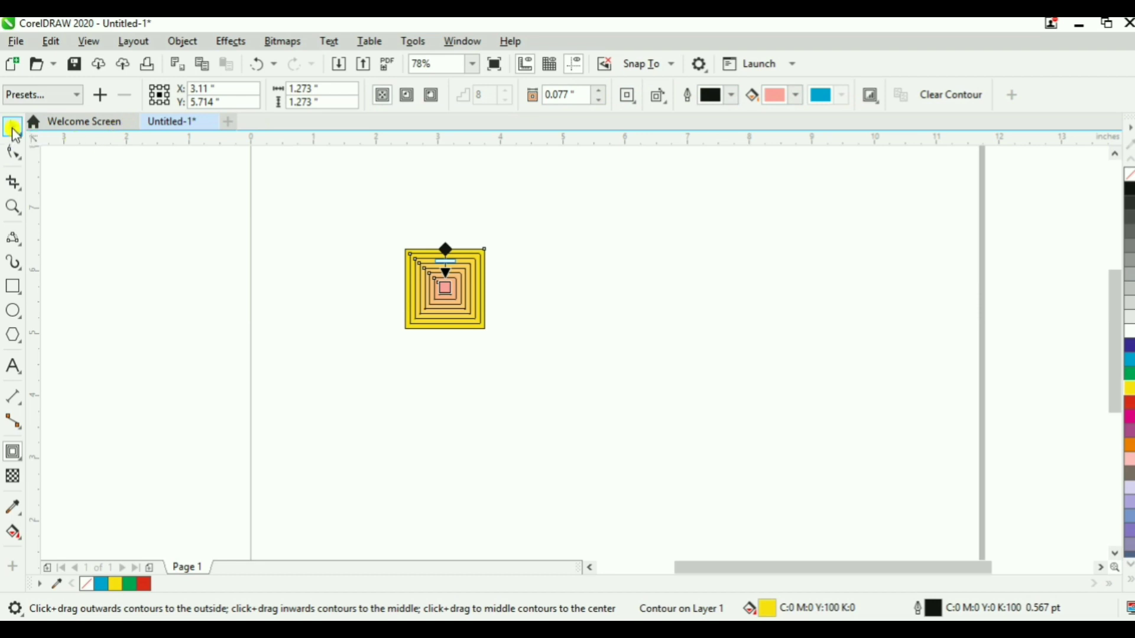
Delete the contoured square
left_click(13, 127)
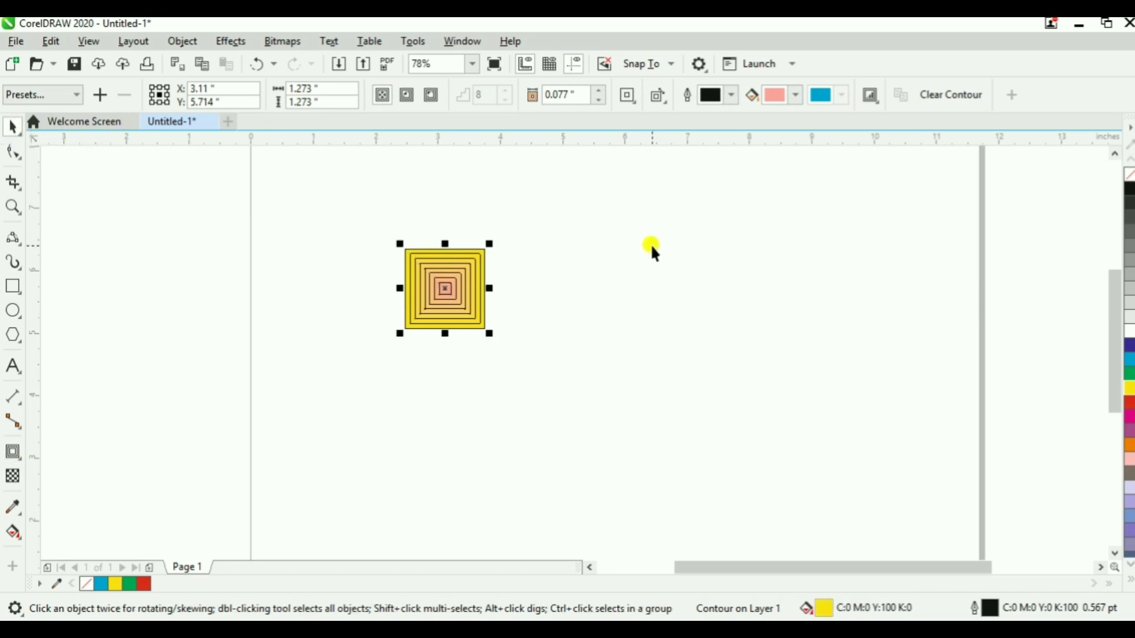
key("Delete")
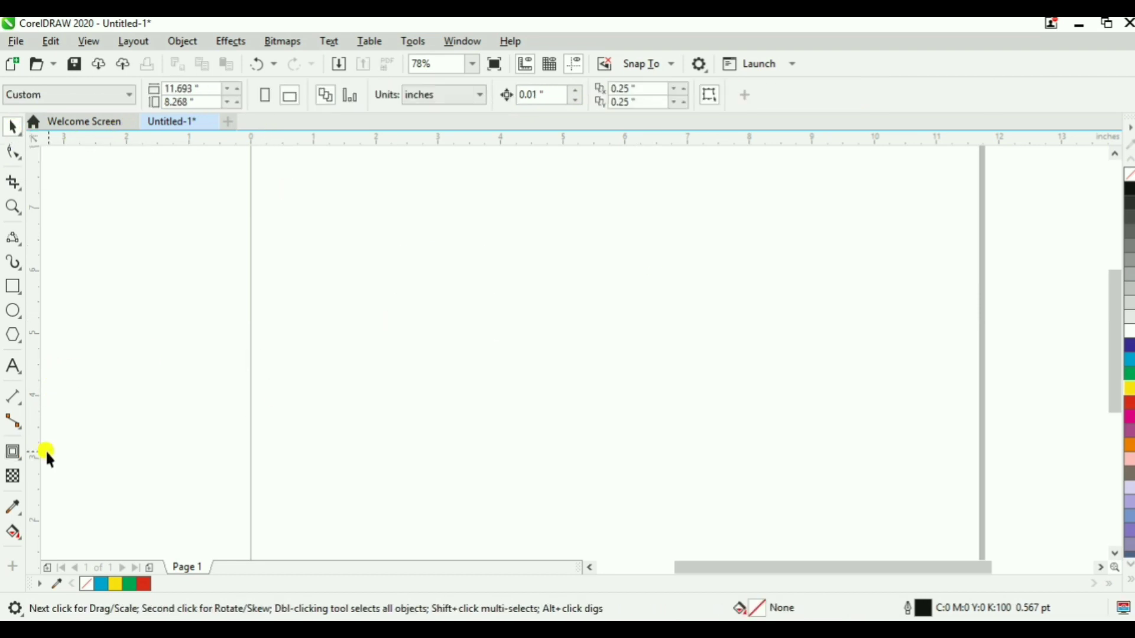
Draw a circle about 3.38 inches in diameter on the empty page
left_click(23, 464)
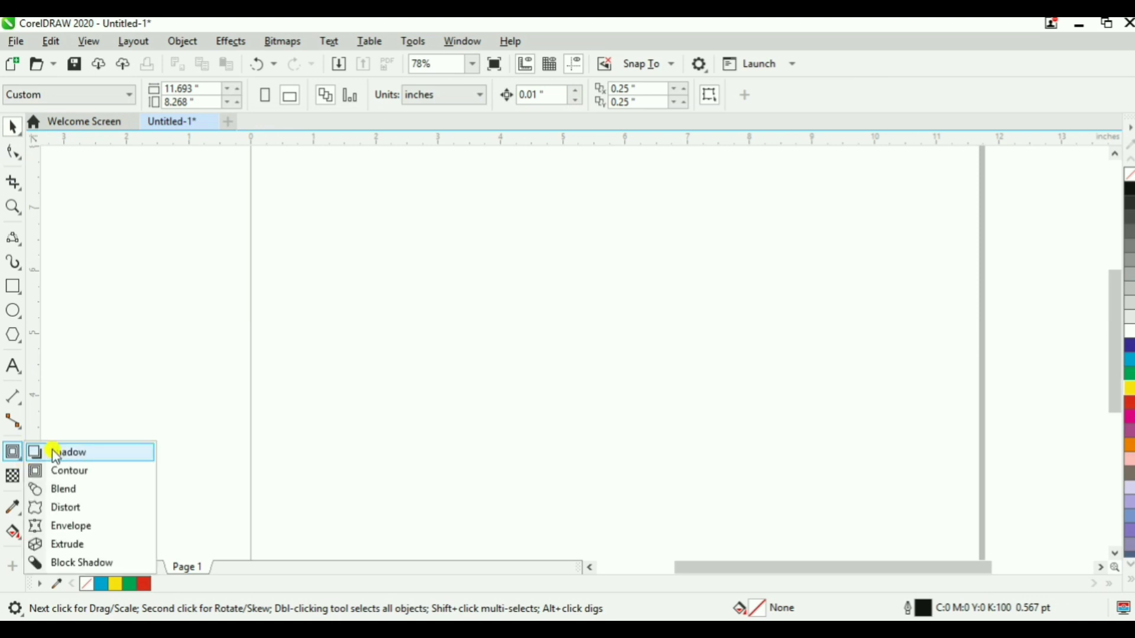
left_click(19, 303)
left_click(14, 310)
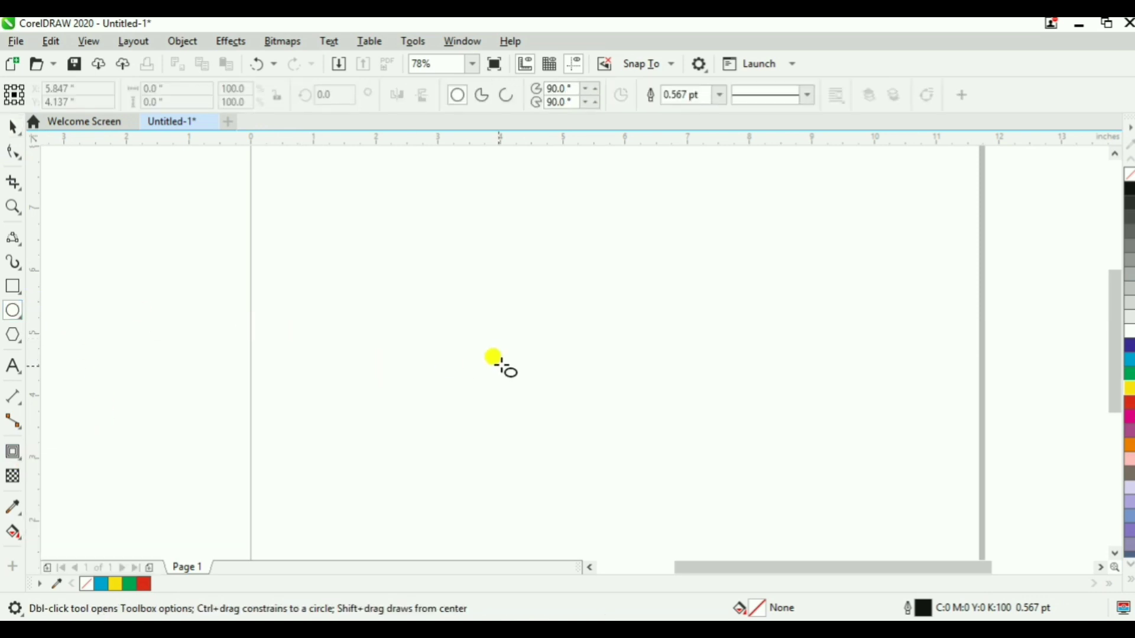
left_click_drag(497, 358, 459, 456)
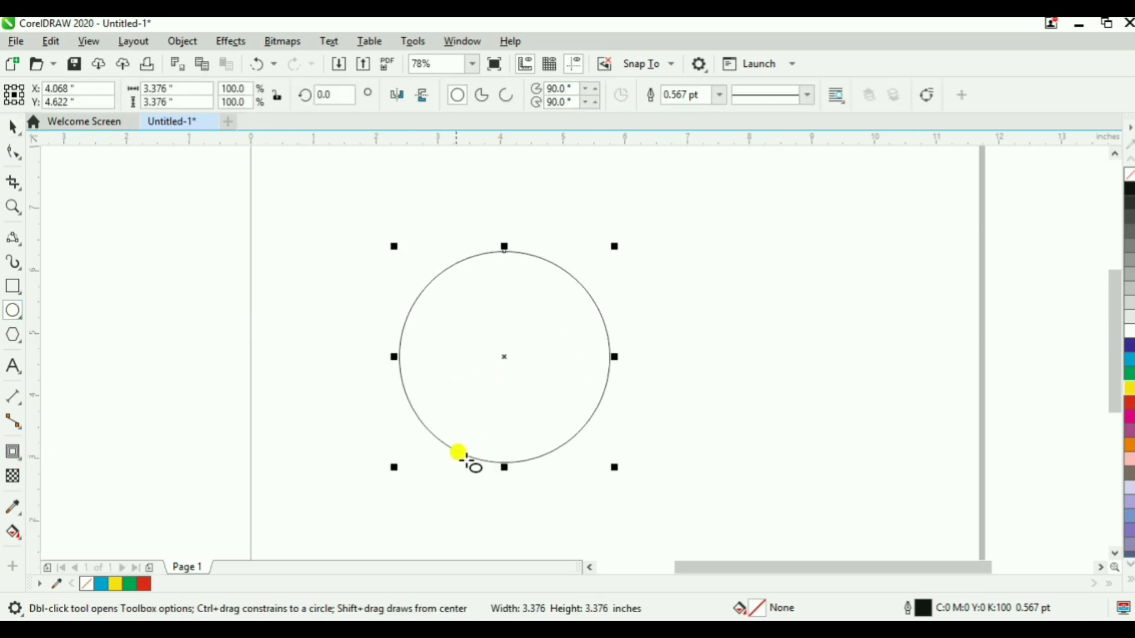
left_click(21, 462)
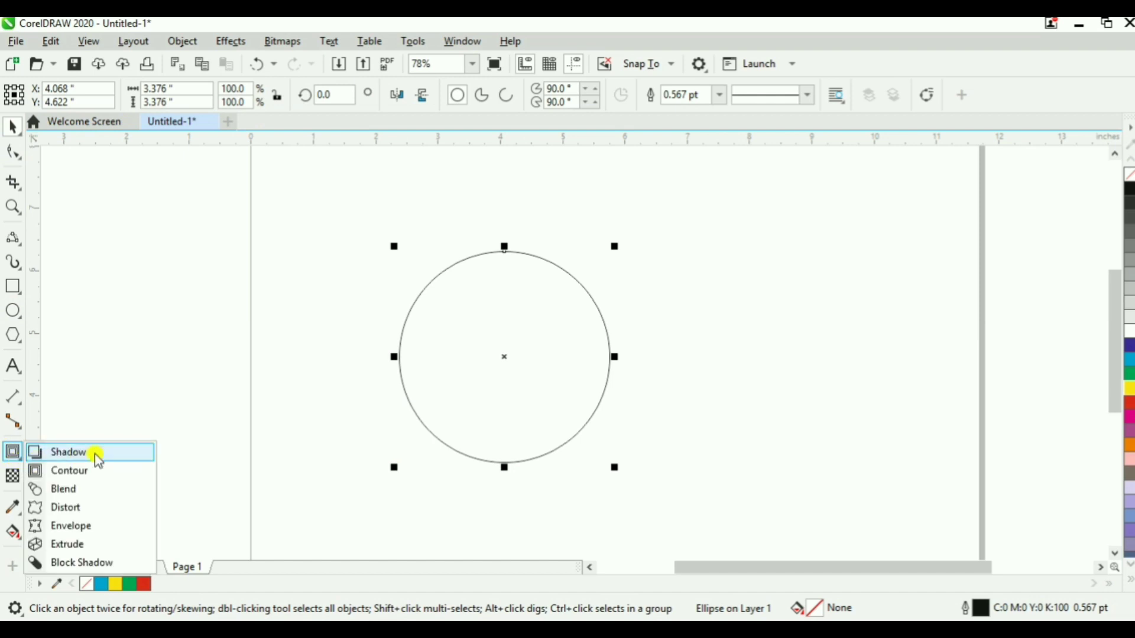
left_click(94, 491)
left_click_drag(607, 328, 828, 398)
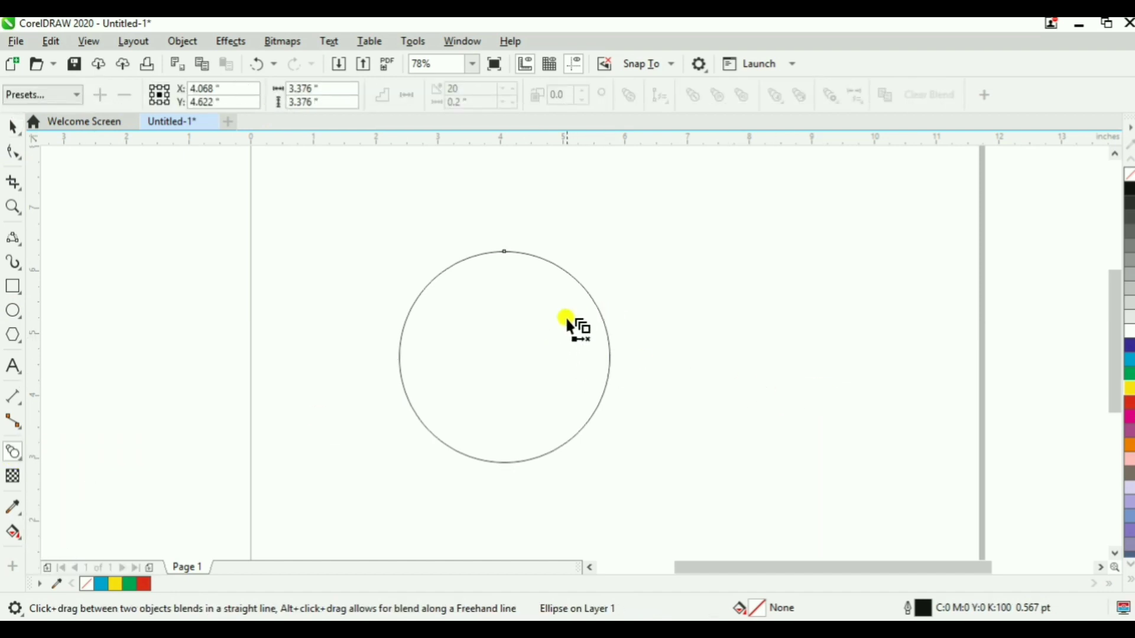
key("space")
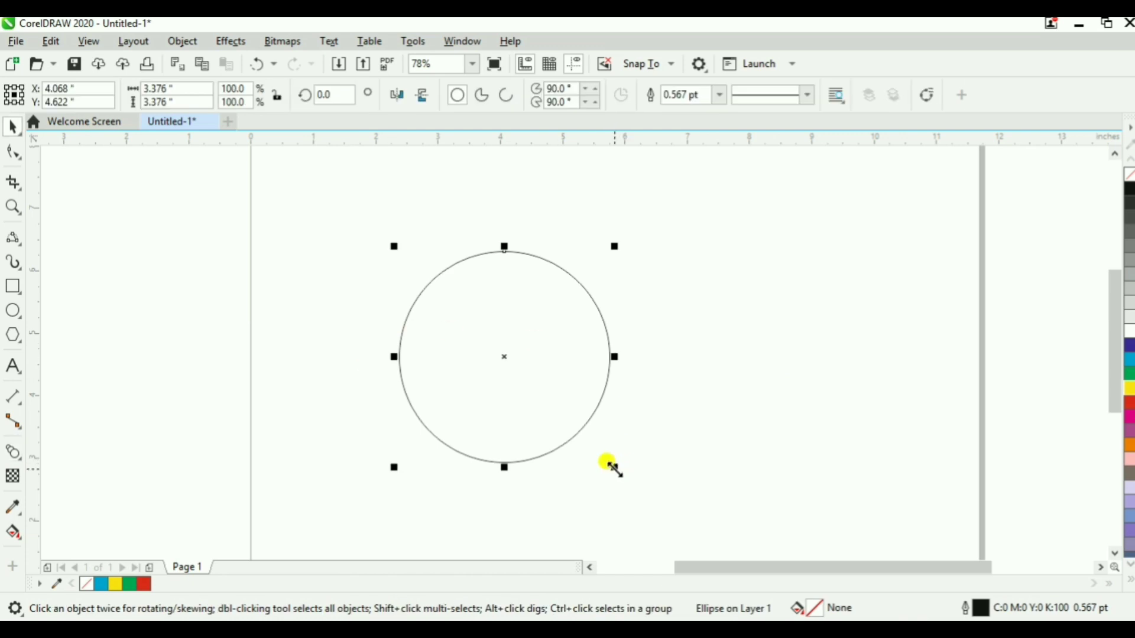
Shrink the circle to about 2 inches in diameter and fill it with cyan
left_click_drag(613, 467, 529, 381)
left_click(1129, 360)
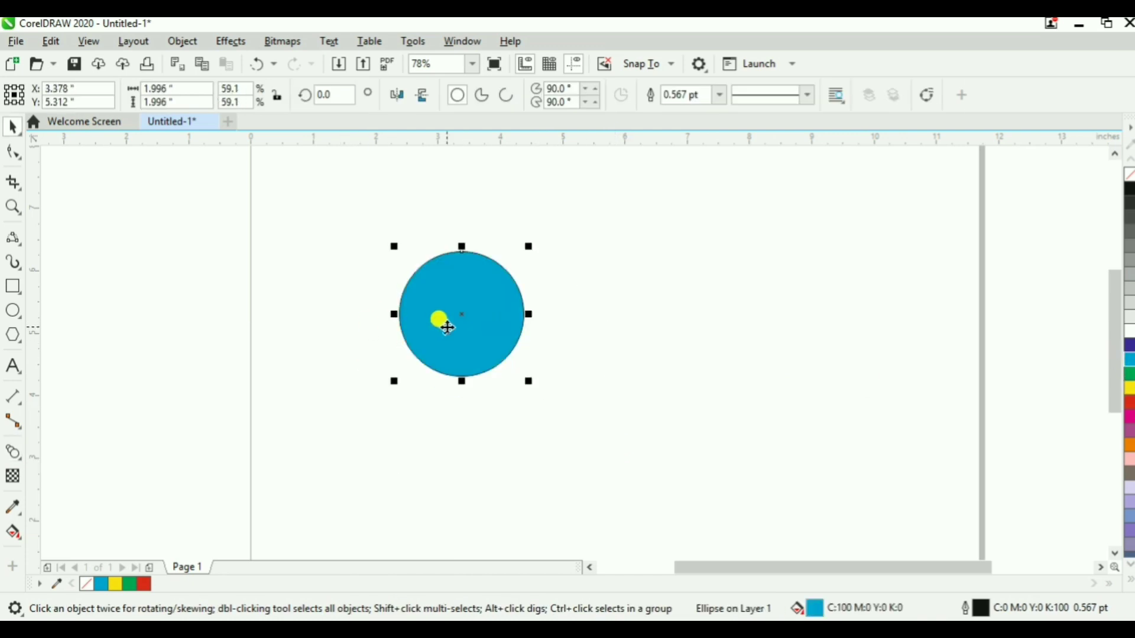
Place a copy of the cyan circle level with it, about 4.3 inches to its right, and fill the copy yellow
left_click_drag(448, 327, 717, 423)
right_click(717, 423)
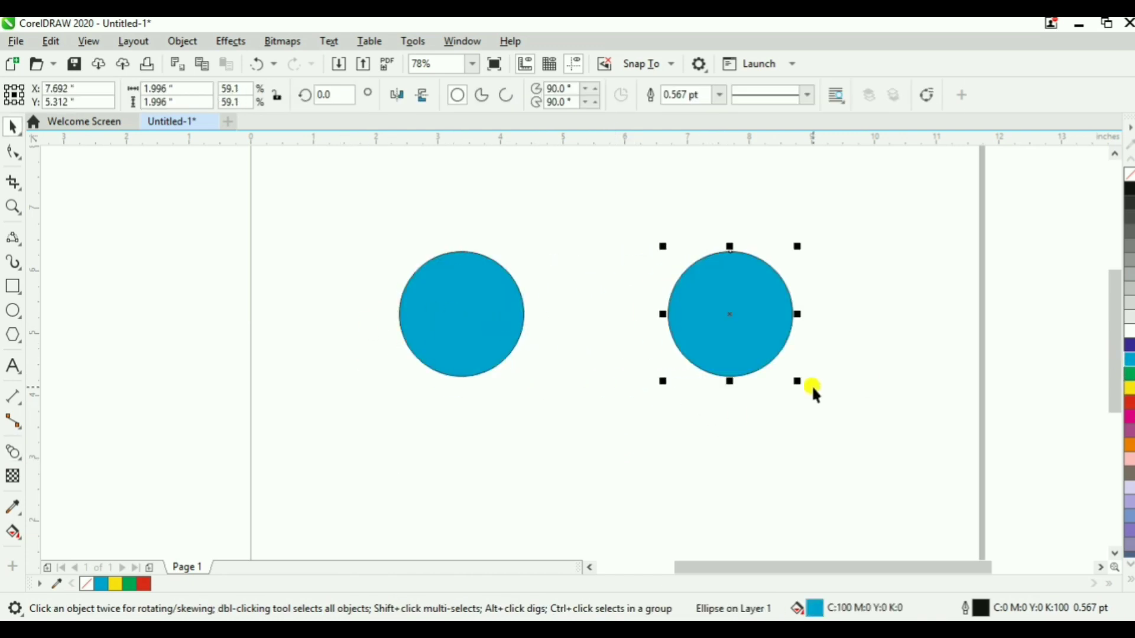
left_click(1130, 392)
Blend the cyan circle into the yellow circle and shift the blend acceleration slightly toward the cyan end
left_click(13, 453)
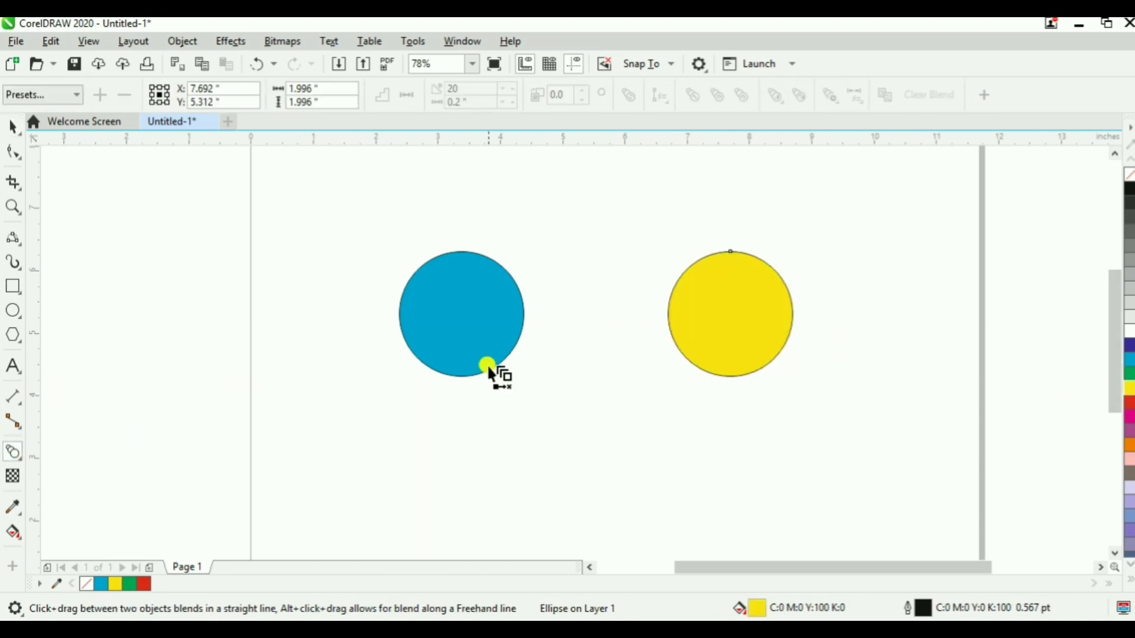
left_click_drag(487, 366, 689, 342)
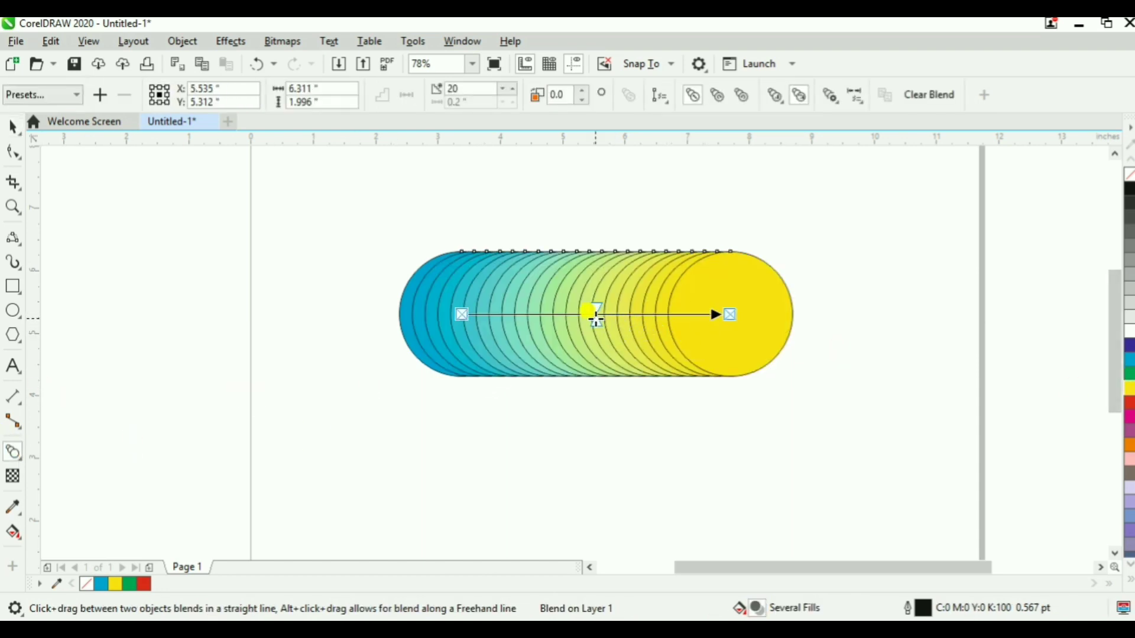
mouse_move(595, 315)
left_mouse_down()
mouse_move(524, 317)
mouse_move(577, 316)
left_mouse_up()
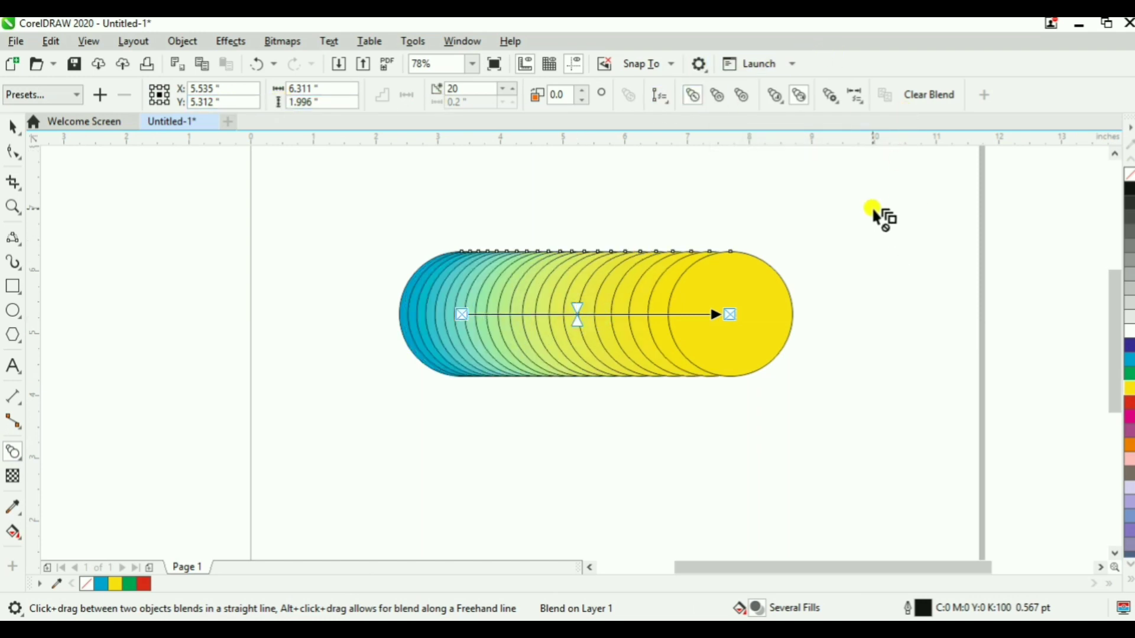
Delete the blended circles
key("space")
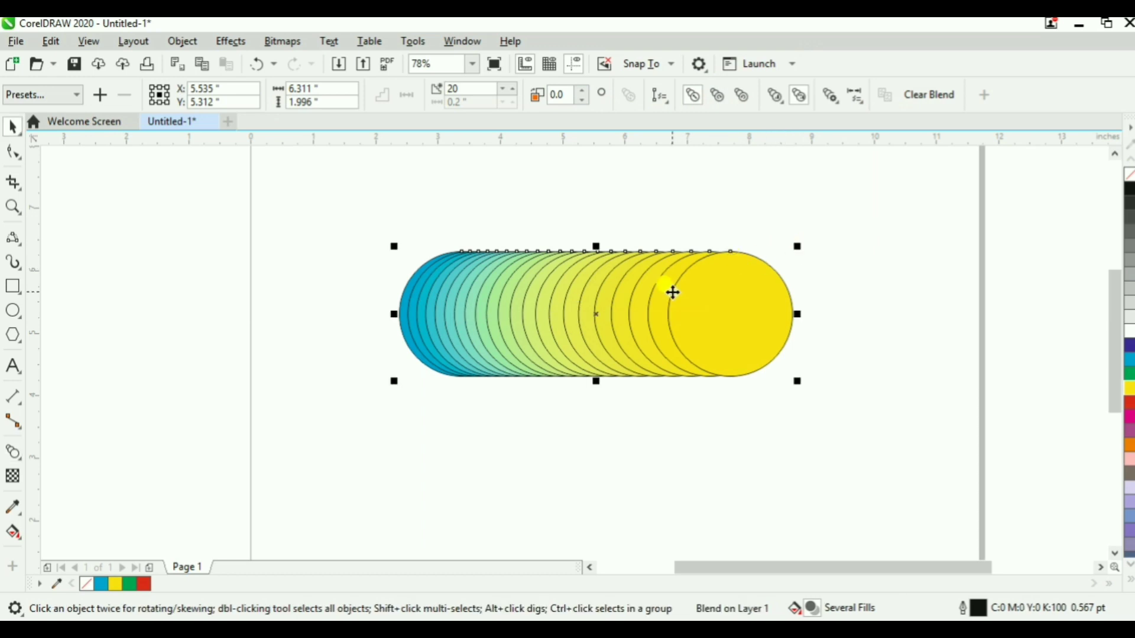
key("Delete")
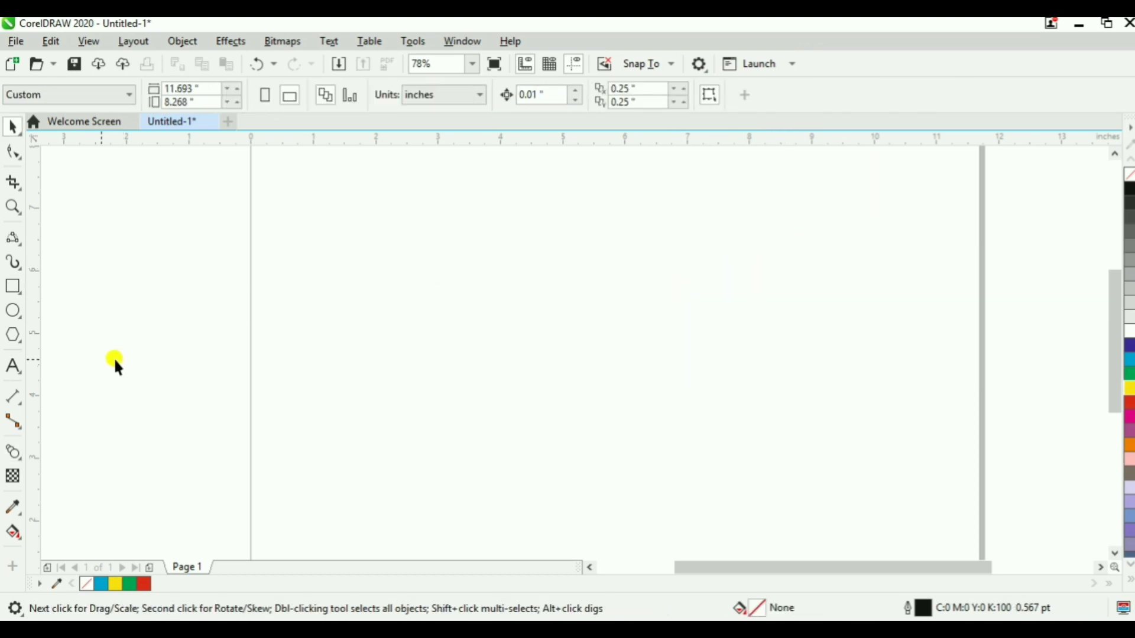
left_click(20, 459)
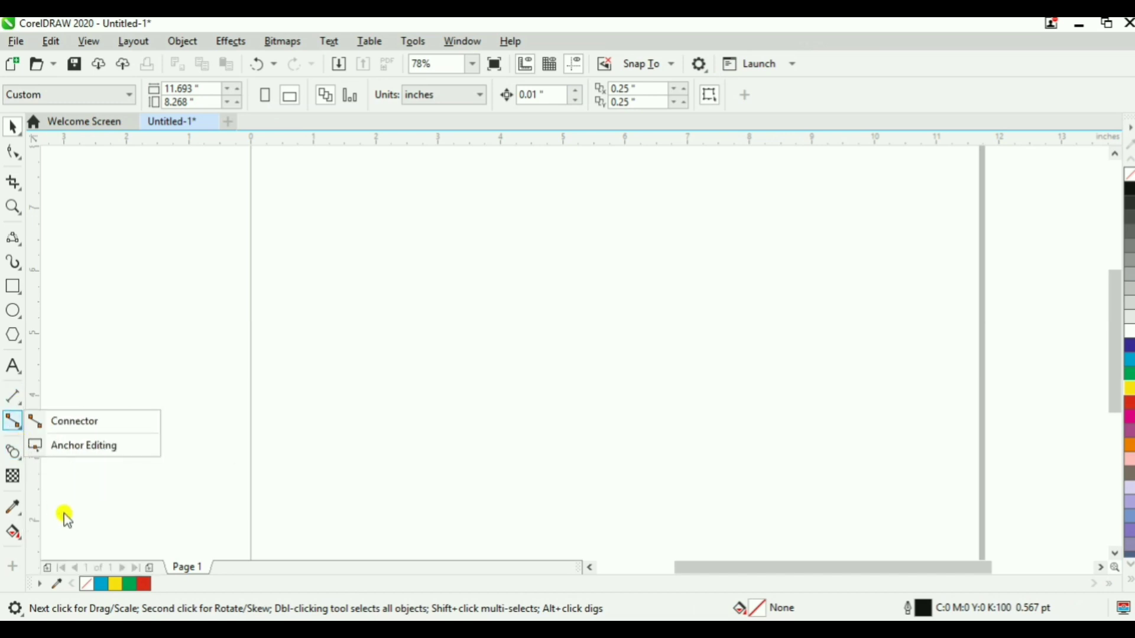
left_click(95, 523)
left_click(23, 460)
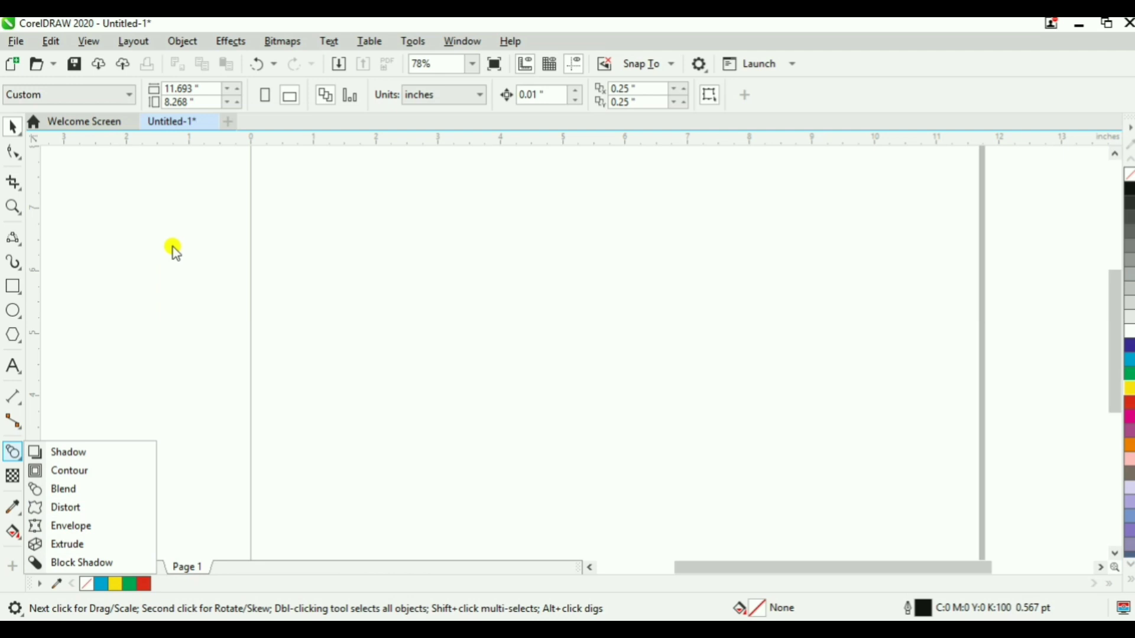
left_click(138, 380)
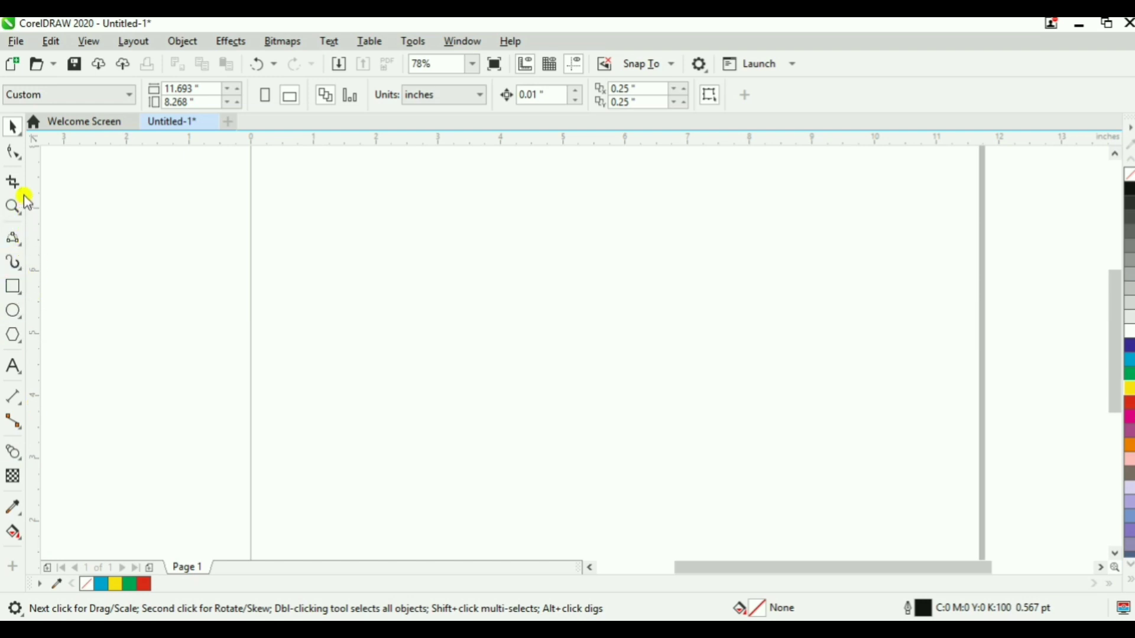
Draw an open, flowing Bézier curve about 5.05 inches wide and 3.98 inches high on the empty page
left_click(25, 243)
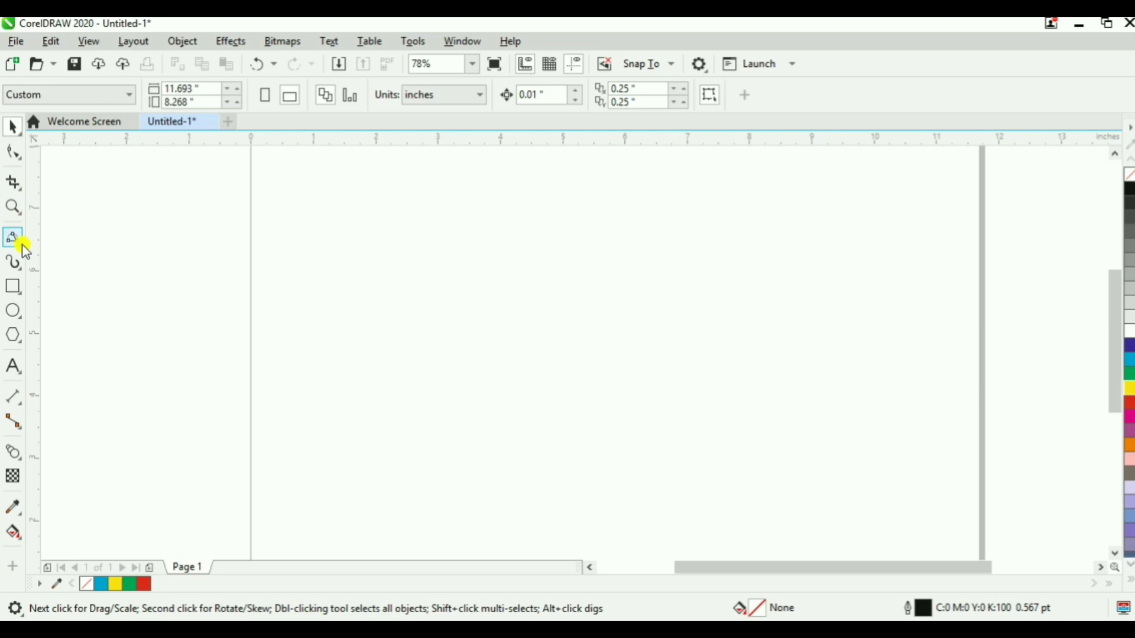
left_click(81, 276)
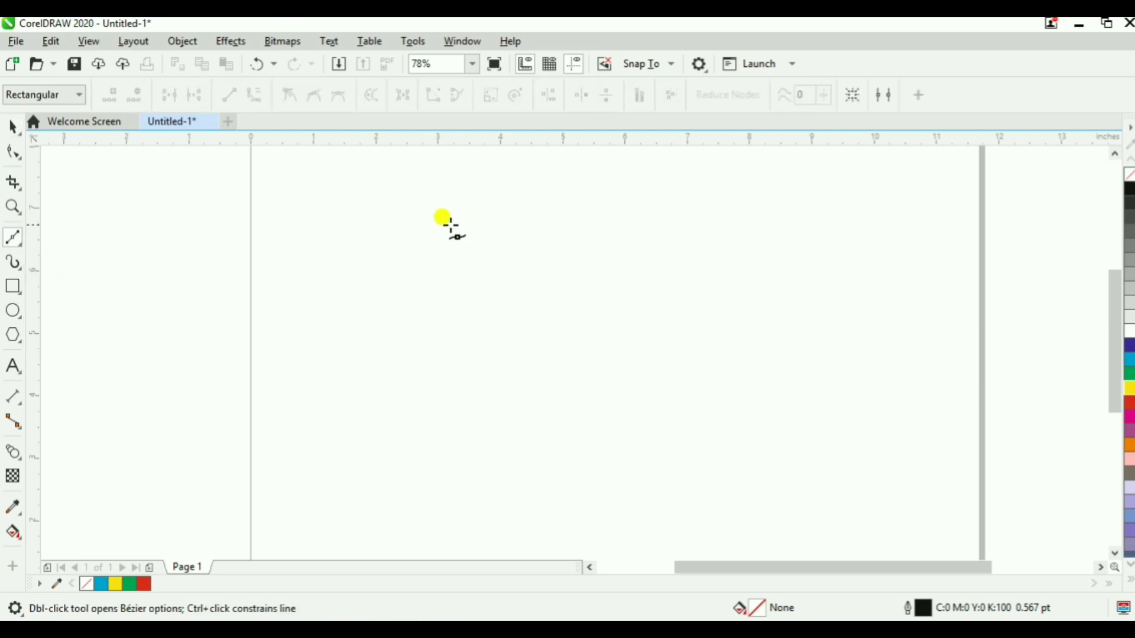
mouse_move(400, 234)
left_mouse_down()
mouse_move(331, 289)
mouse_move(354, 324)
left_mouse_up()
left_click_drag(383, 381, 458, 436)
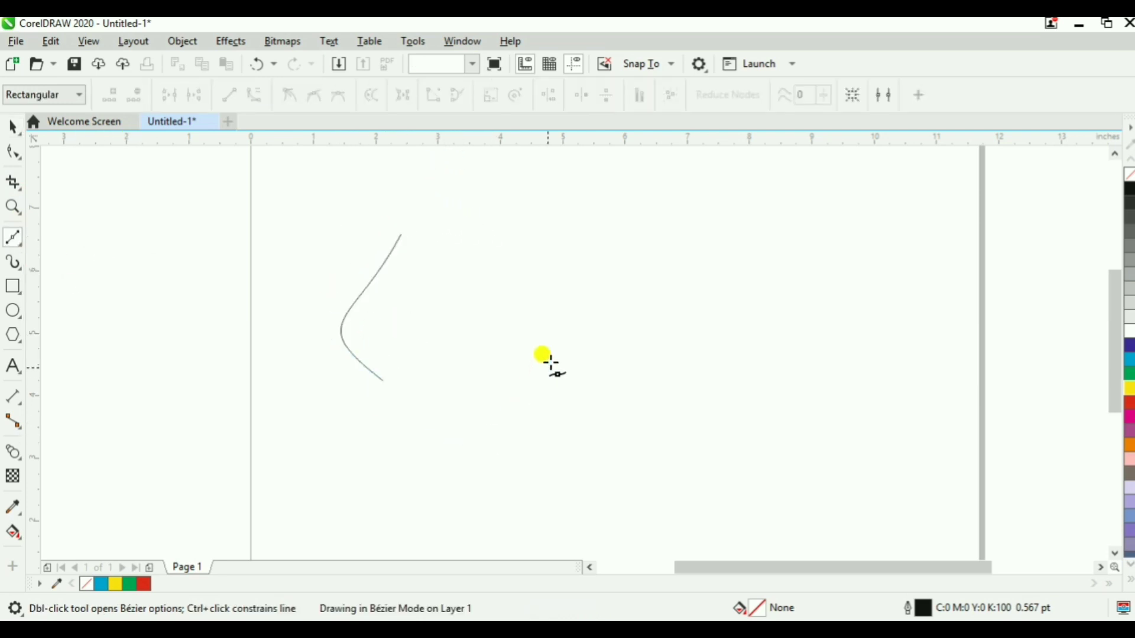
left_click(535, 403)
left_click_drag(598, 324, 618, 311)
left_click_drag(624, 219, 550, 215)
left_click_drag(493, 180, 442, 203)
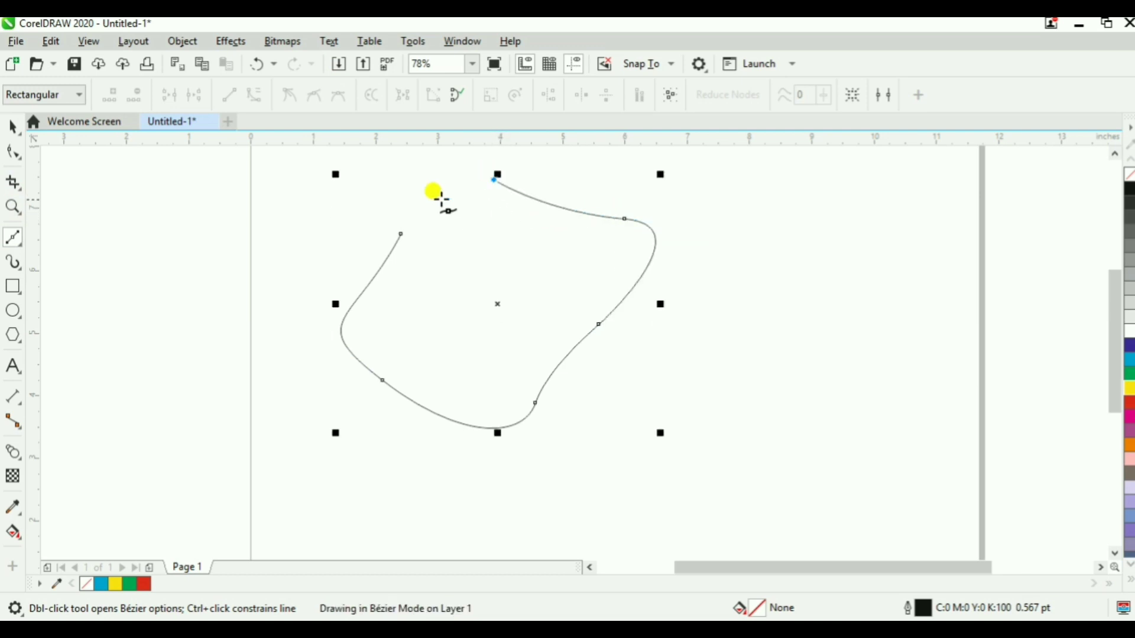
Delete the open Bézier curve
key("space")
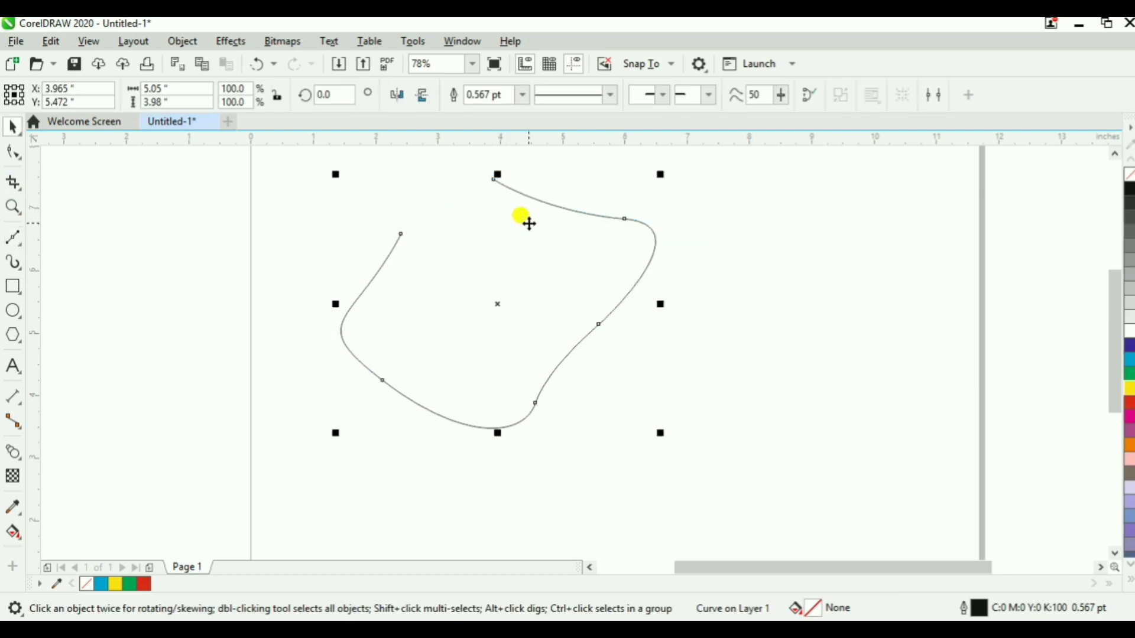
key("Delete")
Draw a closed Bézier shape about 5.29 inches wide and 3.84 inches high, with a small loop at its upper part
key("space")
left_click(351, 269)
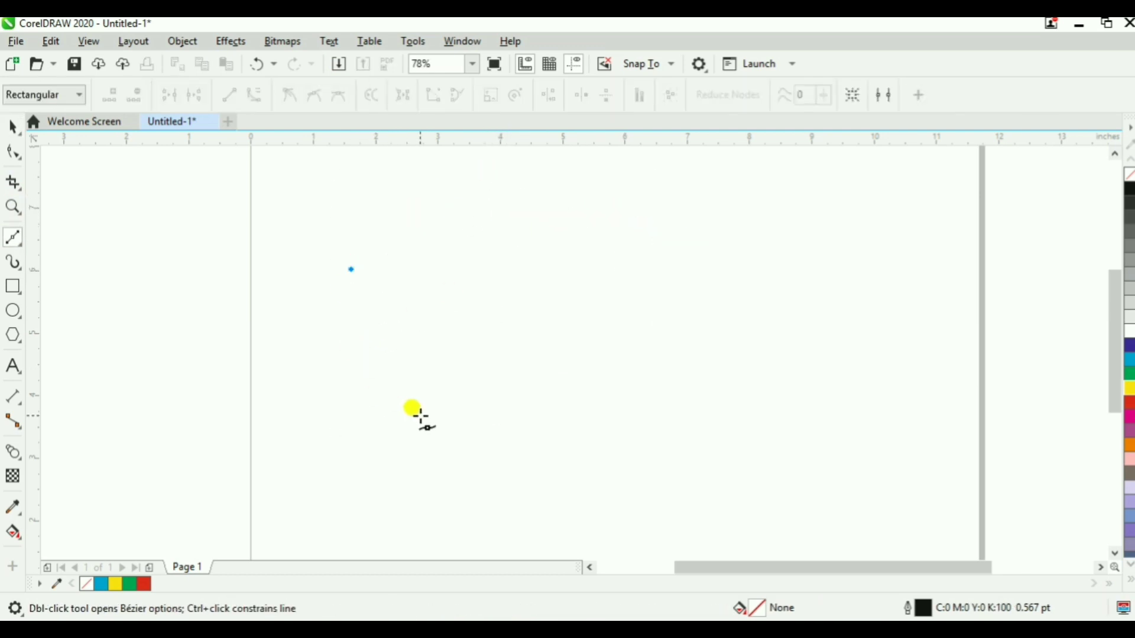
left_click_drag(420, 417, 544, 418)
left_click_drag(604, 334, 699, 344)
left_click_drag(602, 236, 520, 261)
left_click_drag(432, 181, 487, 159)
left_click(412, 262)
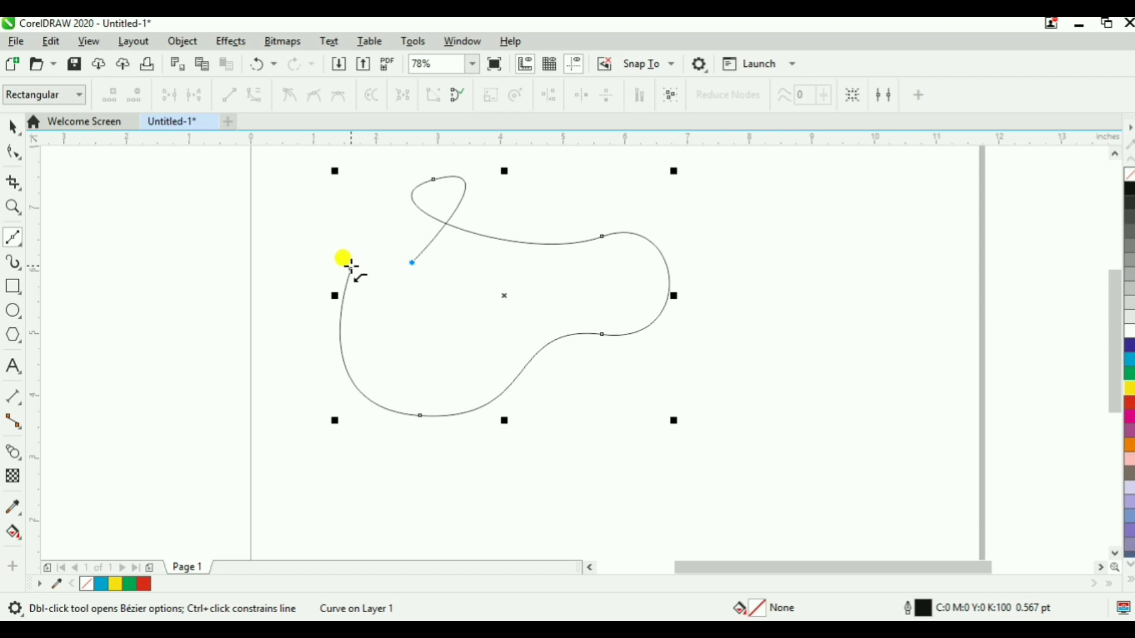
left_click(351, 267)
key("space")
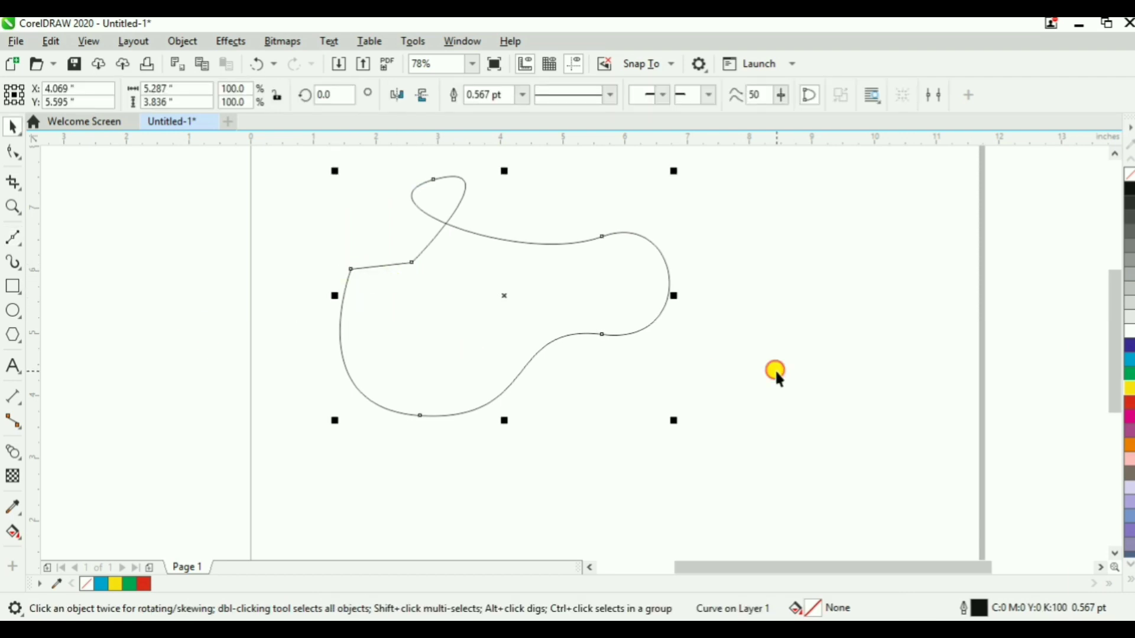
Move the closed shape about 0.4 inch to the right and 0.56 inch down
left_click(777, 375)
left_click_drag(515, 238, 541, 273)
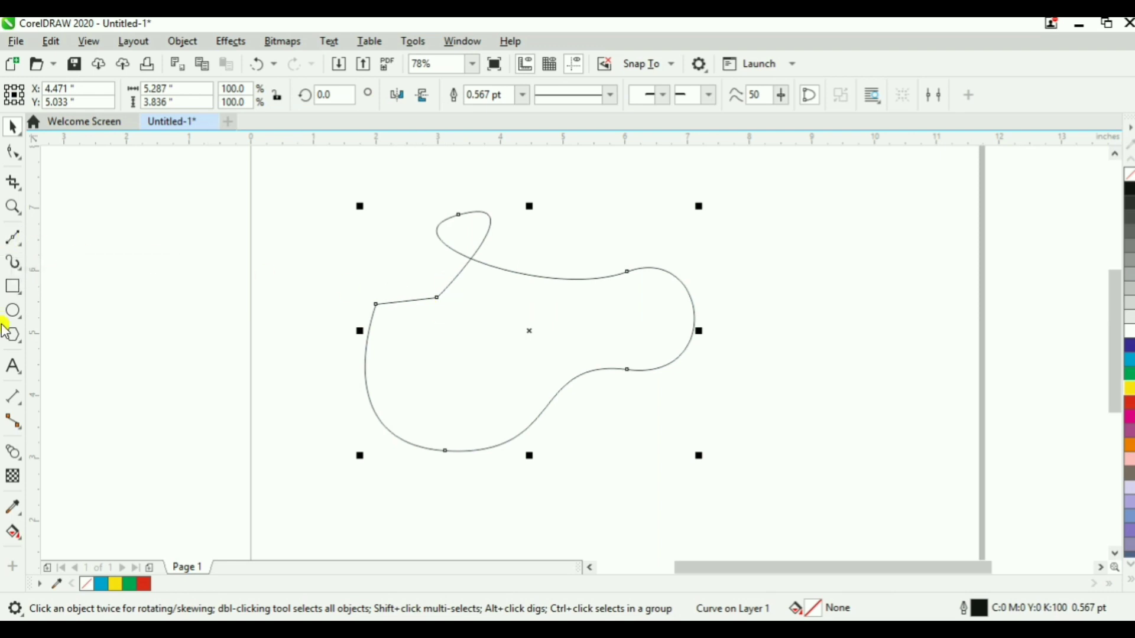
Trace roughly over the looped shape's outline with a closed Bézier path of eight nodes joined by straight segments
left_click(14, 154)
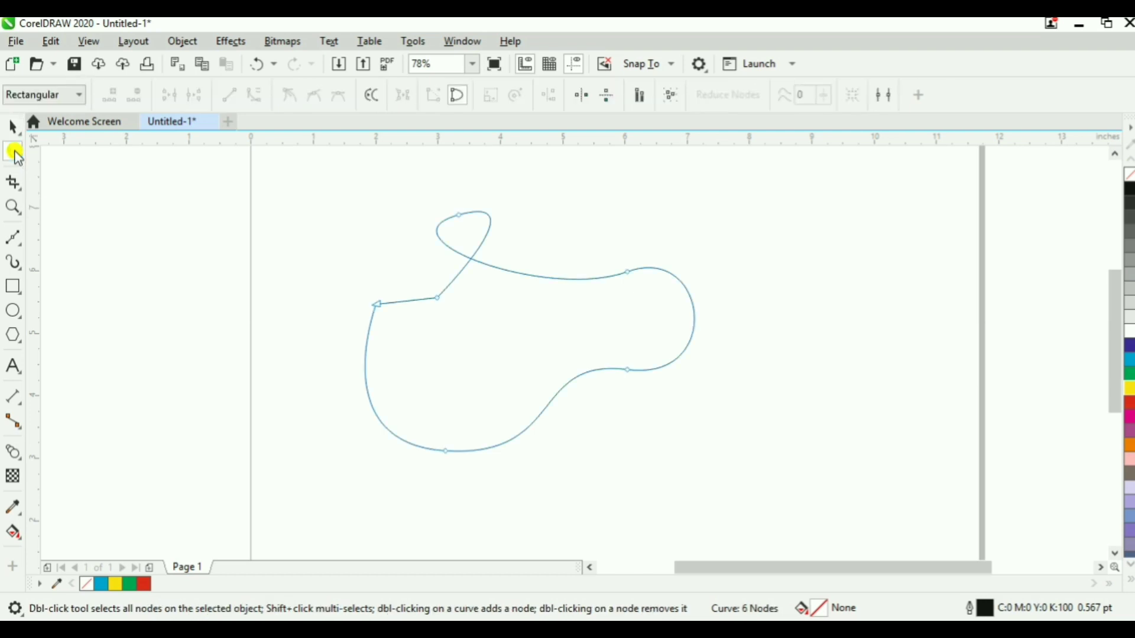
left_click(14, 238)
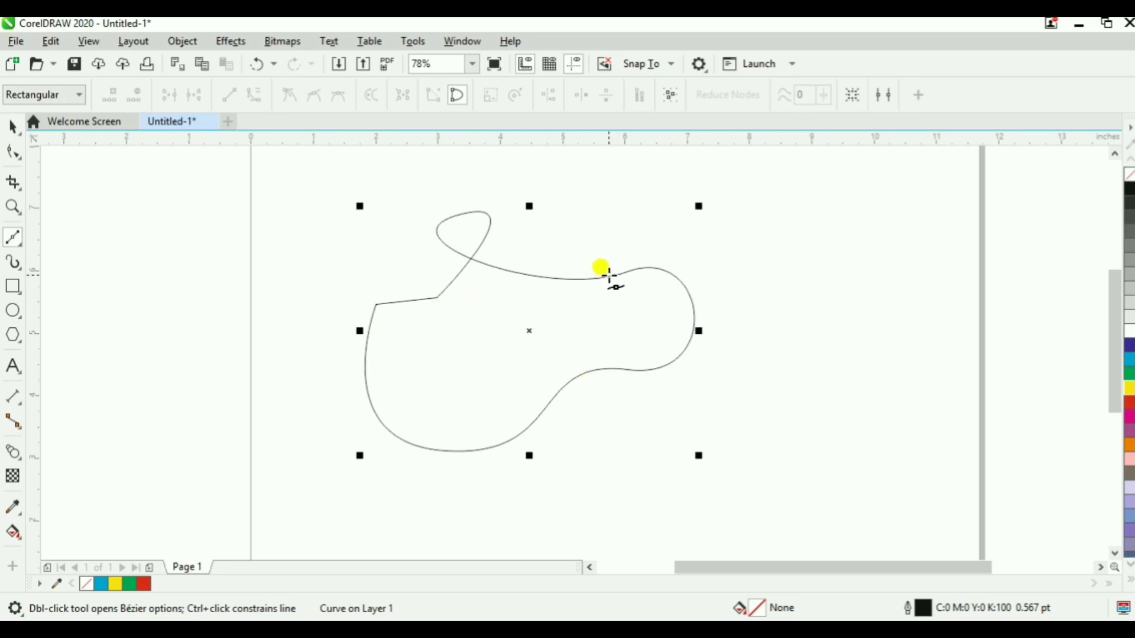
left_click(644, 268)
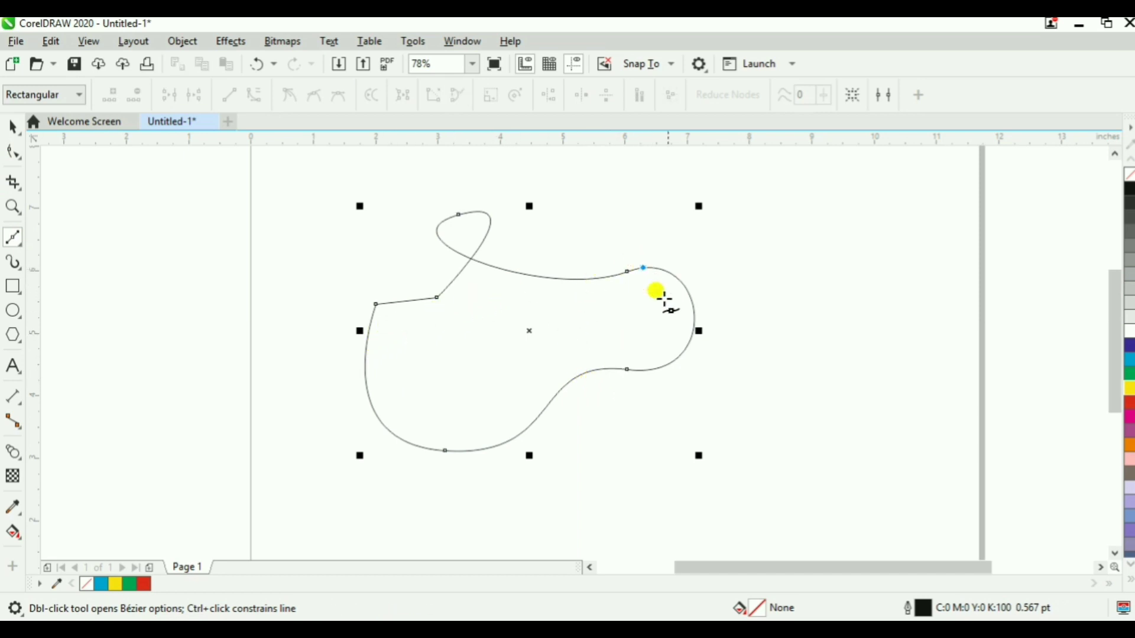
left_click(643, 369)
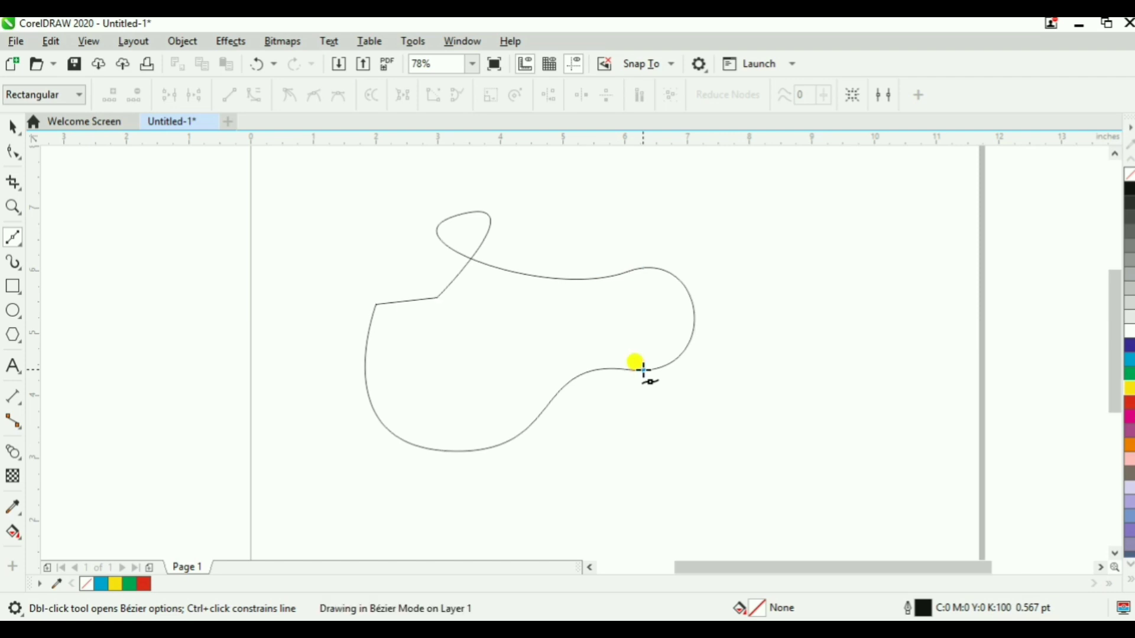
left_click(543, 410)
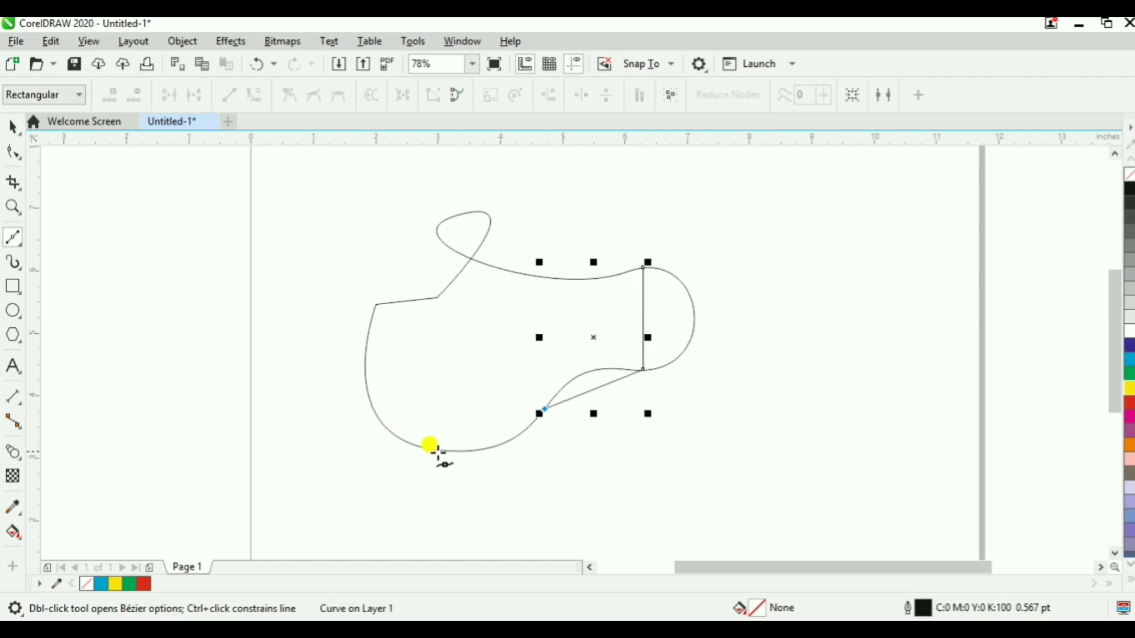
left_click(404, 441)
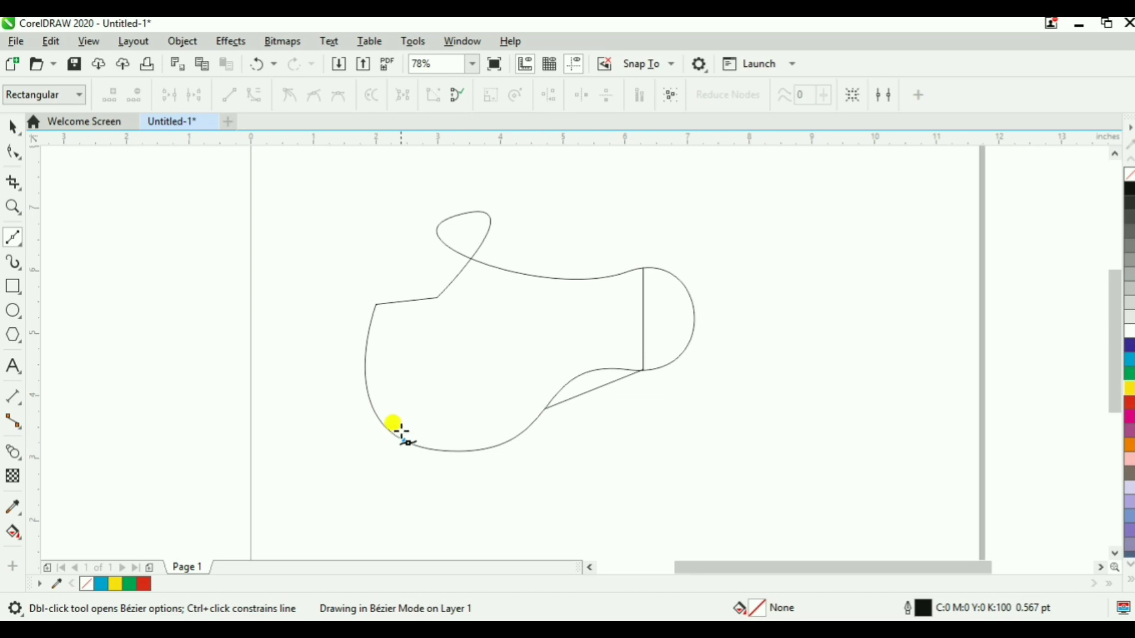
left_click(377, 303)
left_click(437, 296)
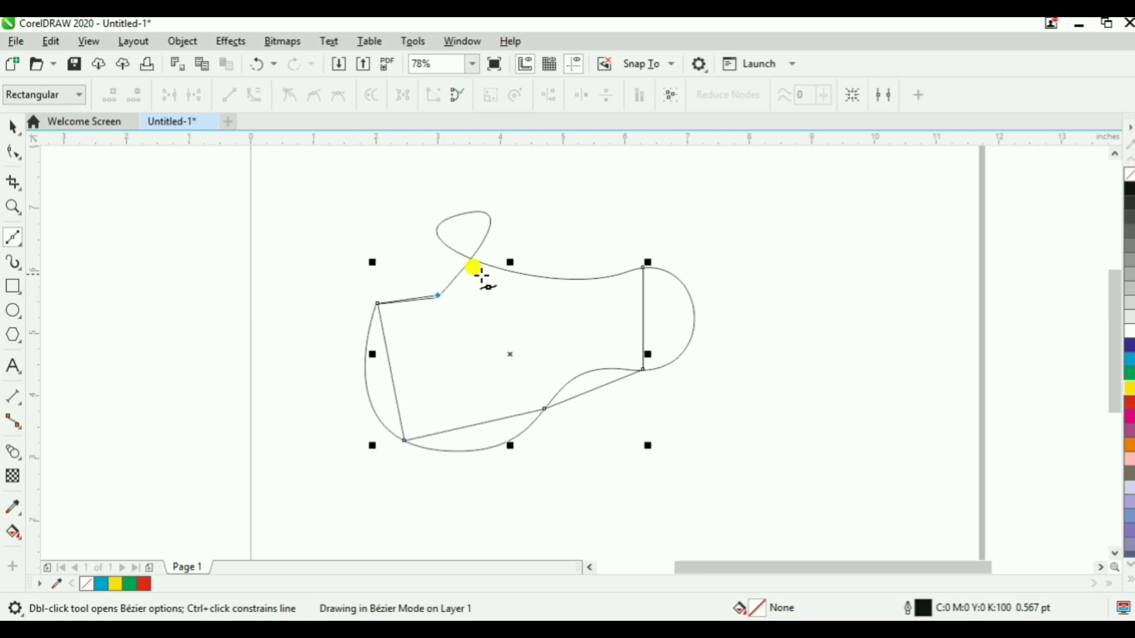
left_click(483, 212)
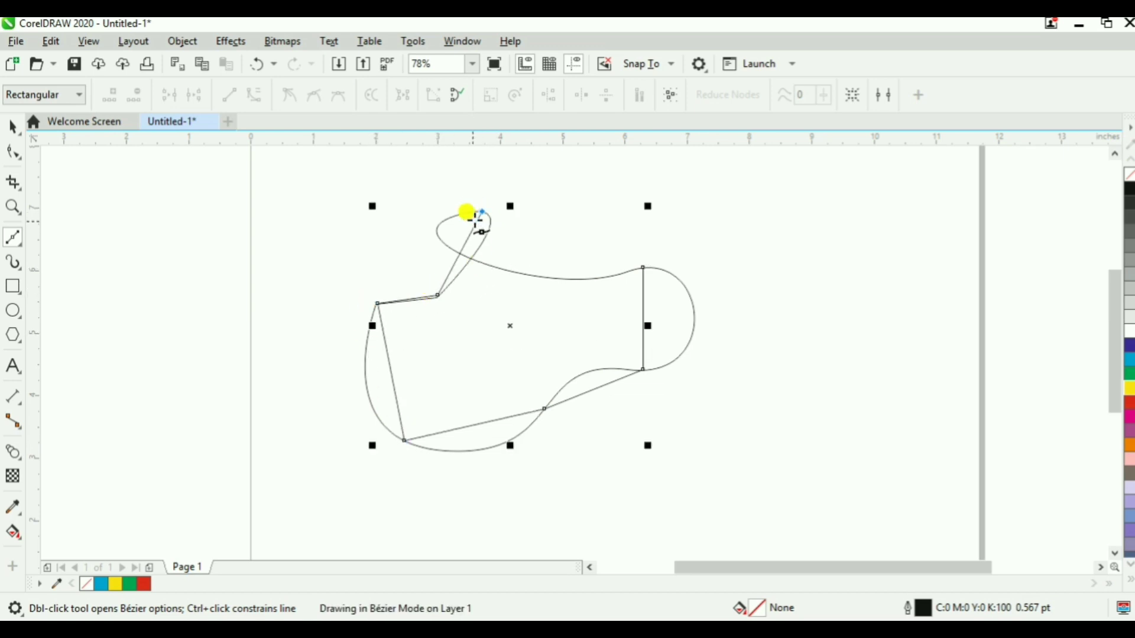
left_click_drag(445, 244, 632, 276)
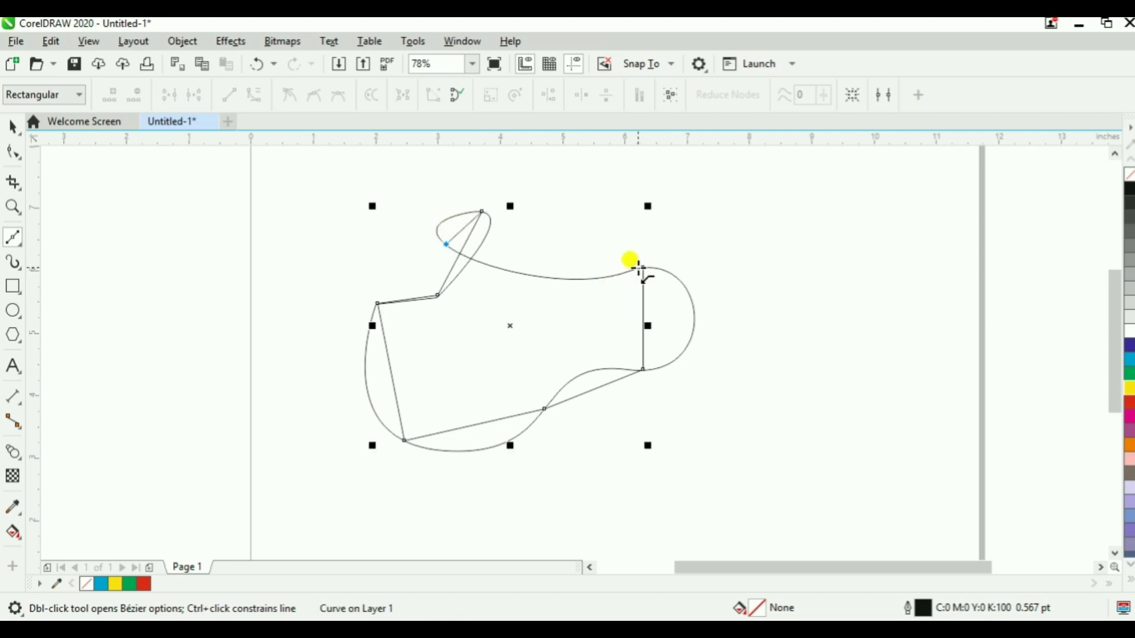
left_click(625, 253)
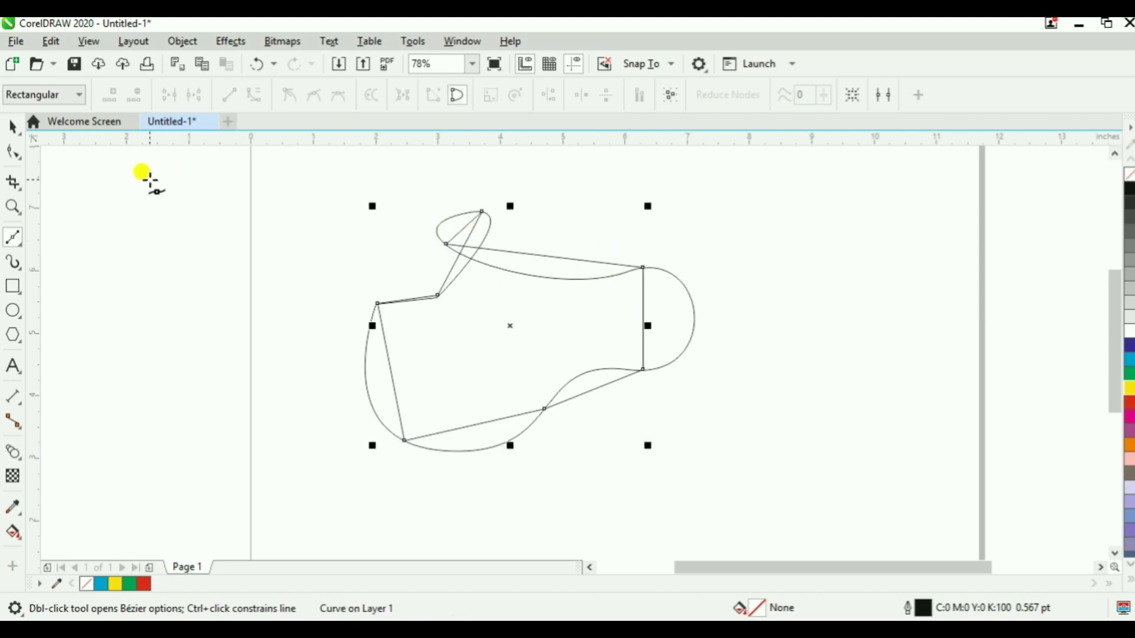
Convert the traced path's vertical segment at its right end to a curve with the Shape tool
left_click(14, 152)
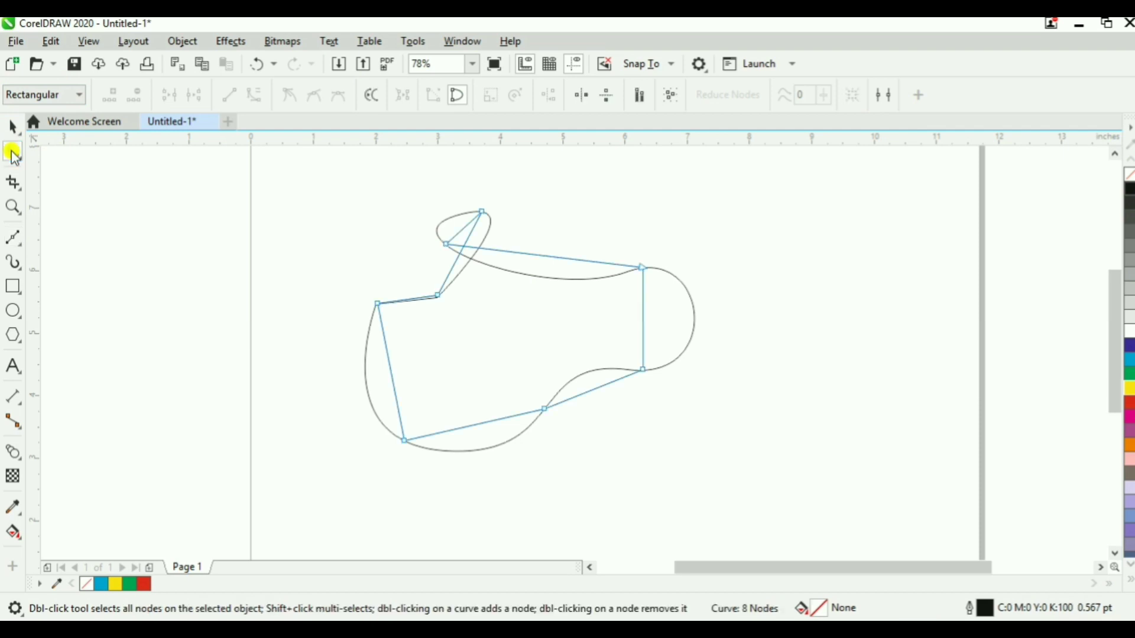
right_click(642, 308)
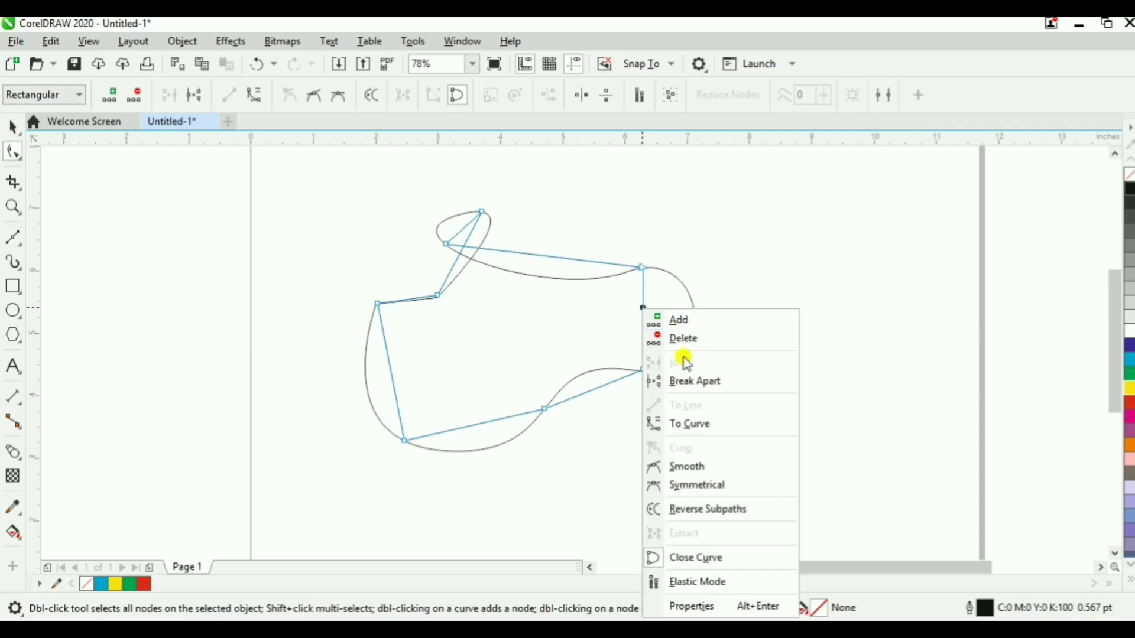
left_click(700, 422)
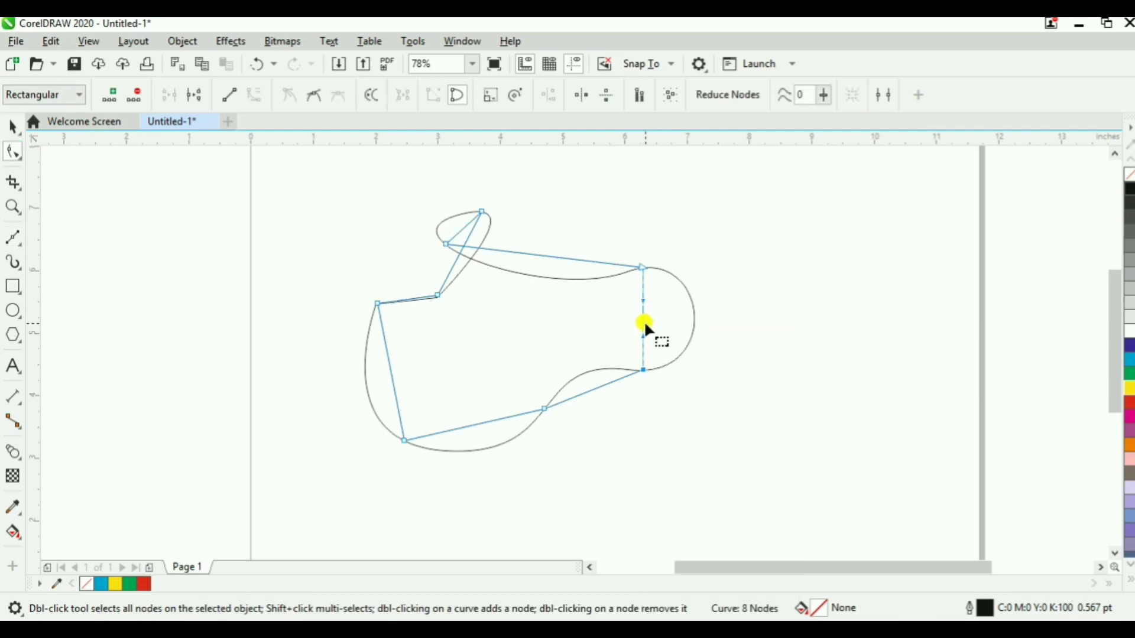
Bend the traced path's curved end segment and adjust both its node handles to follow the original shape's rounded end
left_click_drag(643, 322, 693, 320)
double_click(693, 319)
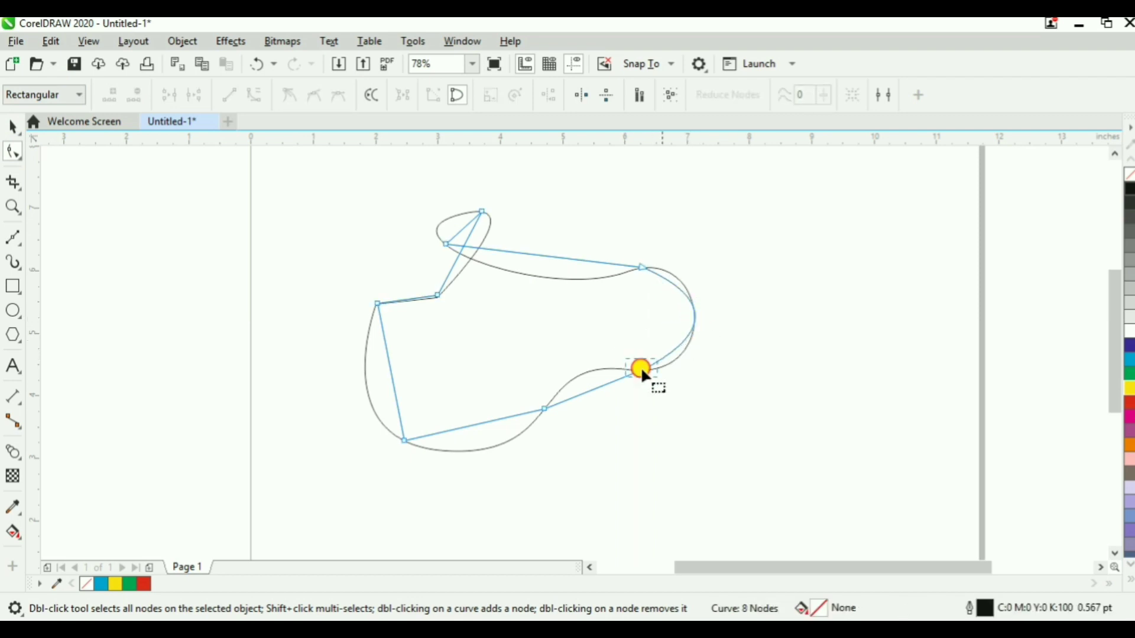
left_click(643, 369)
left_click_drag(707, 338, 699, 372)
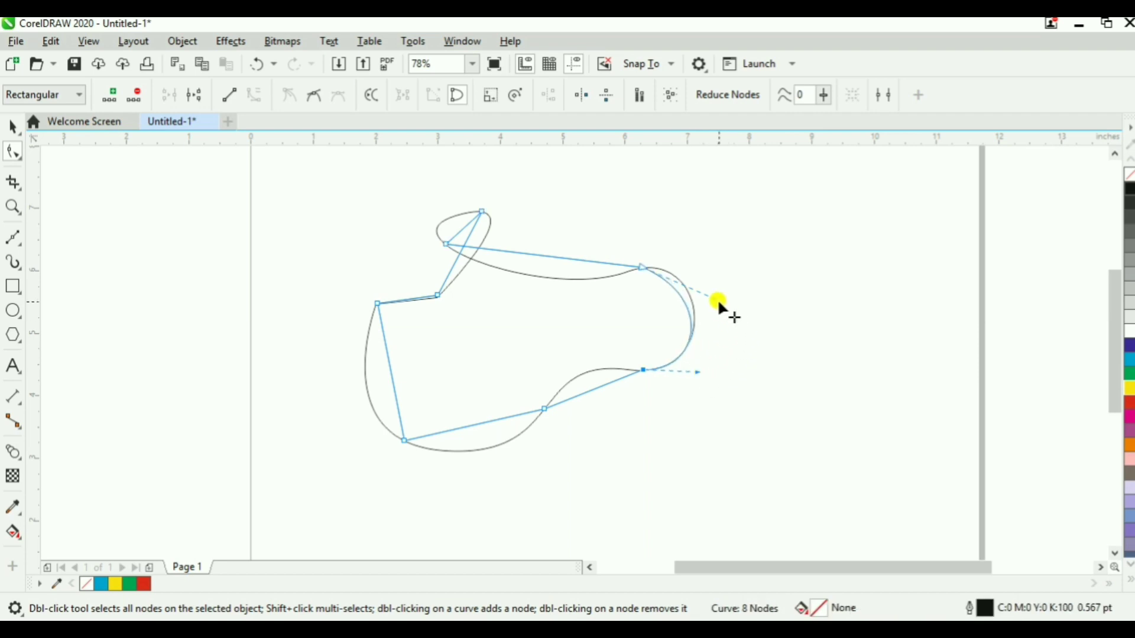
left_click_drag(717, 300, 721, 267)
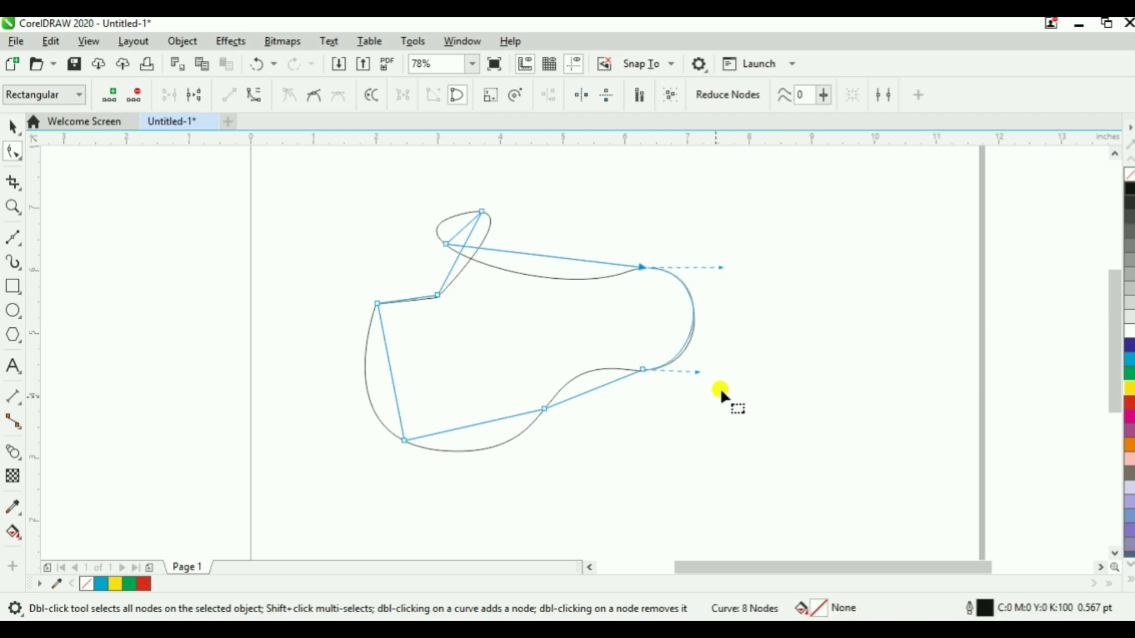
left_click_drag(696, 370, 696, 377)
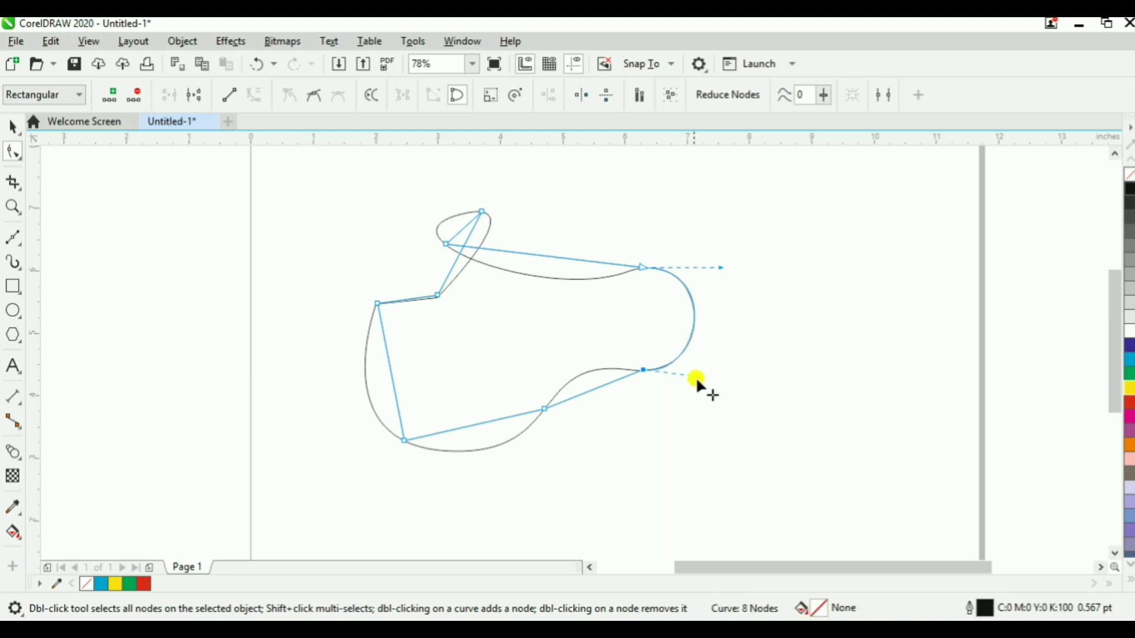
Convert the traced segment below the rounded end to a curve and bend it to match the original outline's dip
right_click(587, 389)
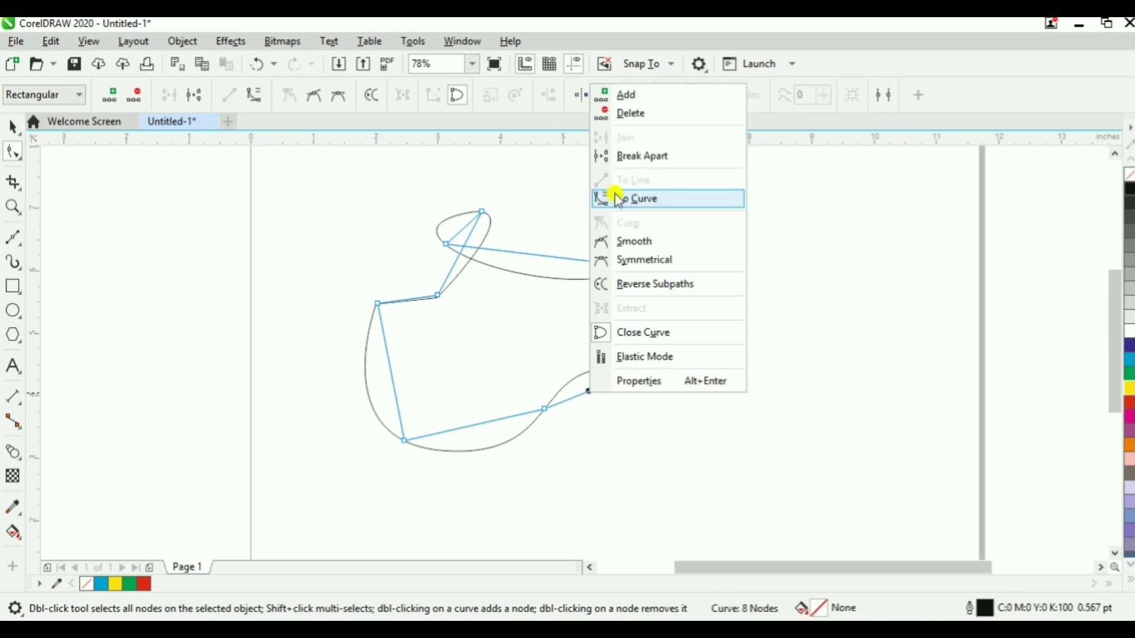
left_click(618, 200)
left_click_drag(586, 387, 669, 392)
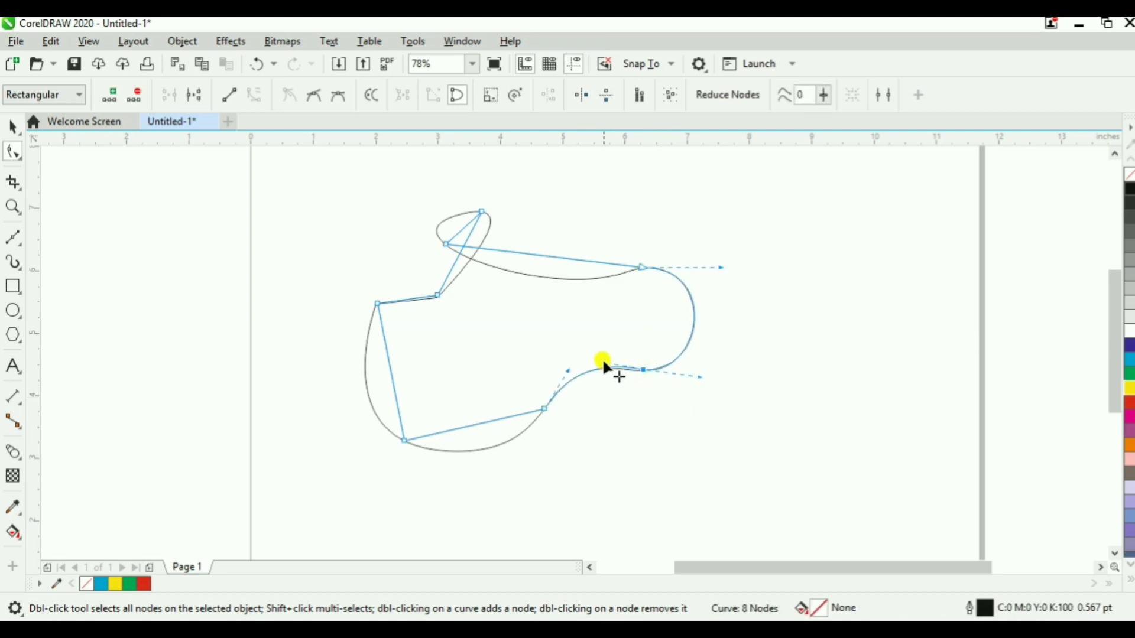
left_click_drag(602, 359, 604, 367)
left_click(655, 384)
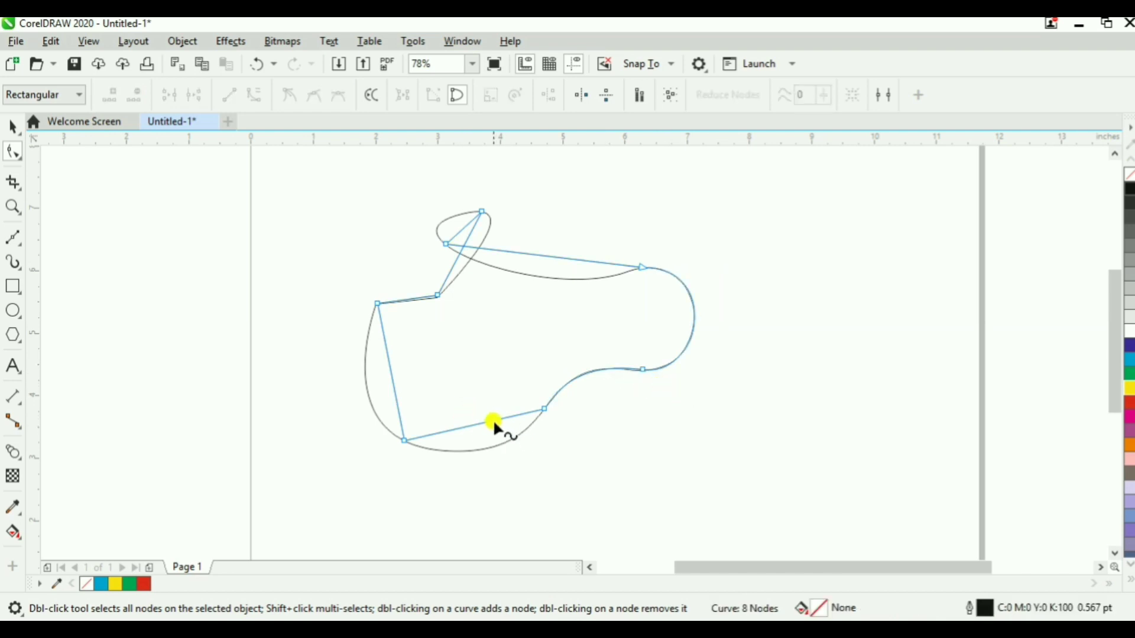
Convert the traced path's lowest straight segment to a curve and bow it down onto the original outline
right_click(487, 417)
left_click(536, 225)
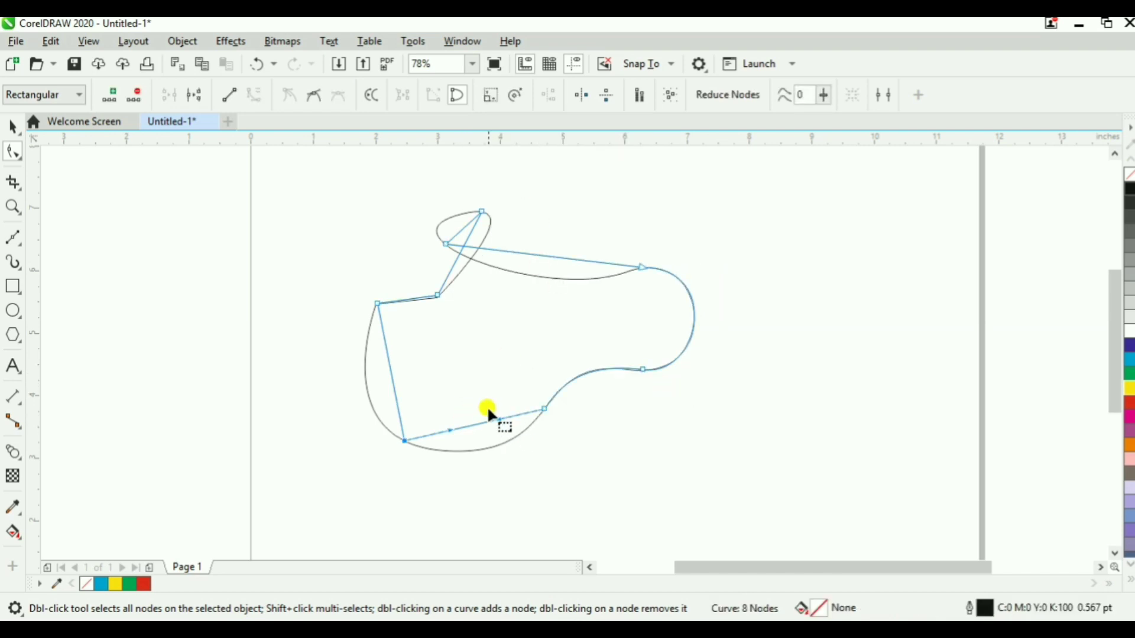
left_click_drag(475, 421, 485, 442)
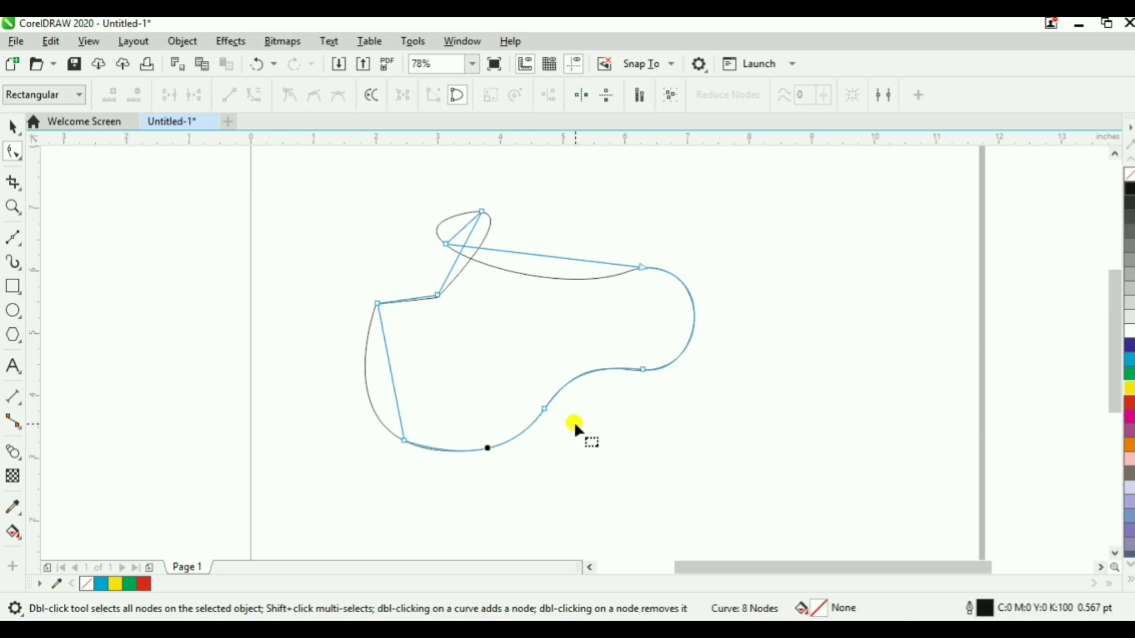
Delete both the original looped shape and its traced path with the Pick tool
key("space")
left_click(573, 420)
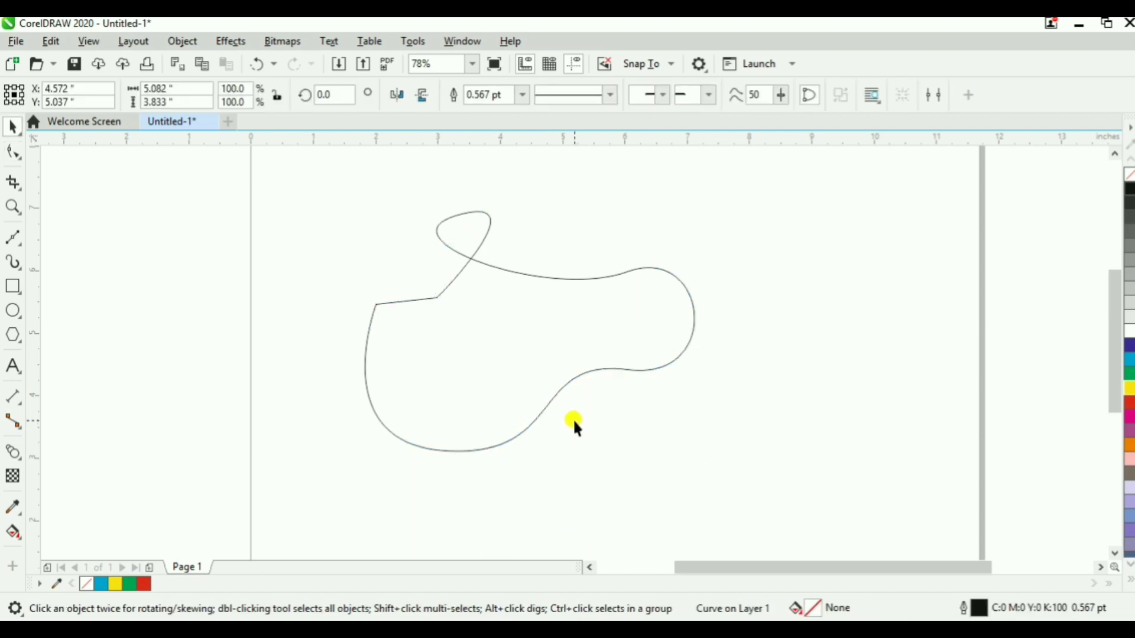
left_click(601, 274)
key("Delete")
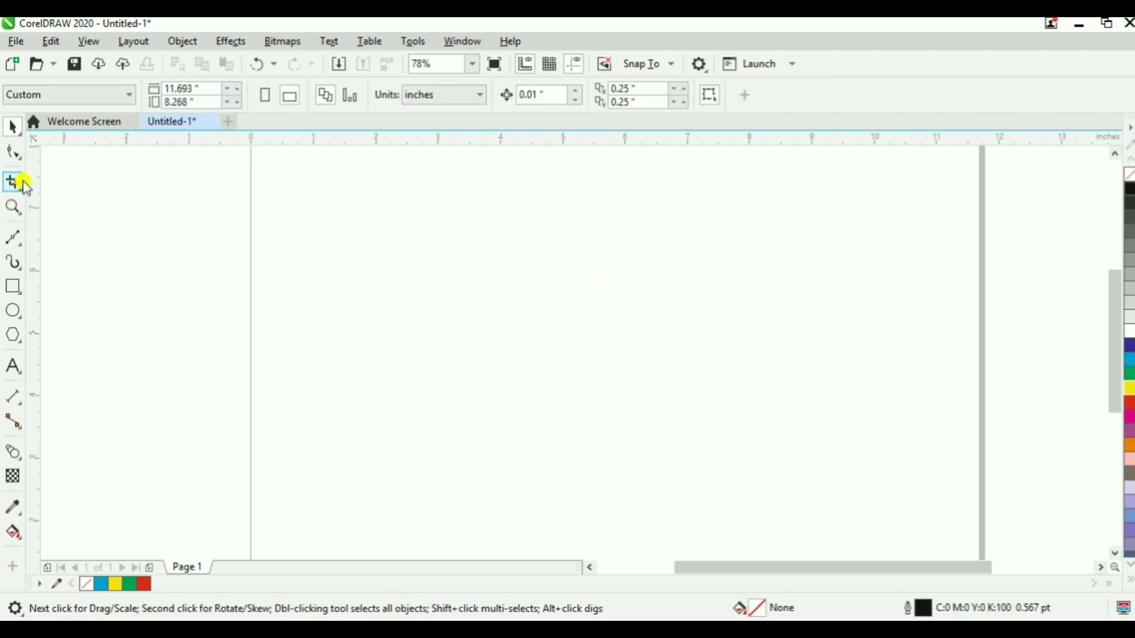
Draw a rectangle about 3.22 by 1.37 inches and place a copy below it reduced to about 1.85 by 0.75 inches
left_click(14, 287)
left_click_drag(369, 208, 355, 267)
key("space")
mouse_move(358, 226)
left_mouse_down()
mouse_move(403, 281)
mouse_move(428, 258)
mouse_move(410, 246)
mouse_move(473, 231)
mouse_move(566, 241)
left_mouse_up()
left_click_drag(463, 238, 413, 426)
left_click_drag(411, 477, 414, 437)
left_click_drag(515, 414, 430, 414)
Copy the large rectangle between the two, flatten and widen it to about 4.15 inches, and shift the small rectangle slightly right
left_click(540, 337)
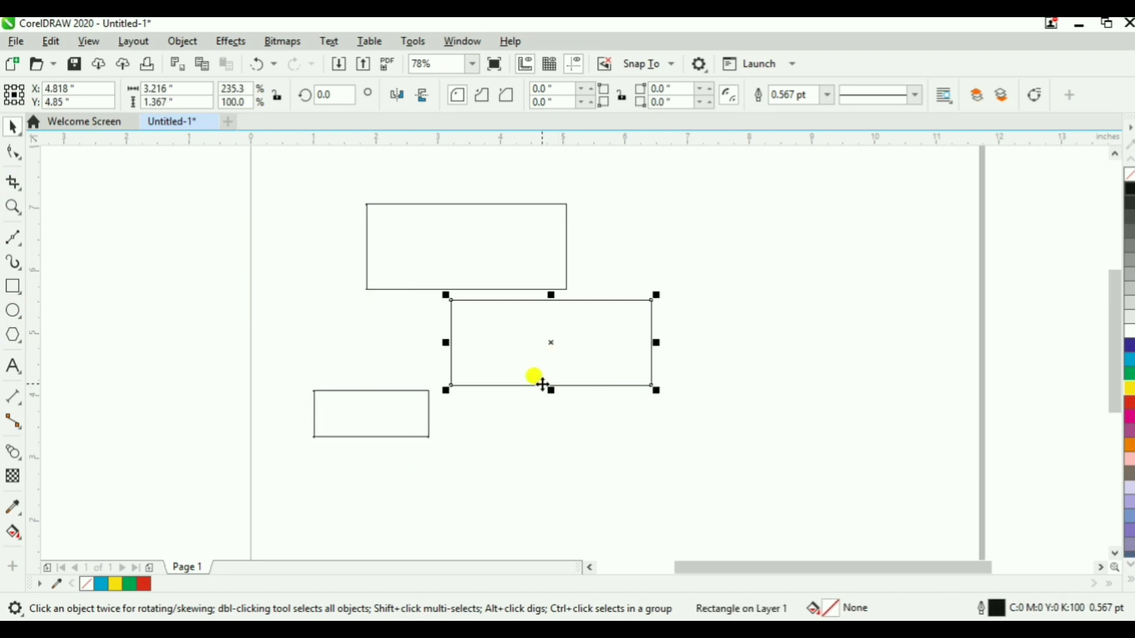
left_click_drag(543, 384, 542, 351)
left_click_drag(652, 332, 710, 330)
left_click(467, 289)
left_click_drag(382, 391, 417, 388)
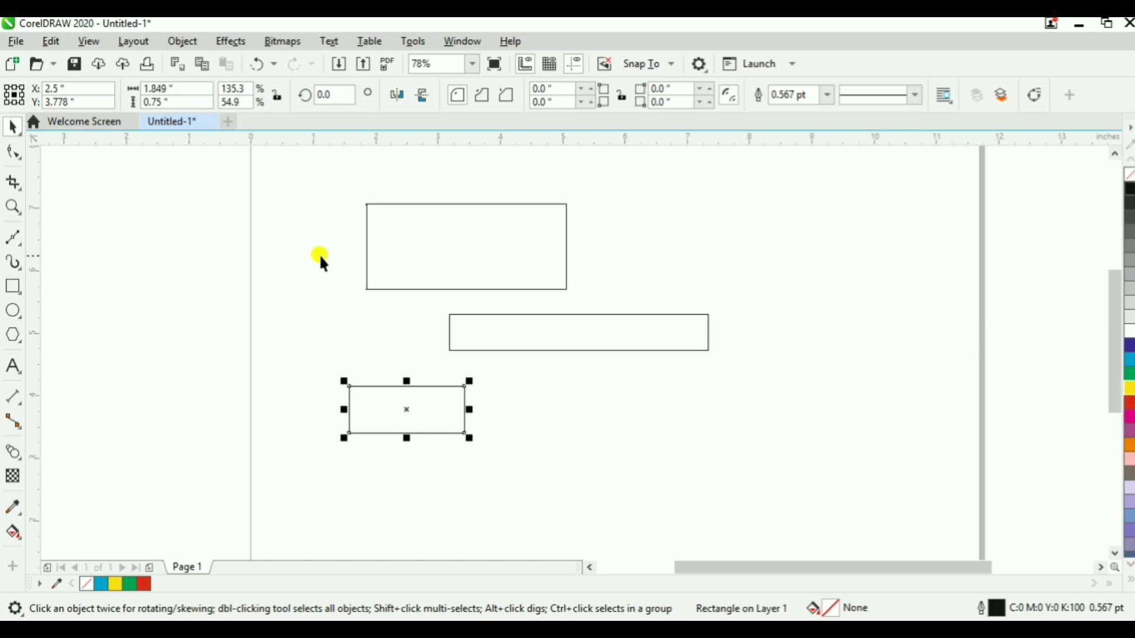
Try aligning all three rectangles by their left, right, top and bottom edges in turn
key("ctrl+a")
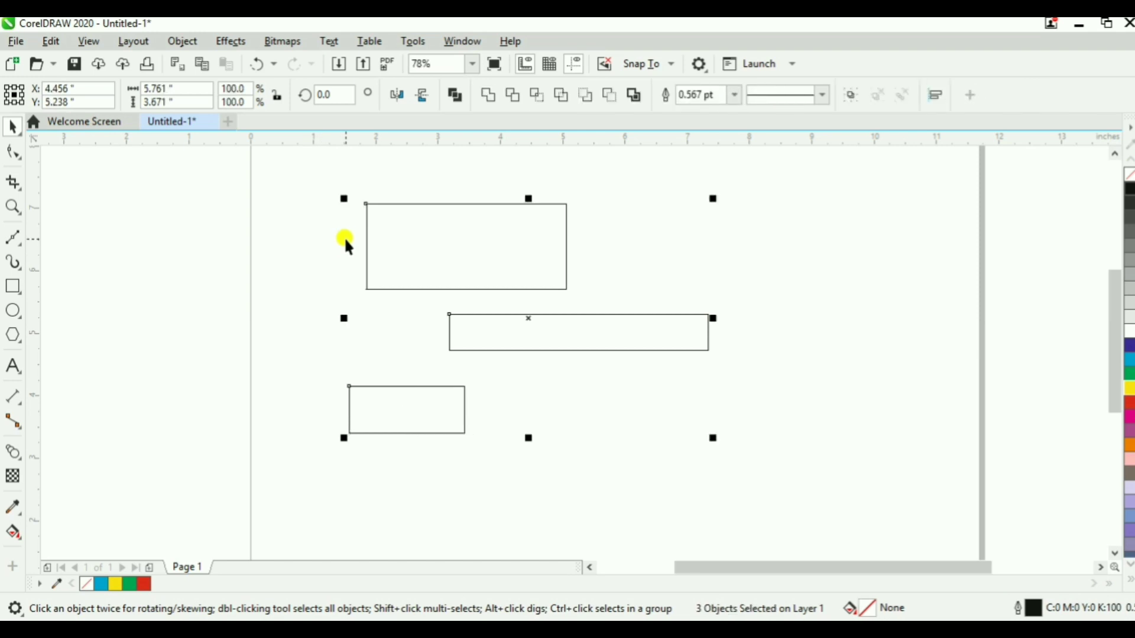
key("l")
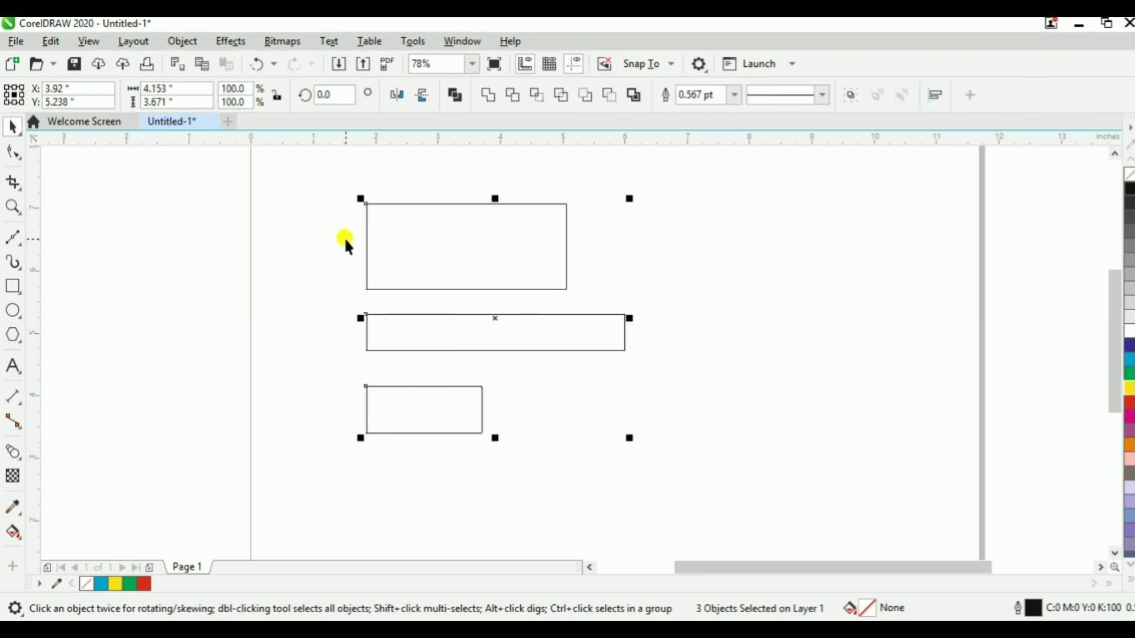
key("r")
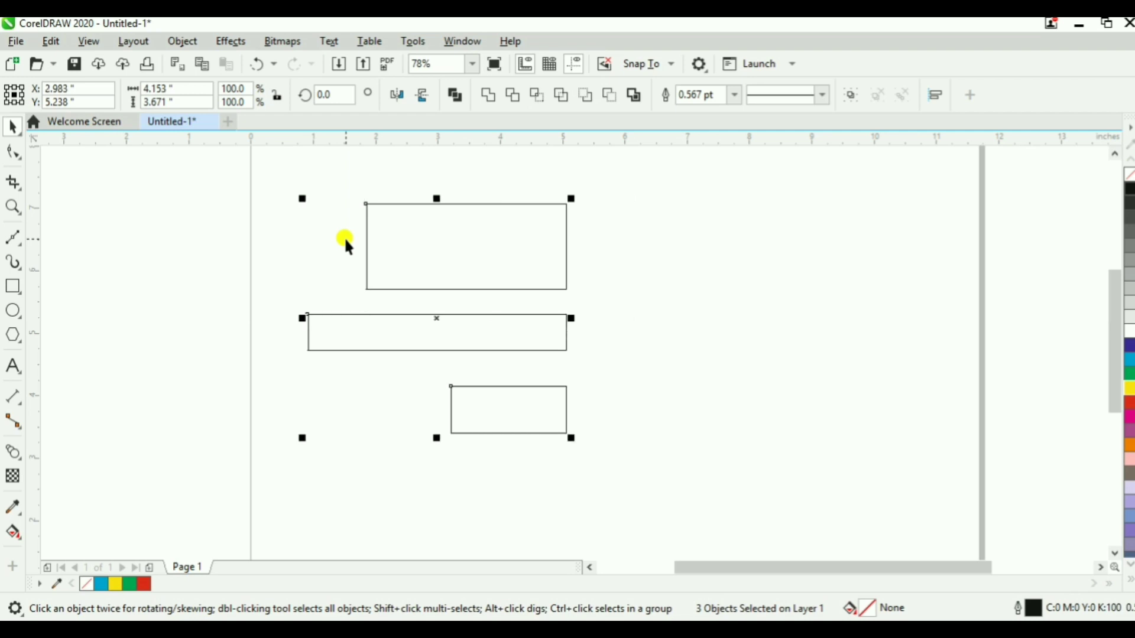
key("t")
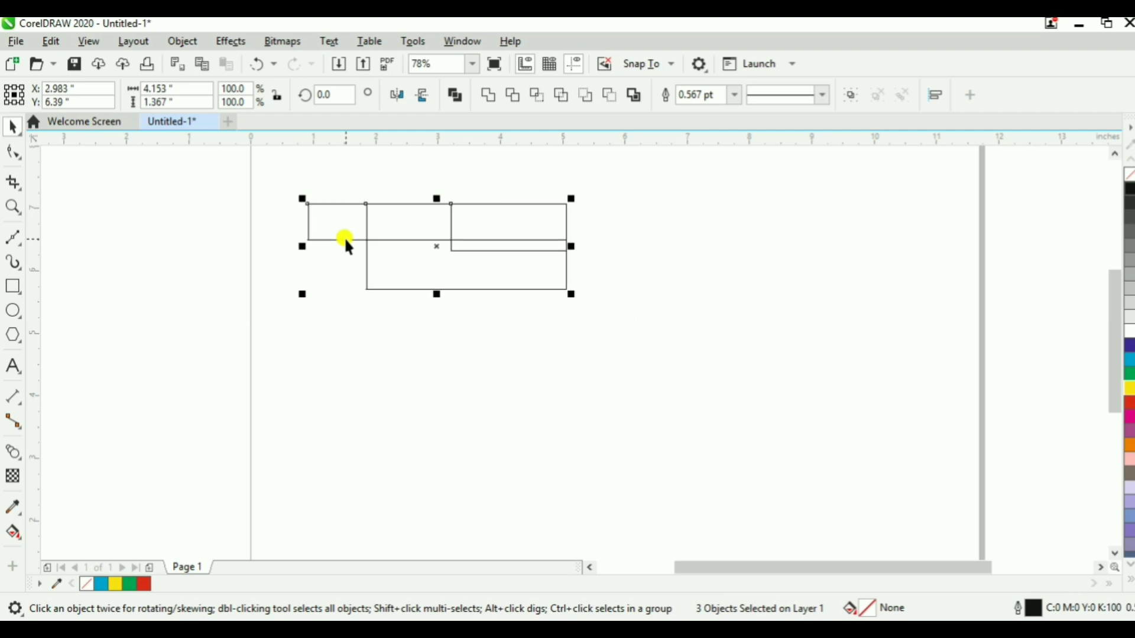
key("b")
Undo the four edge alignments of the rectangles
key("ctrl+z")
key("ctrl+z")
key("ctrl+z")
key("ctrl+z")
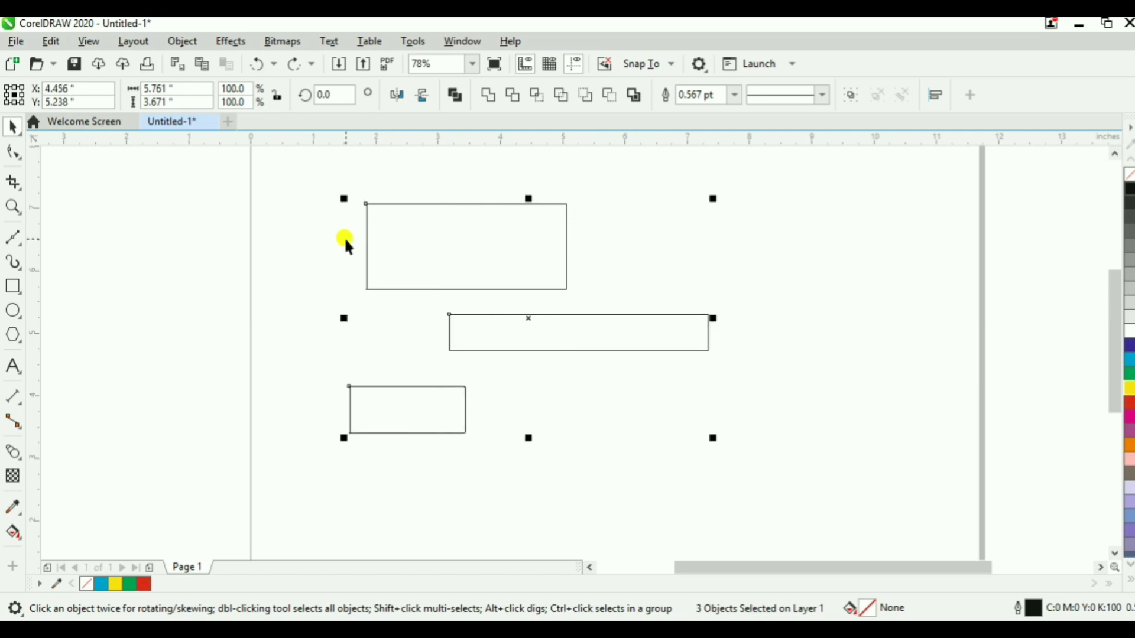
Try aligning the three rectangles by their horizontal and vertical centers, and undo both alignments
key("e")
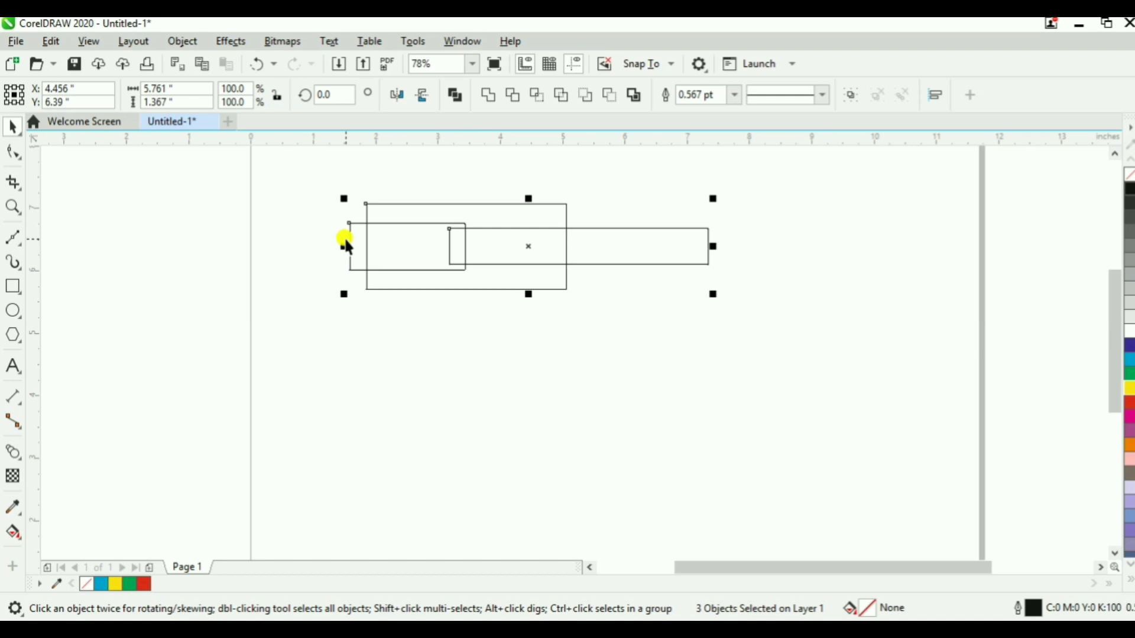
key("c")
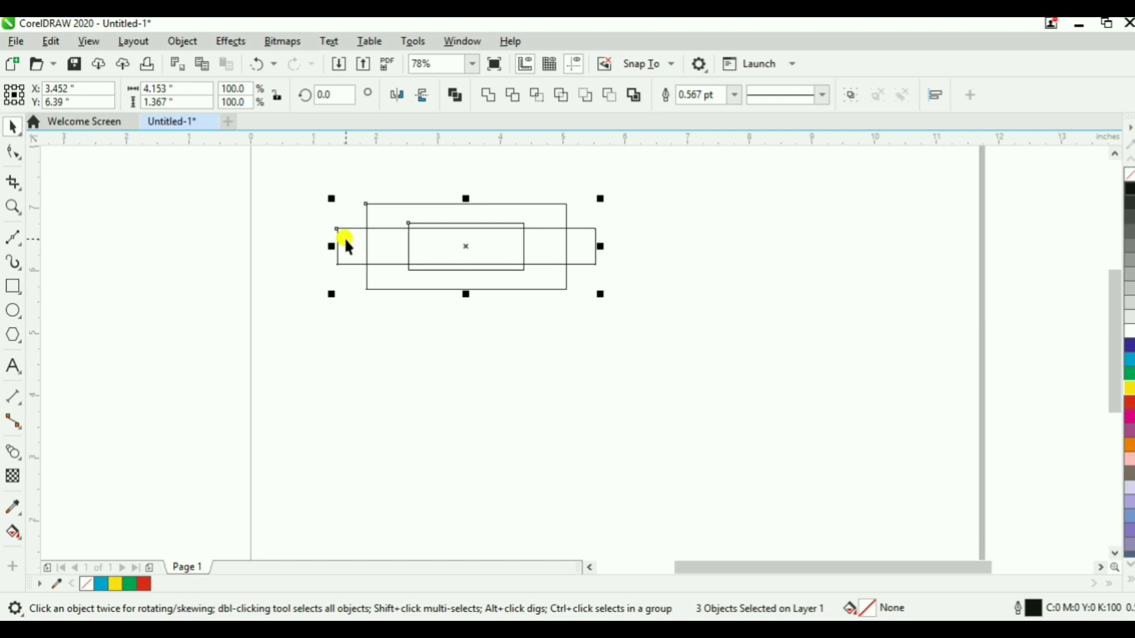
key("ctrl+z")
key("ctrl+z")
key("ctrl+z")
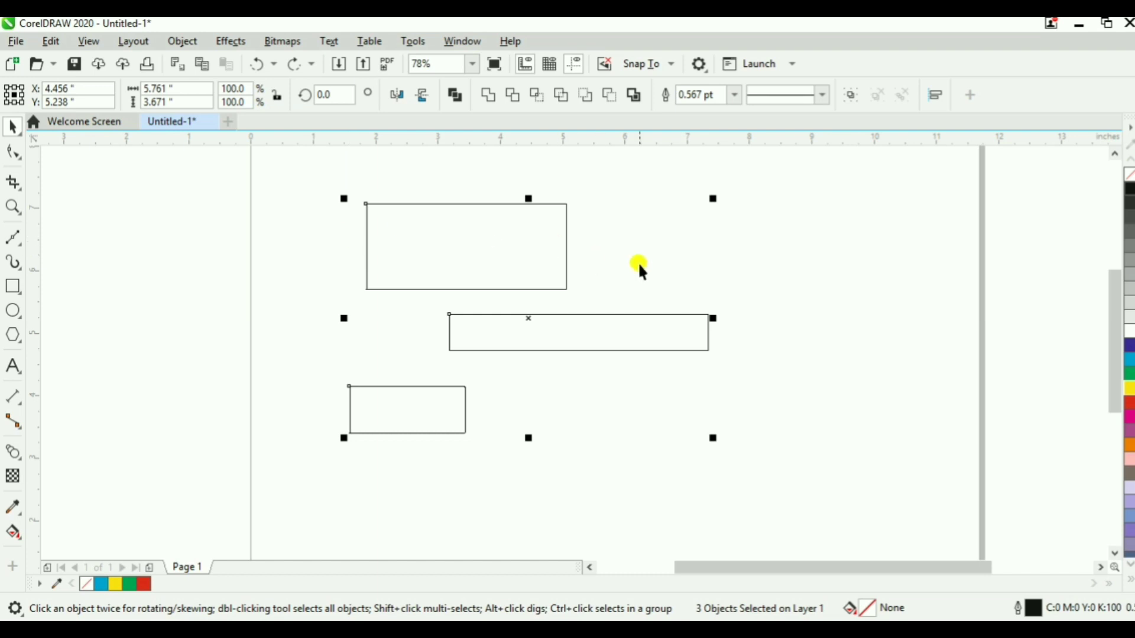
Try centering all three rectangles on the page, and undo it together with the small rectangle's last move
key("p")
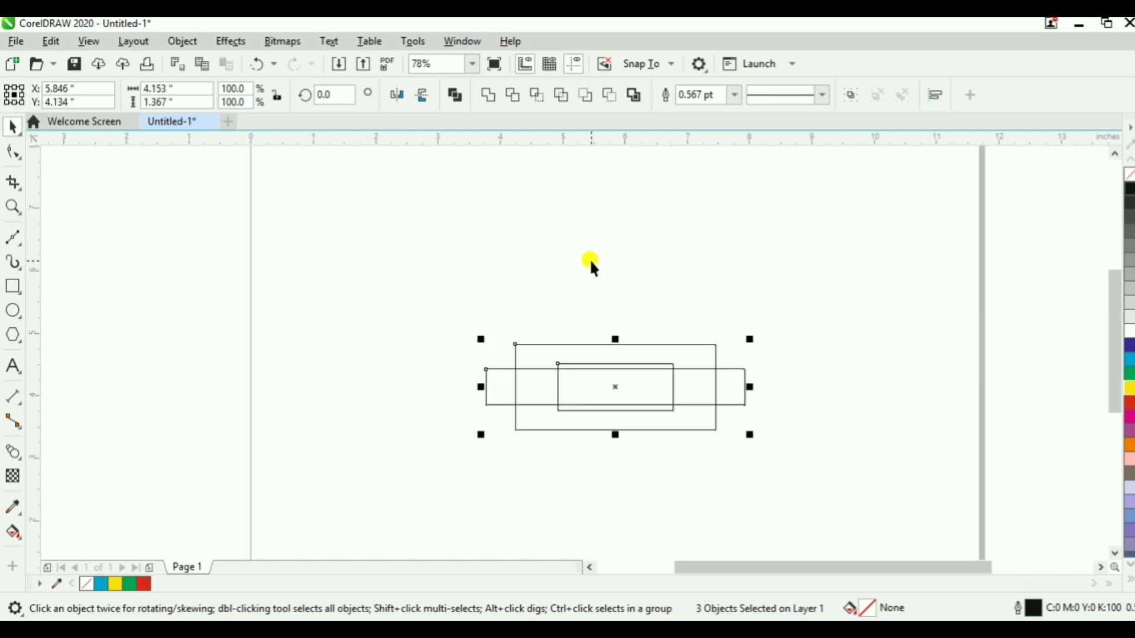
key("ctrl+z")
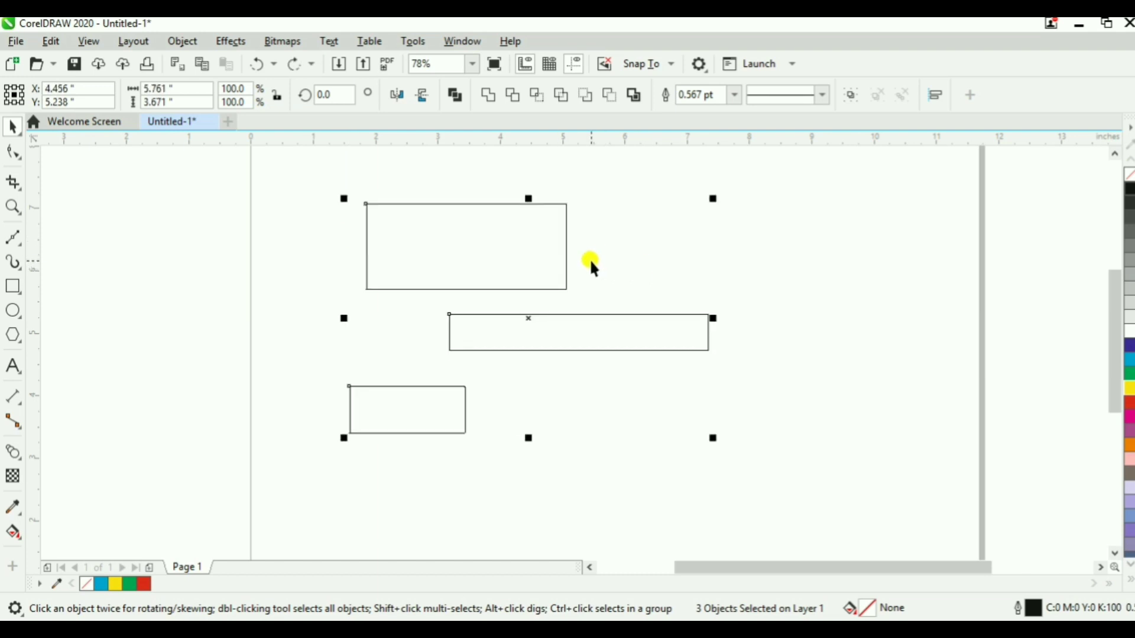
key("ctrl+z")
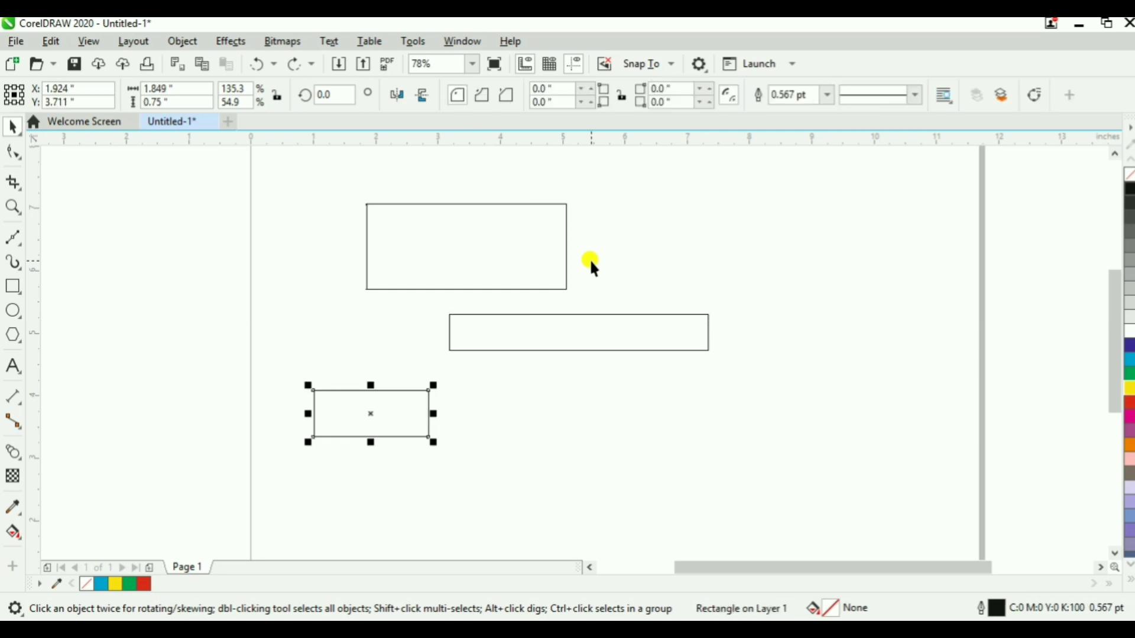
Delete all three rectangles from the page
left_click(589, 318)
key("Delete")
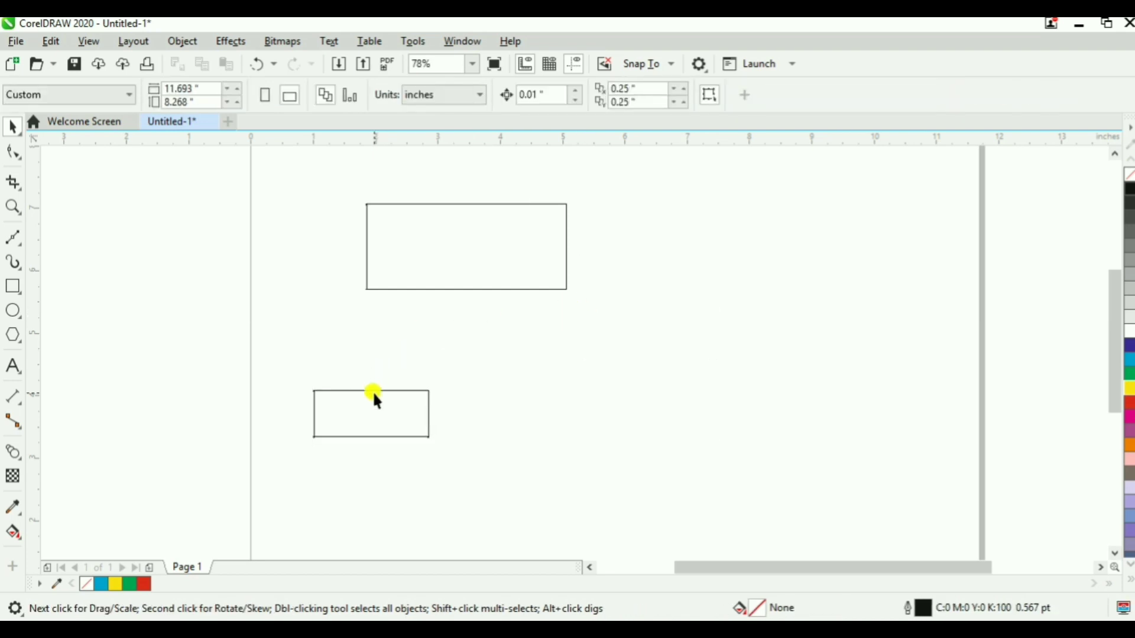
left_click(375, 401)
key("Delete")
key("Delete")
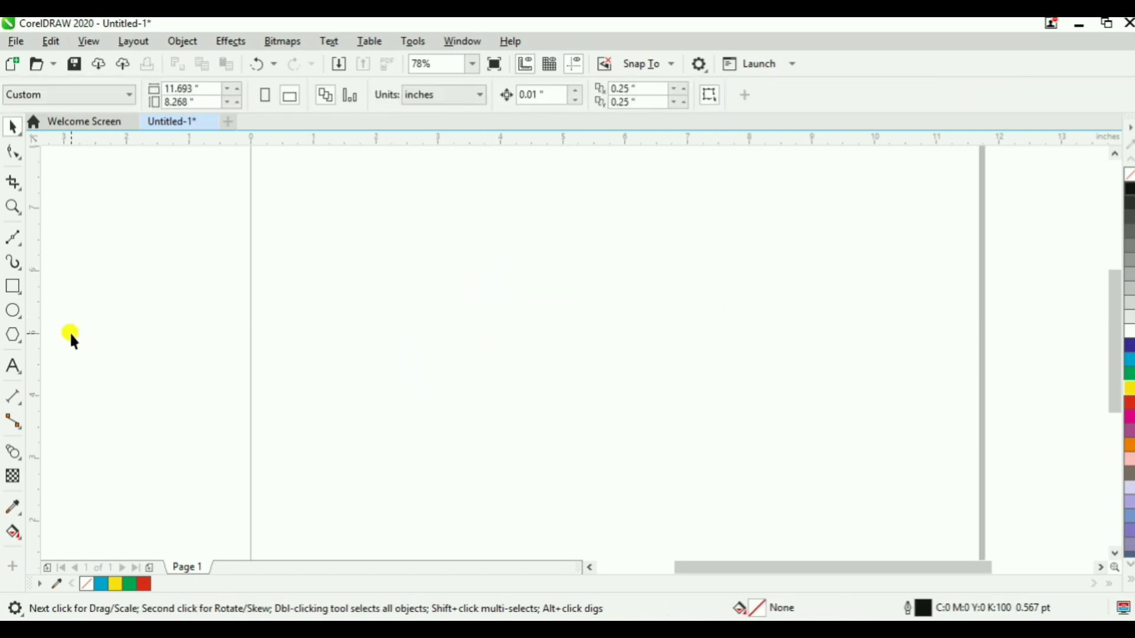
Draw a circle about 3.83 inches in diameter near the middle of the page
left_click(13, 310)
left_click_drag(540, 336, 545, 466)
key("space")
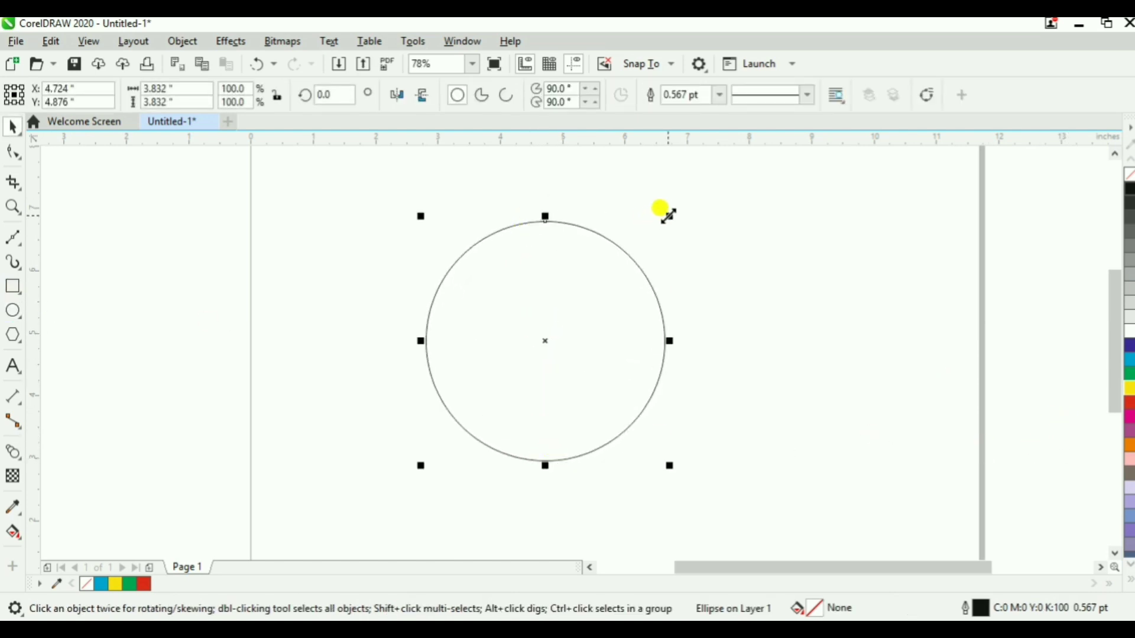
Try scaling the circle from its corners, down to about 1.46 inches, and undo the resizing
left_click_drag(669, 217, 657, 218)
key("ctrl+z")
left_click_drag(671, 467, 520, 316)
mouse_move(475, 272)
left_mouse_down()
mouse_move(473, 258)
mouse_move(701, 289)
mouse_move(466, 281)
mouse_move(466, 448)
mouse_move(463, 288)
left_mouse_up()
left_click(590, 261)
left_click(475, 258)
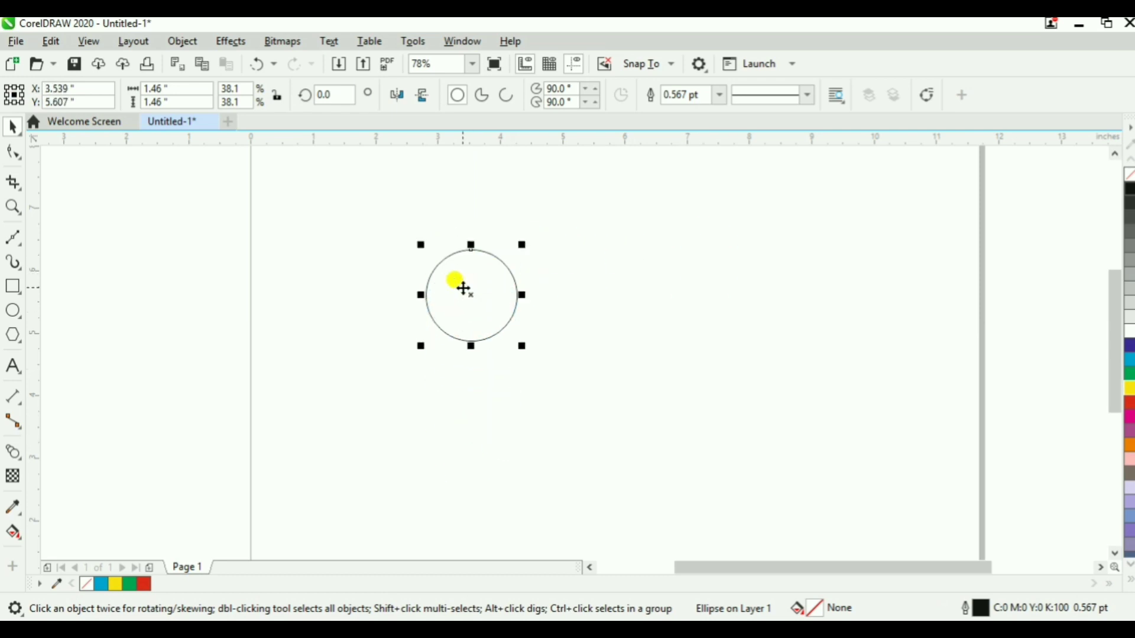
key("ctrl+z")
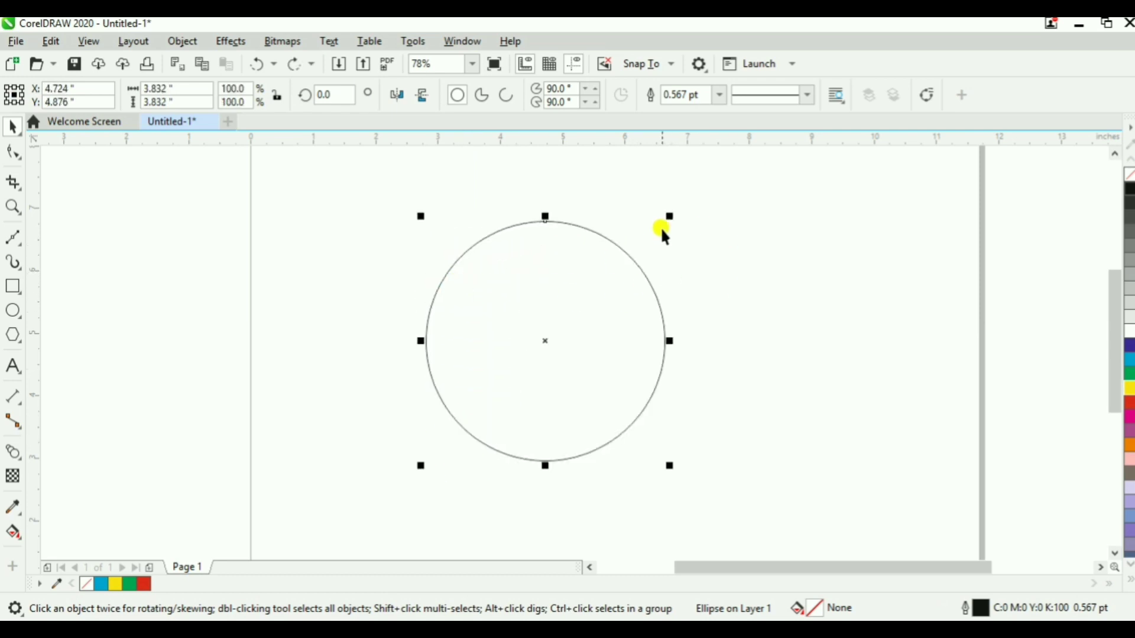
Create a concentric copy of the circle scaled to 93% and repeat the operation until the newest circle is about 5.01 inches wide
mouse_move(668, 216)
left_mouse_down()
mouse_move(633, 241)
mouse_move(669, 217)
mouse_move(663, 224)
left_mouse_up()
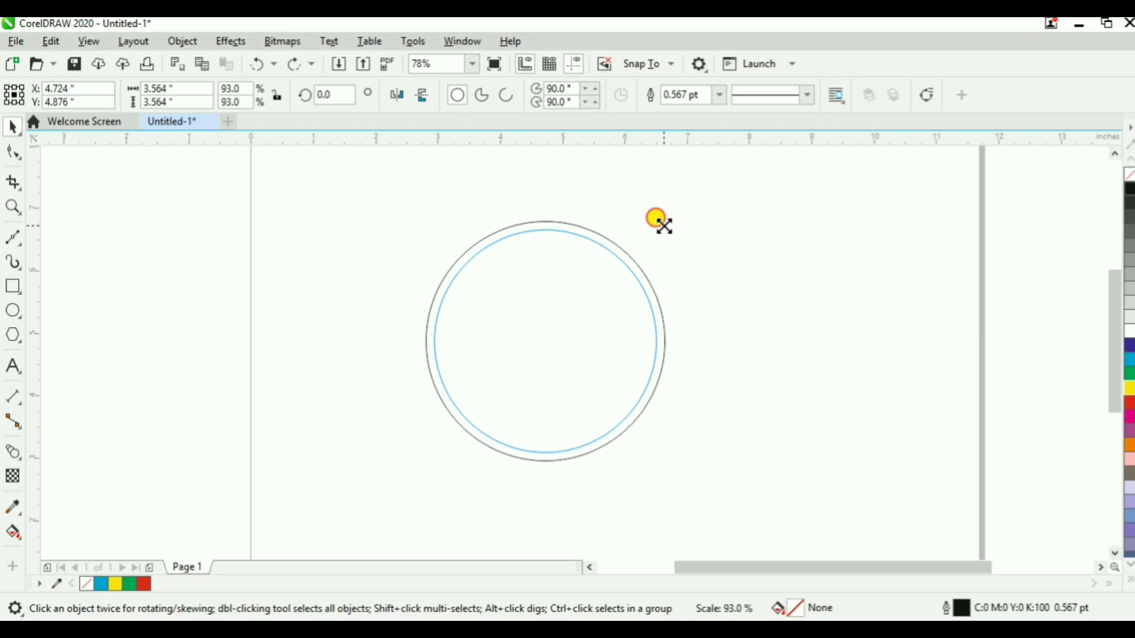
left_click_drag(663, 225, 663, 223)
key("ctrl+r")
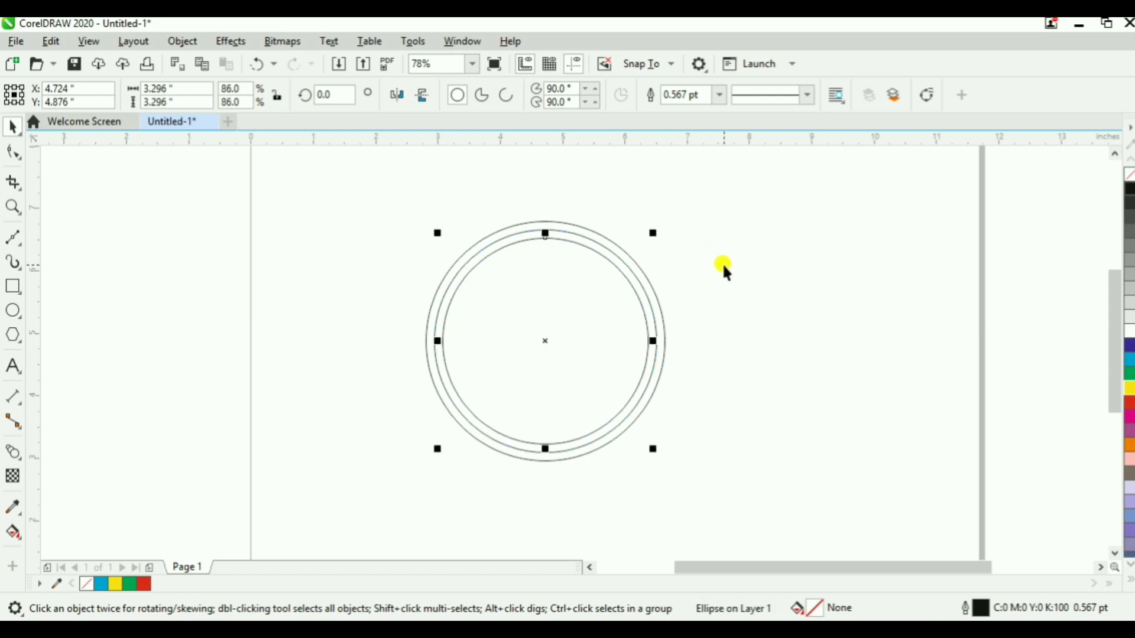
key("ctrl+r")
key("ctrl+r")
key("ctrl+r")
key("ctrl+r")
key("ctrl+r")
key("ctrl+r")
key("ctrl+r")
key("ctrl+r")
key("ctrl+r")
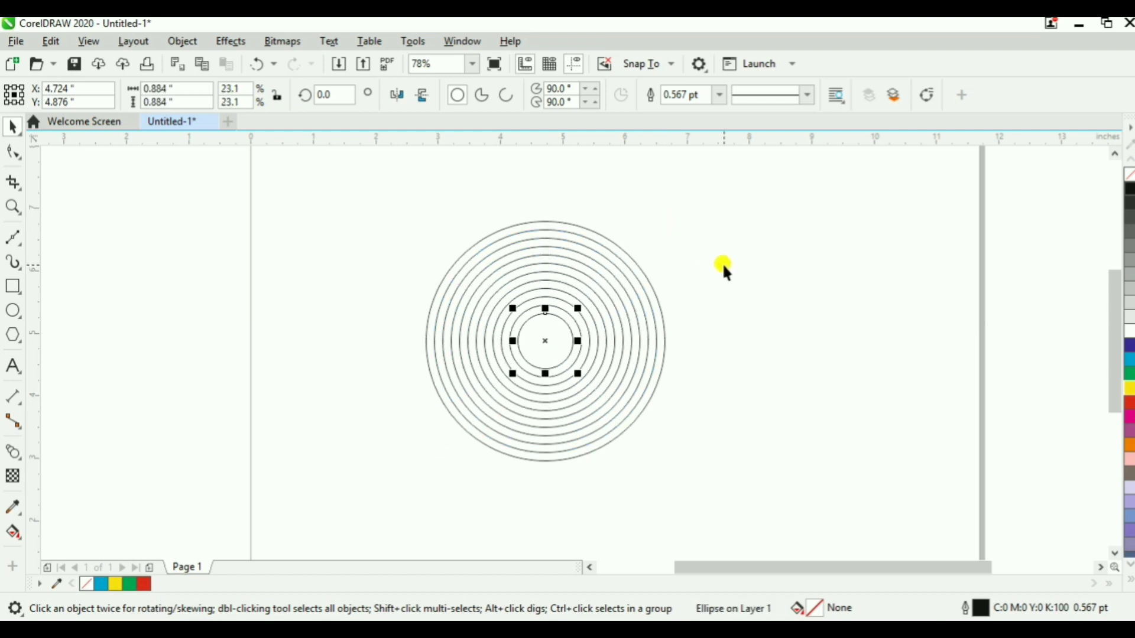
key("ctrl+r")
key("ctrl+r")
key("ctrl+r")
key("ctrl+r")
key("ctrl+r")
key("ctrl+r")
key("ctrl+r")
key("ctrl+r")
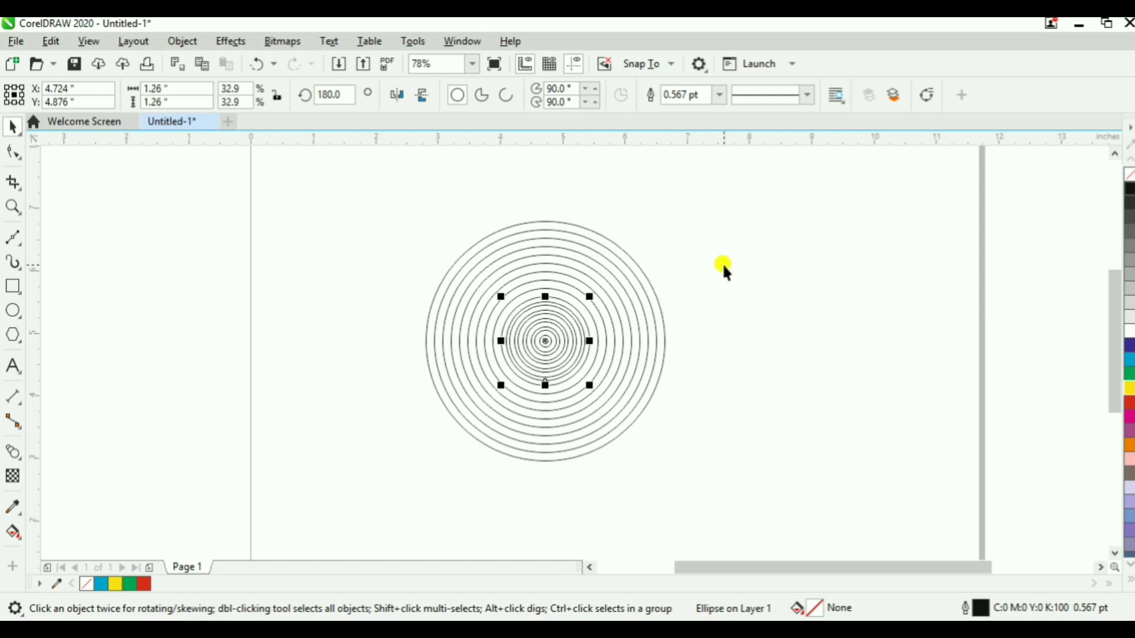
key("ctrl+r")
key("ctrl+r")
key("ctrl+r")
key("ctrl+r")
key("ctrl+r")
key("ctrl+r")
key("ctrl+r")
key("ctrl+r")
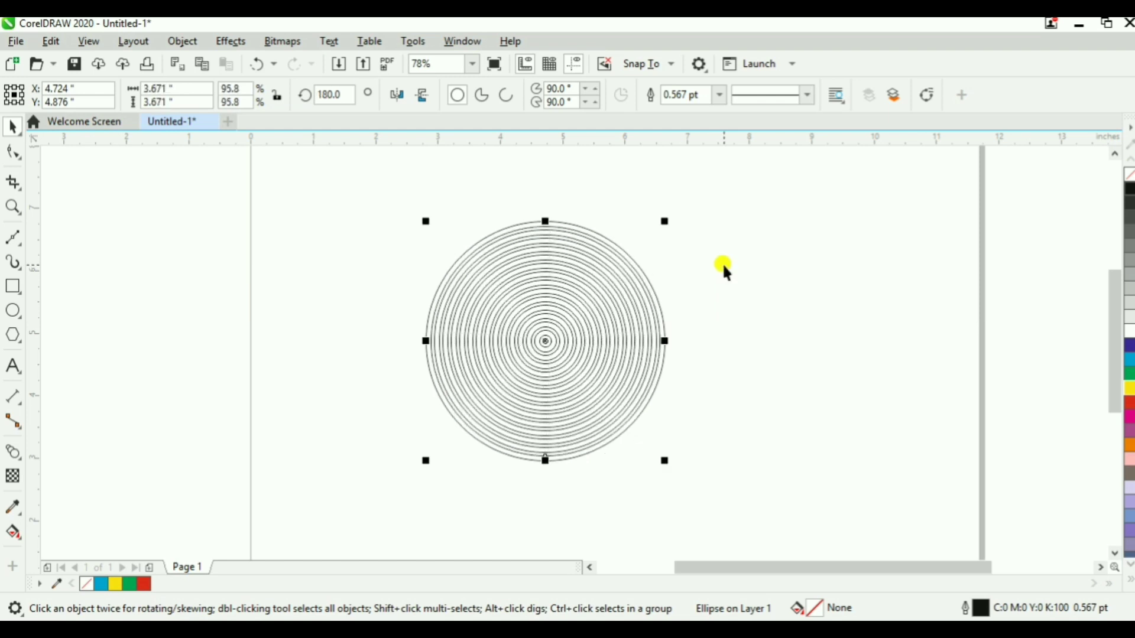
key("ctrl+r")
key("ctrl+r")
key("ctrl+r")
key("ctrl+r")
key("ctrl+r")
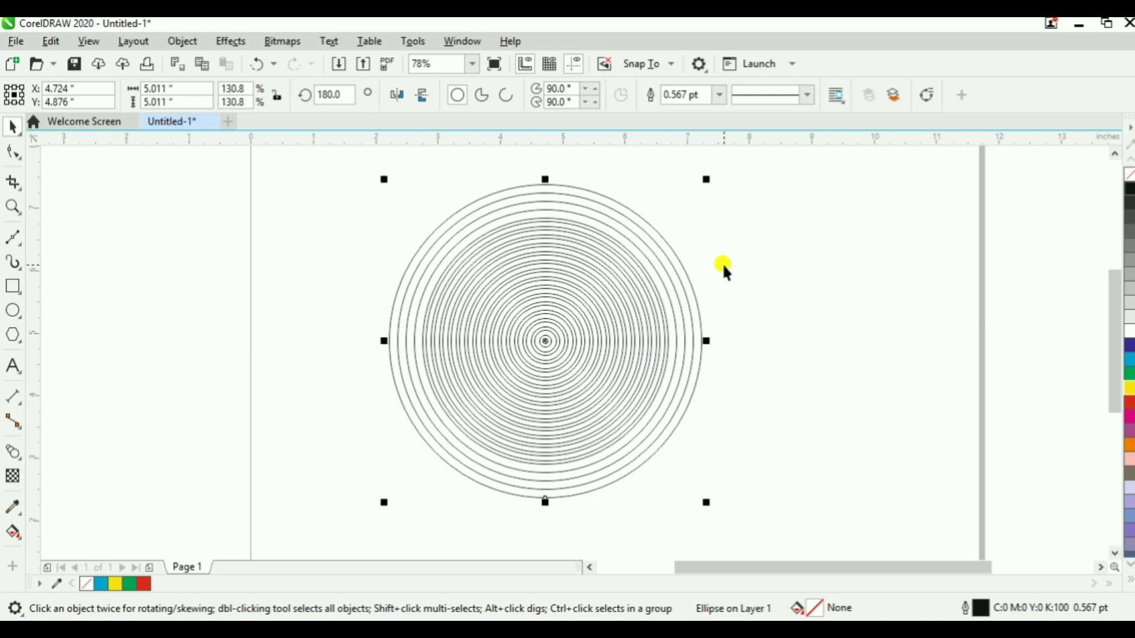
Delete all the concentric circles from the page
key("ctrl+a")
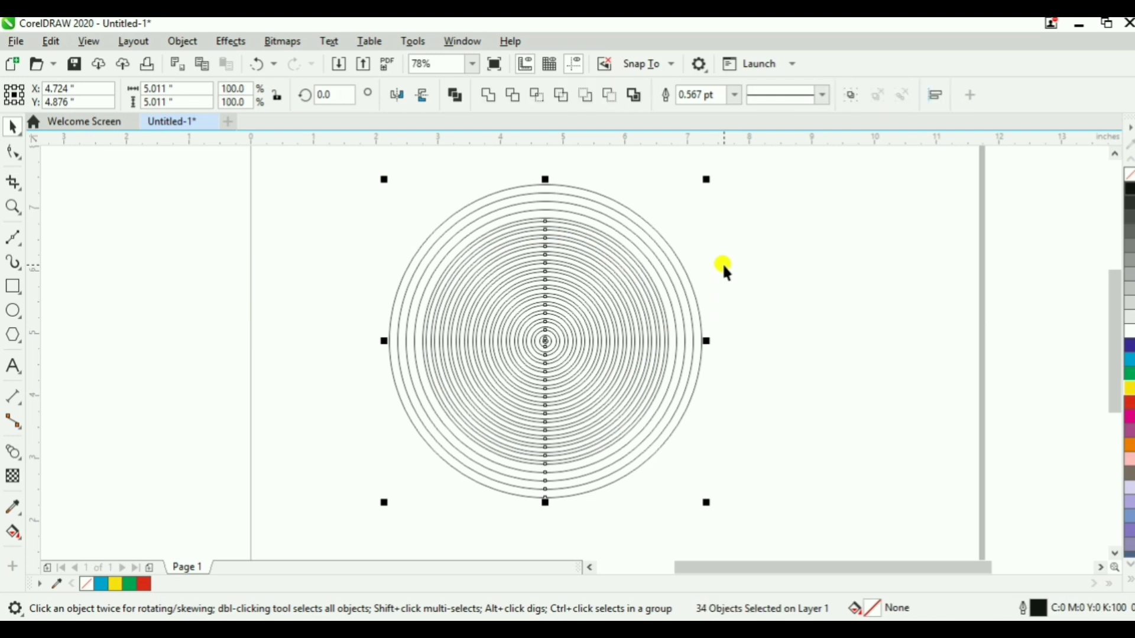
key("Delete")
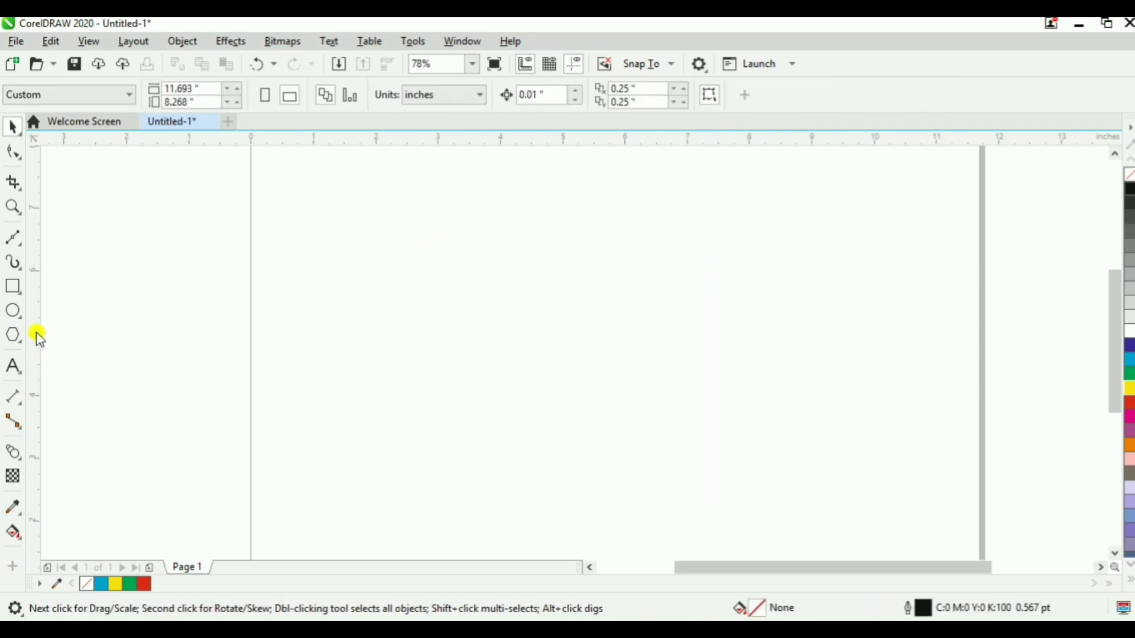
Draw a narrow upright ellipse about 0.52 by 1.98 inches in the page's upper middle and activate its rotation mode
left_click(14, 315)
left_click_drag(560, 211, 593, 337)
left_click(572, 273)
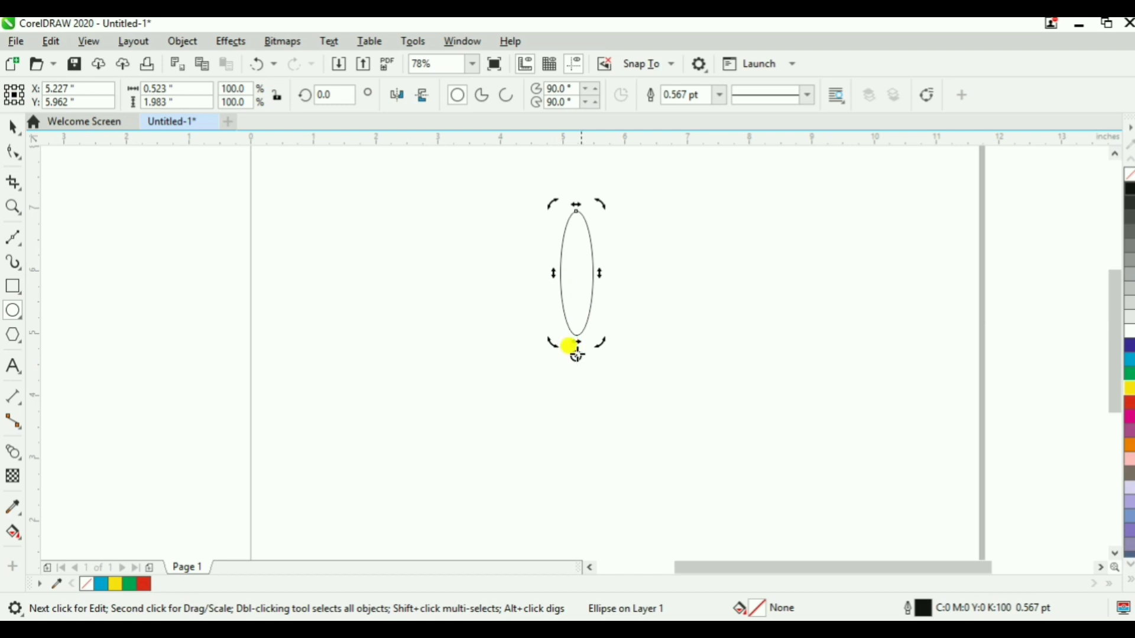
Create a copy of the ellipse rotated about 14° clockwise around a point just below it, repeating until overlapping petals form a full flower
left_click_drag(577, 353, 618, 239)
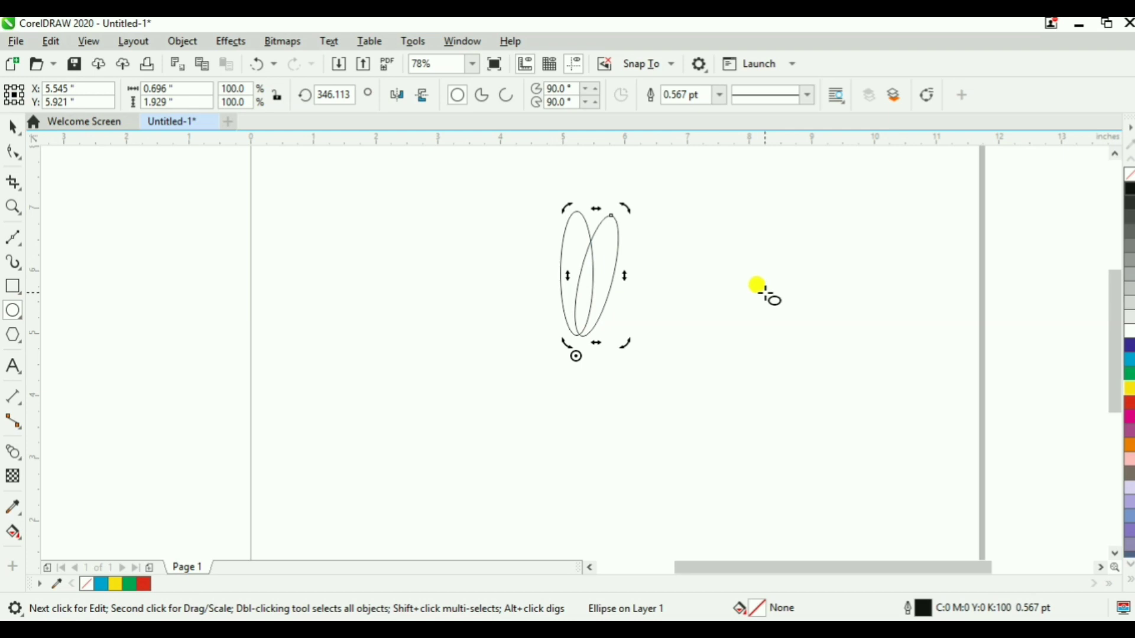
key("ctrl+r")
key("ctrl+r")
key("ctrl+r")
key("ctrl+r")
key("ctrl+r")
key("ctrl+r")
key("ctrl+r")
key("ctrl+r")
key("ctrl+r")
key("ctrl+r")
key("ctrl+r")
key("ctrl+r")
key("ctrl+r")
key("ctrl+r")
key("ctrl+r")
key("ctrl+r")
key("ctrl+r")
key("ctrl+r")
key("ctrl+r")
key("ctrl+r")
key("ctrl+r")
key("ctrl+r")
key("ctrl+r")
key("ctrl+r")
key("ctrl+r")
key("ctrl+r")
key("ctrl+r")
key("ctrl+r")
key("ctrl+r")
key("ctrl+r")
key("ctrl+r")
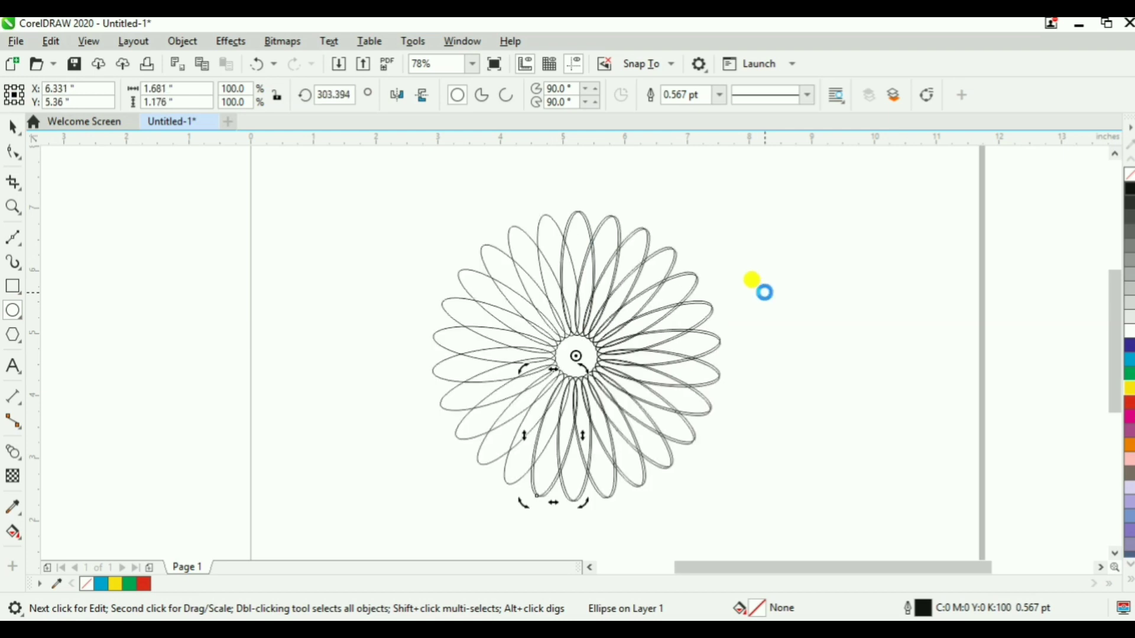
key("ctrl+r")
key("ctrl+r")
key("ctrl+r")
key("ctrl+r")
key("ctrl+r")
key("ctrl+r")
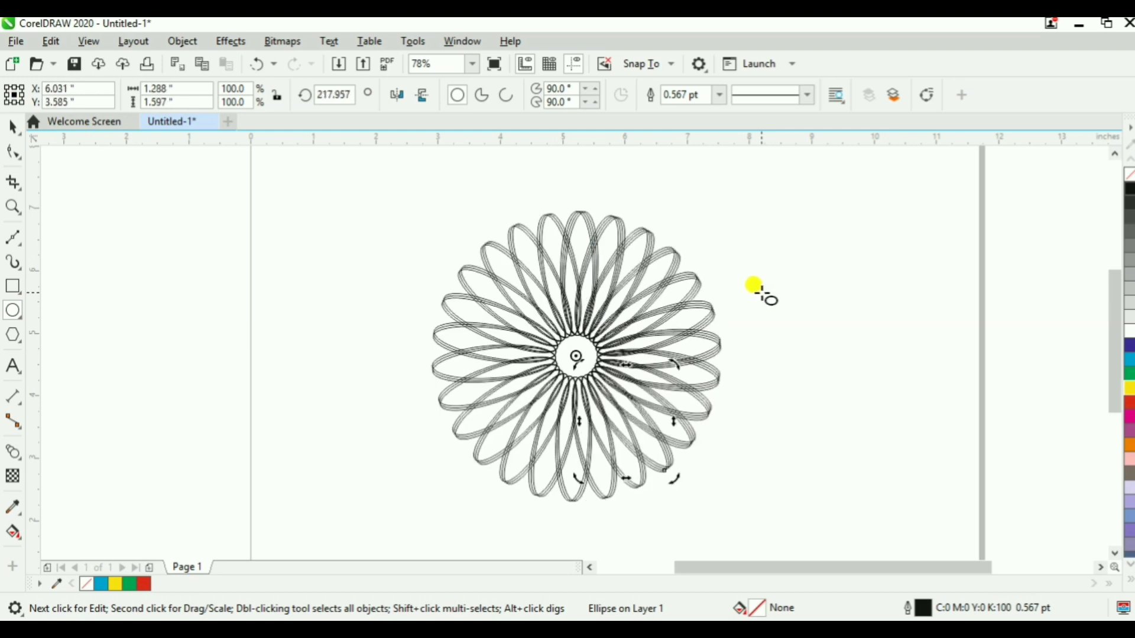
Delete all the ellipses forming the flower
key("ctrl+a")
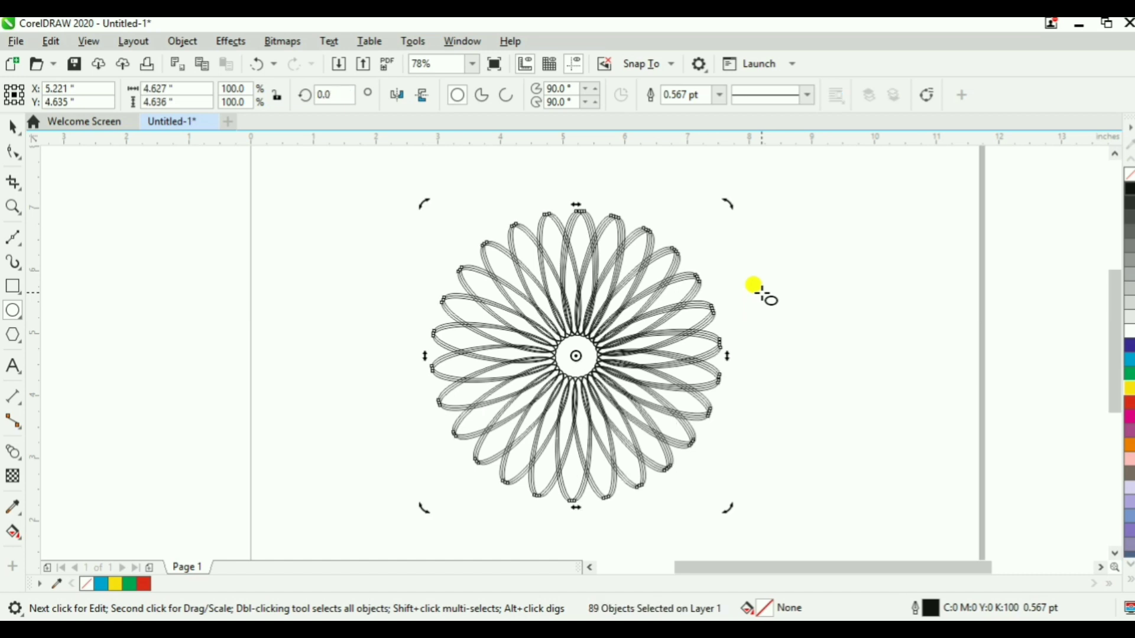
key("Delete")
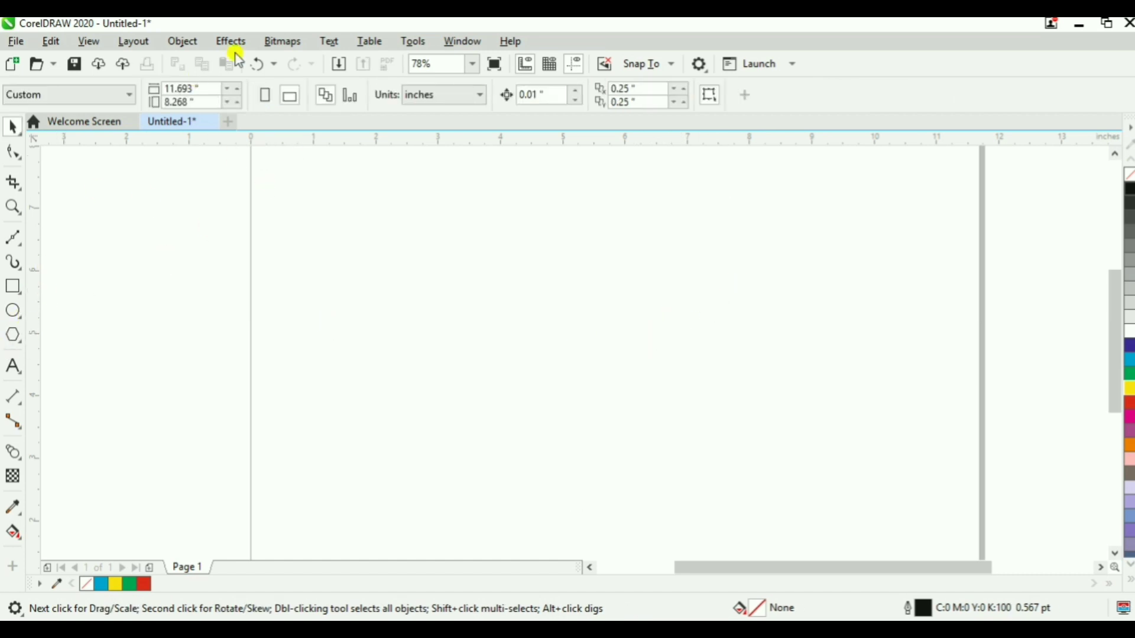
Draw an upright rectangle about 2.06 inches wide, fill it black, move it up slightly and lengthen it downward
left_click(13, 287)
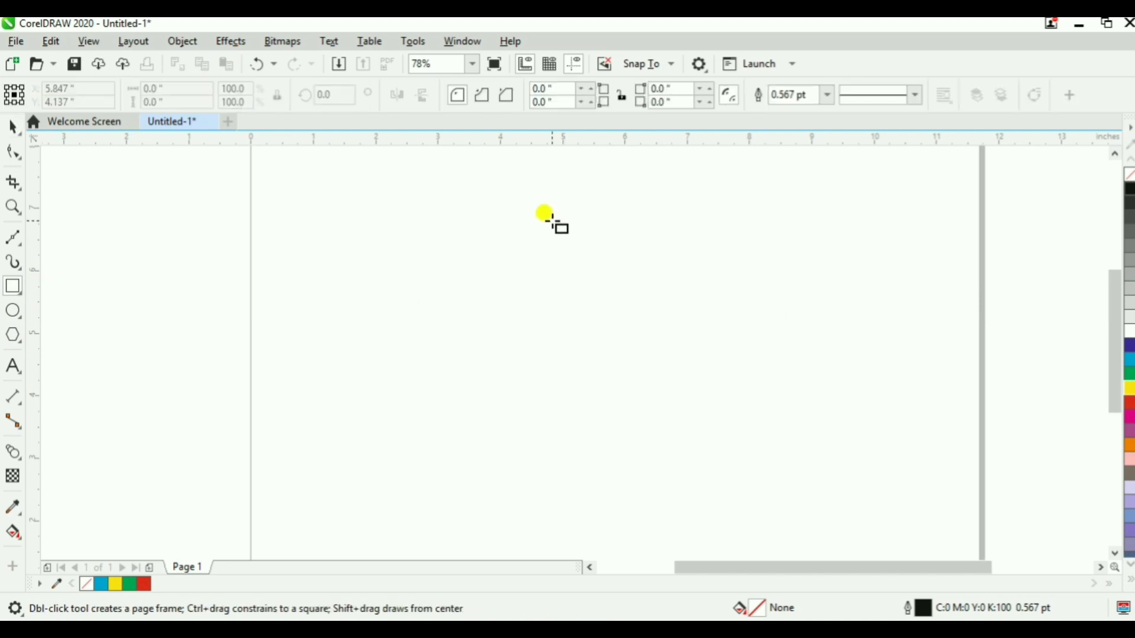
mouse_move(517, 185)
left_mouse_down()
mouse_move(563, 332)
mouse_move(614, 358)
mouse_move(599, 297)
left_mouse_up()
key("space")
left_click_drag(518, 185, 563, 358)
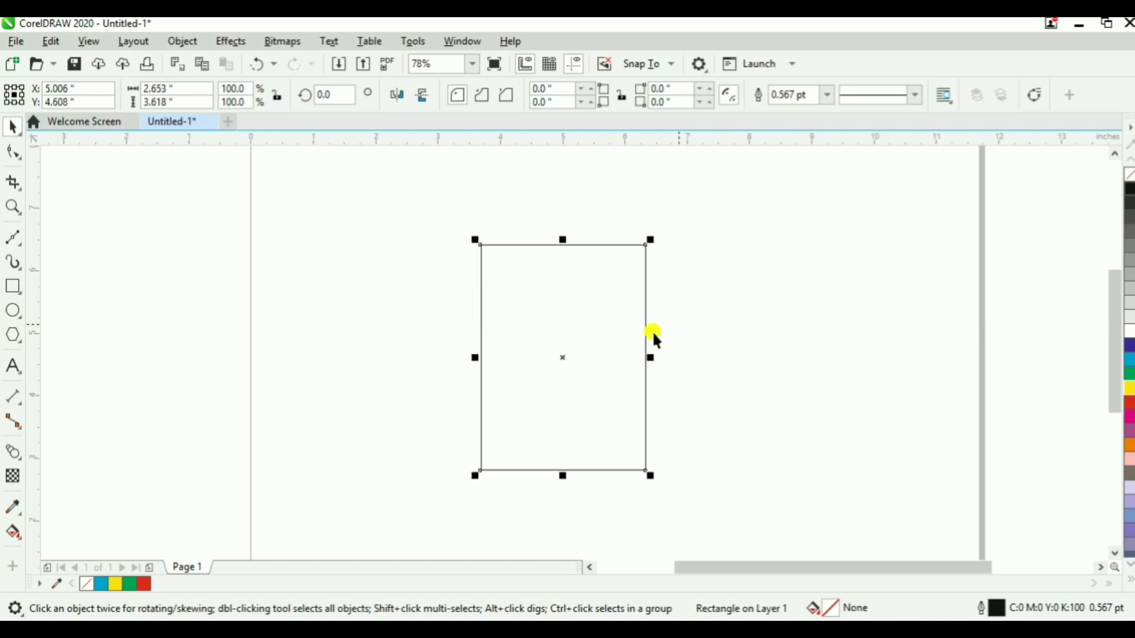
mouse_move(650, 357)
left_mouse_down()
mouse_move(623, 357)
mouse_move(633, 357)
left_mouse_up()
left_click(1128, 189)
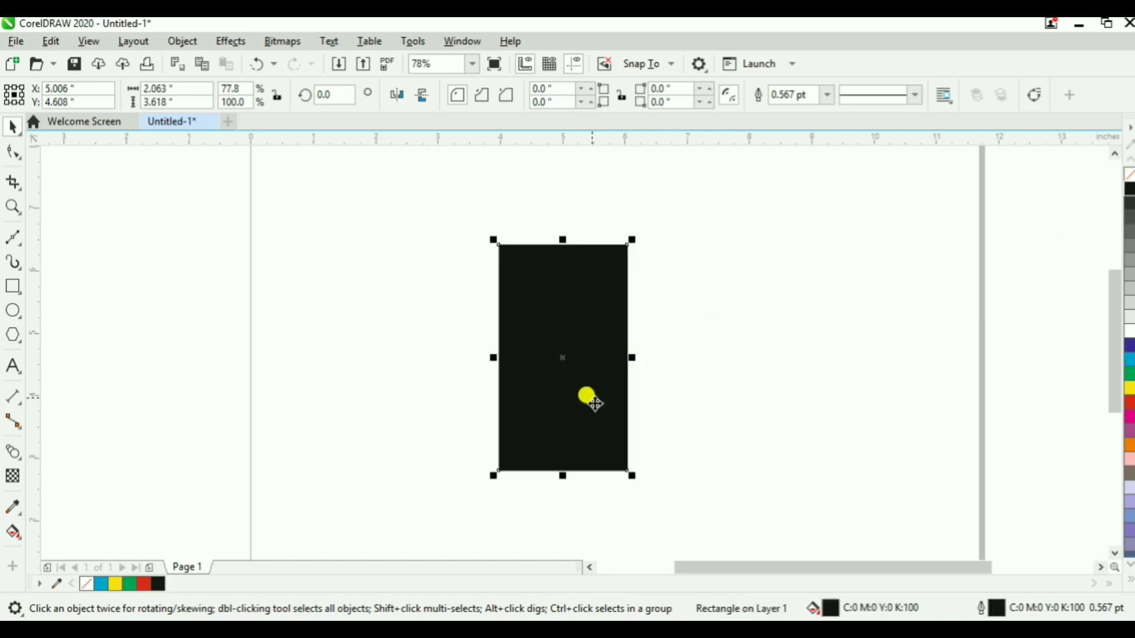
left_click_drag(570, 300, 574, 279)
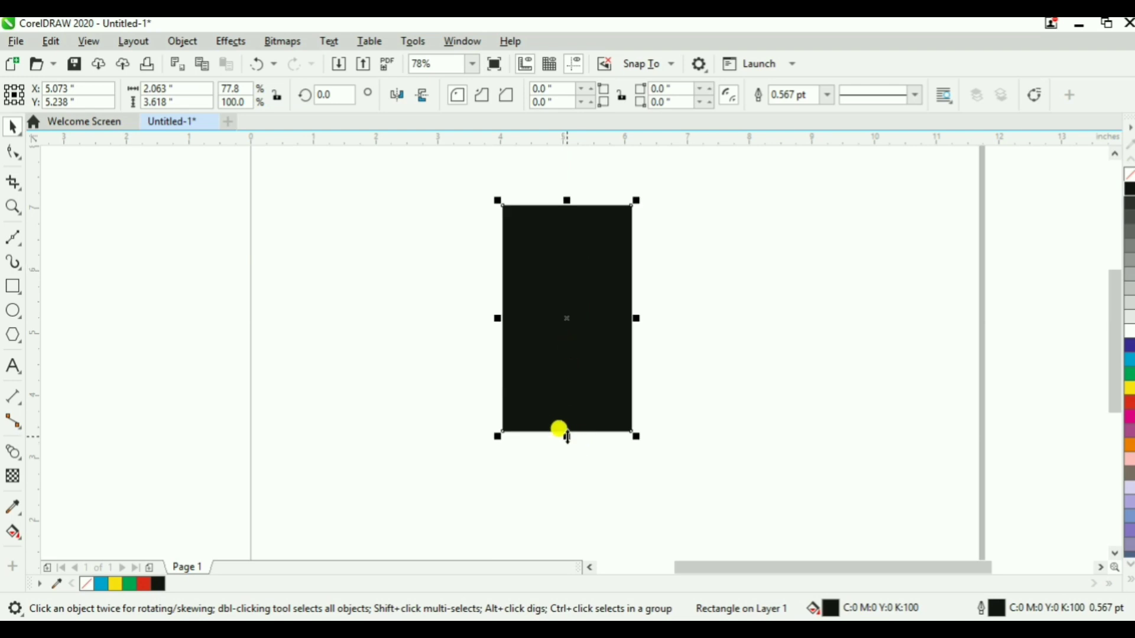
left_click_drag(561, 434, 559, 492)
Create a scaled-down copy about 0.30 by 0.65 inches, fill it white and move it to the black rectangle's upper end
left_click_drag(628, 489, 582, 378)
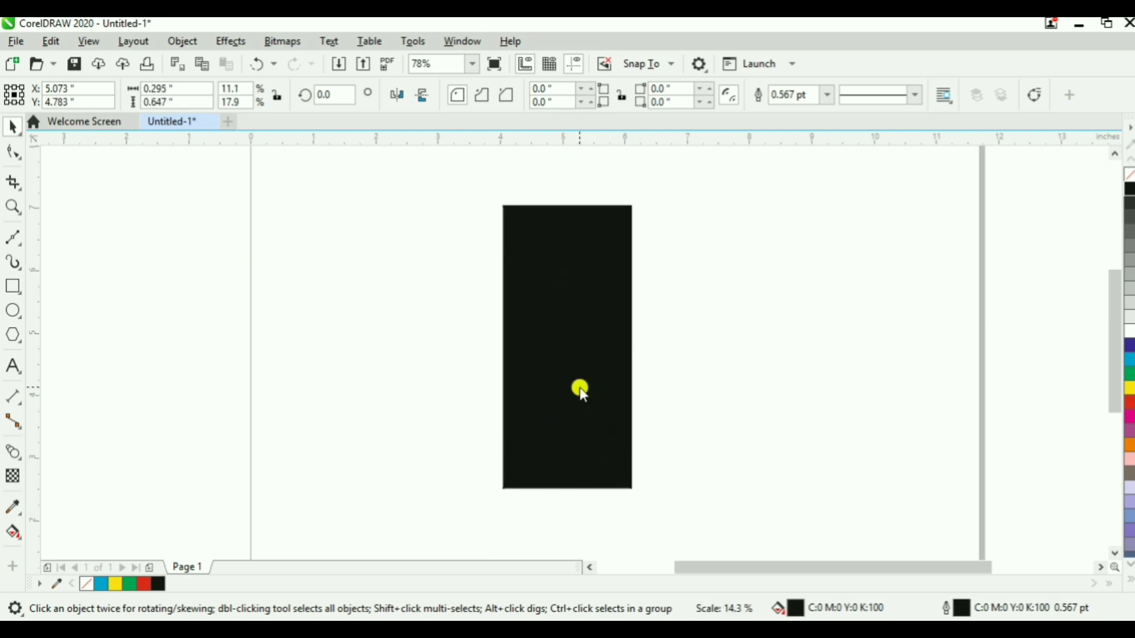
left_click(1127, 330)
left_click_drag(573, 347, 577, 272)
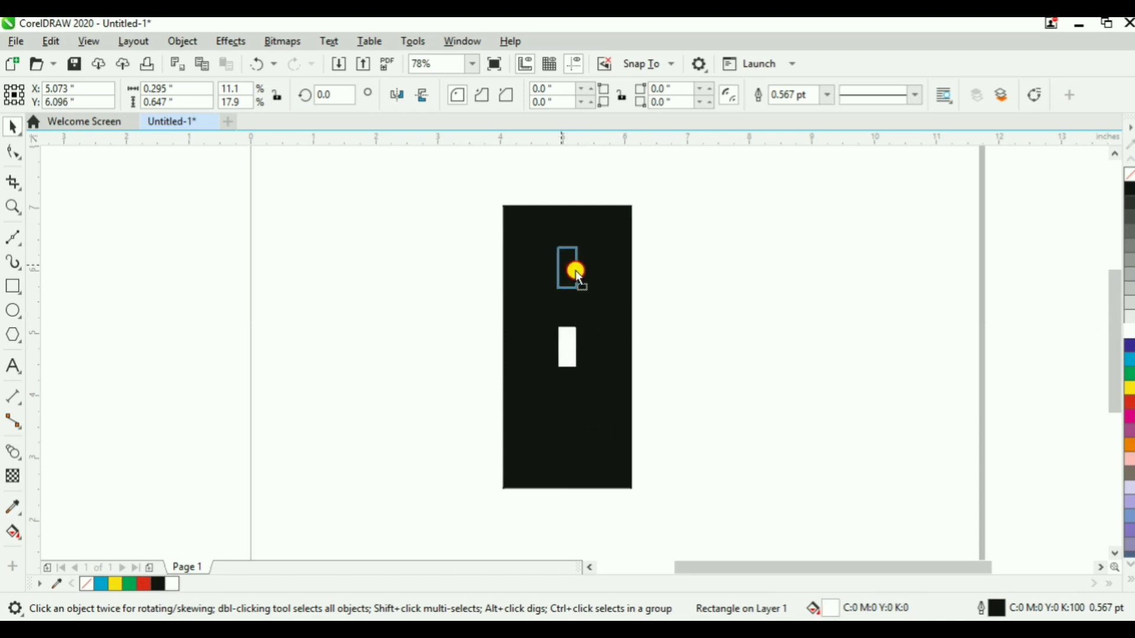
Copy the white dash straight down with a small gap, repeating until six dashes run the length of the black rectangle
left_click_drag(577, 231, 578, 279)
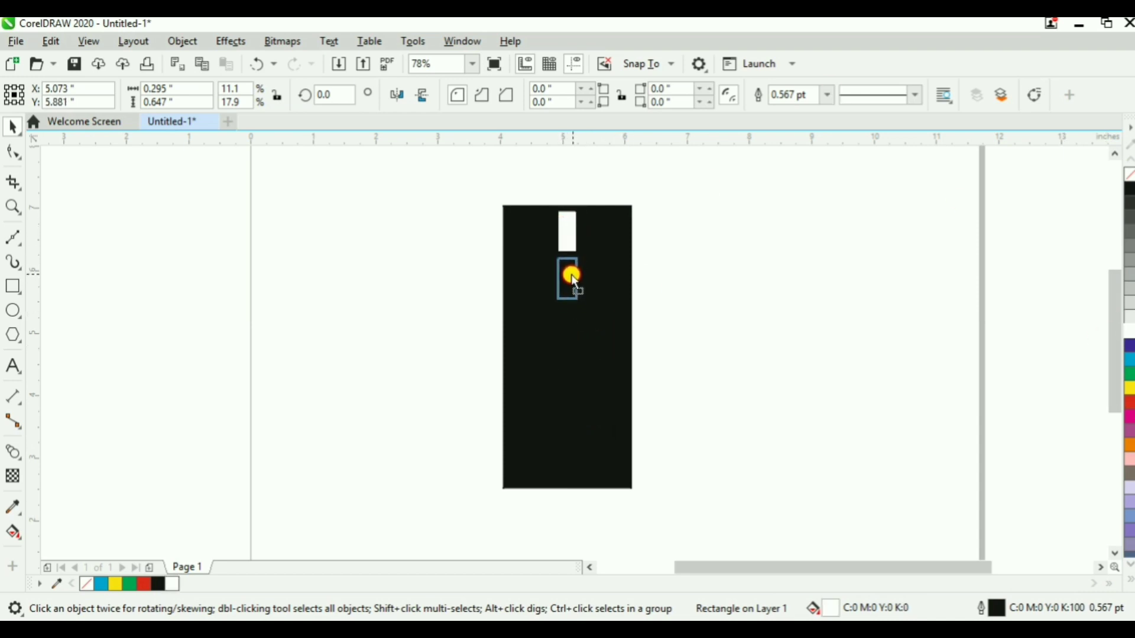
right_click(577, 279)
key("ctrl+r")
key("ctrl+r")
key("ctrl+r")
key("ctrl+r")
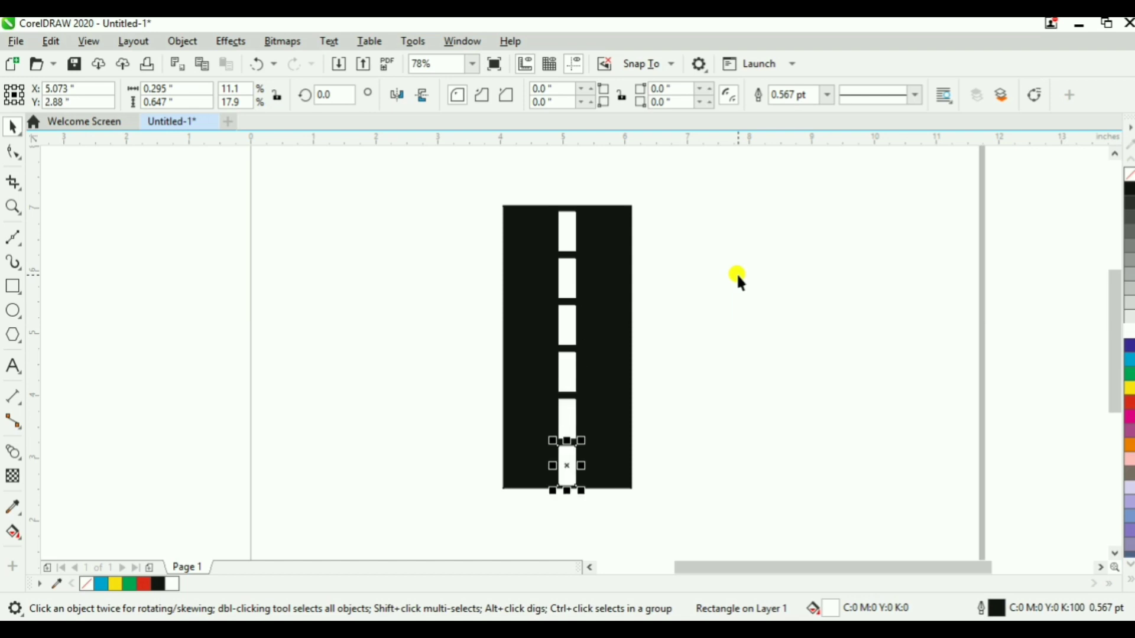
Extend the black rectangle's lower edge slightly past the last dash, to a height of about 4.72 inches
left_click(724, 337)
left_click(615, 443)
left_click_drag(564, 490, 565, 501)
left_click(709, 473)
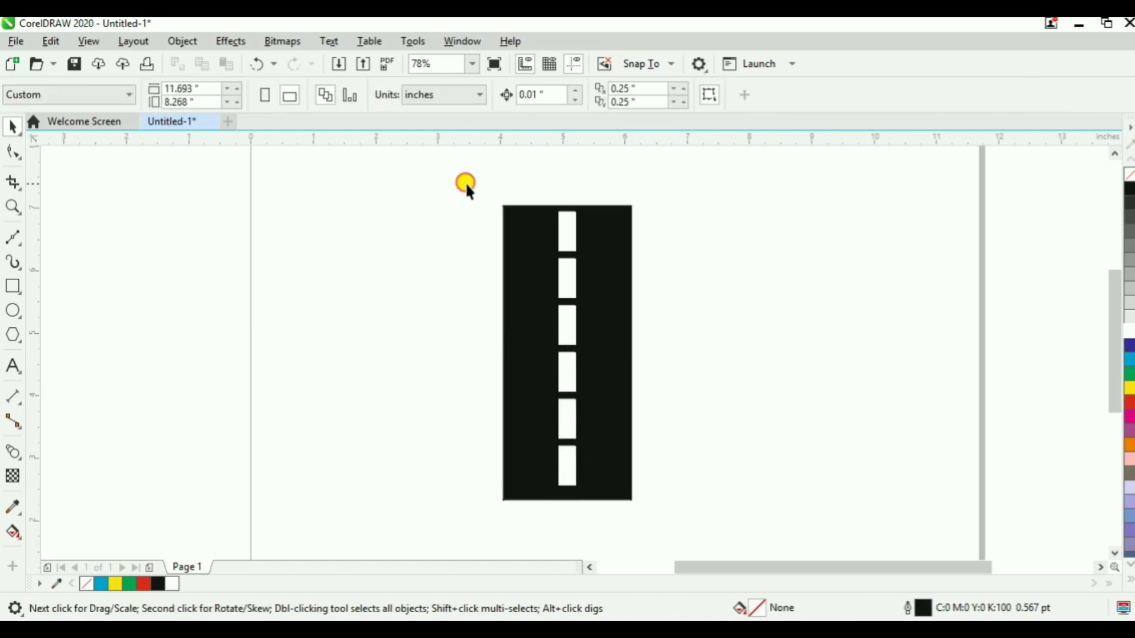
left_click_drag(466, 183, 744, 536)
left_click(190, 43)
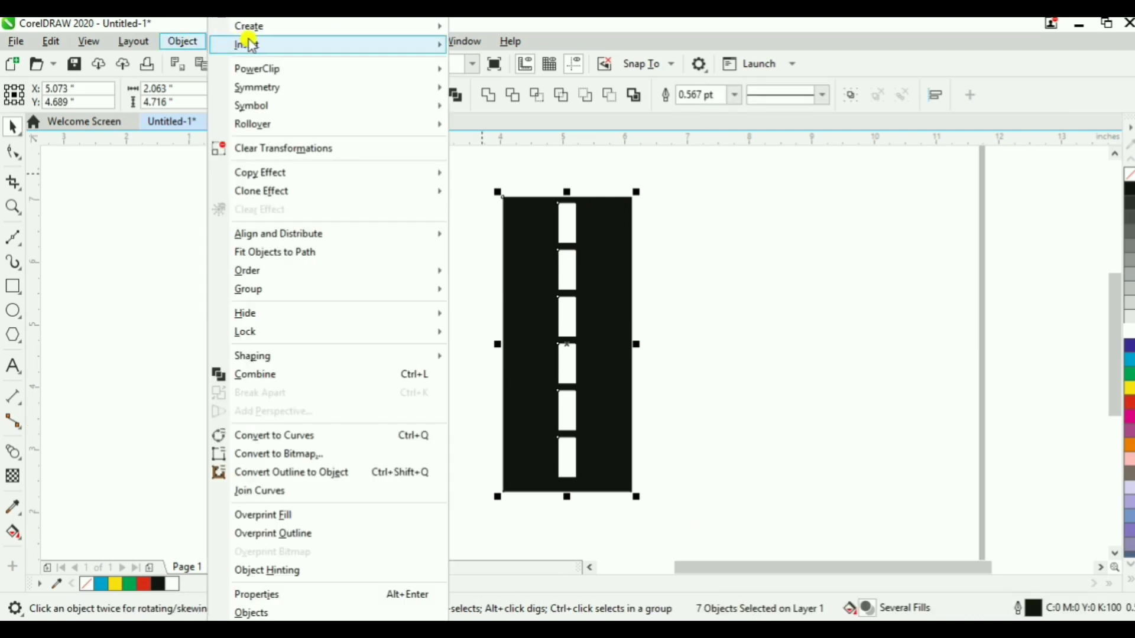
left_click(132, 172)
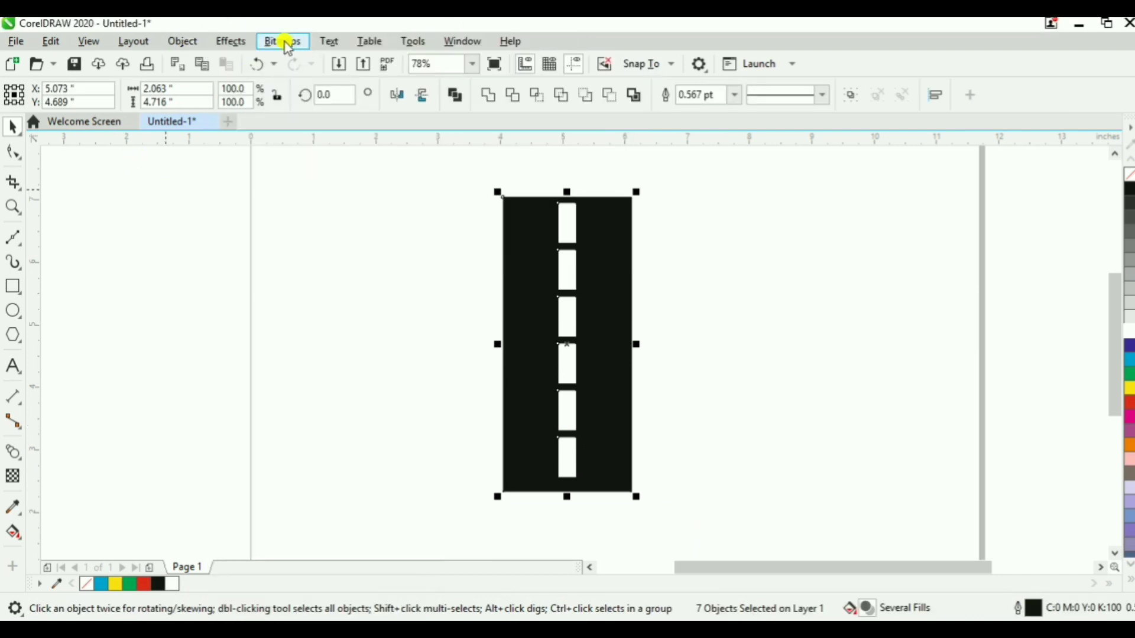
left_click(231, 41)
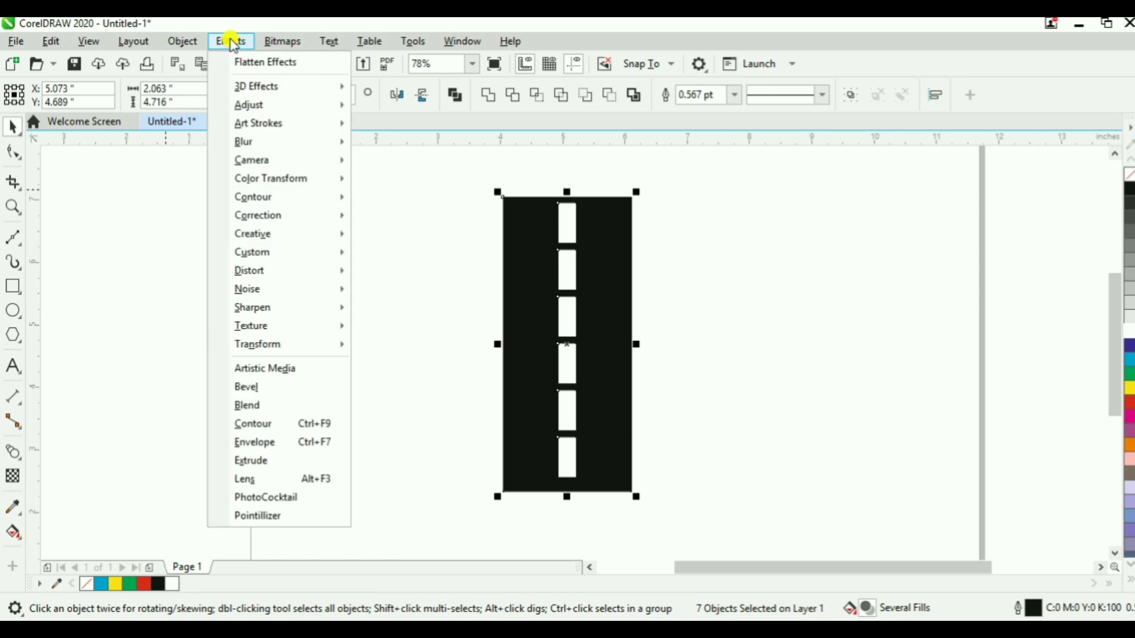
left_click(196, 52)
left_click(180, 43)
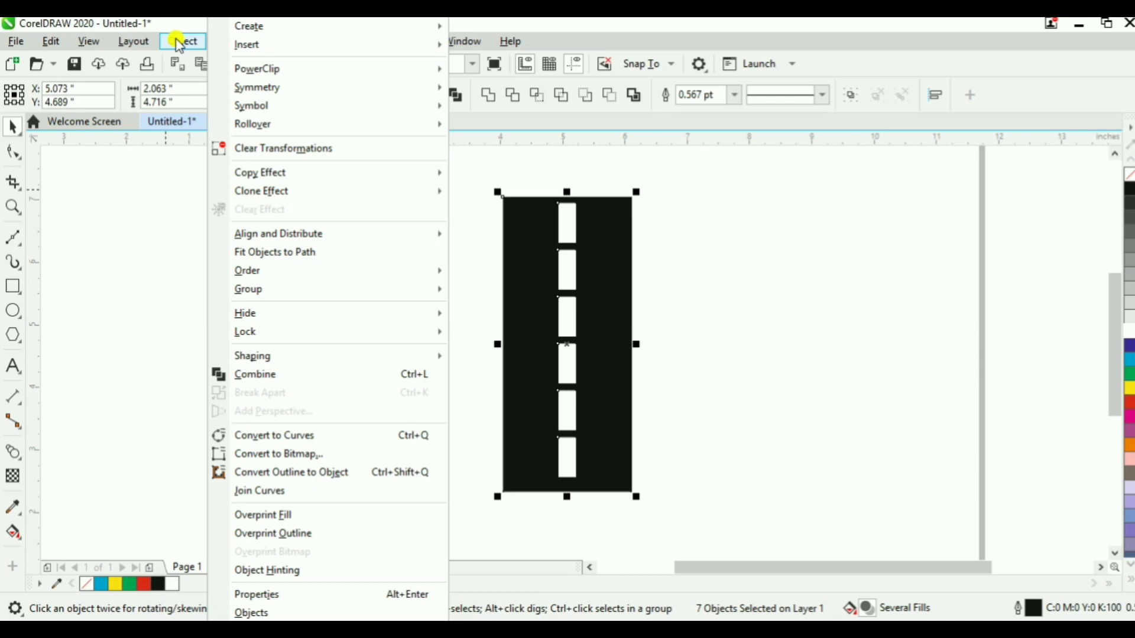
mouse_move(135, 39)
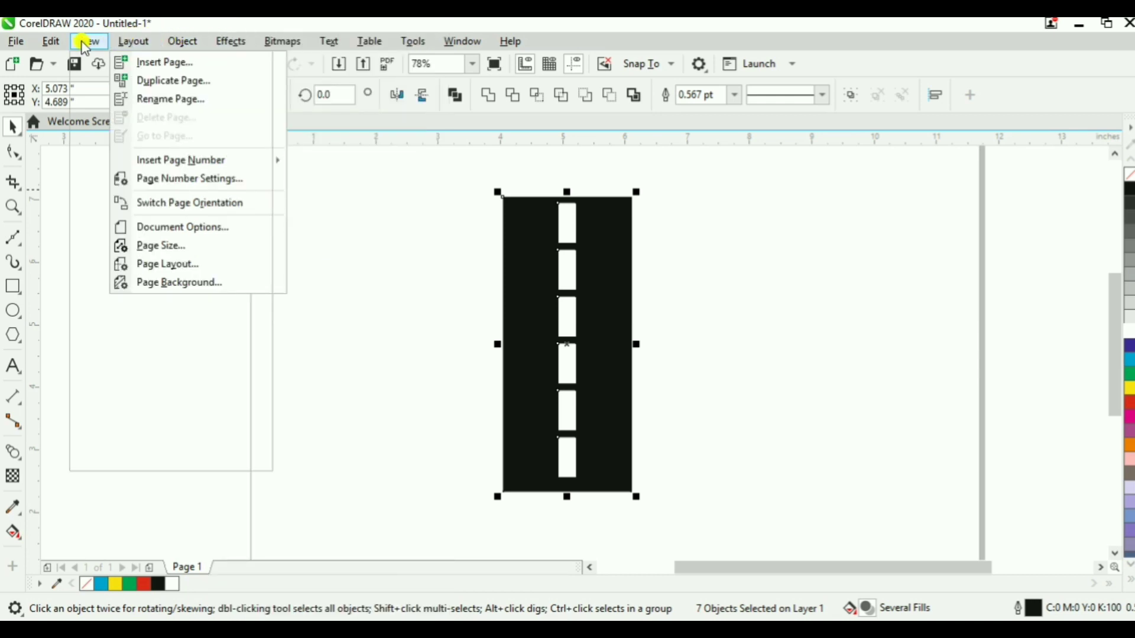
mouse_move(182, 40)
mouse_move(232, 47)
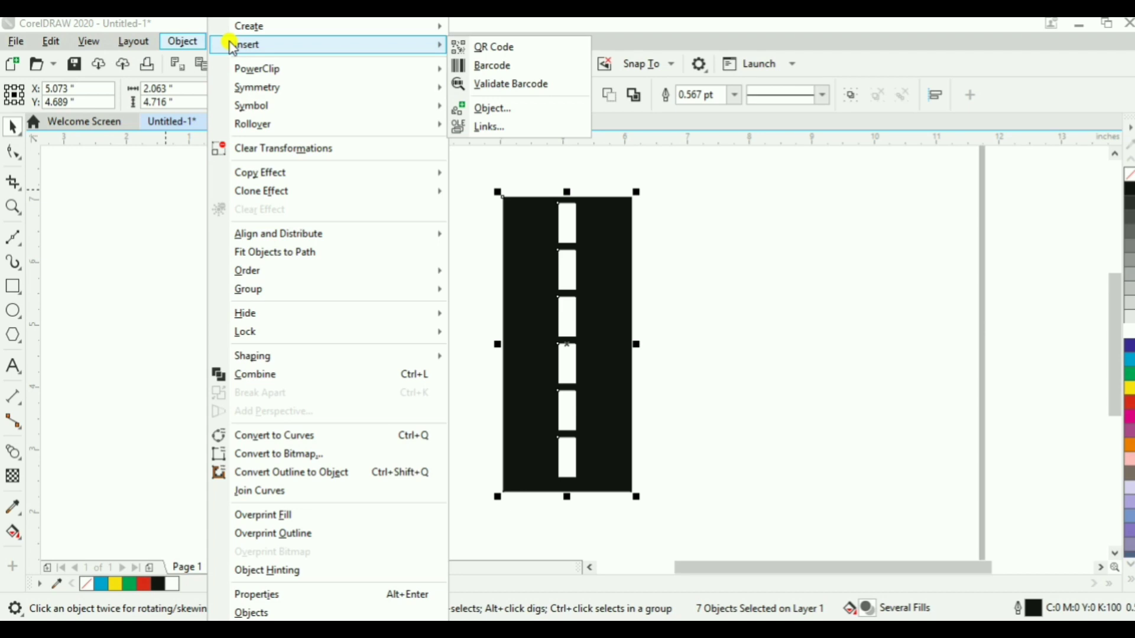
left_click(856, 263)
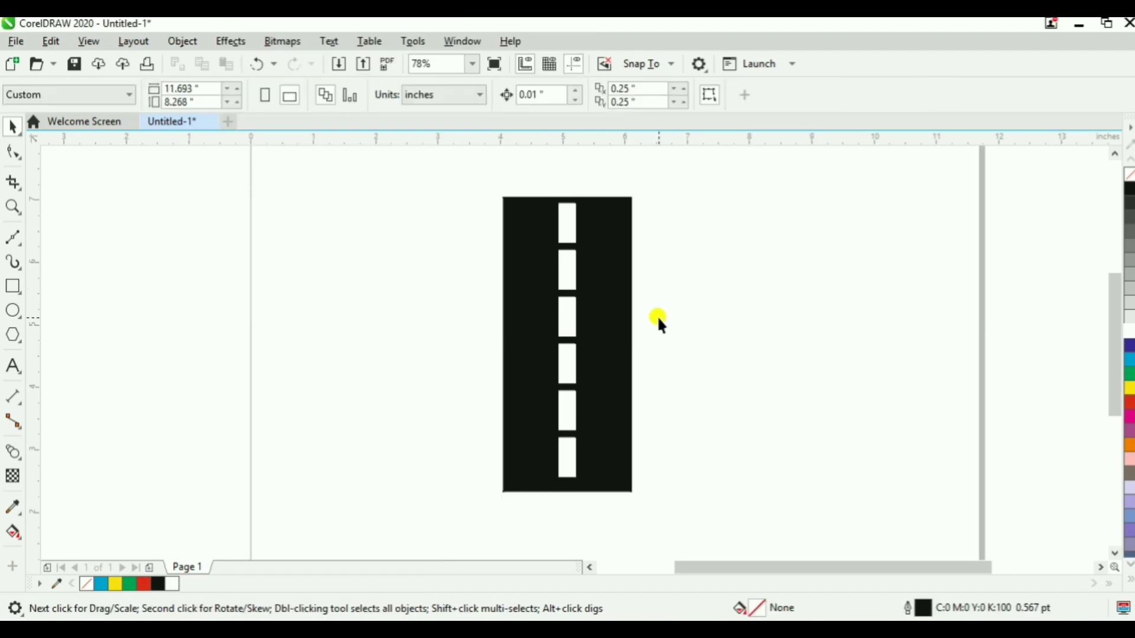
Group the black rectangle with its six white dashes and add a perspective effect to the group
key("ctrl+a")
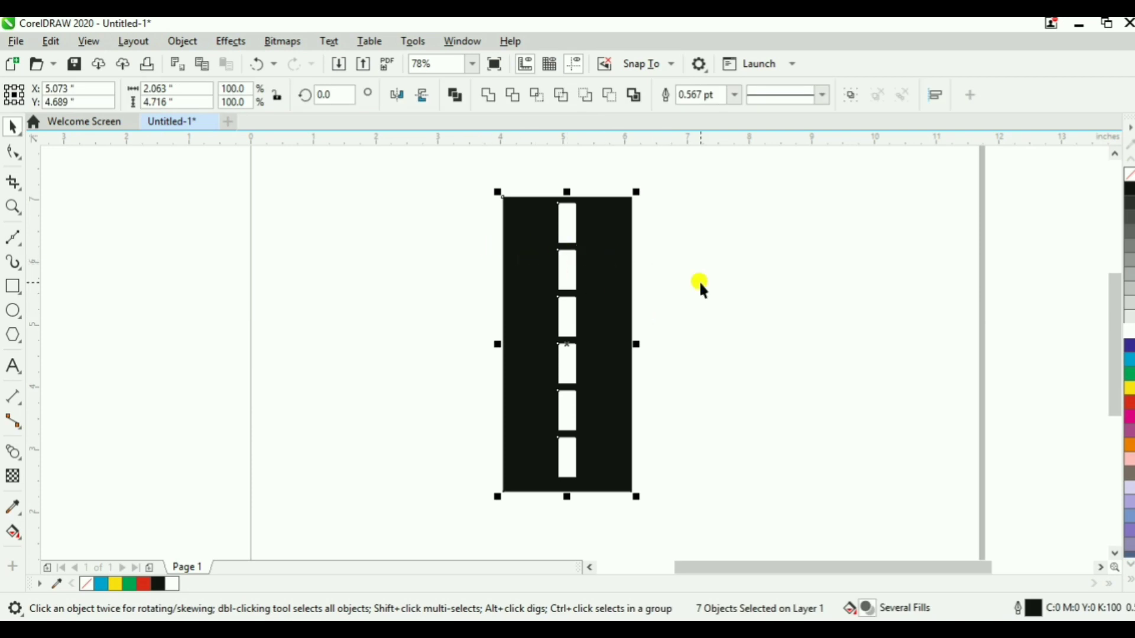
key("ctrl+g")
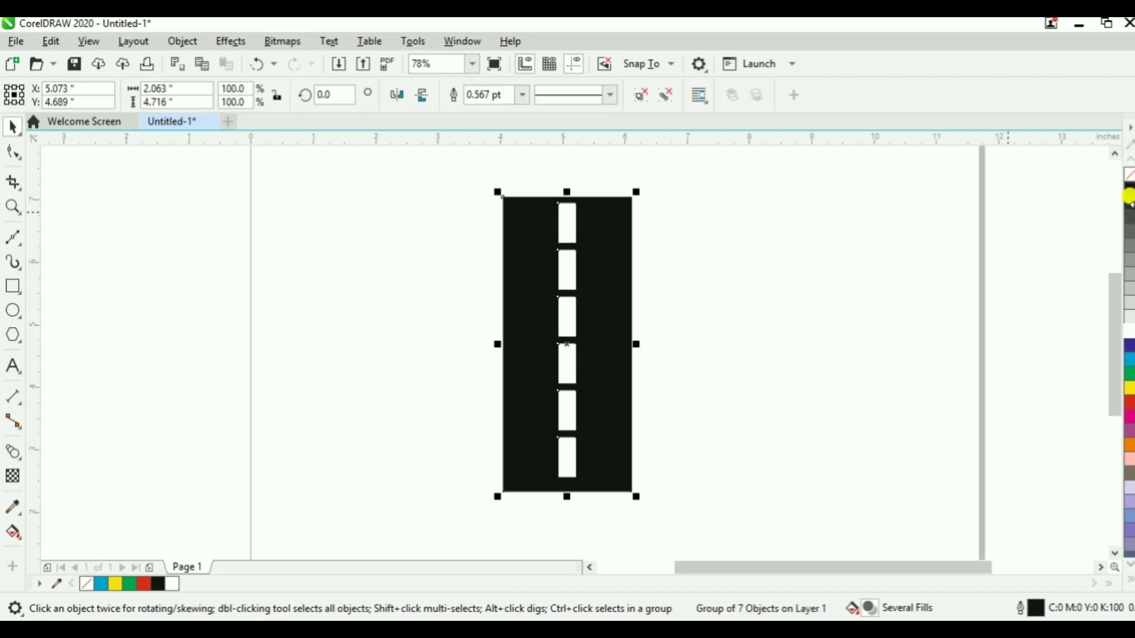
left_click(188, 41)
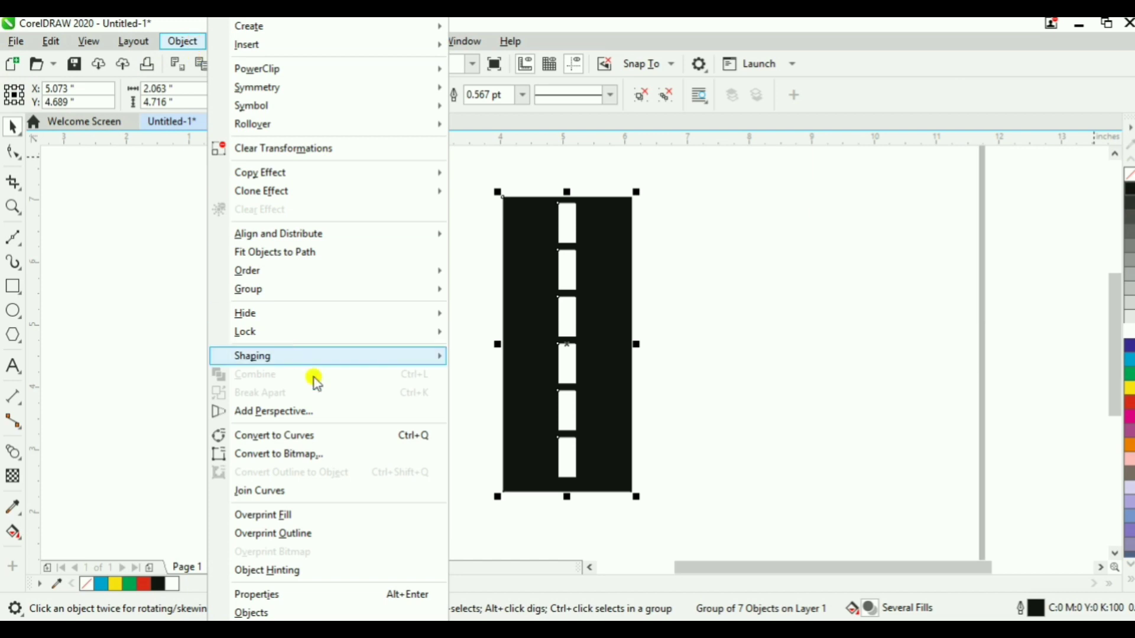
left_click(339, 412)
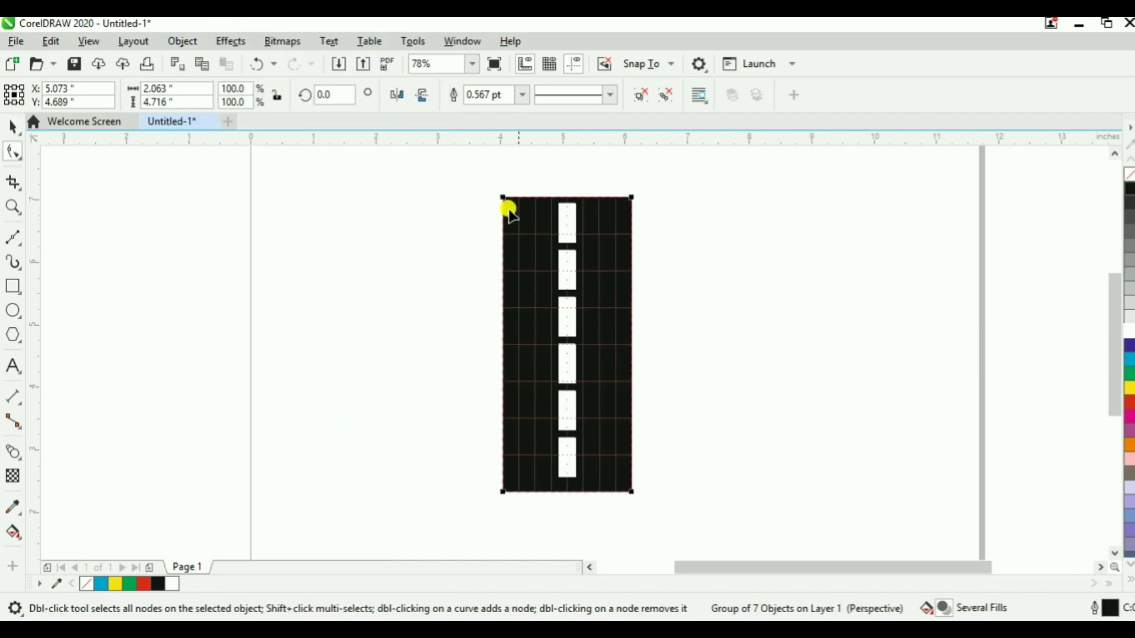
Pull the group's upper perspective corners close together and spread its lower corners wide apart to form a receding road
left_click_drag(503, 195, 547, 158)
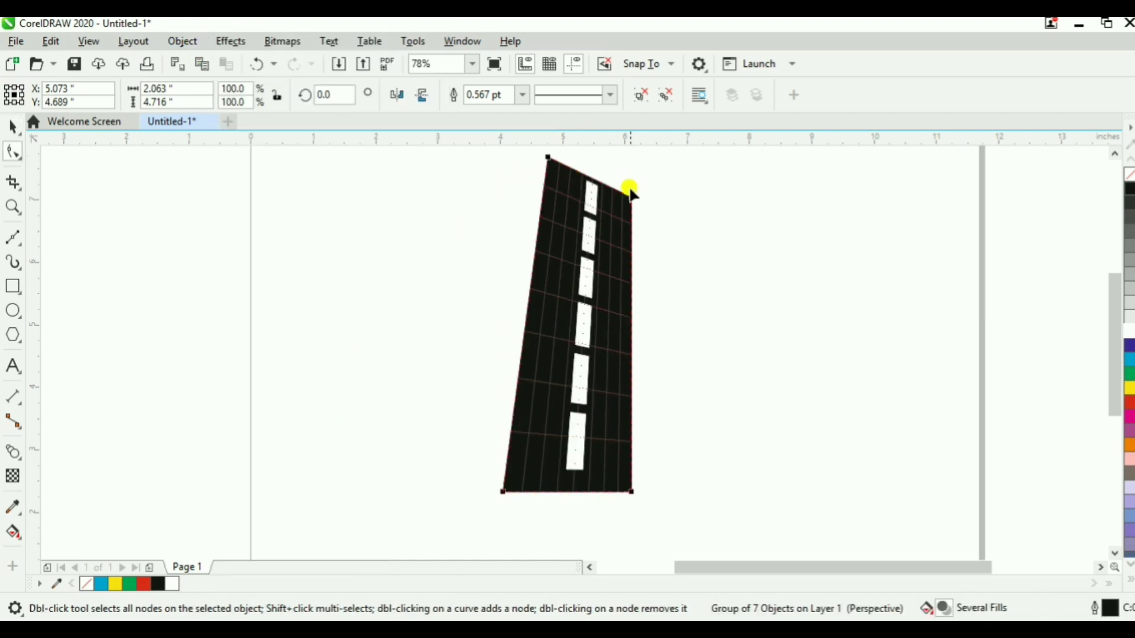
left_click_drag(630, 195, 571, 159)
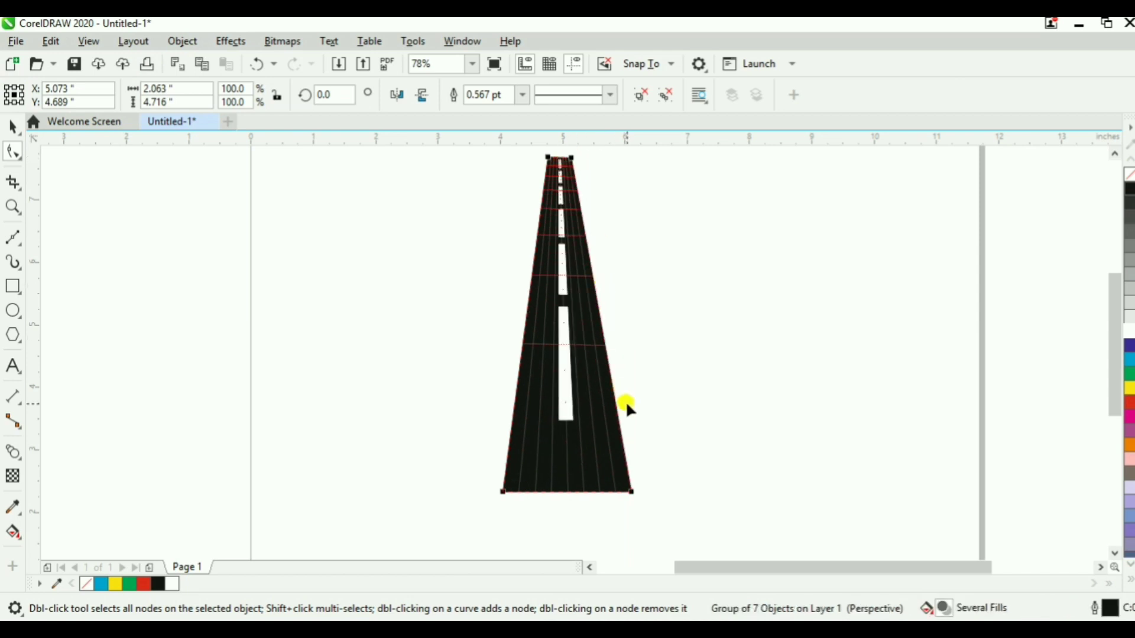
left_click(629, 490)
left_click_drag(630, 490, 814, 503)
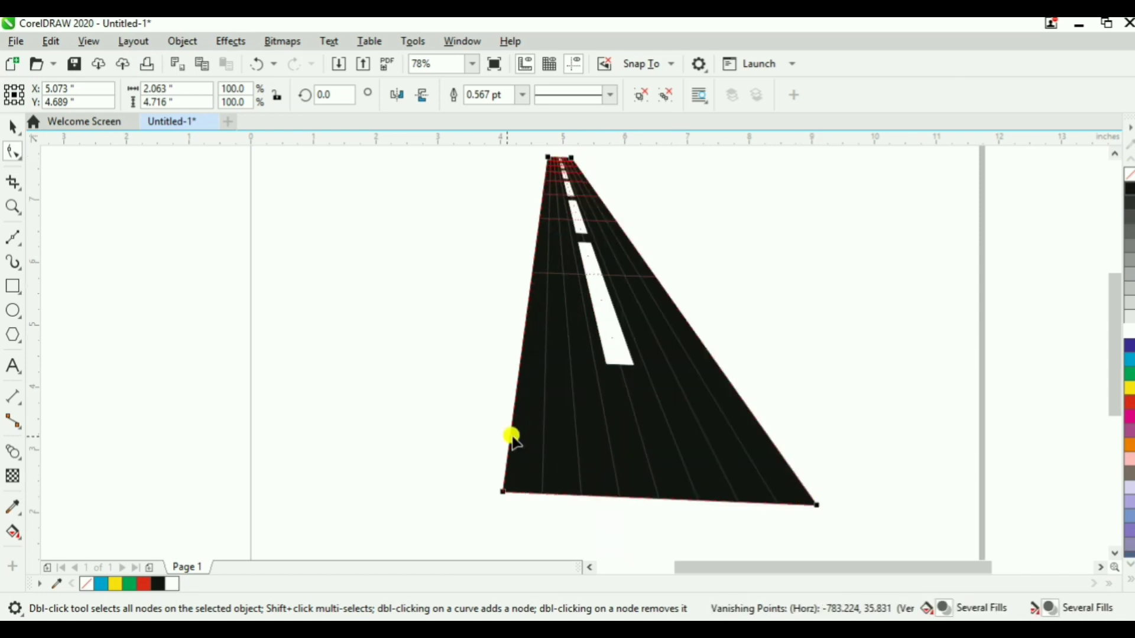
left_click_drag(503, 494, 318, 512)
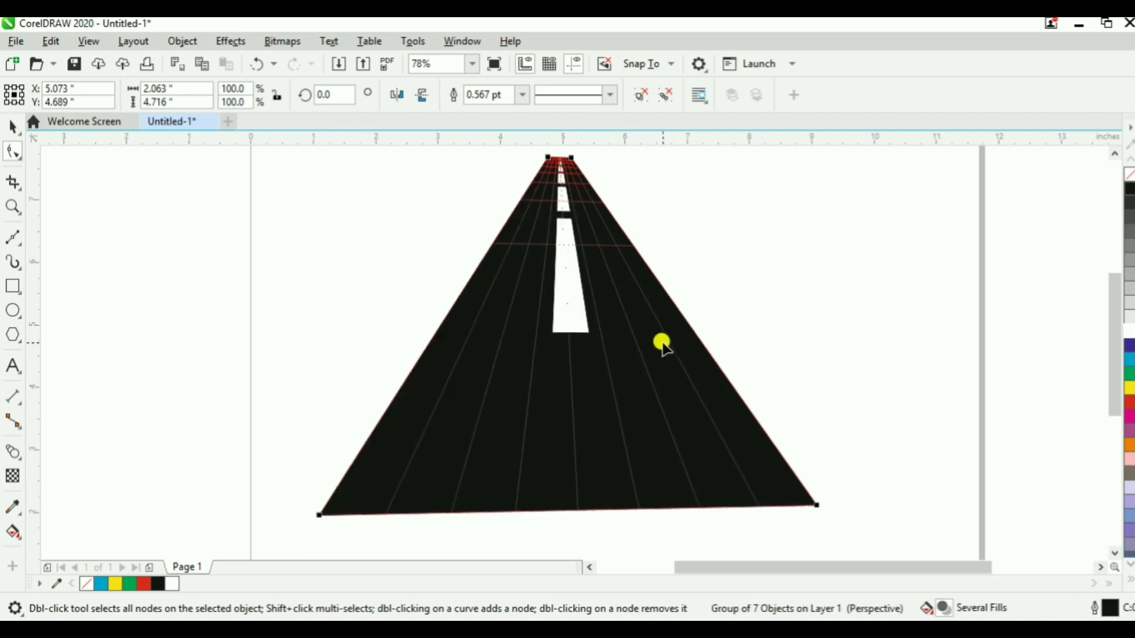
key("space")
key("Escape")
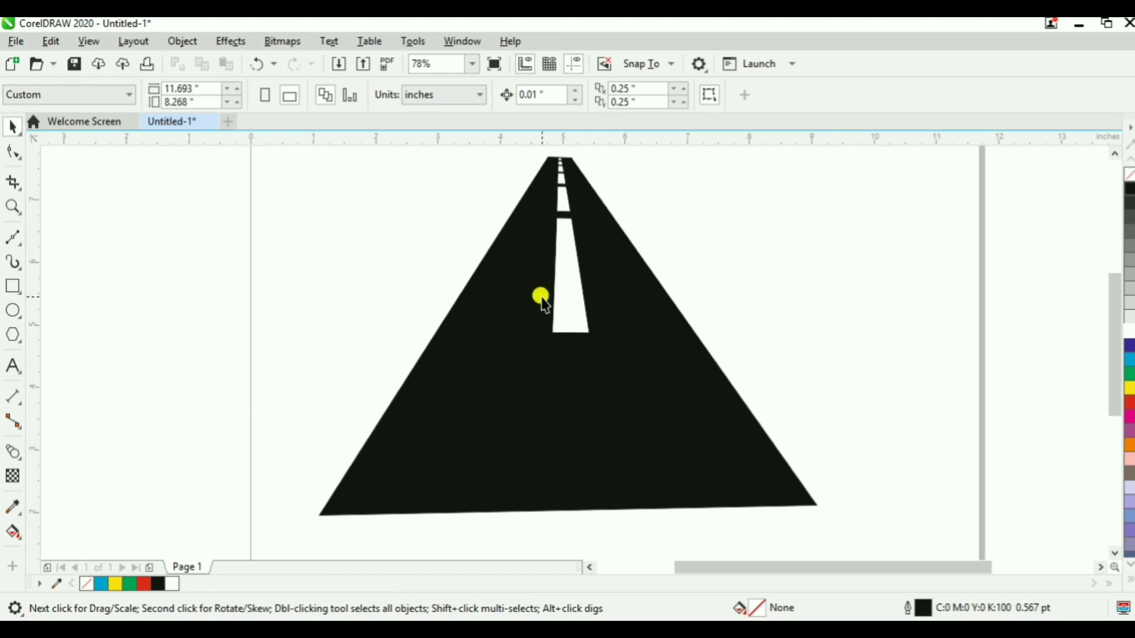
Undo the last perspective corner adjustments and delete the road group from the page
key("ctrl+z")
key("ctrl+z")
key("ctrl+z")
key("ctrl+z")
key("ctrl+z")
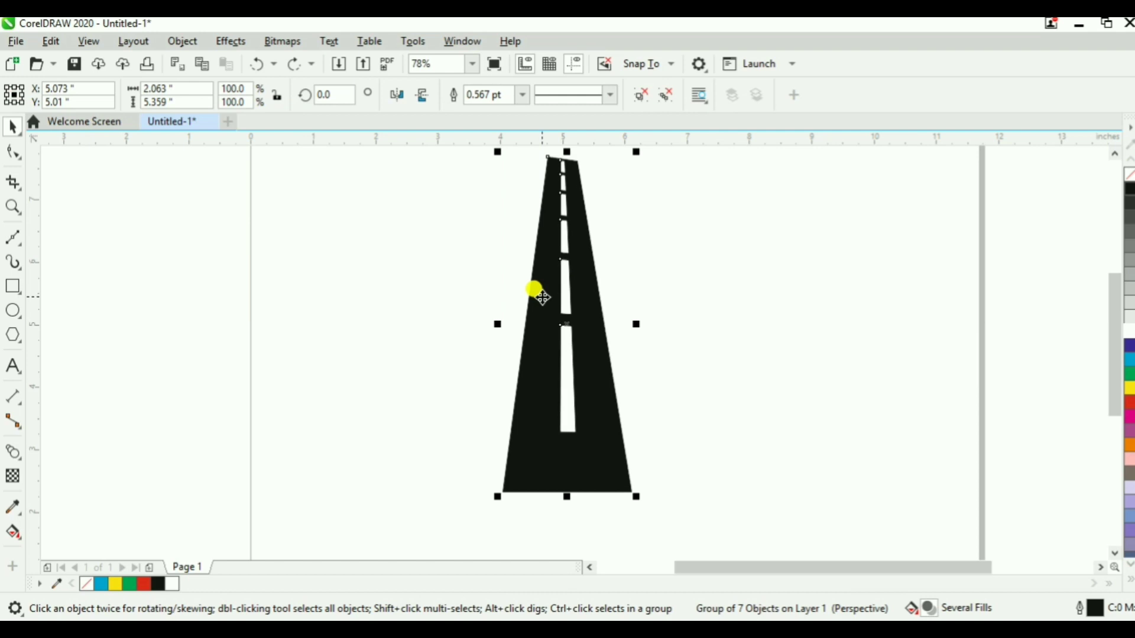
key("Delete")
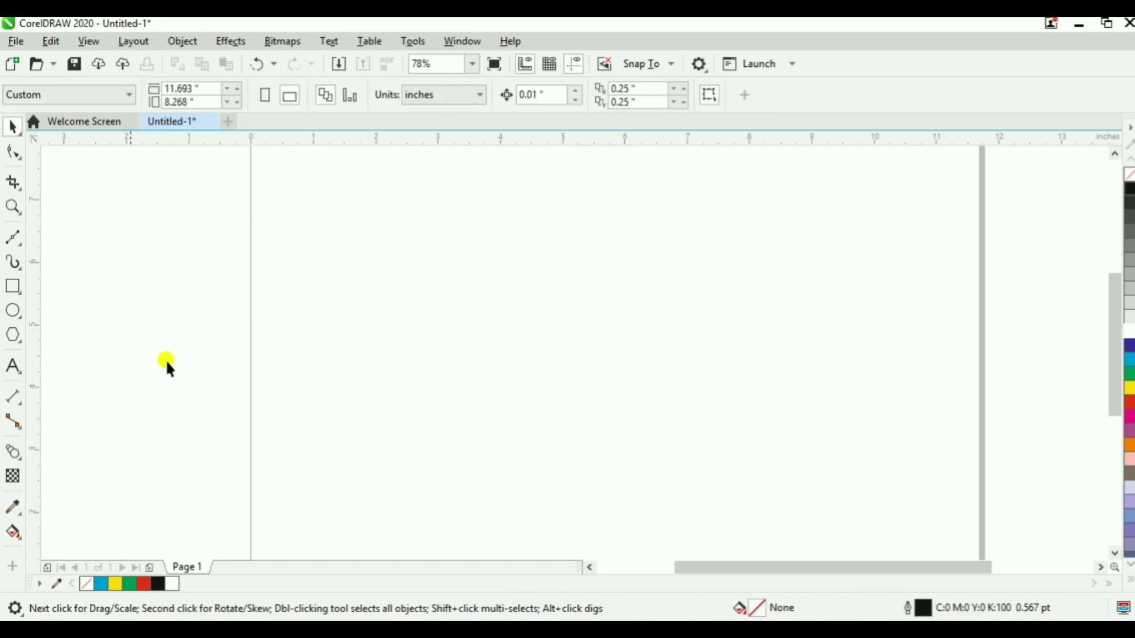
Add the artistic text "Hello" in 24 pt Arial near the middle of the page and fill it blue
left_click(13, 367)
left_click(501, 325)
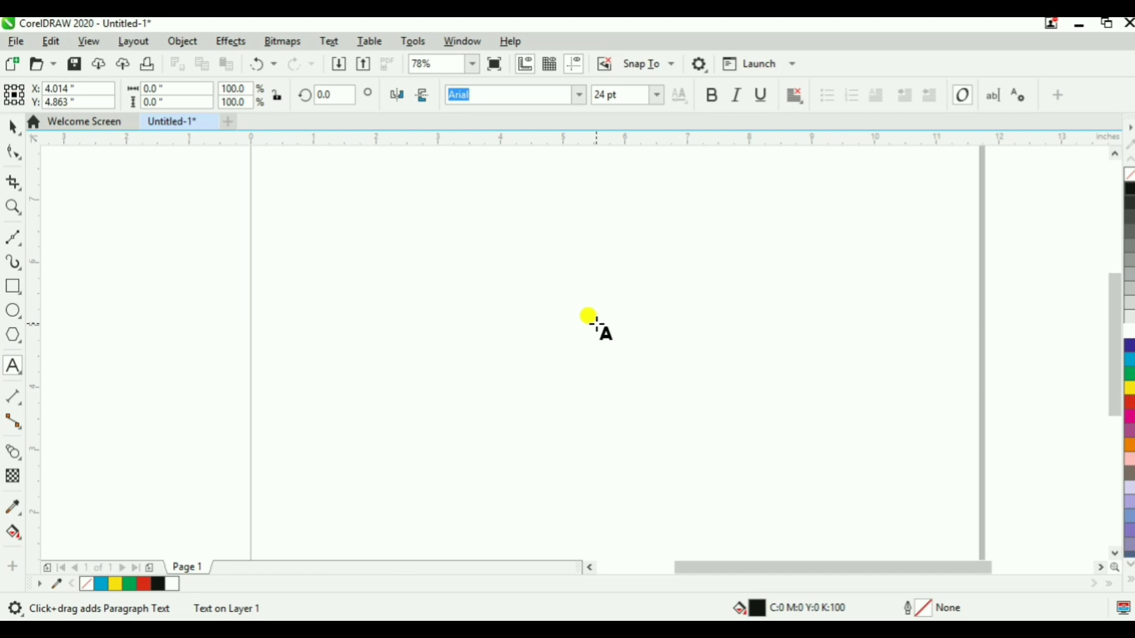
type("h")
key("shift+Left")
key("BackSpace")
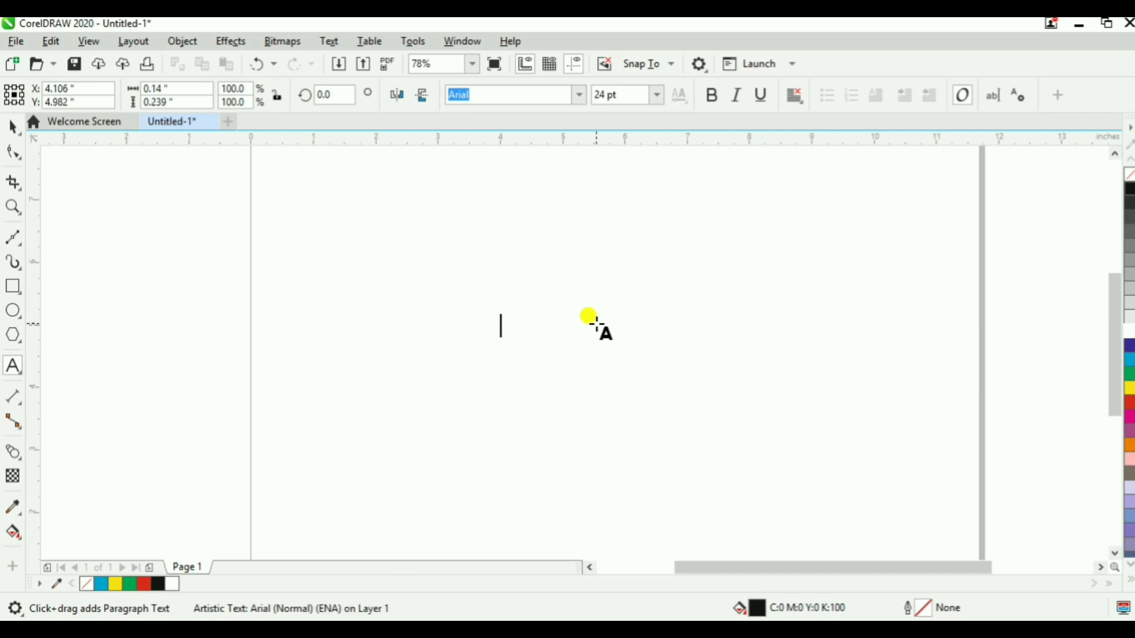
type("Hello")
key("ctrl+space")
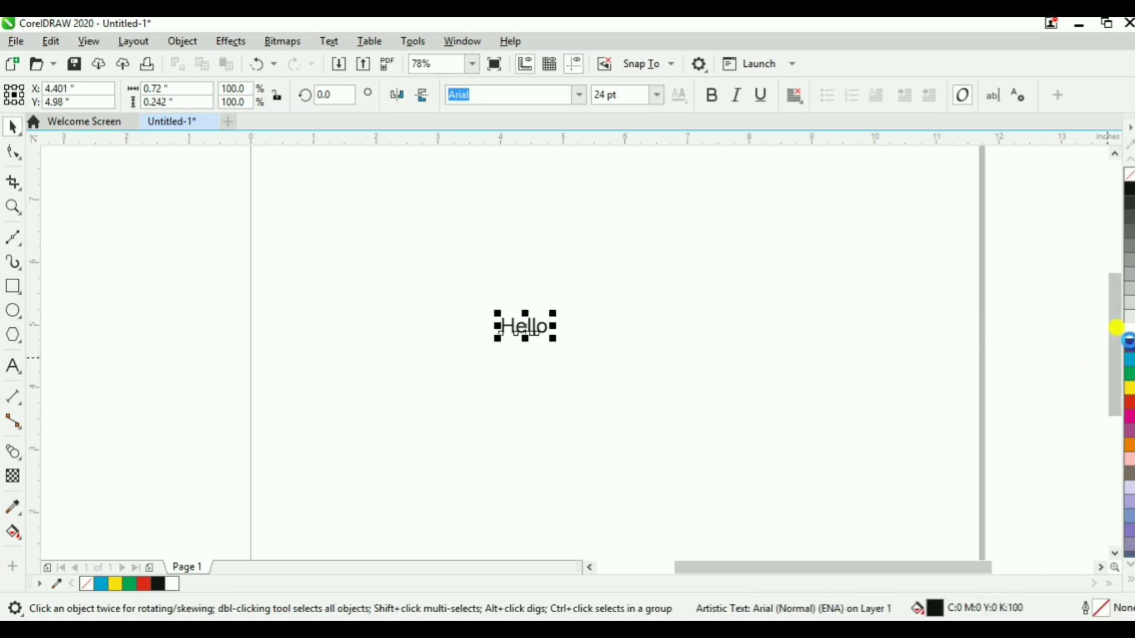
Try resizing the Hello text proportionally and by pulling out its width and height, and undo each attempt
left_click_drag(553, 338, 663, 441)
key("ctrl+z")
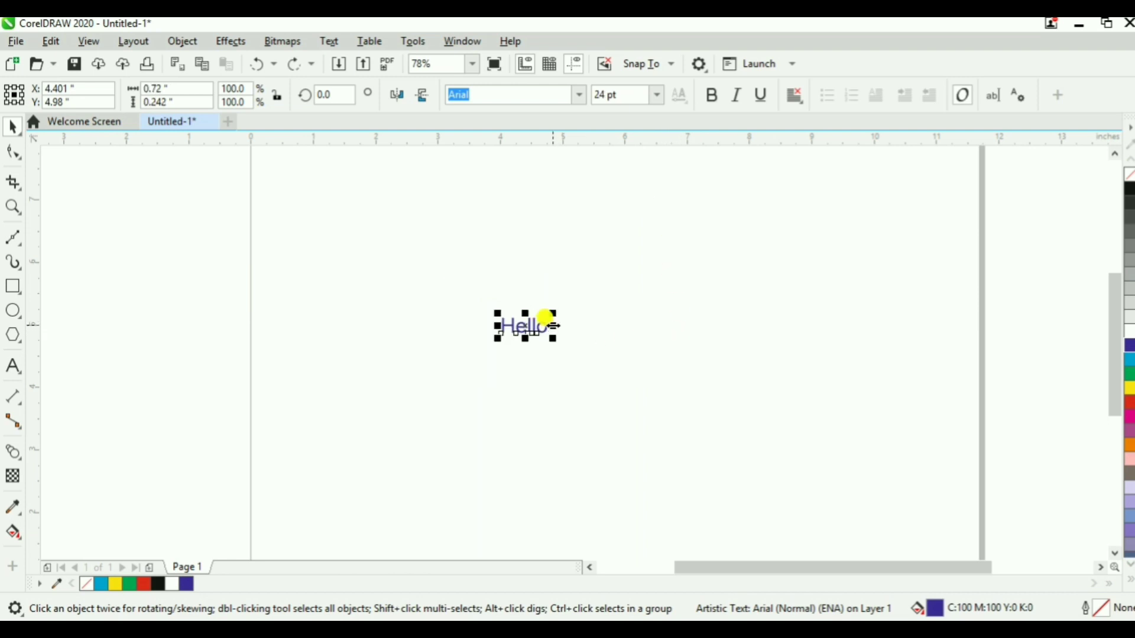
left_click_drag(553, 325, 898, 326)
left_click_drag(697, 315, 698, 189)
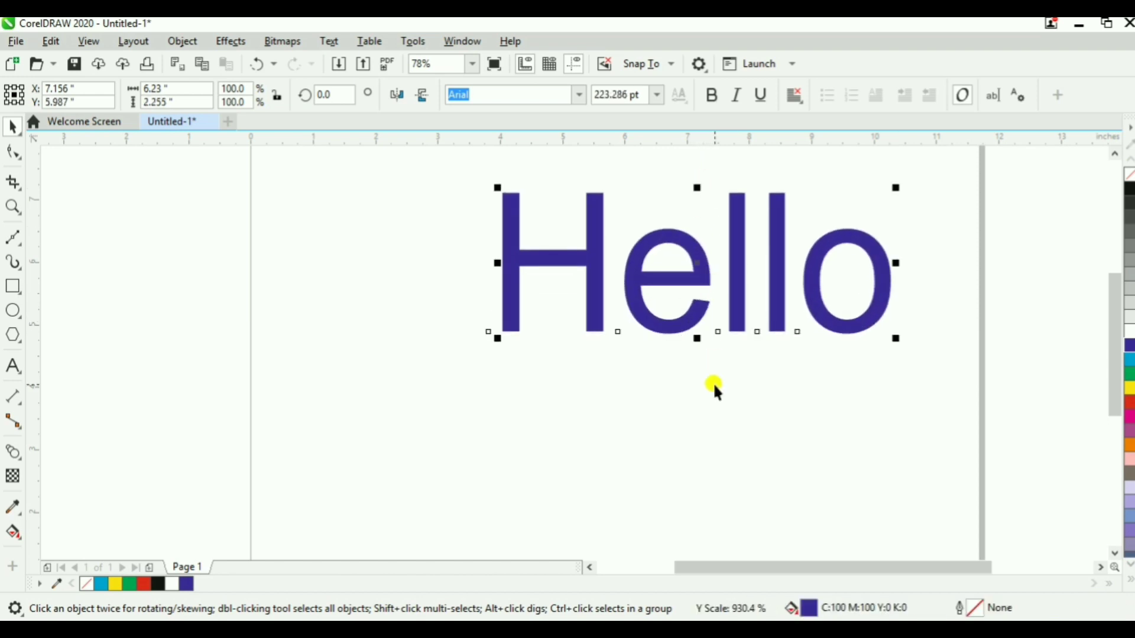
key("ctrl+z")
key("ctrl+z")
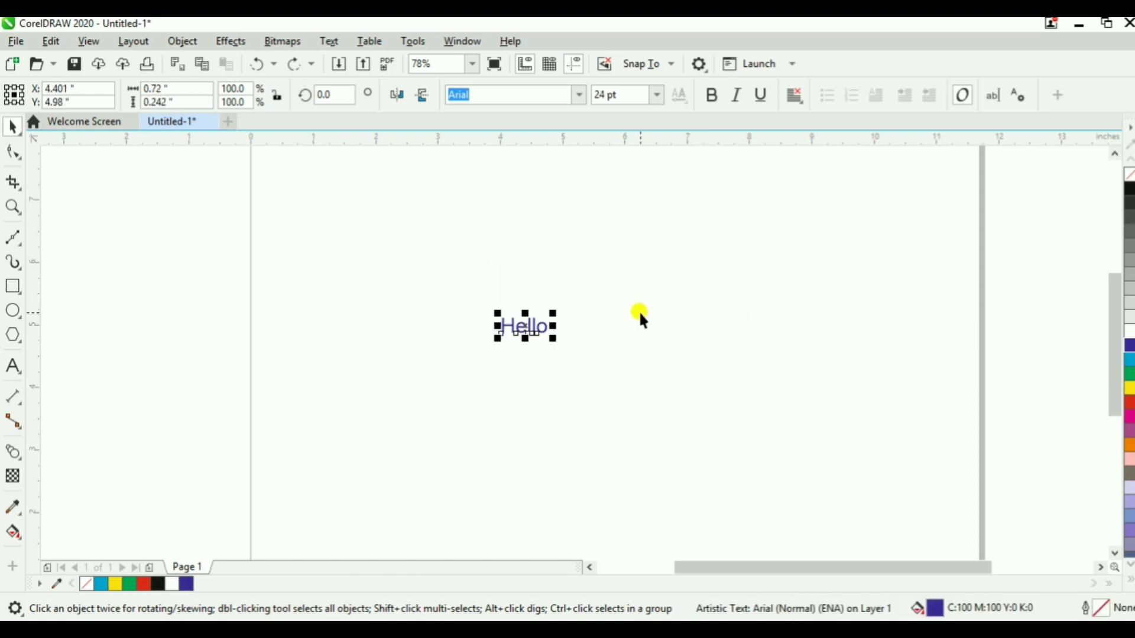
Enlarge the Hello text proportionally from its centre to about 5.5 inches wide, a font size of about 183 pt
left_click(557, 352)
left_click(551, 332)
left_click_drag(556, 341, 699, 471)
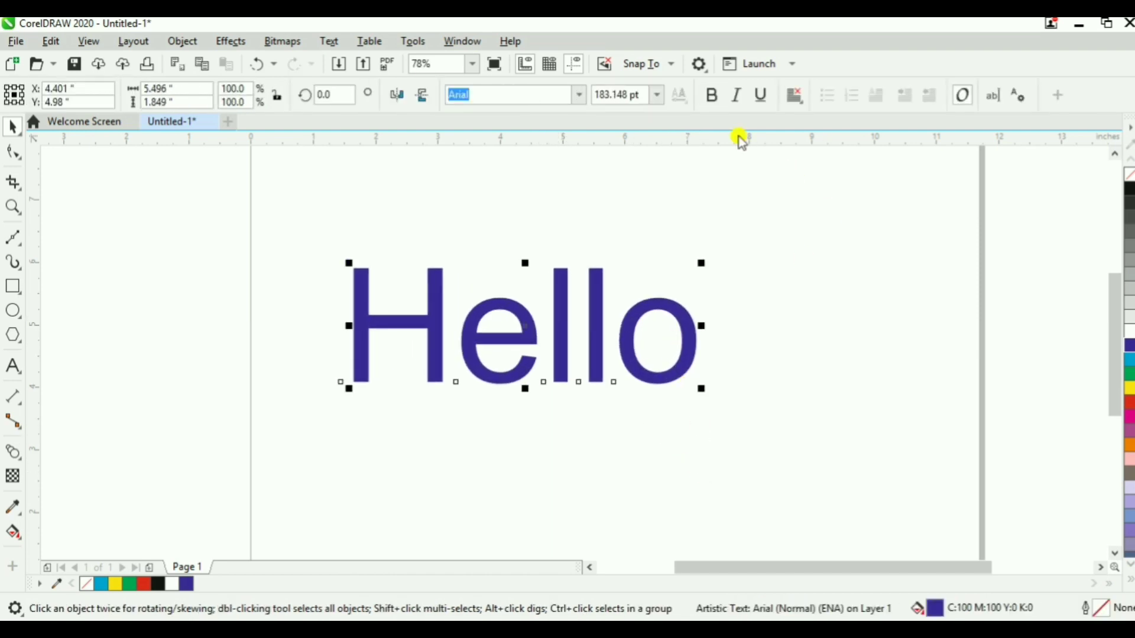
Make the Hello text bold, trying out italic and underline as well and removing both
left_click(711, 94)
left_click(737, 95)
left_click(760, 95)
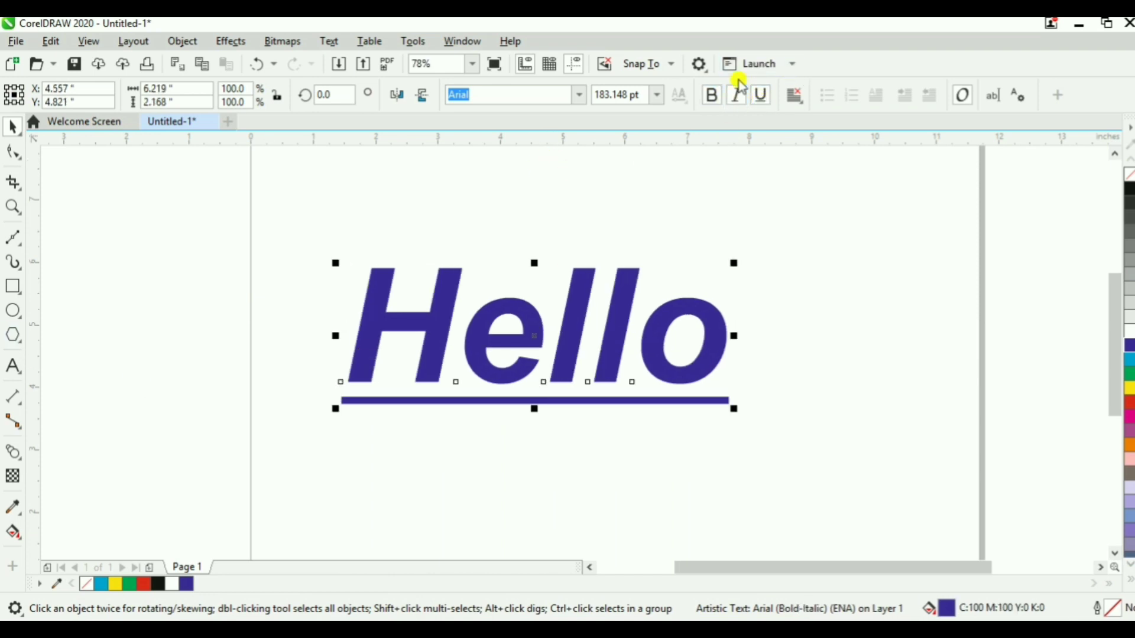
left_click(760, 95)
left_click(737, 94)
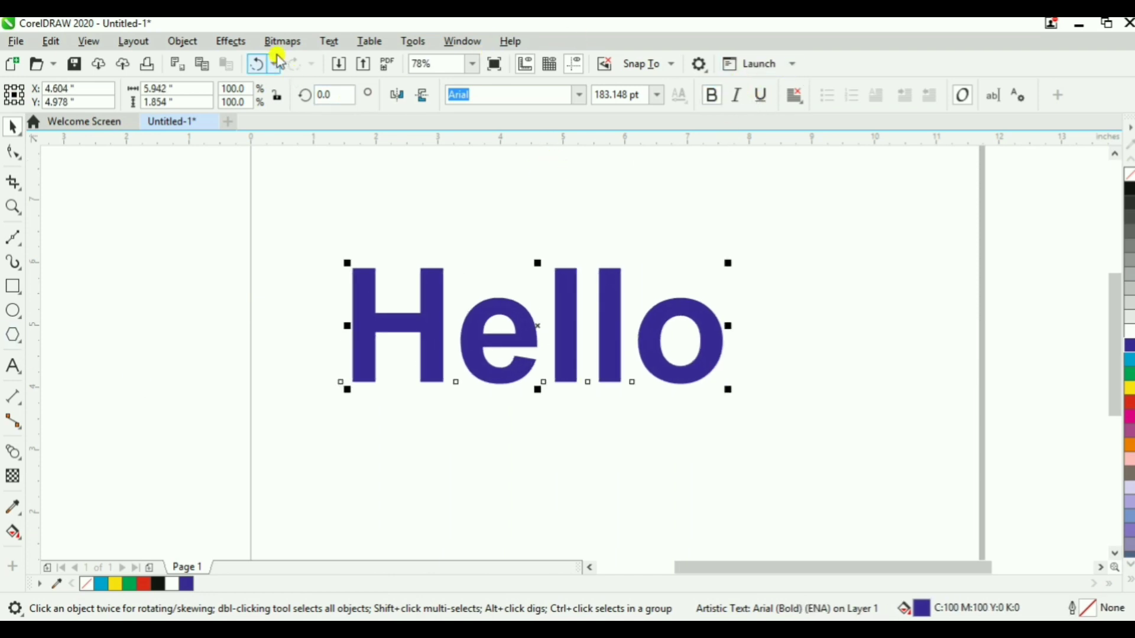
Add a perspective effect to the Hello text and pull its upper corners inward and slightly down so the letters recede upward
left_click(183, 42)
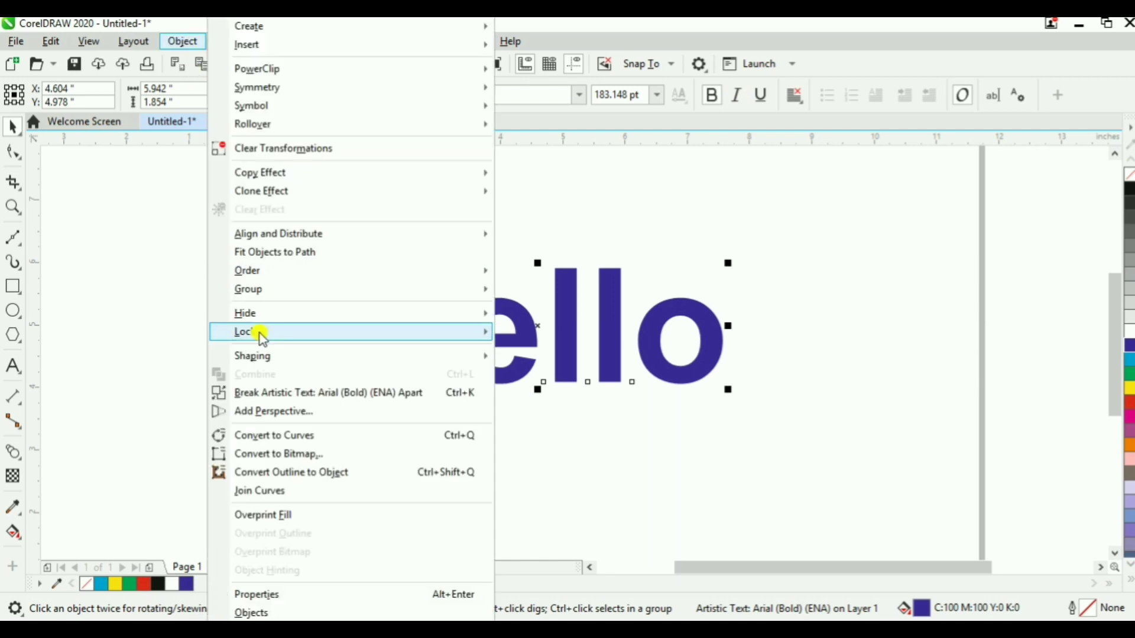
left_click(342, 412)
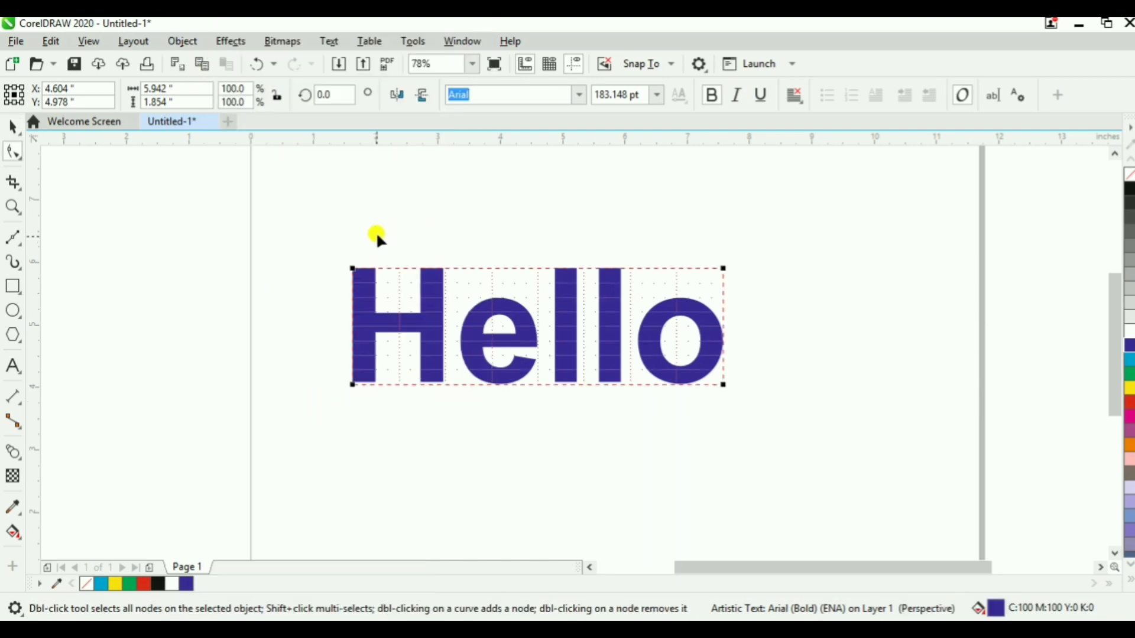
left_click_drag(351, 267, 472, 265)
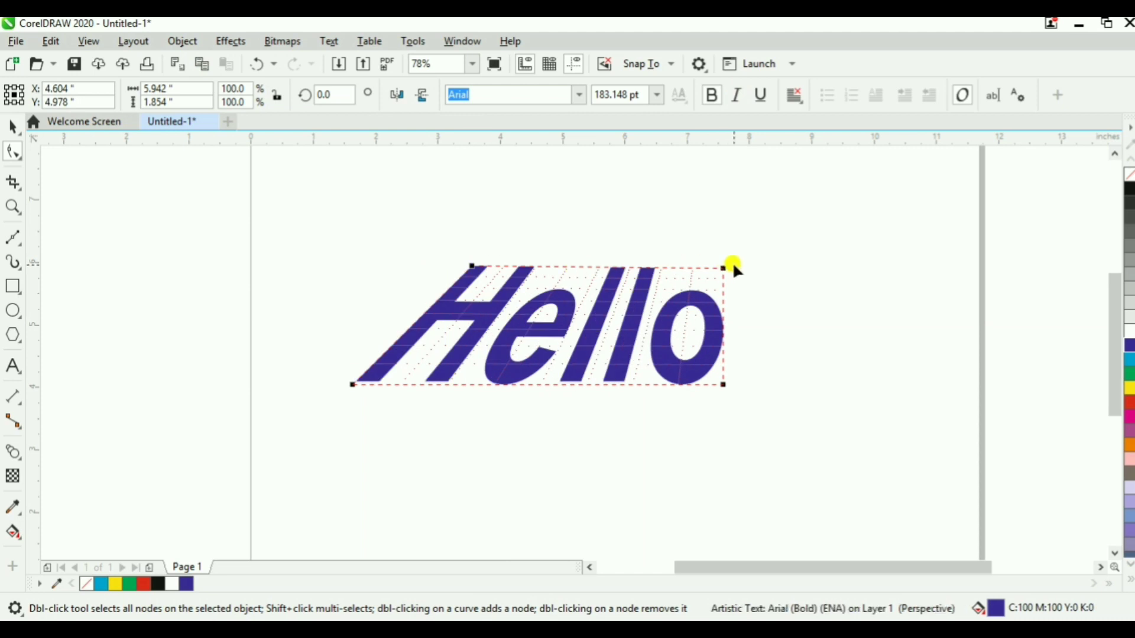
left_click_drag(723, 267, 619, 274)
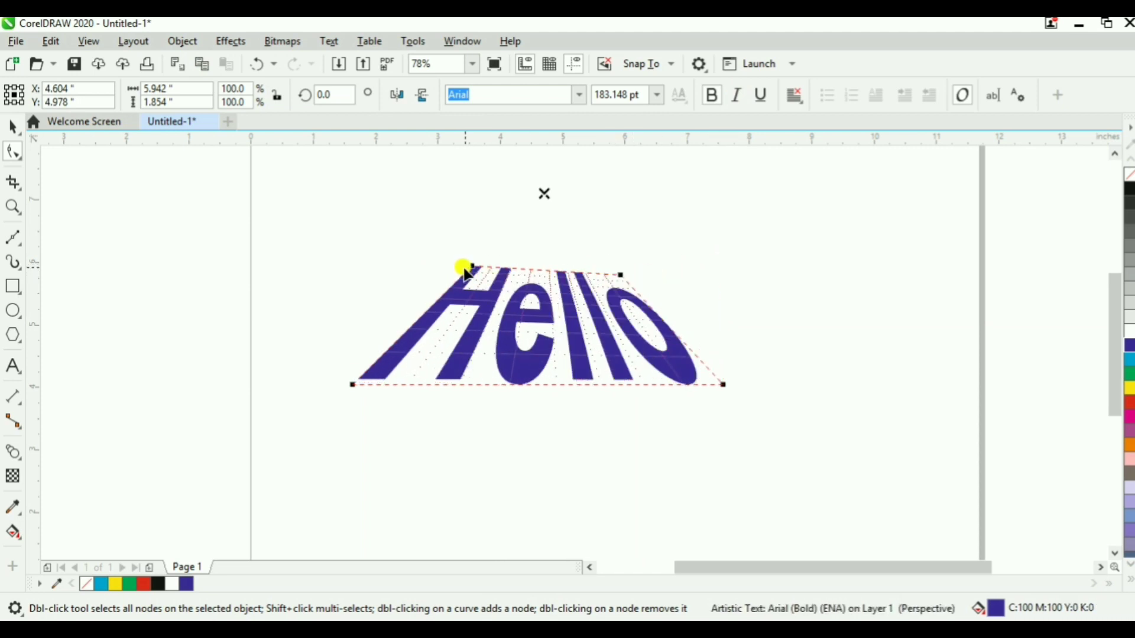
left_click_drag(462, 261, 472, 290)
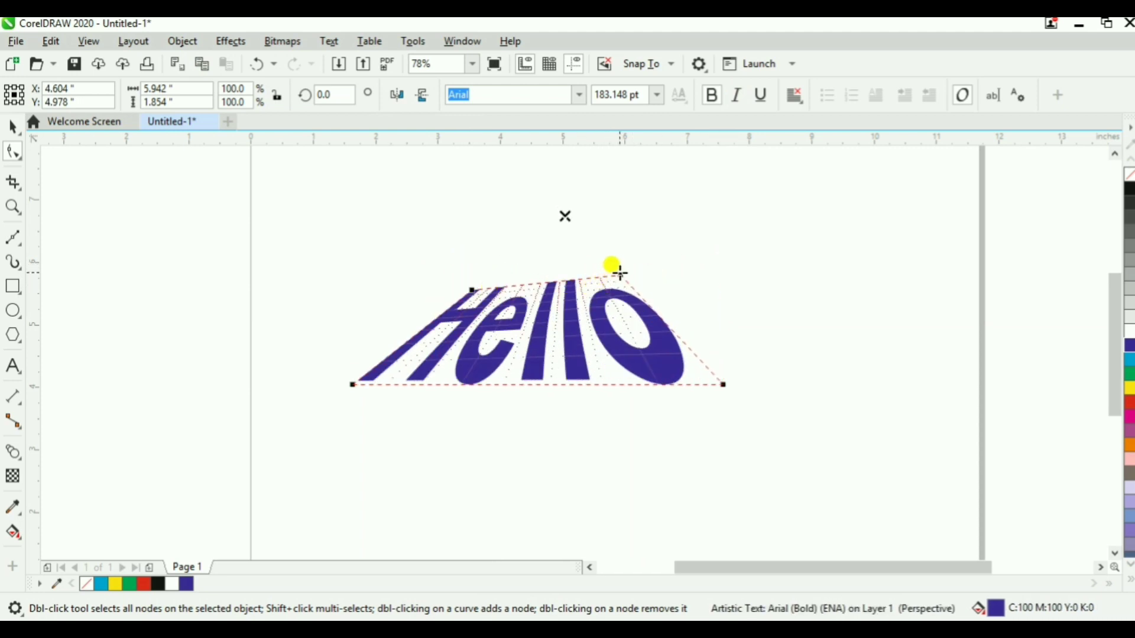
left_click_drag(618, 271, 615, 292)
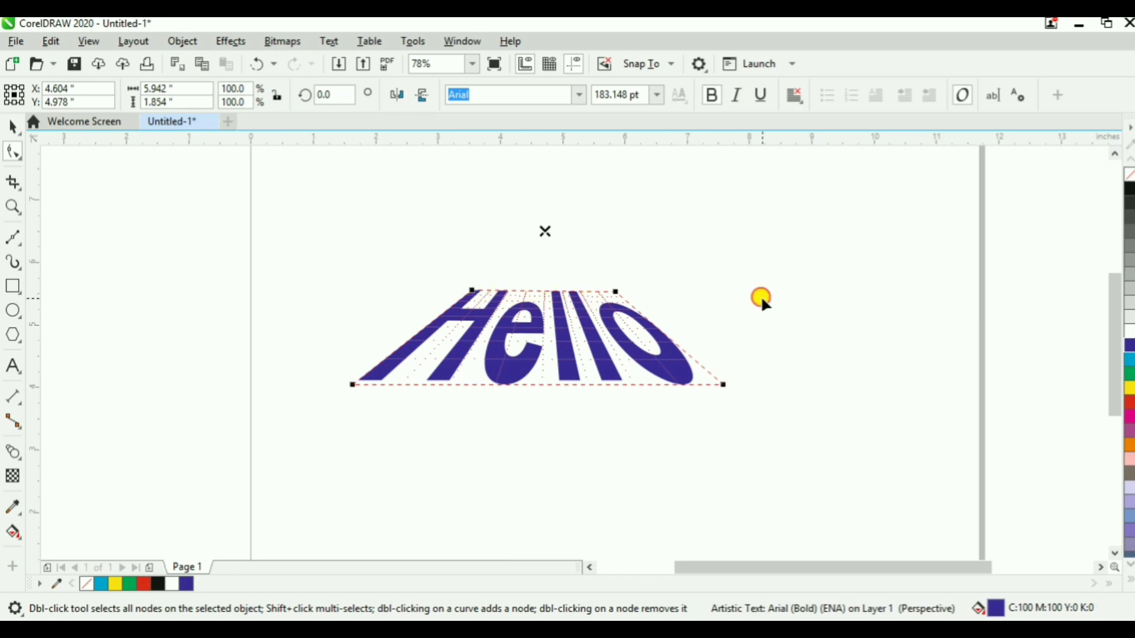
key("space")
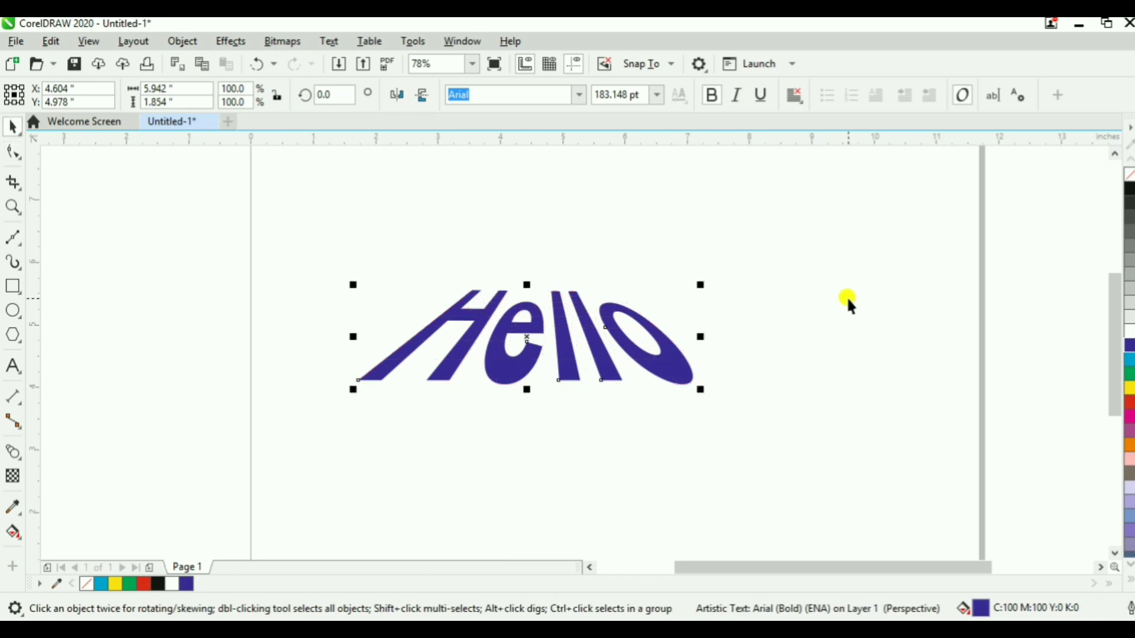
Undo the perspective corner adjustments on the Hello text
key("ctrl+z")
key("ctrl+z")
key("ctrl+z")
key("ctrl+z")
key("ctrl+z")
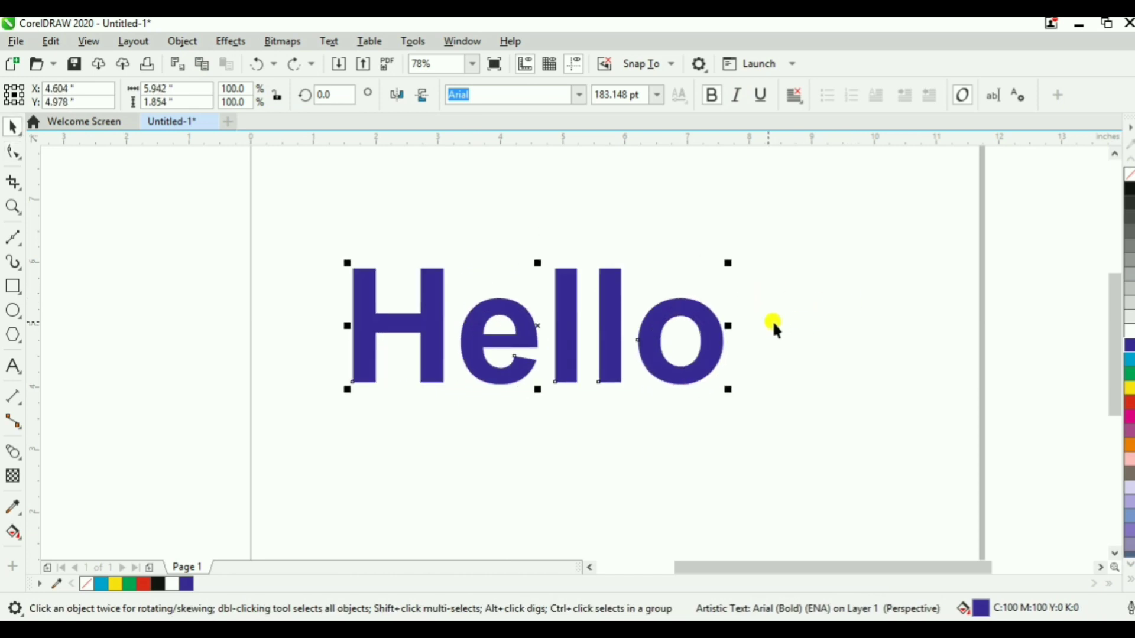
Spread the Hello text's right perspective corners far apart vertically and move its left corners inward so the letters grow toward the final o
key("space")
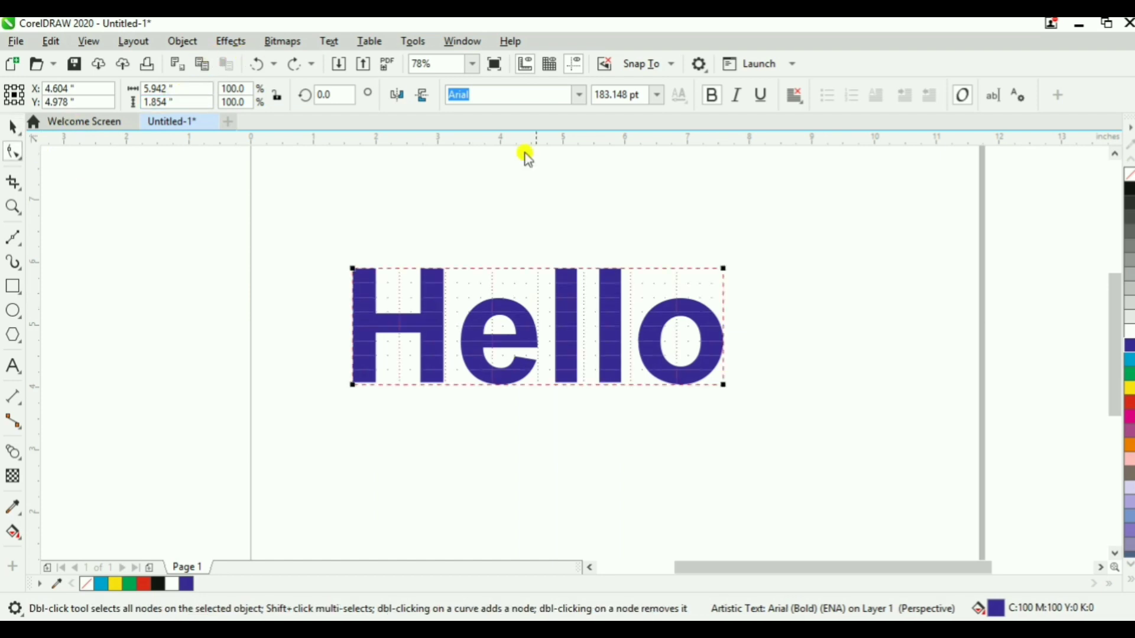
left_click_drag(723, 266, 737, 153)
left_click_drag(722, 417, 725, 541)
left_click_drag(349, 300, 404, 300)
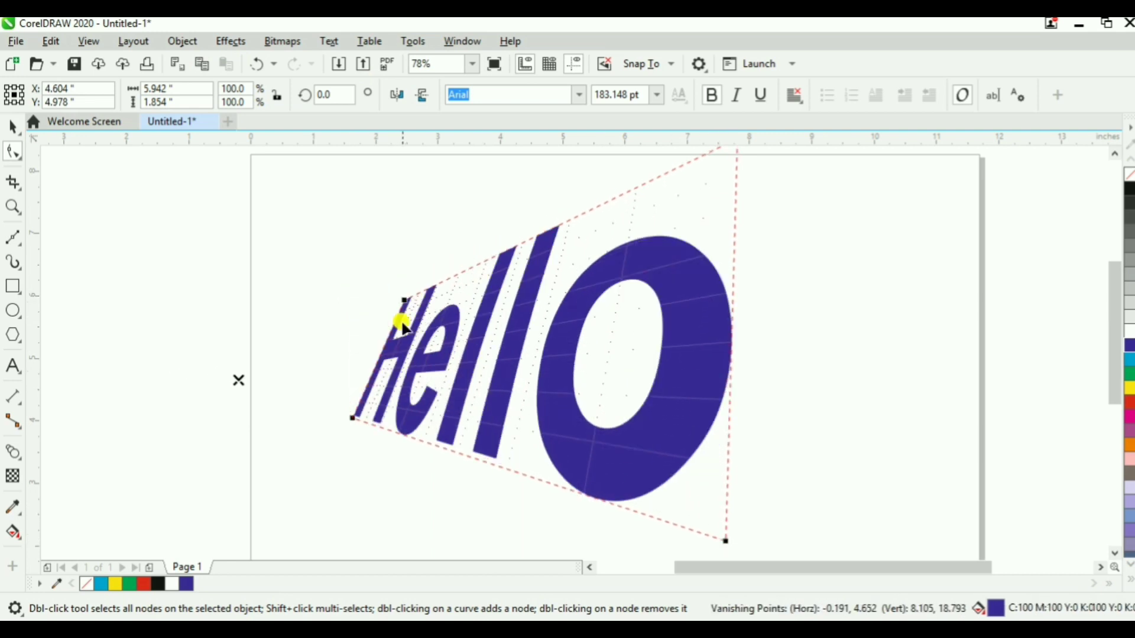
left_click_drag(353, 418, 392, 423)
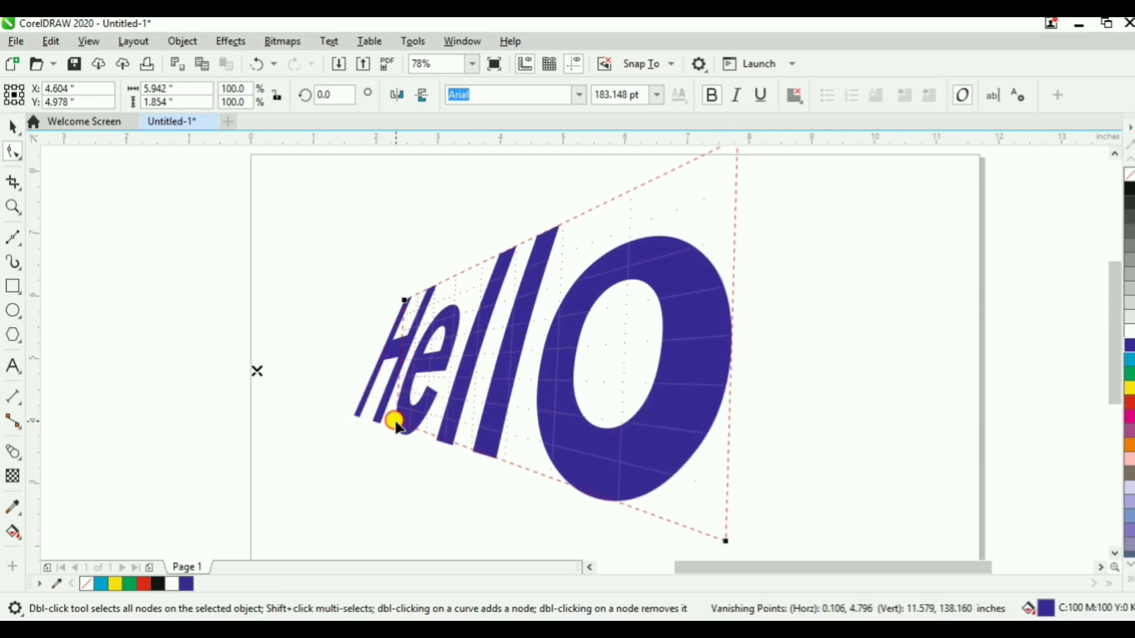
key("space")
left_click(832, 410)
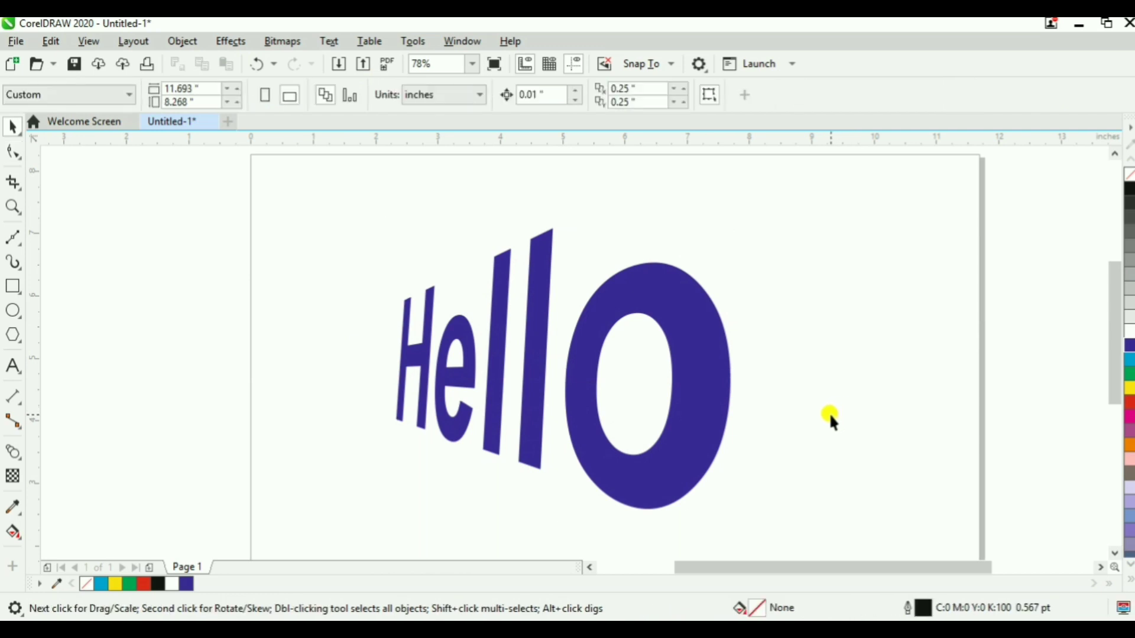
Undo the right and left perspective corner adjustments and delete the Hello text from the page
key("ctrl+z")
key("ctrl+z")
key("ctrl+z")
key("ctrl+z")
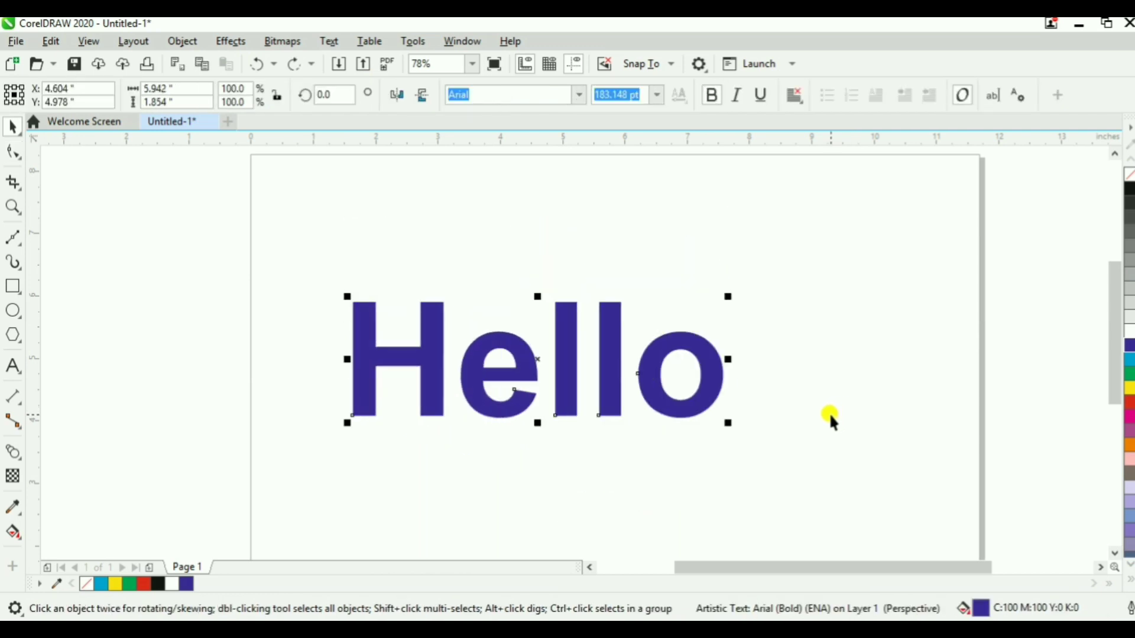
key("Delete")
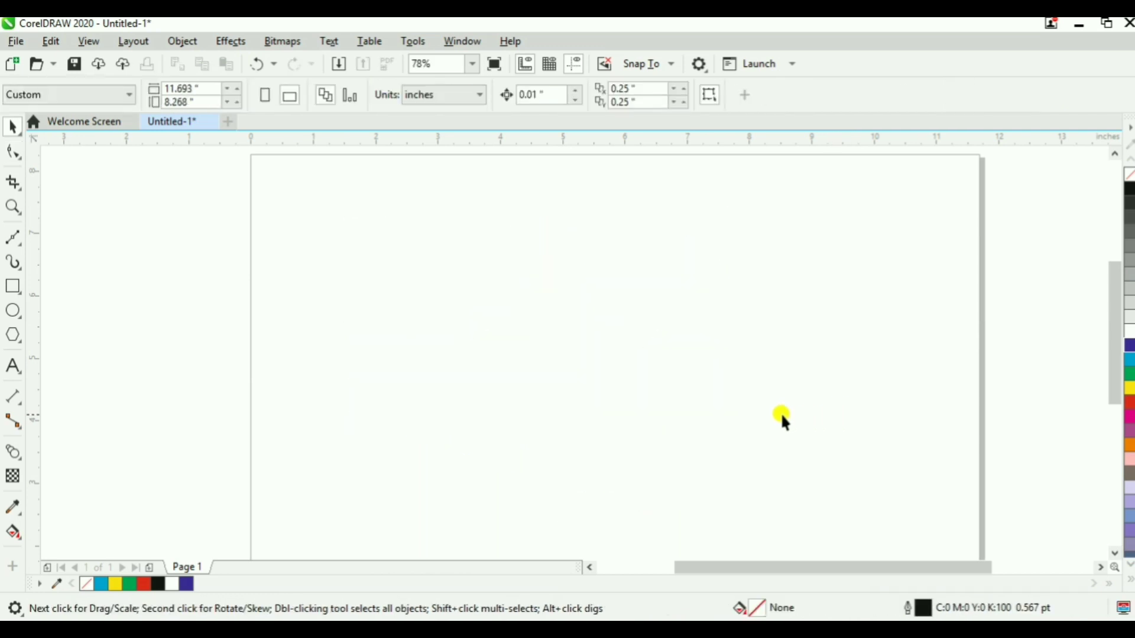